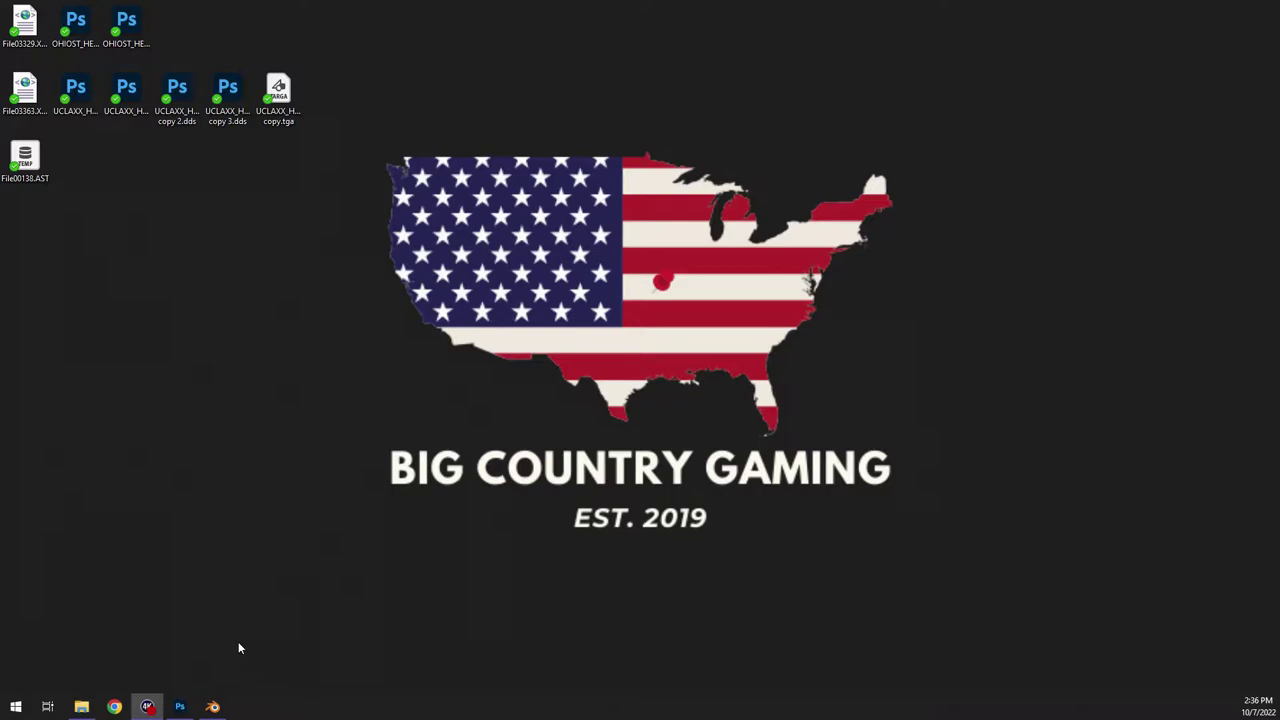
- Switch to Photoshop and inspect the UCLA helmet texture's Alpha 1 channel on its own, restoring the plain RGB view at the end
left_click(183, 708)
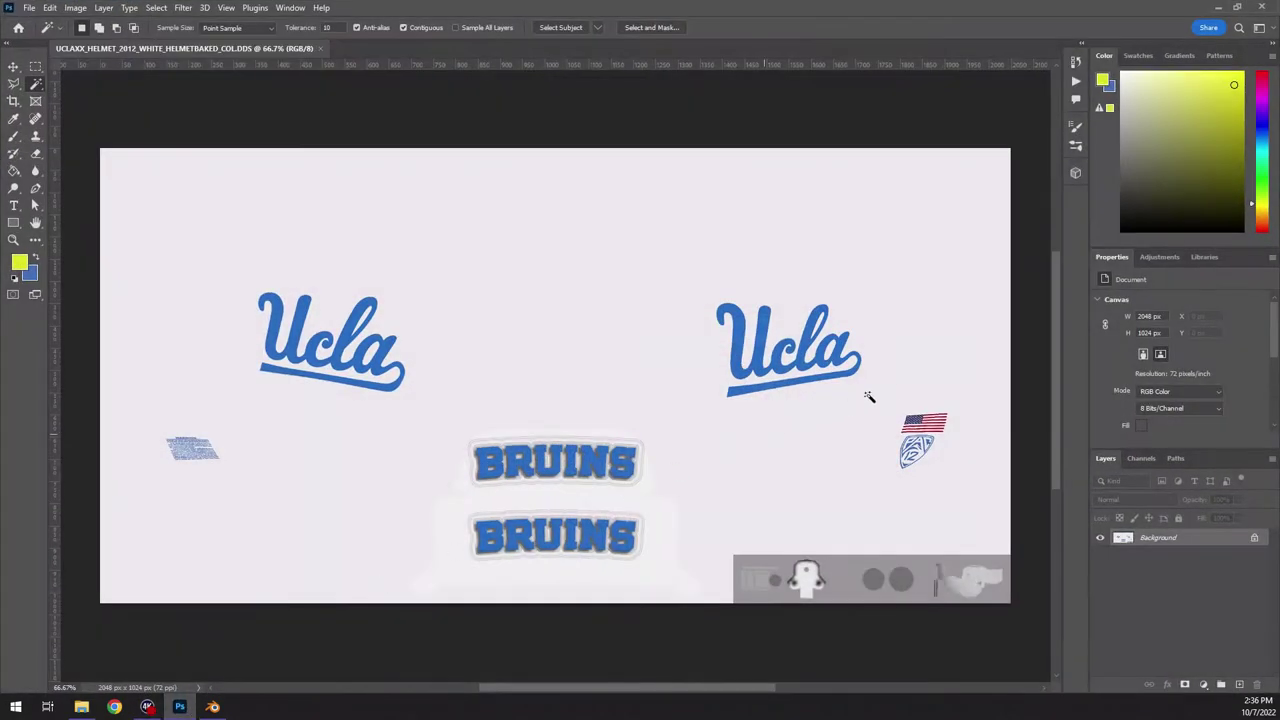
left_click(14, 65)
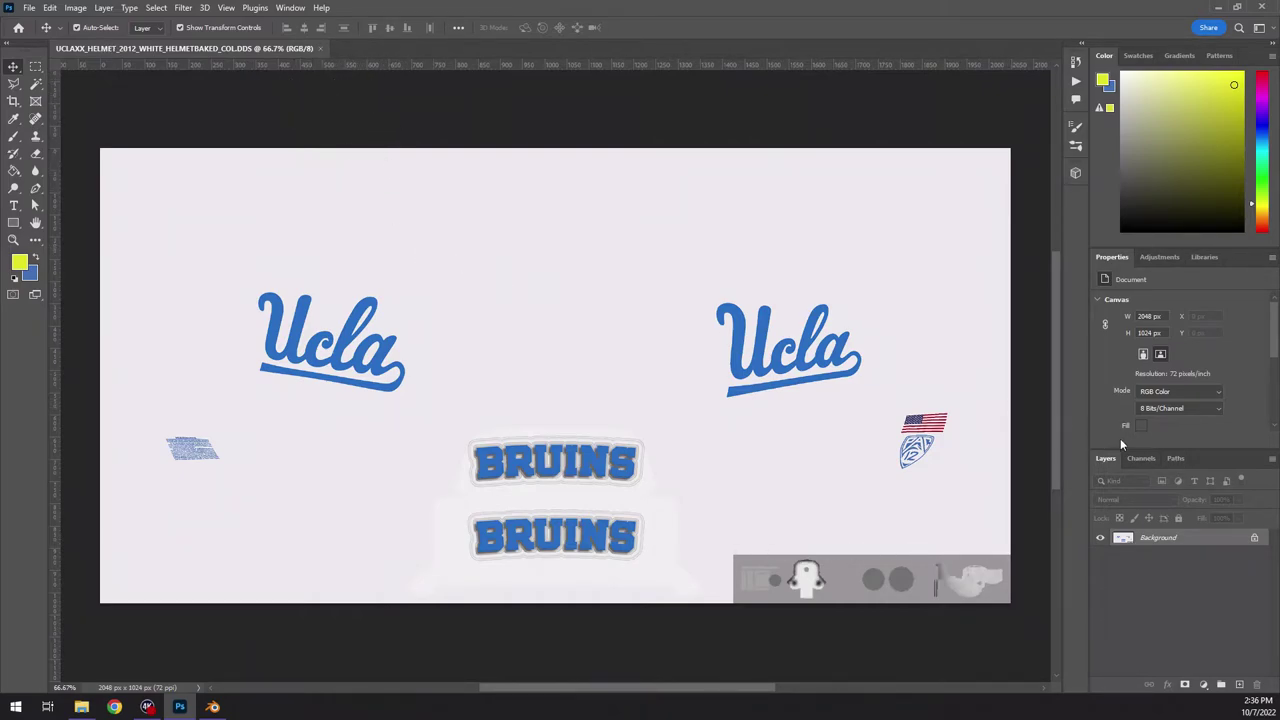
left_click(1141, 458)
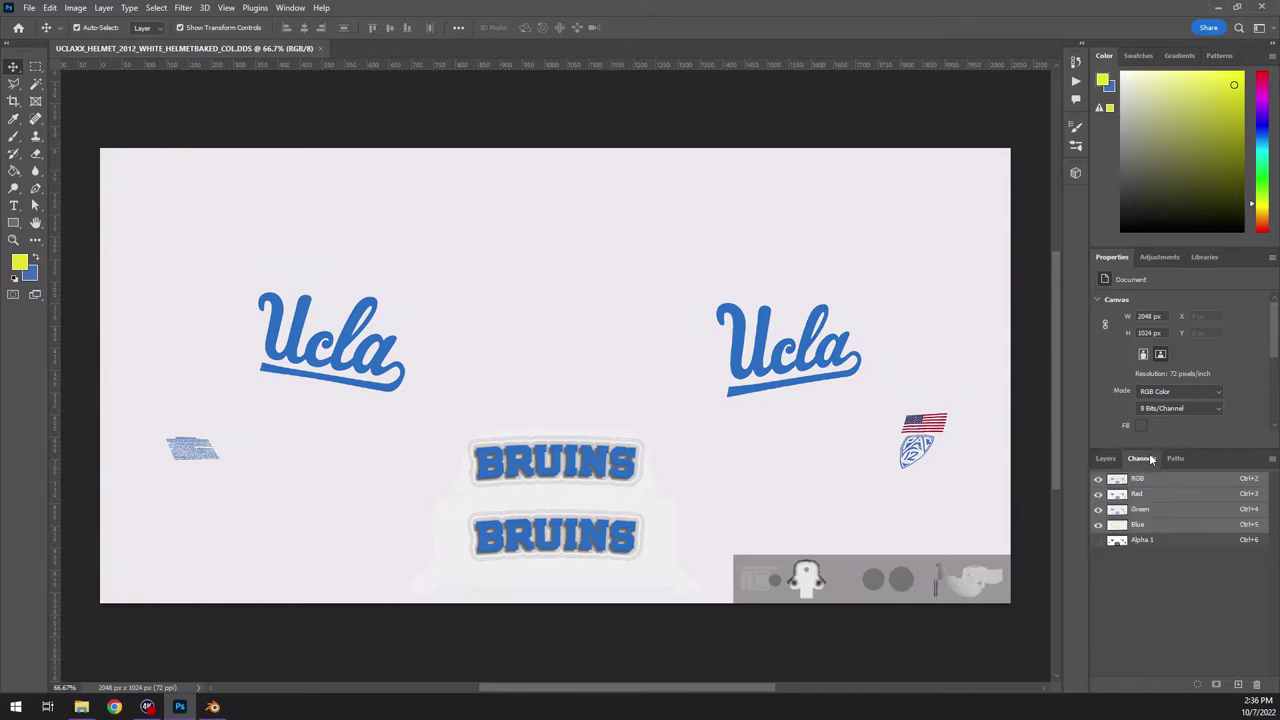
left_click(1098, 540)
left_click(1098, 479)
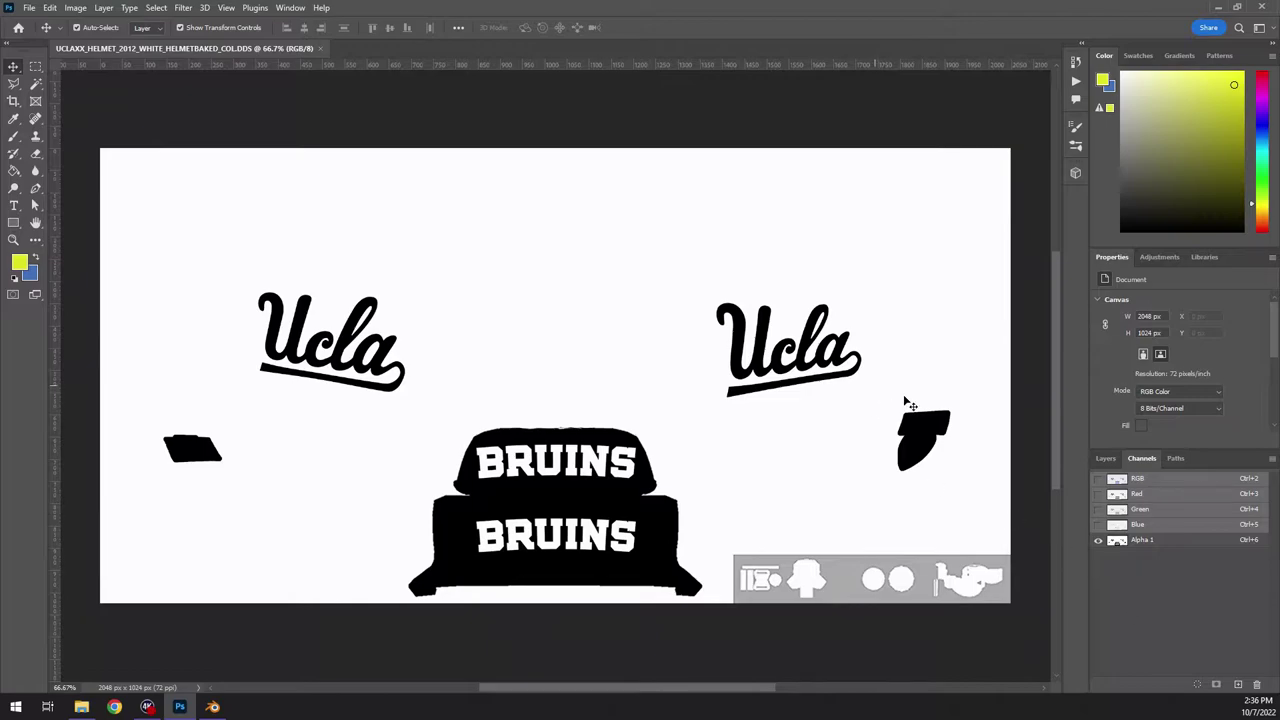
left_click(1098, 479)
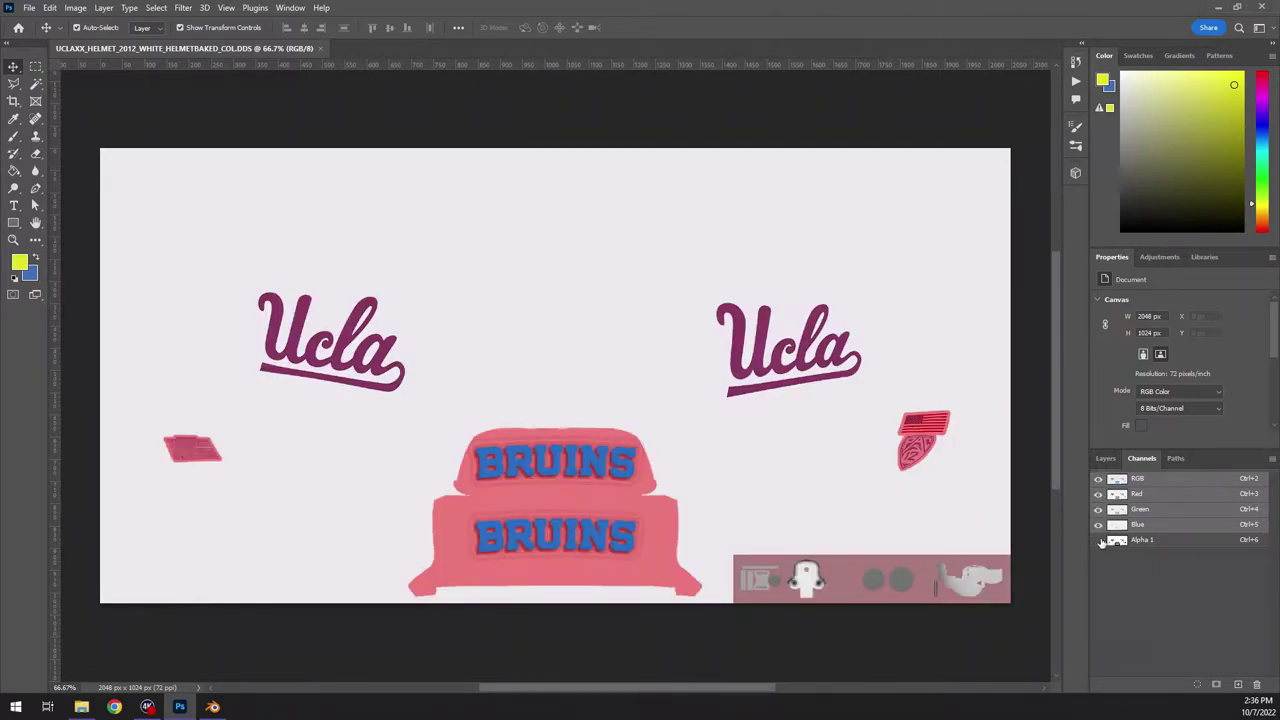
left_click(1098, 540)
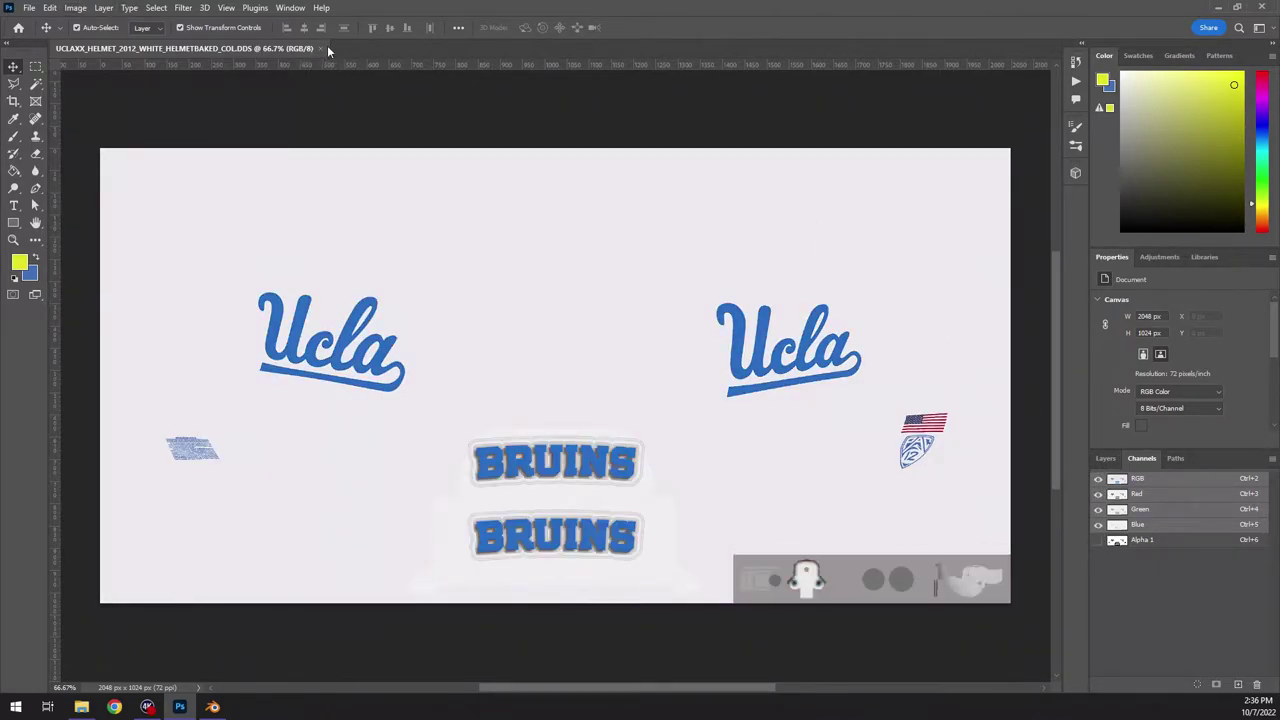
- Close the texture and reopen UCLAXX_HELMET_2012_WHITE_HELMETBAKED_COL.DDS with Open As, without loading transparency as an alpha channel or mip-maps as layers
left_click(320, 48)
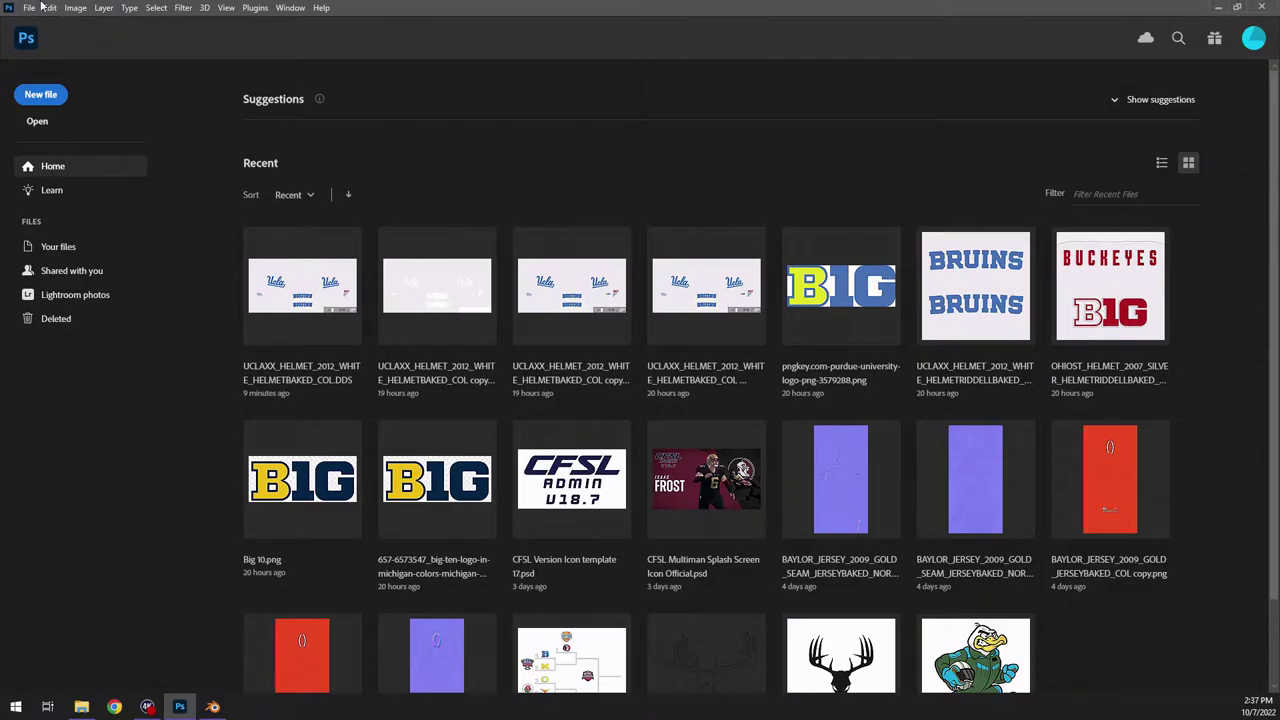
left_click(27, 8)
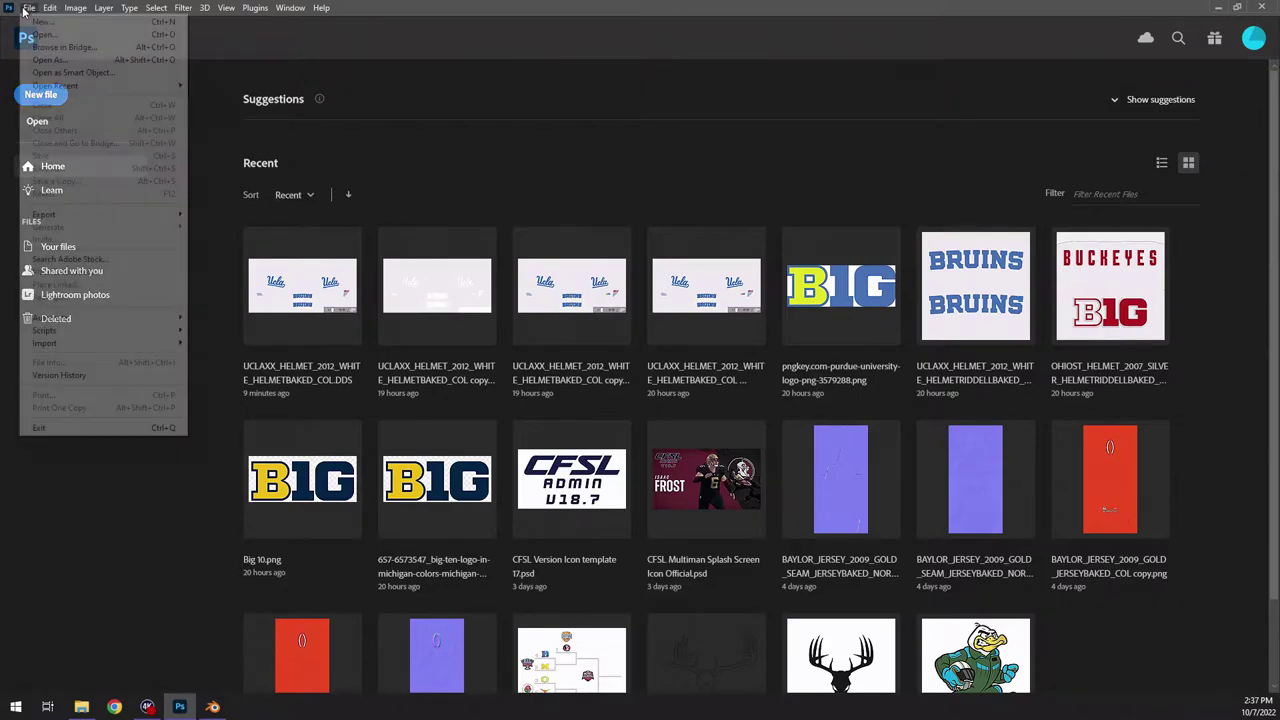
left_click(49, 60)
scroll(271, 175, "down", 3)
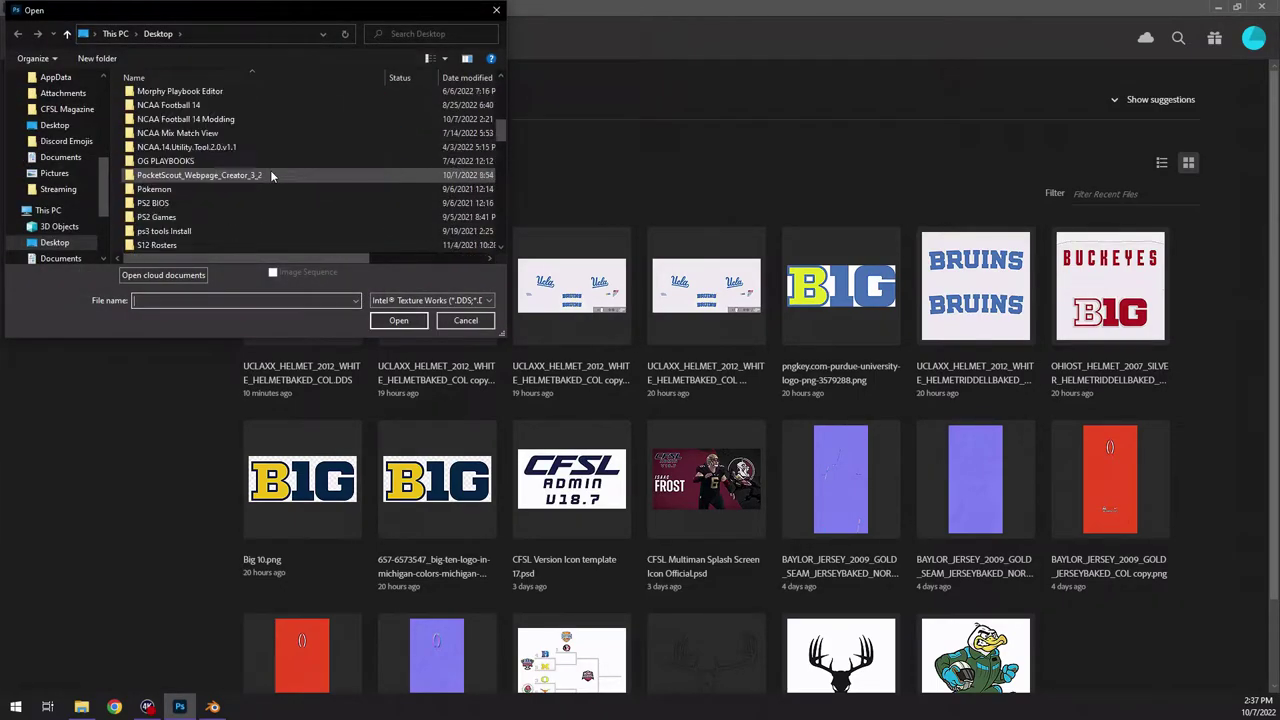
scroll(271, 175, "down", 6)
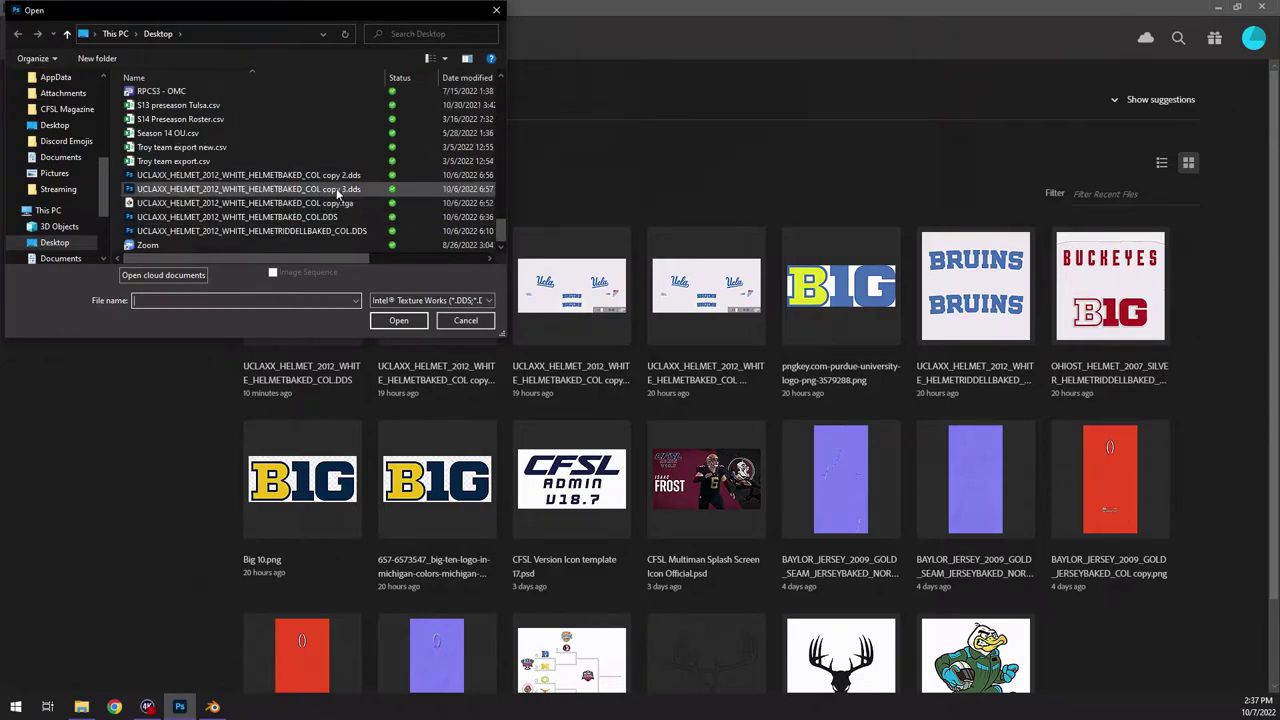
double_click(285, 218)
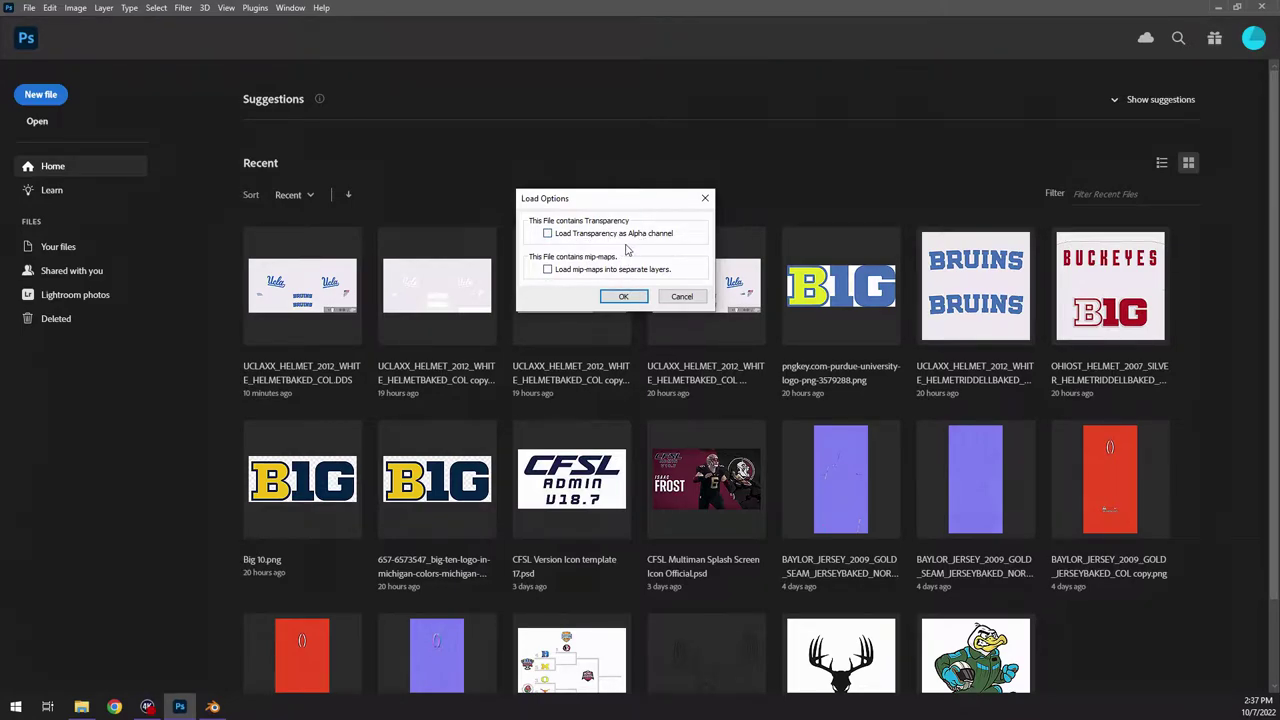
left_click(626, 298)
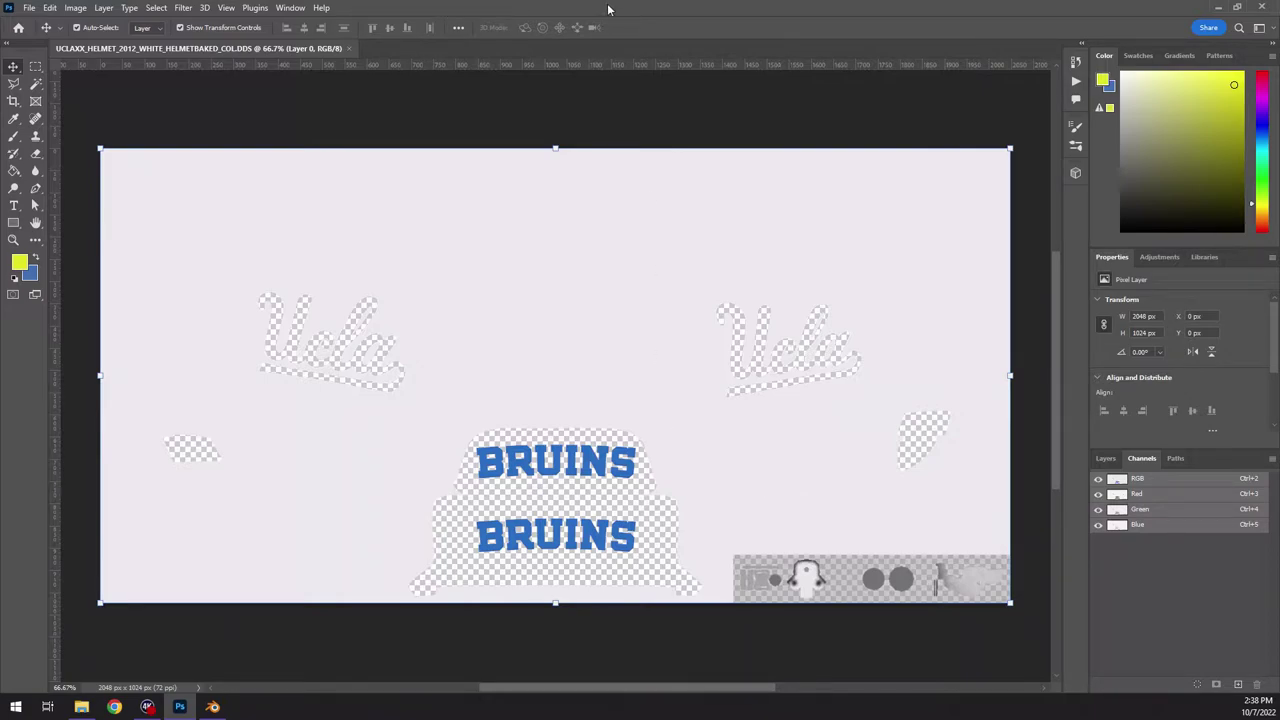
- Close the document and reopen UCLAXX_HELMET_2012_WHITE_HELMETBAKED_COL.DDS with Open As, loading its transparency as an alpha channel
left_click(350, 48)
left_click(29, 7)
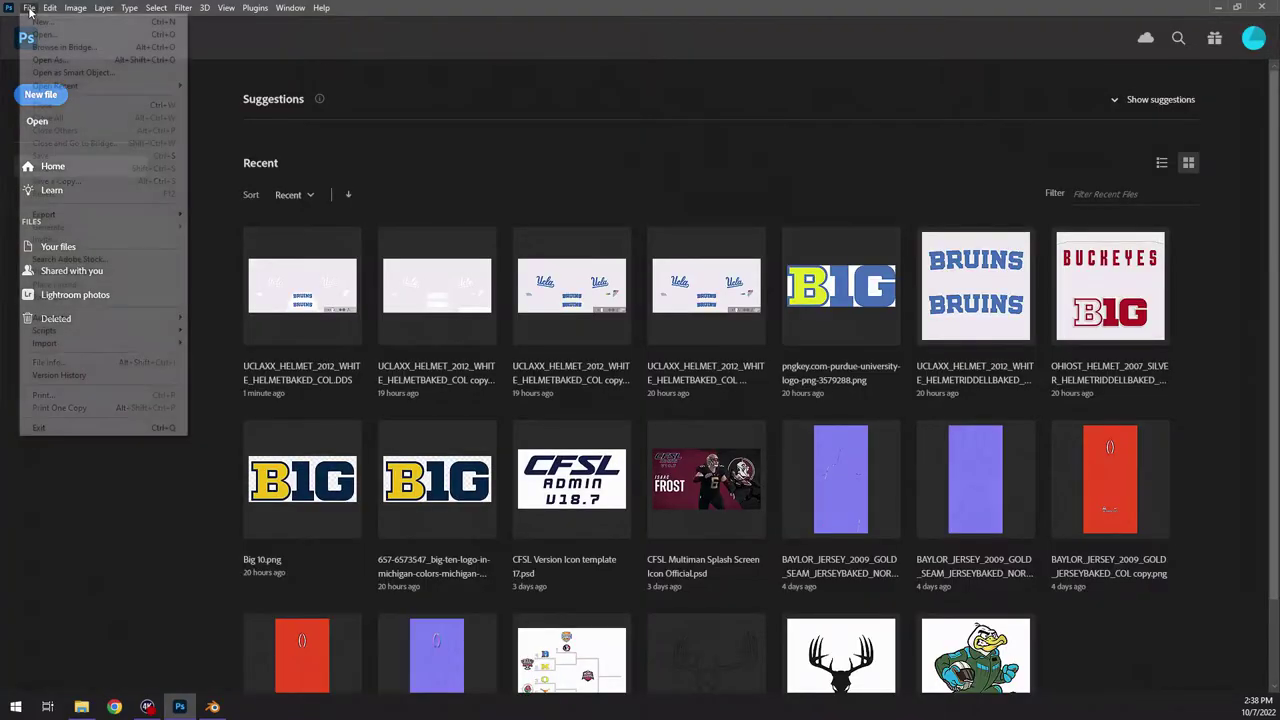
left_click(60, 59)
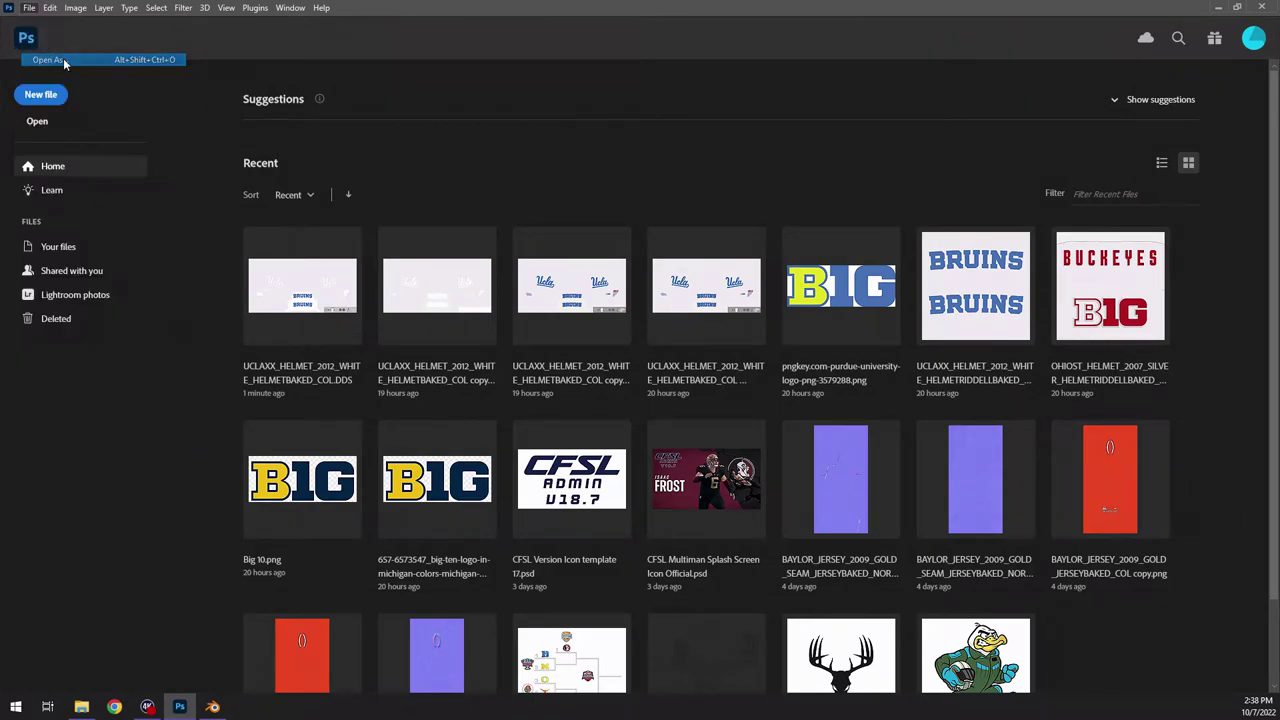
scroll(265, 225, "down", 15)
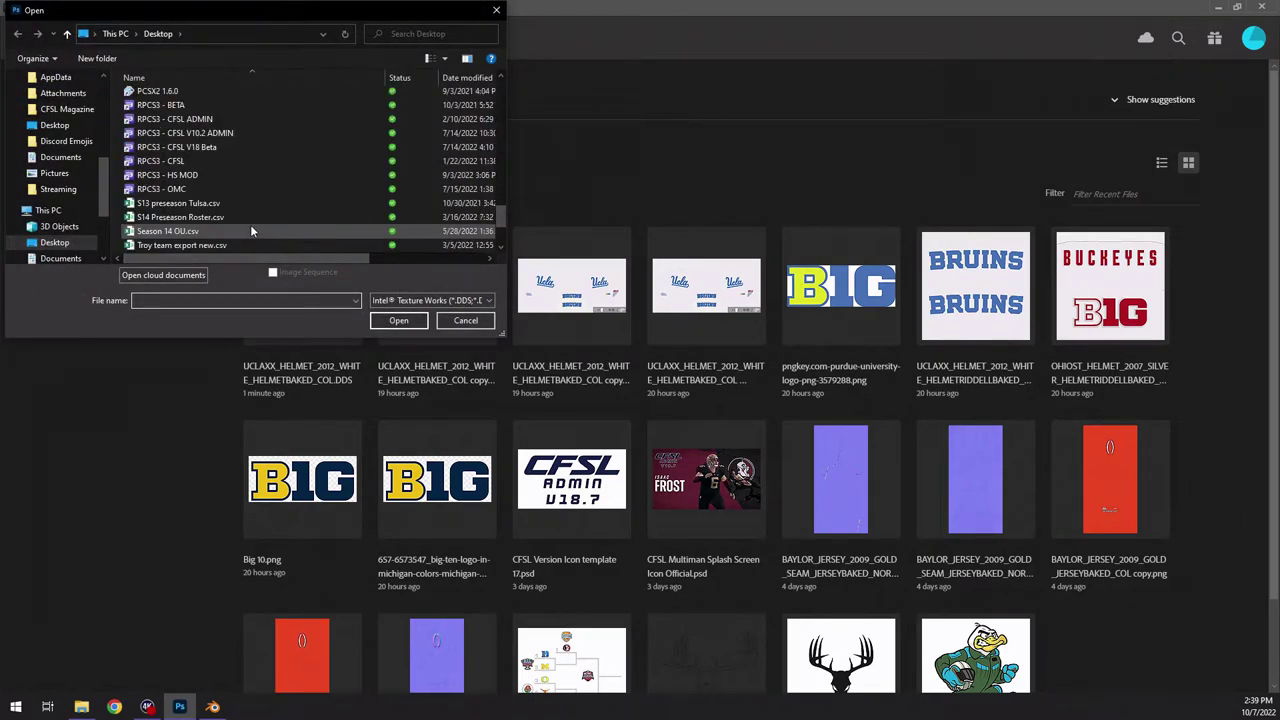
double_click(275, 231)
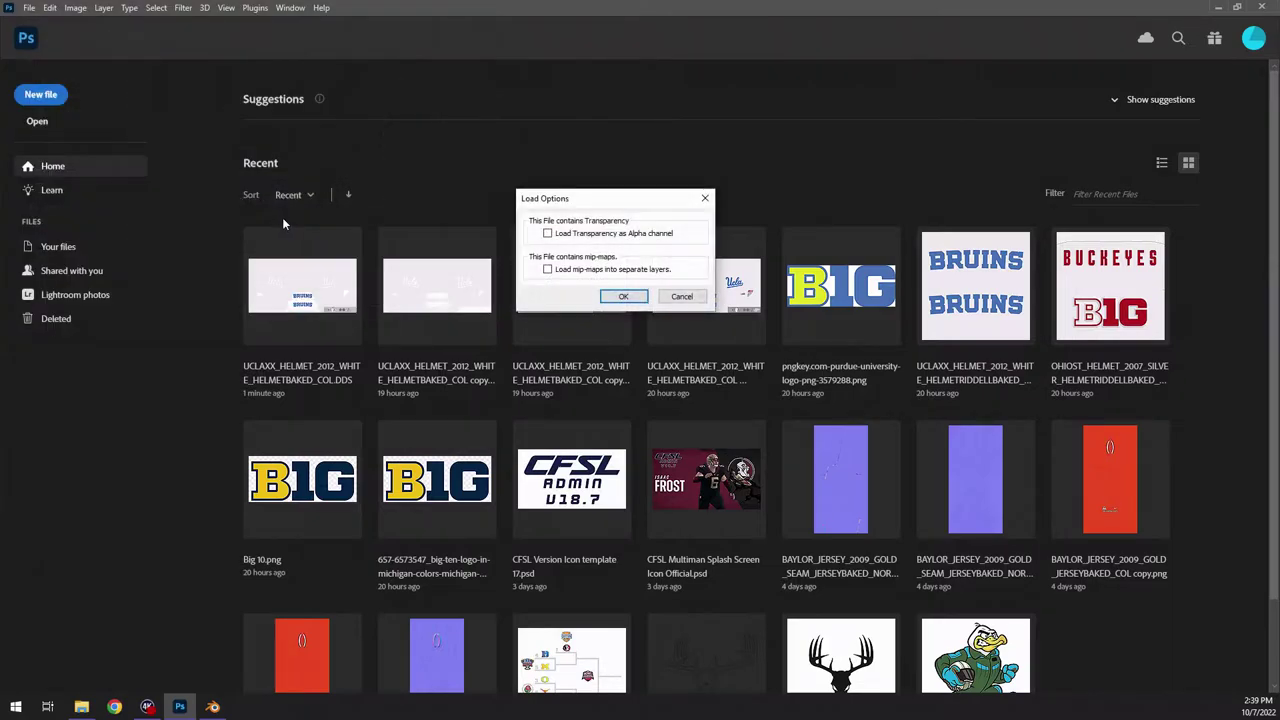
left_click(588, 235)
left_click(623, 297)
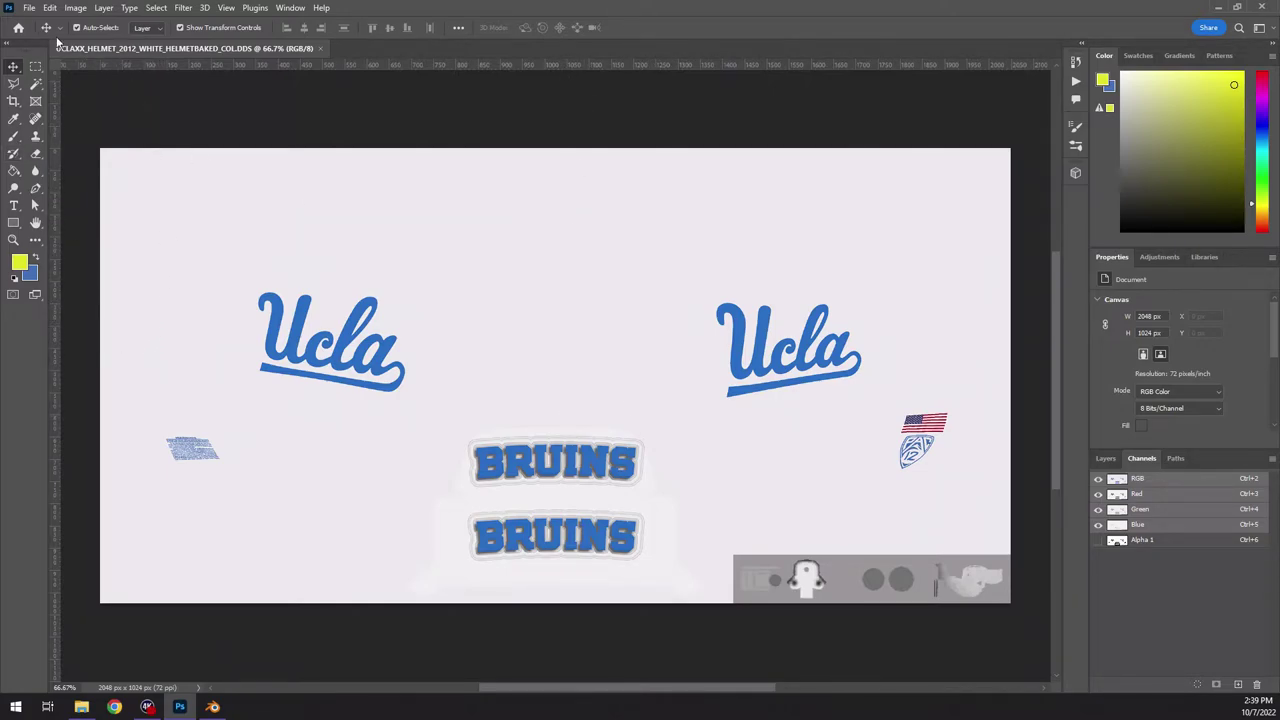
- Open OHIOST_HELMET_2007_SILVER_HELMETBAKED_COL.DDS with Open As, loading its transparency as an alpha channel
left_click(30, 8)
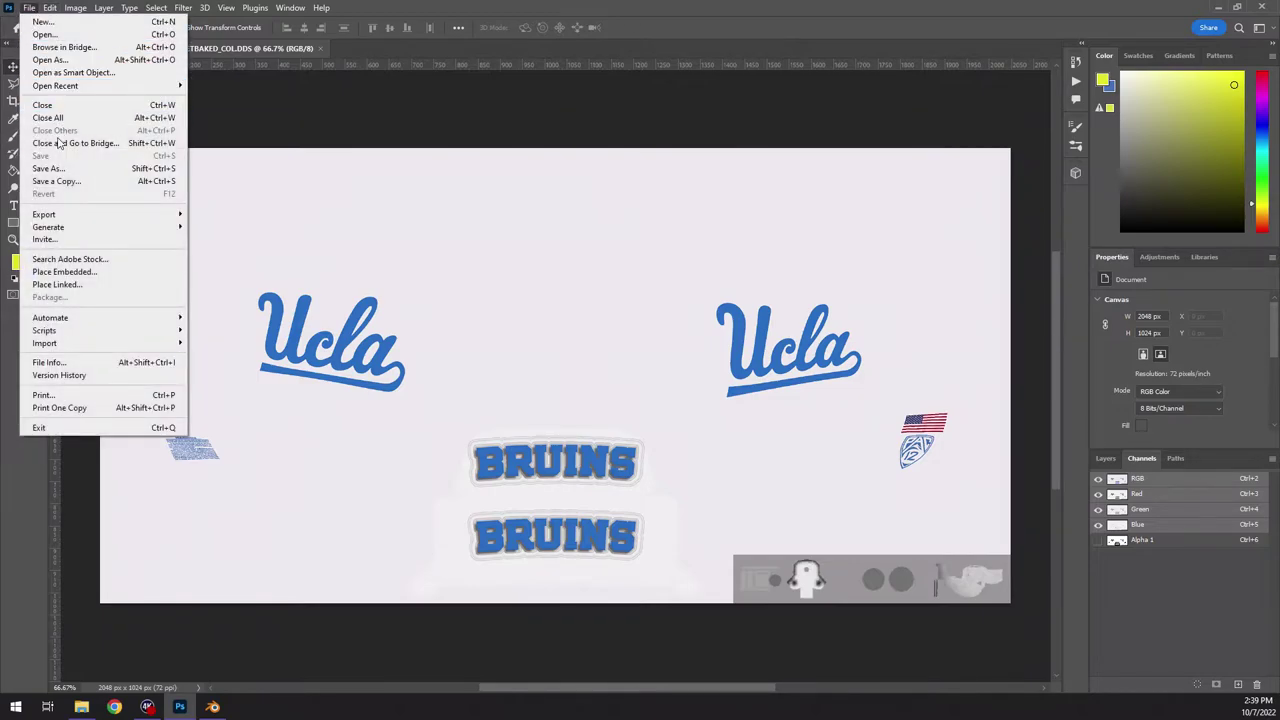
left_click(66, 60)
scroll(276, 180, "down", 5)
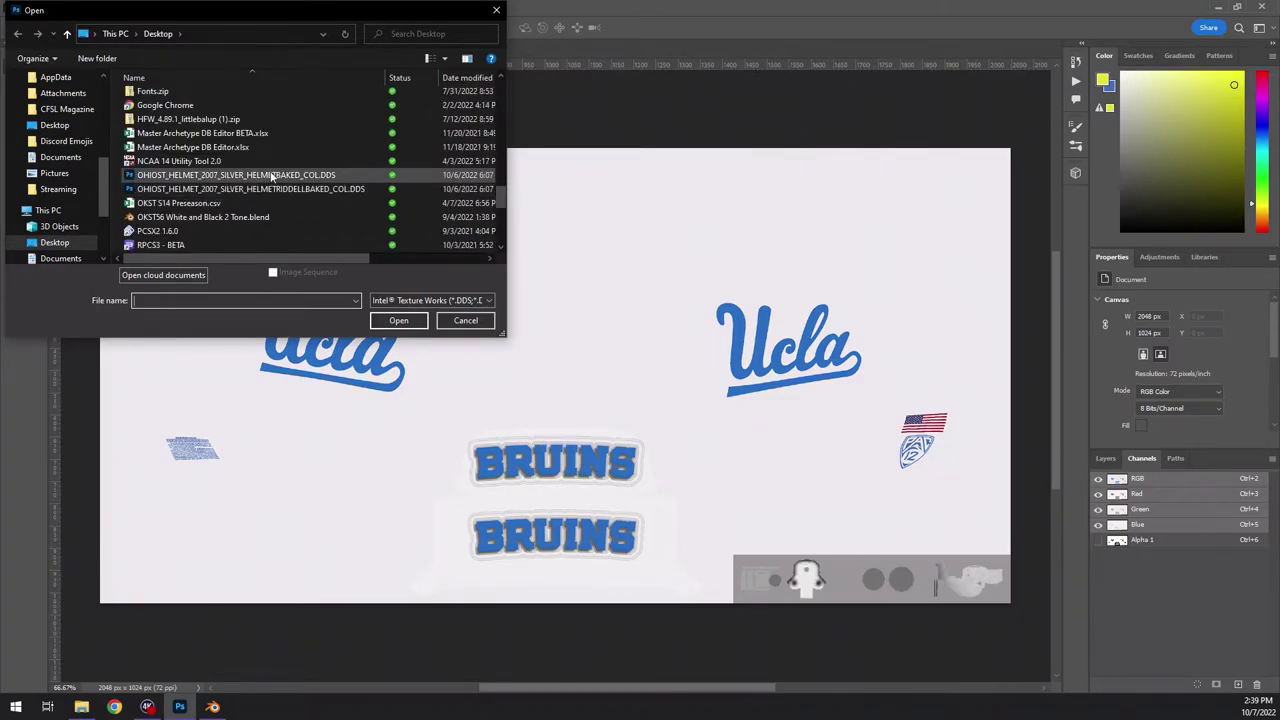
double_click(272, 178)
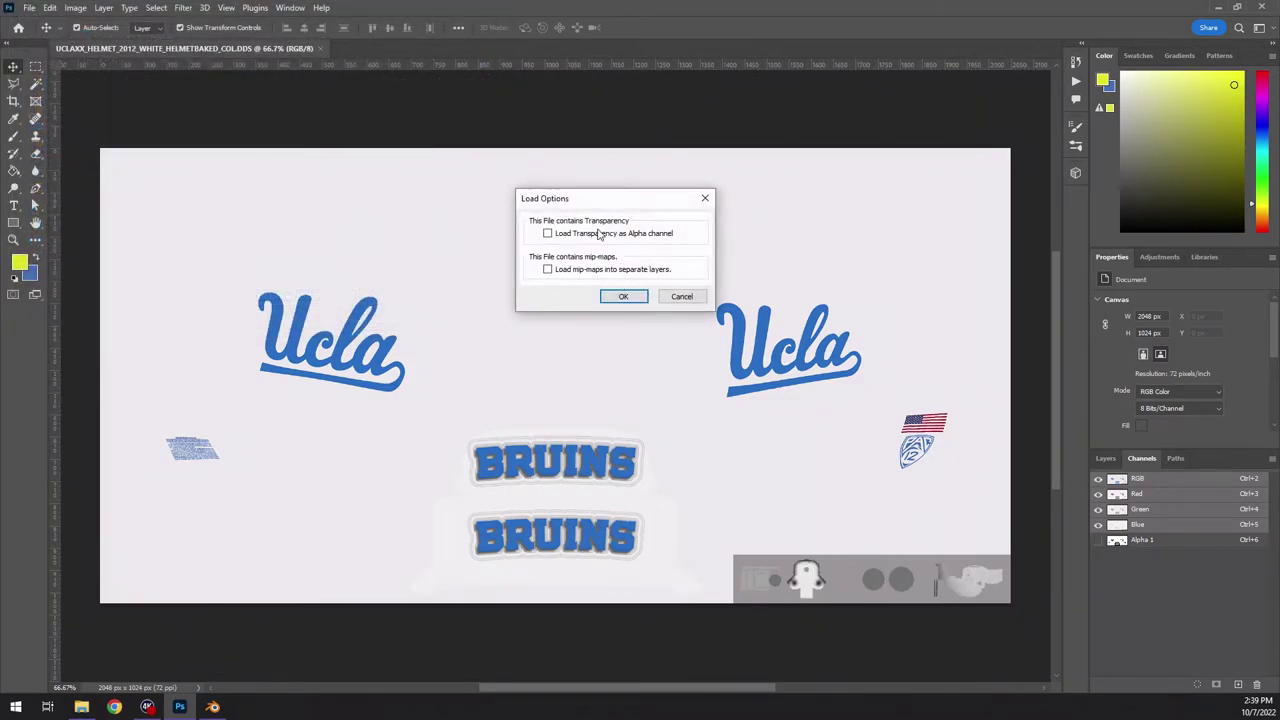
left_click(623, 296)
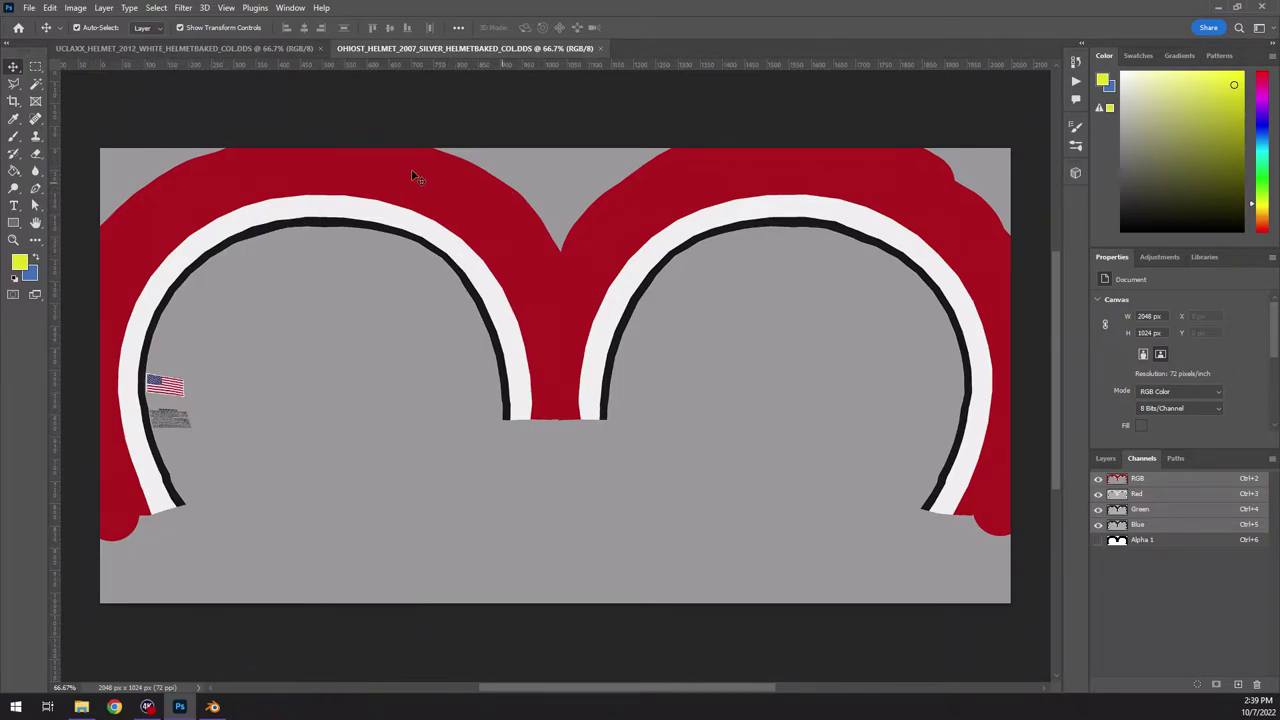
- Fill the red area of the Ohio State helmet texture with the yellow foreground colour using Paint Bucket, and close the file without saving
left_click(14, 170)
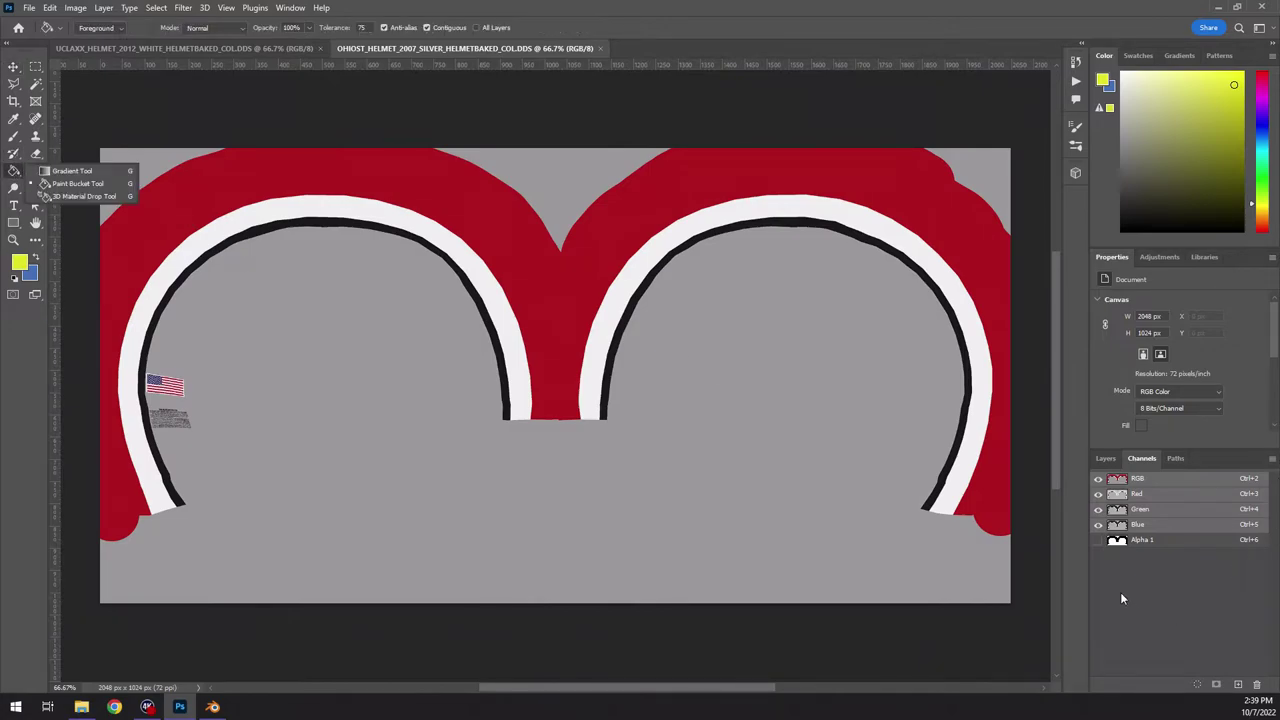
left_click(1116, 460)
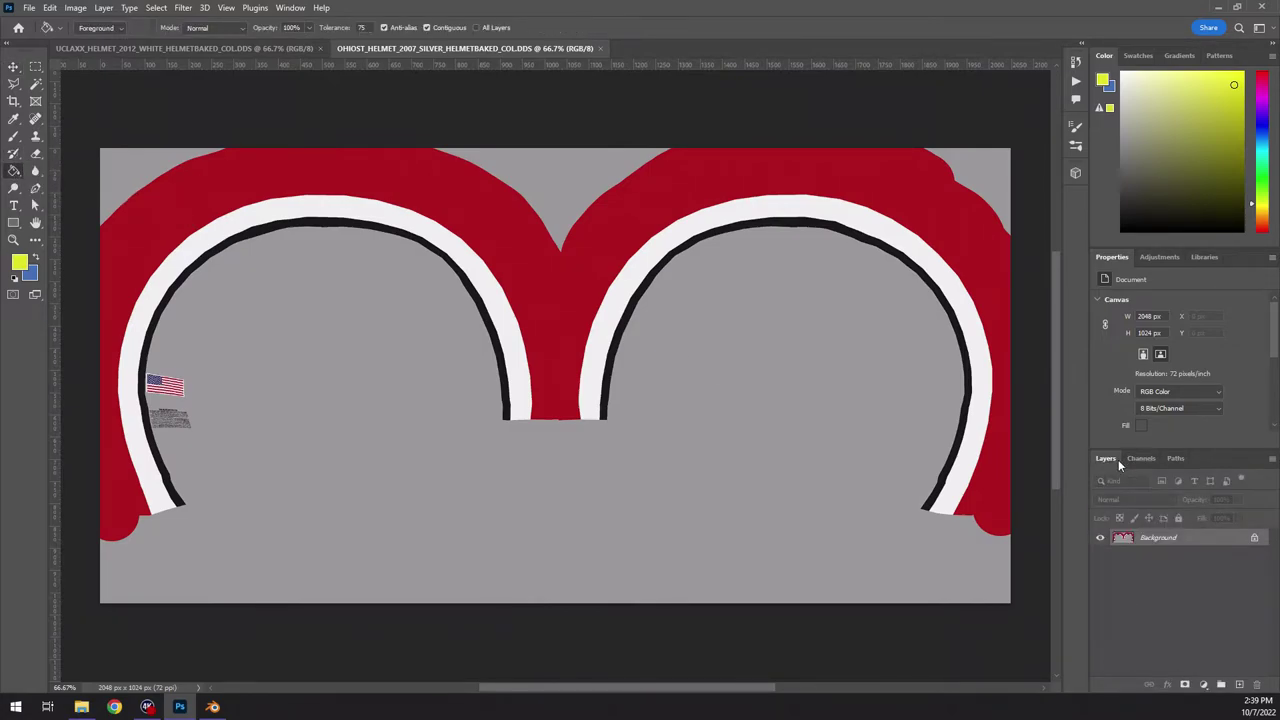
left_click(245, 186)
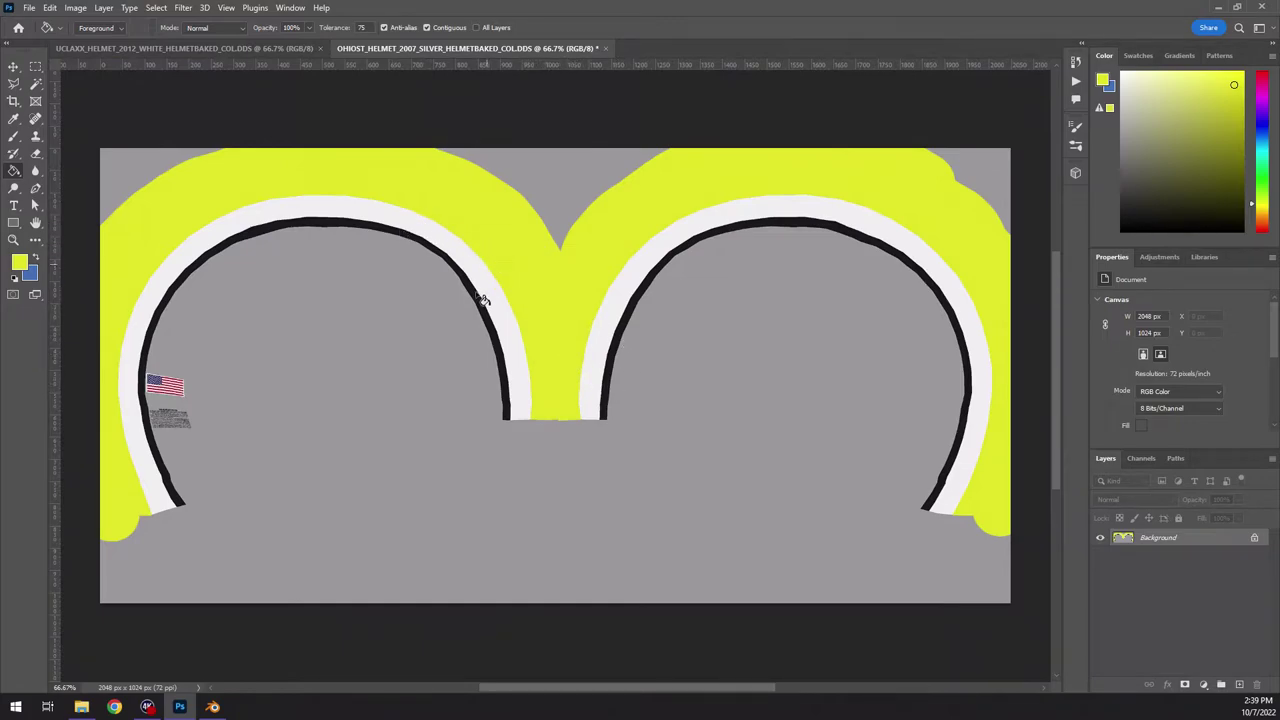
left_click(606, 48)
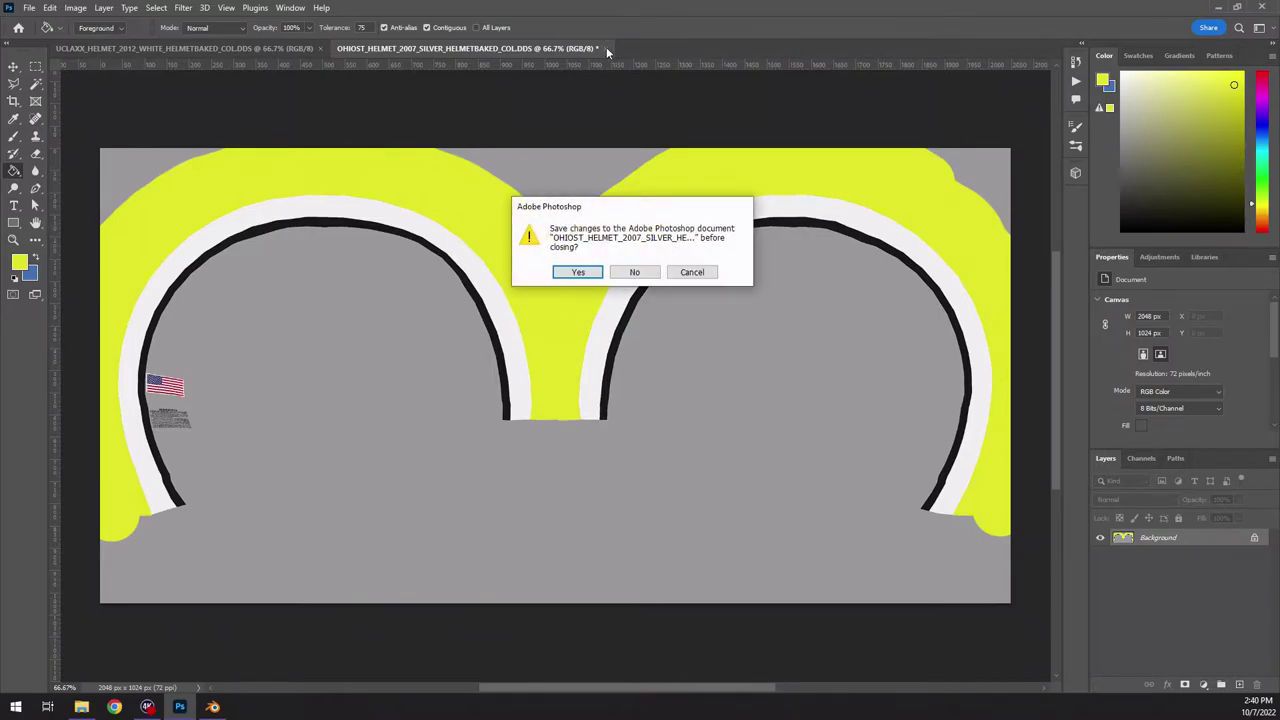
left_click(636, 276)
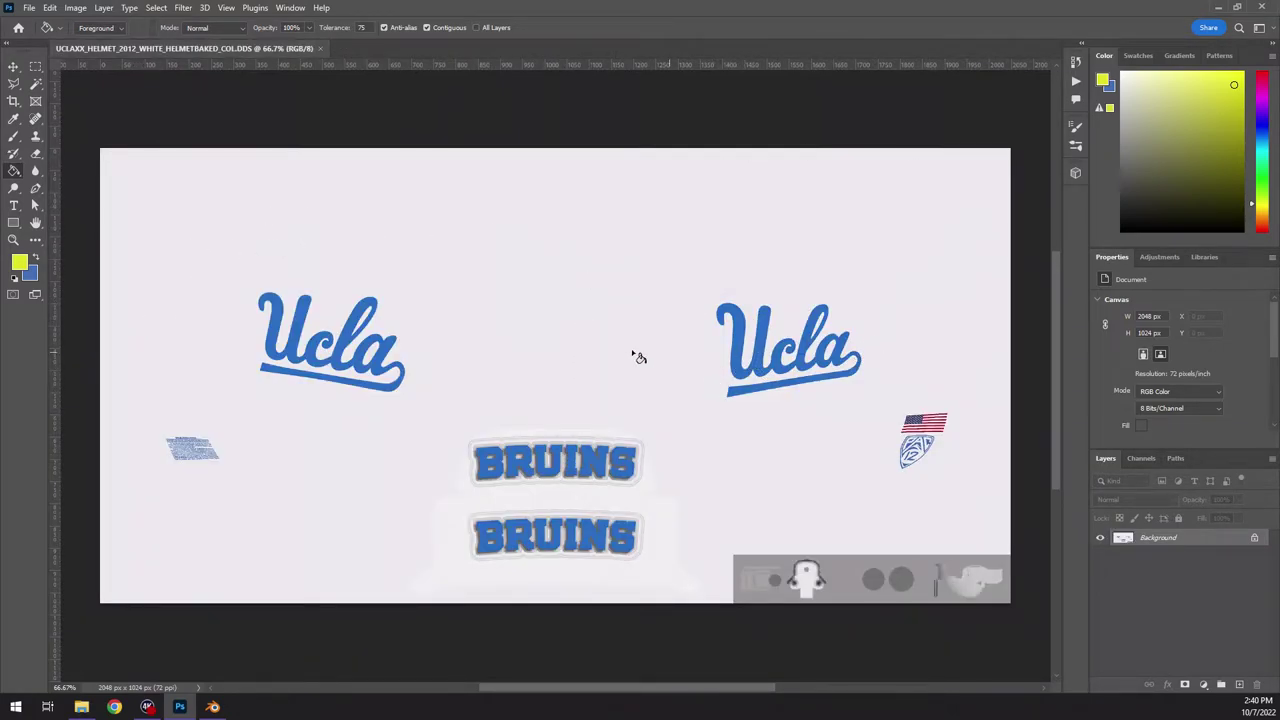
- Go to the home screen and look through the recent files
left_click(30, 8)
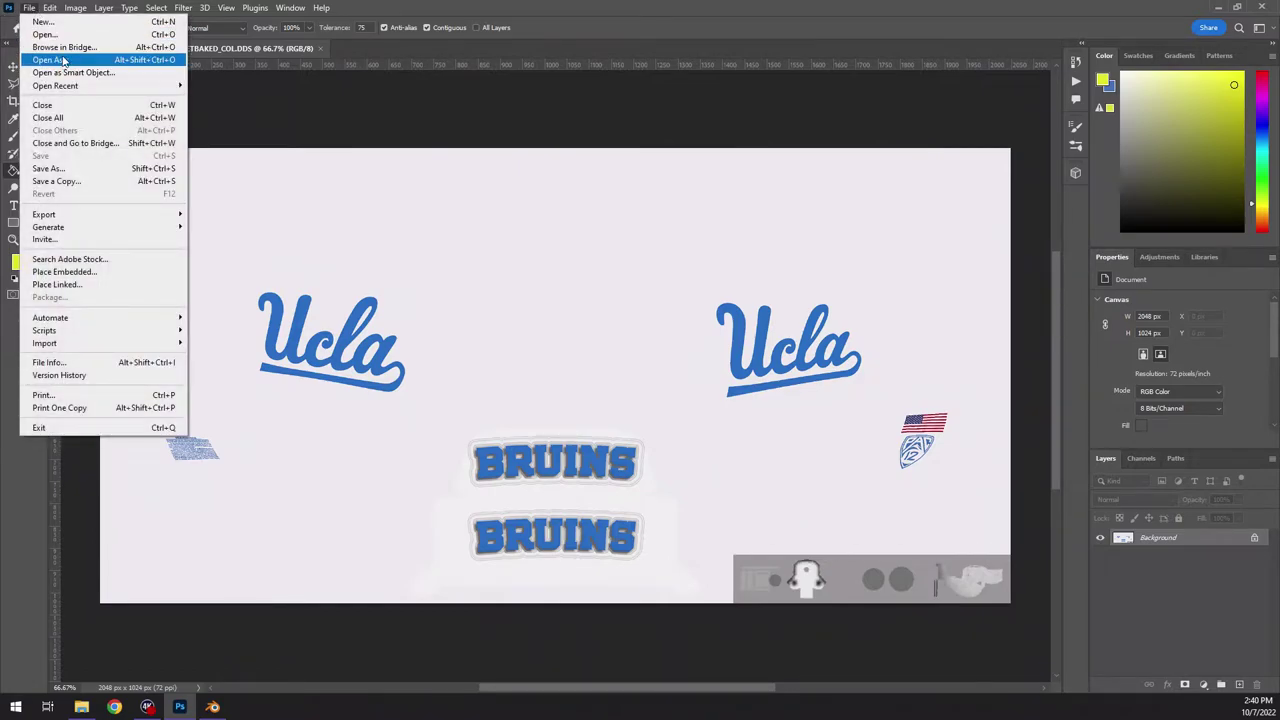
left_click(12, 26)
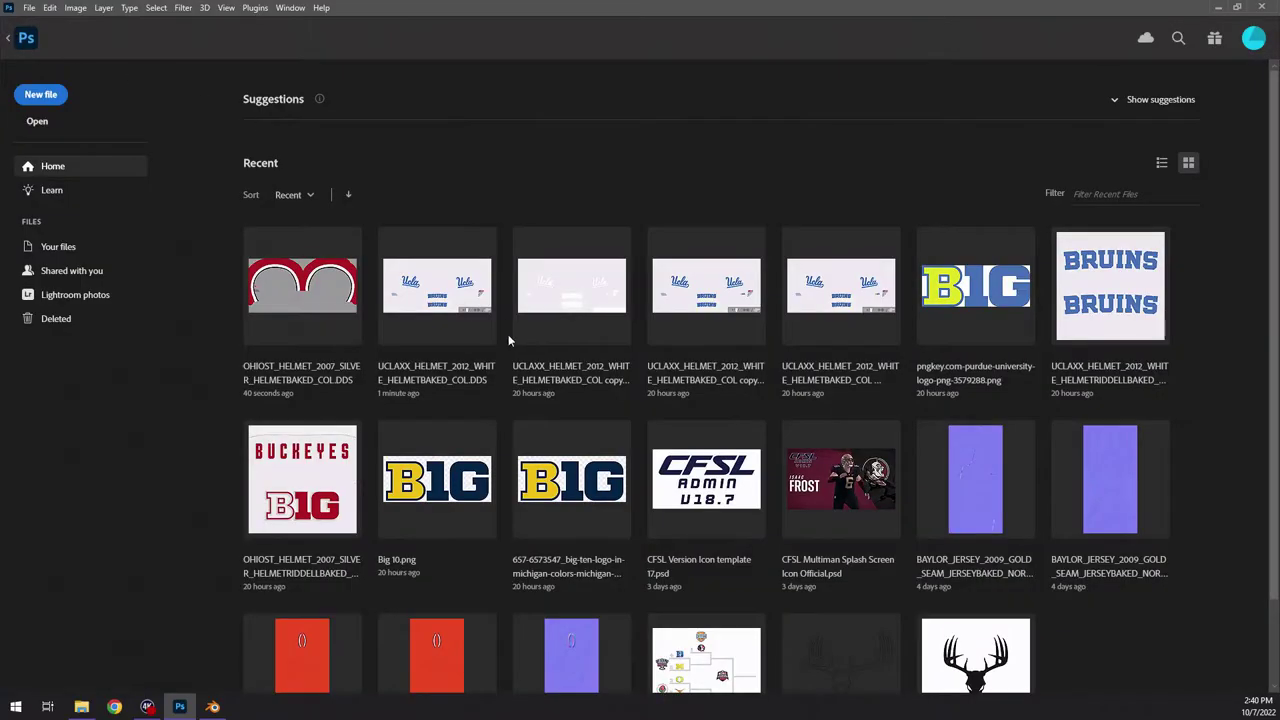
scroll(565, 413, "down", 1)
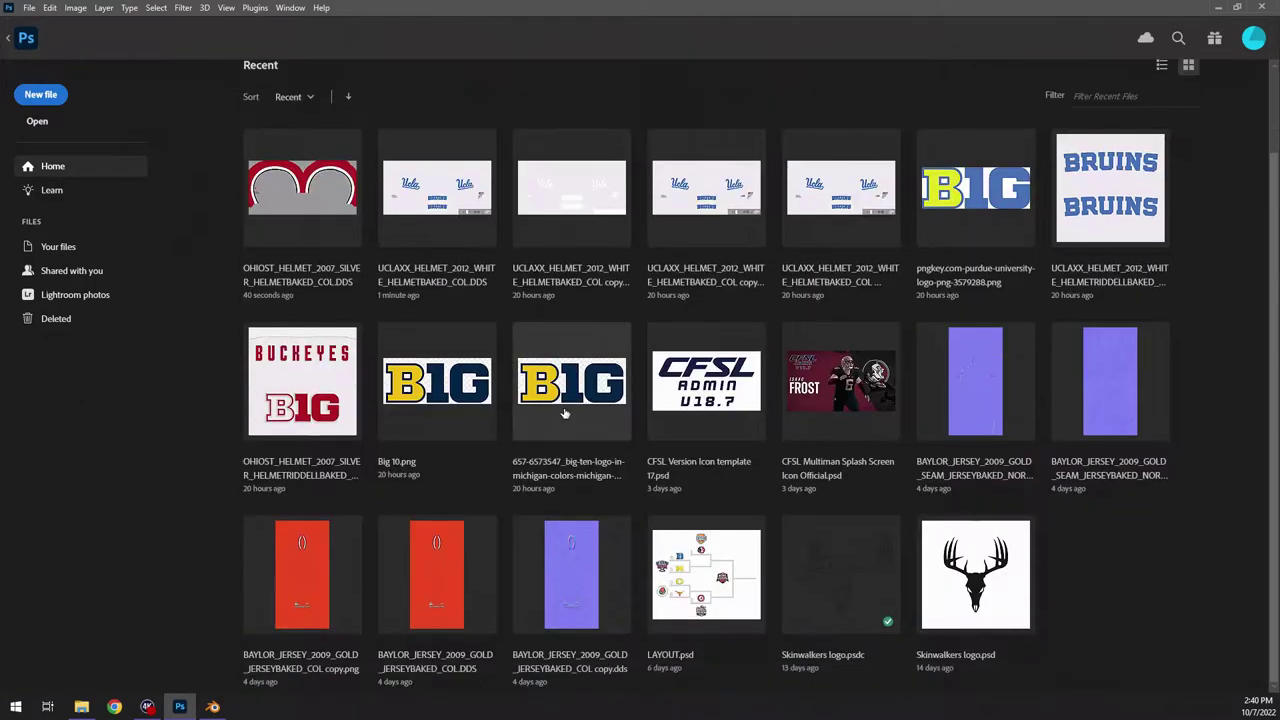
scroll(563, 511, "up", 1)
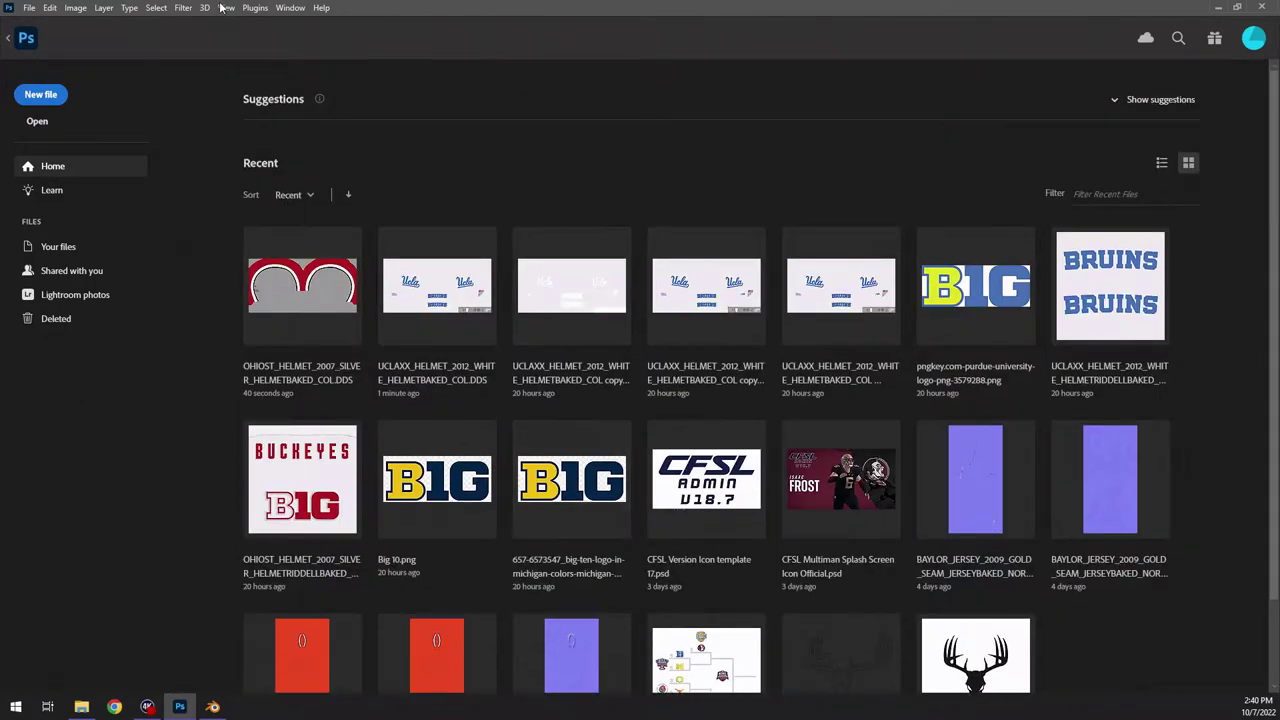
- Start opening a file and browse to the CFSL ADMIN MODDING folder
left_click(29, 8)
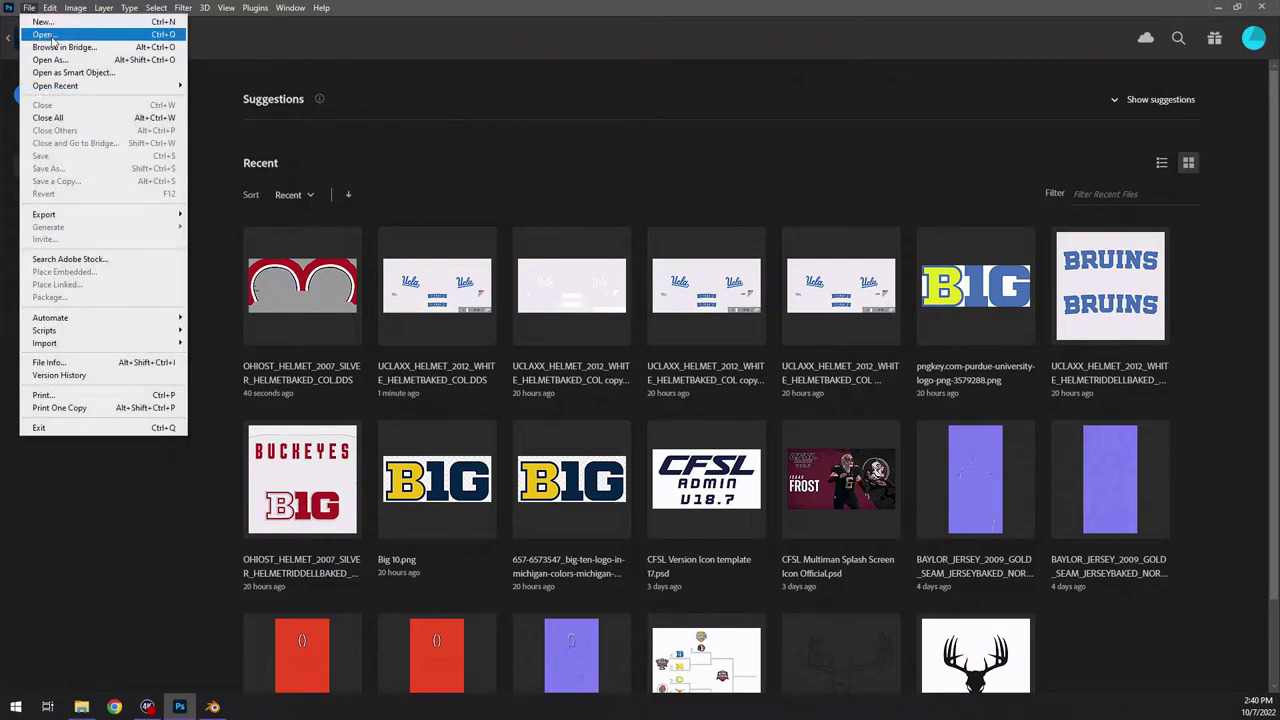
left_click(45, 34)
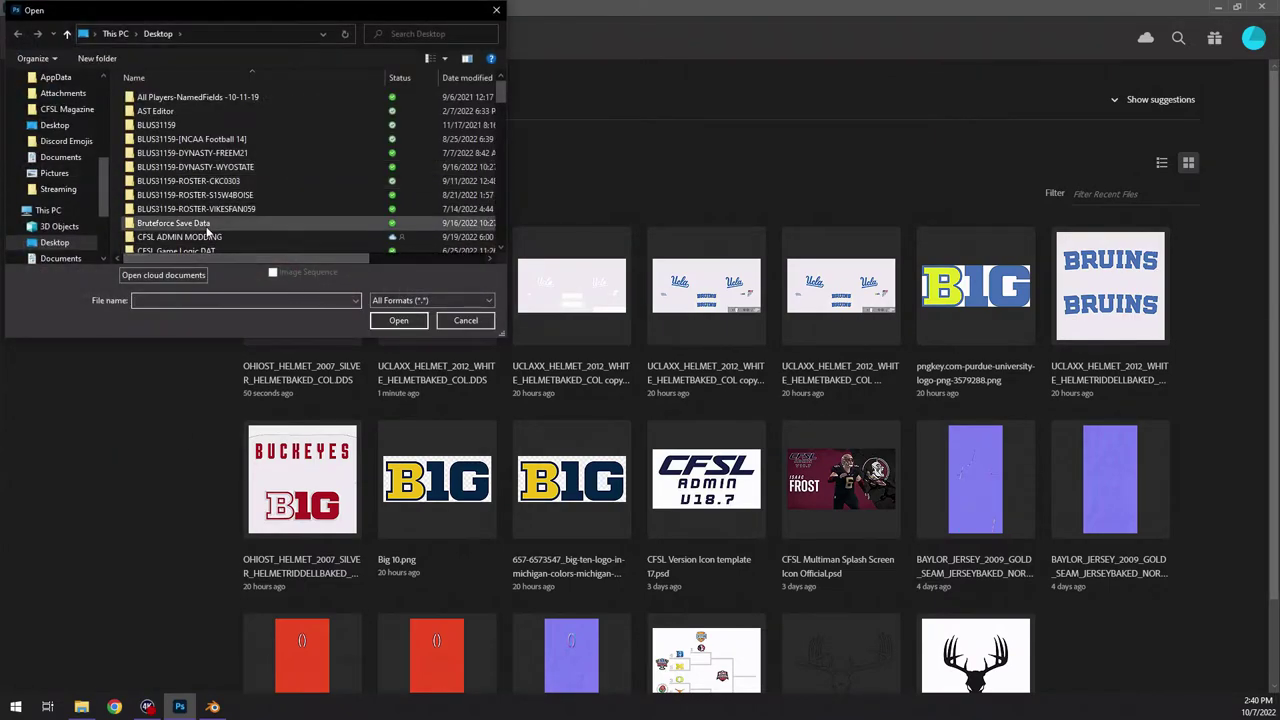
scroll(90, 177, "up", 5)
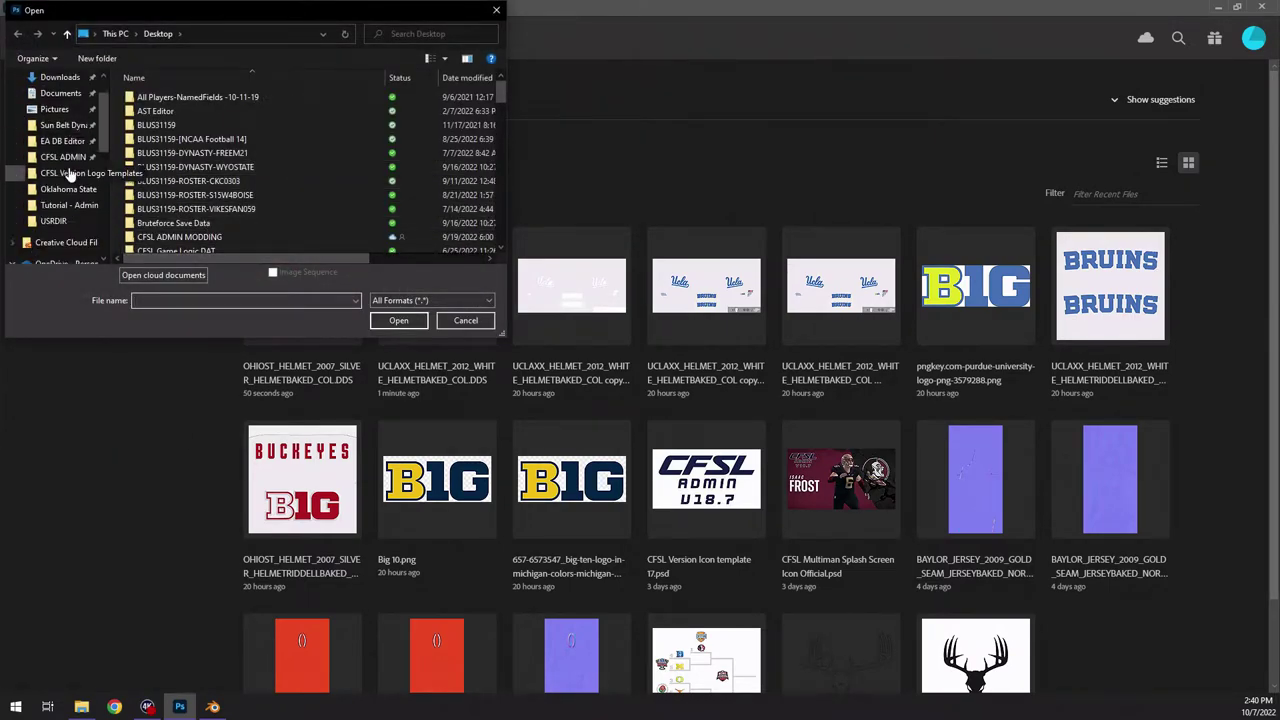
left_click(62, 199)
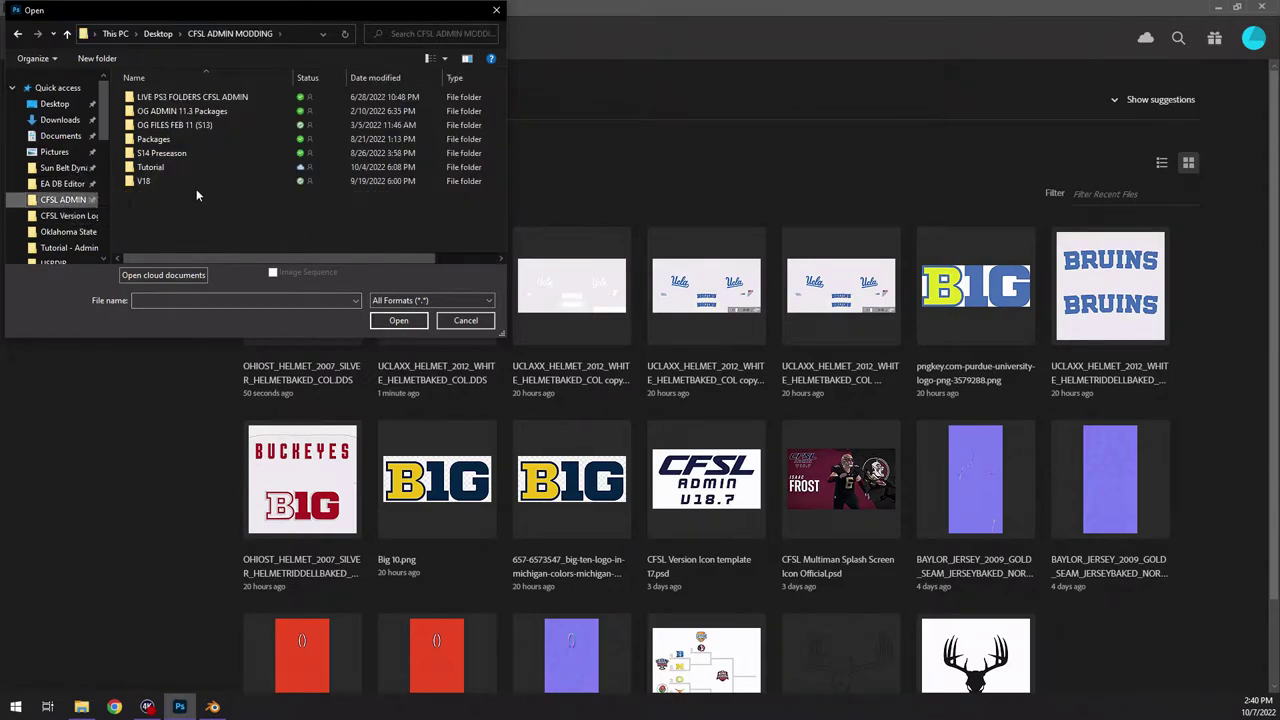
double_click(178, 182)
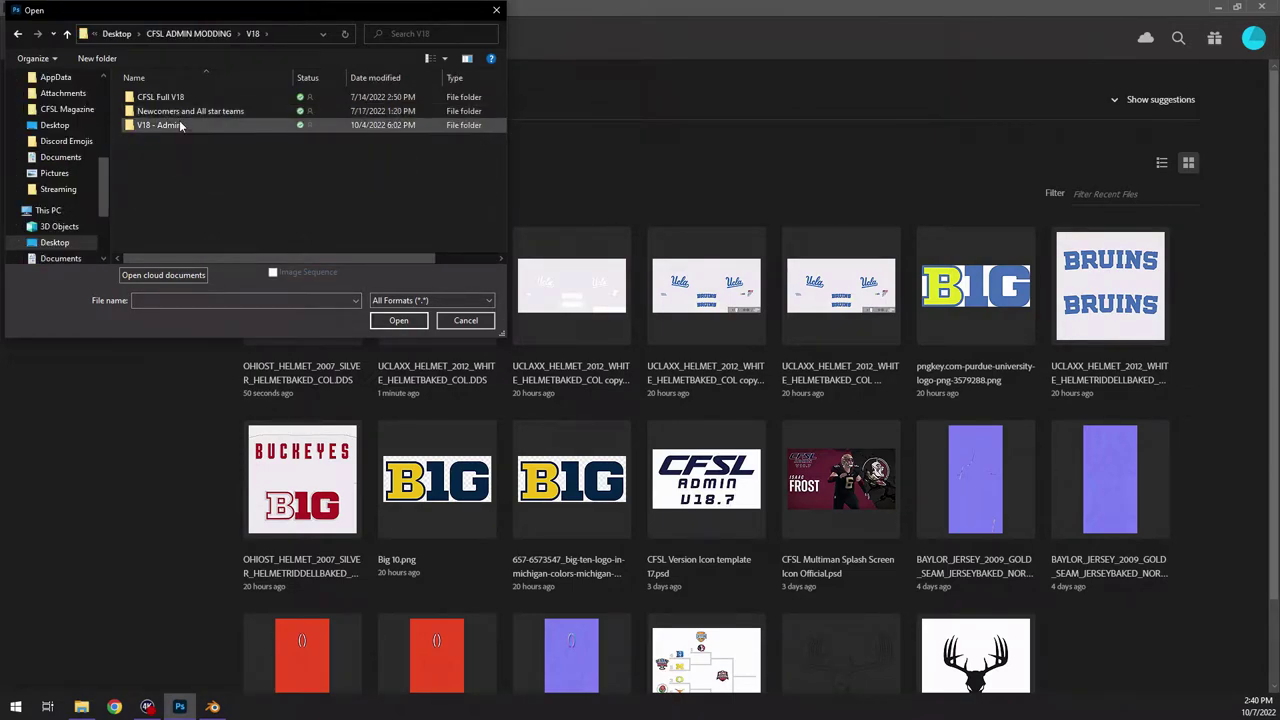
double_click(176, 124)
left_click(20, 35)
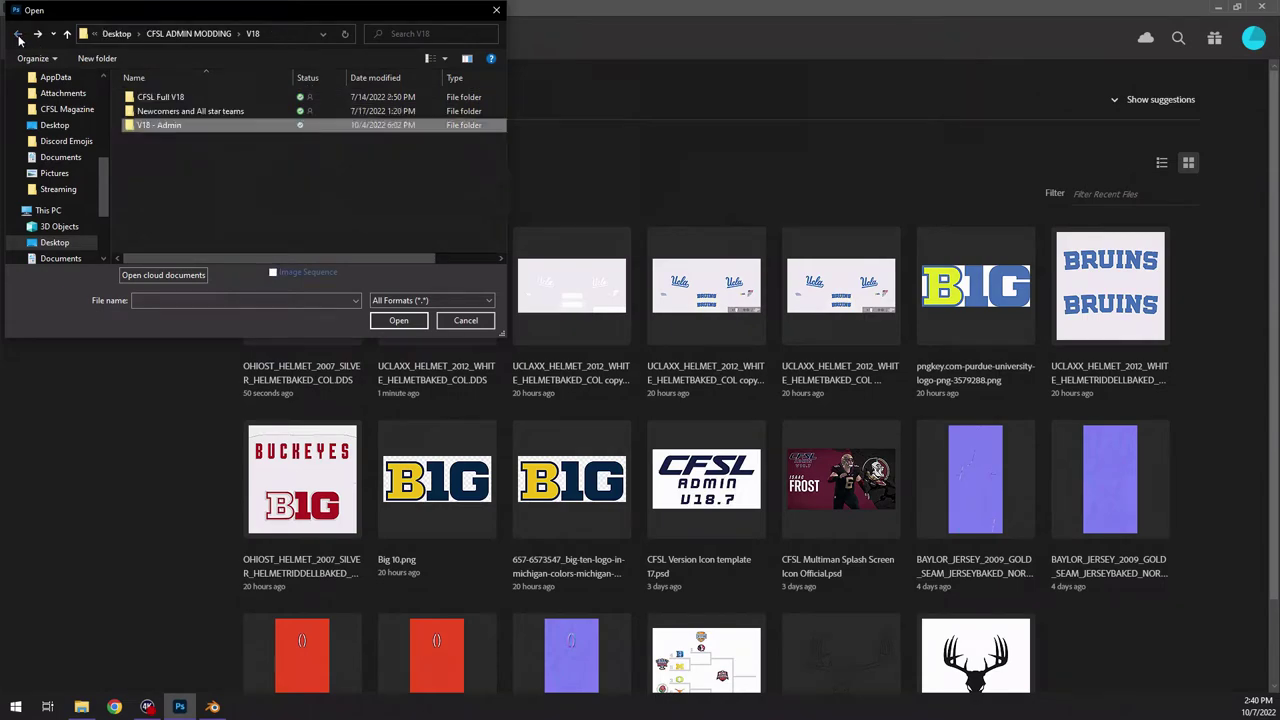
left_click(20, 35)
- Open Nike Elite 51.psd from the Nike folder of the Modding Templates in Tutorial - Admin V18.1
double_click(155, 167)
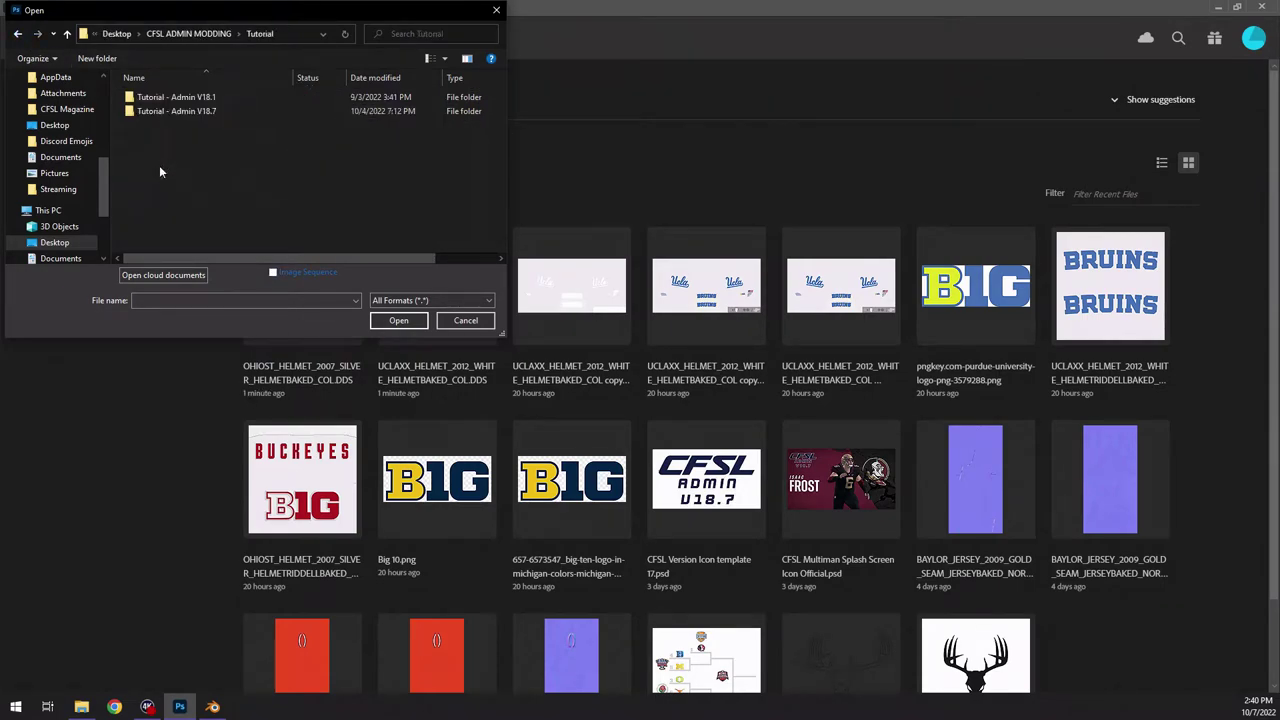
double_click(168, 98)
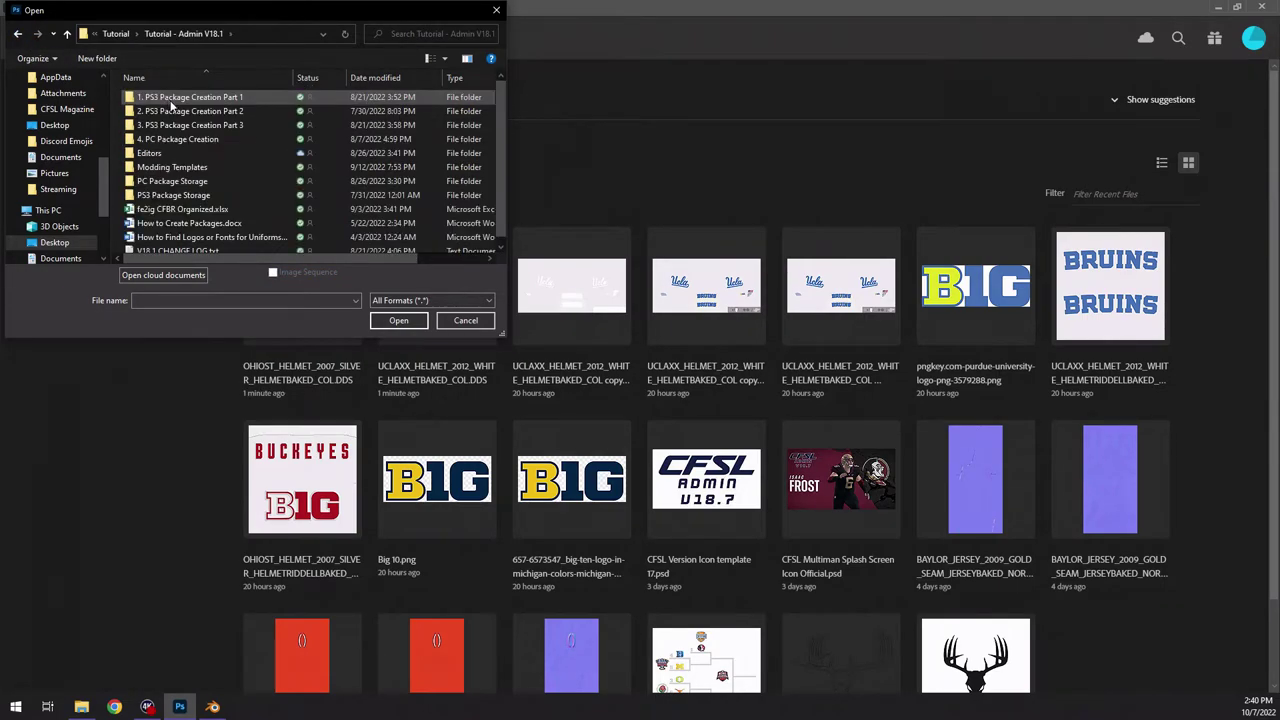
double_click(177, 167)
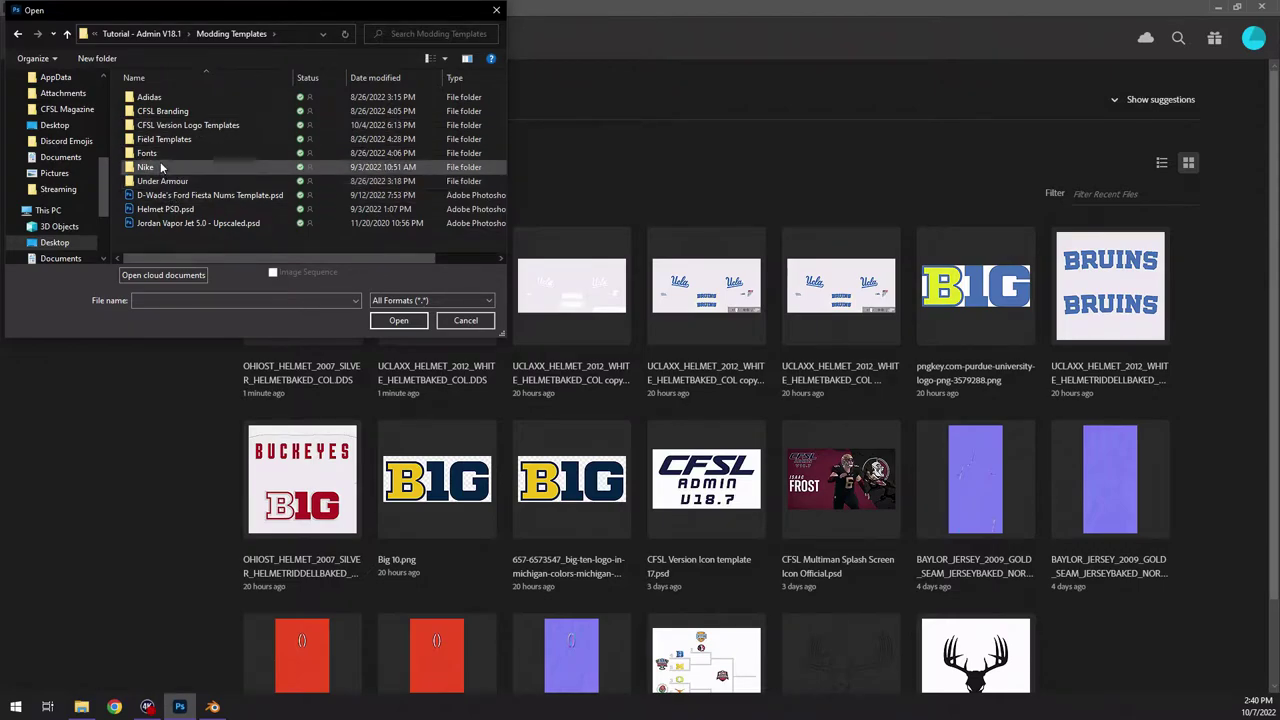
double_click(160, 166)
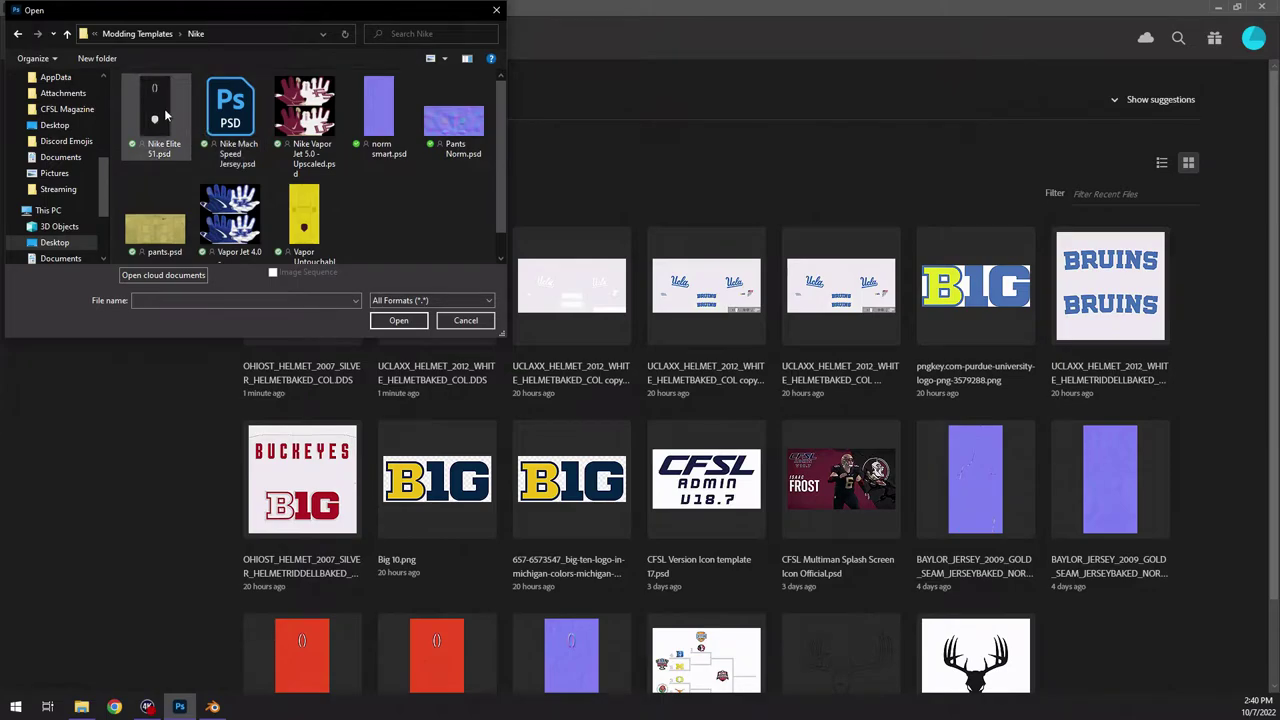
double_click(164, 110)
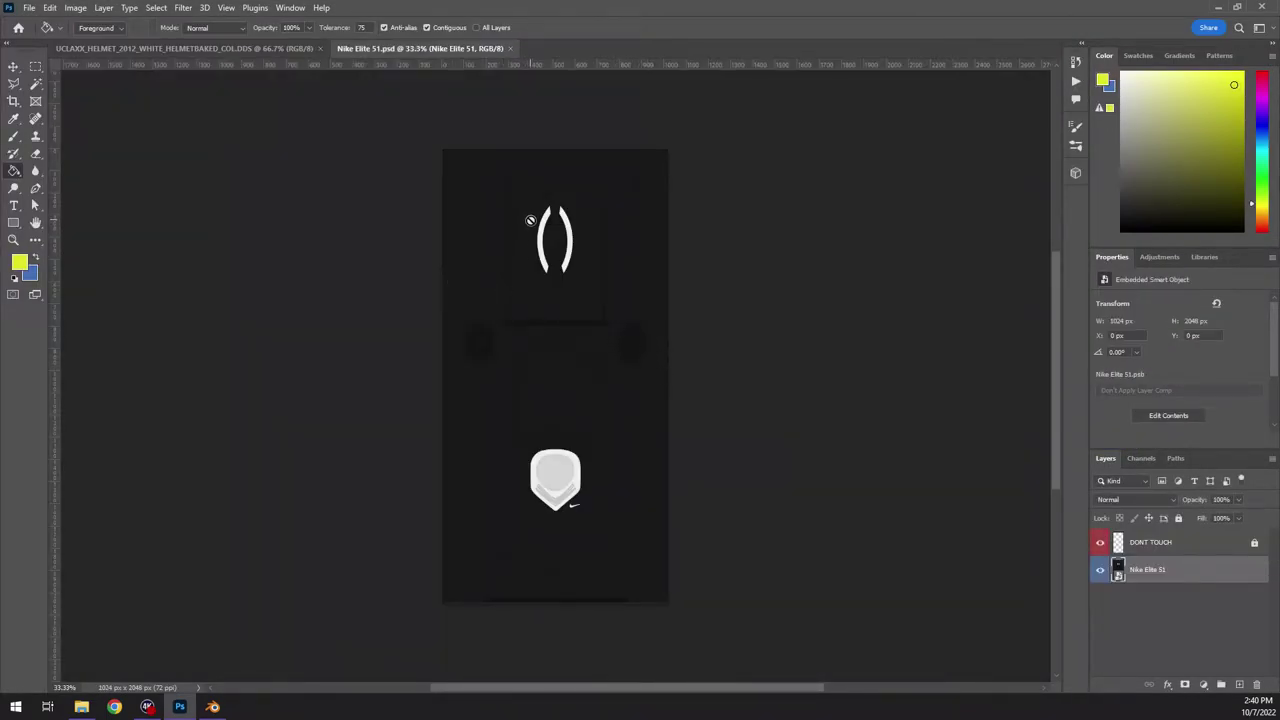
- Open the contents of the Nike Elite 51 smart object and select the right-hand white curved stripe with the Move tool
scroll(530, 220, "up", 8, "alt")
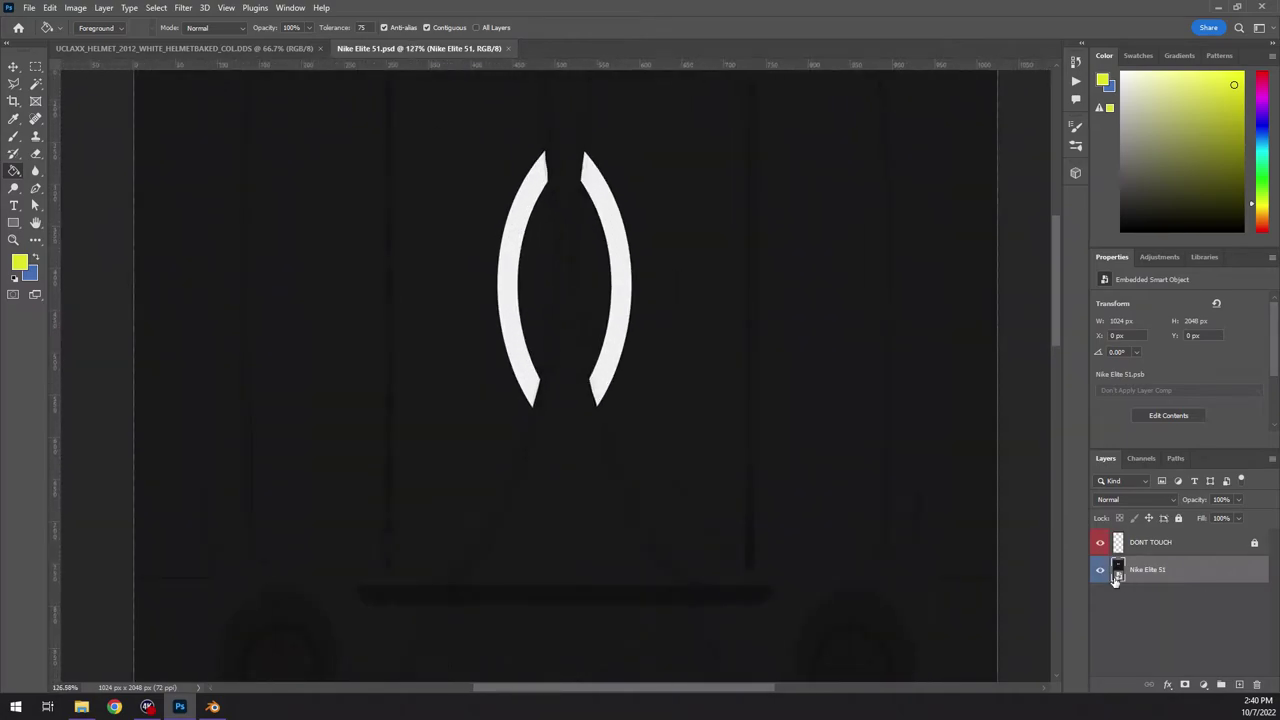
double_click(1118, 569)
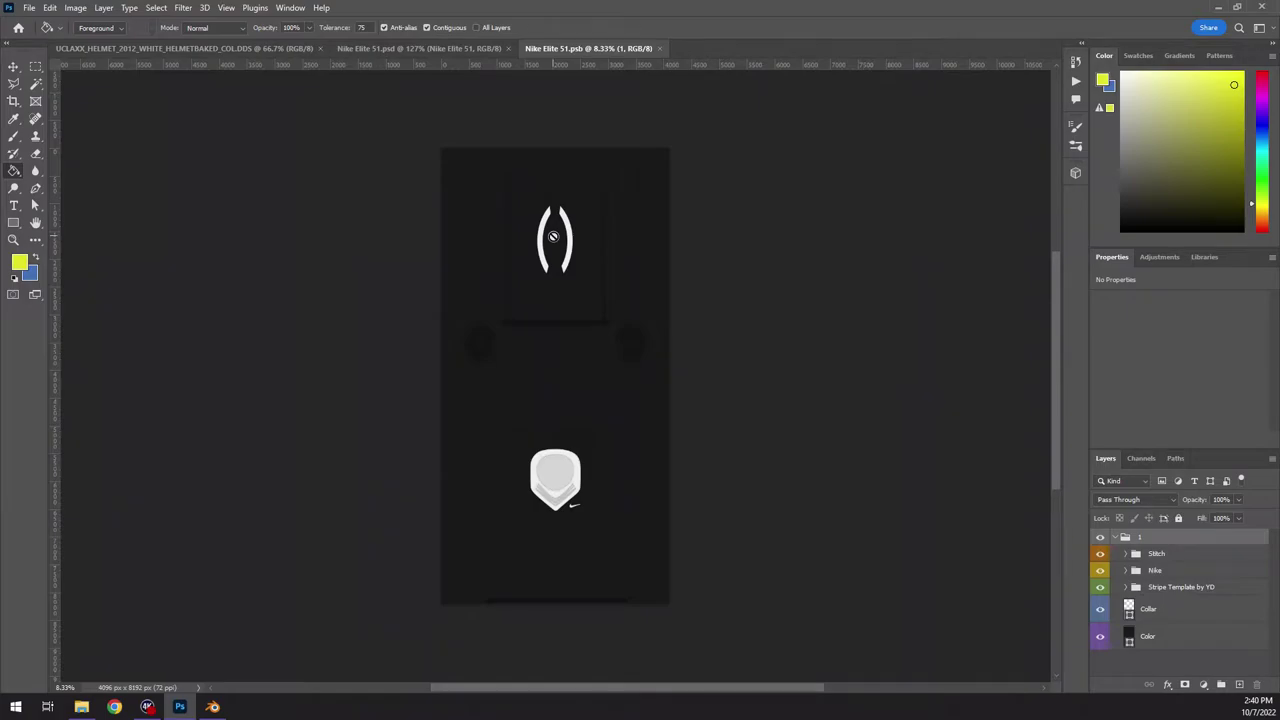
scroll(553, 236, "up", 8, "alt")
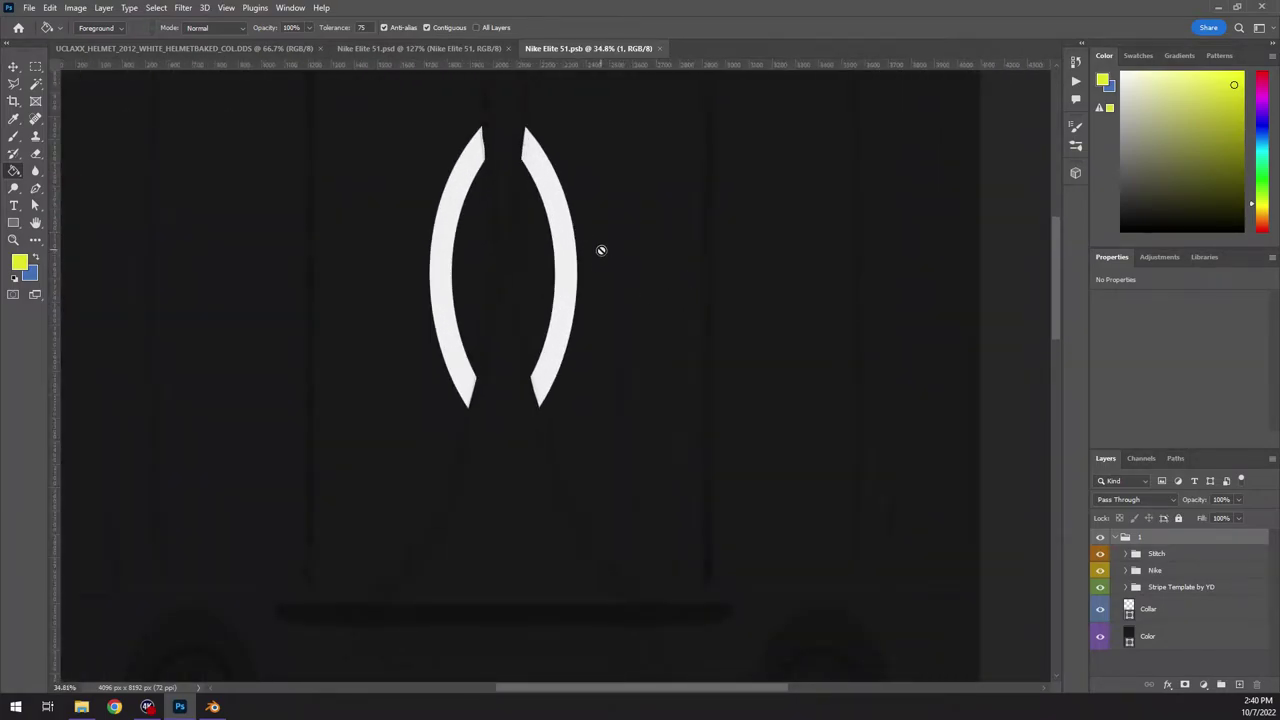
left_click(14, 68)
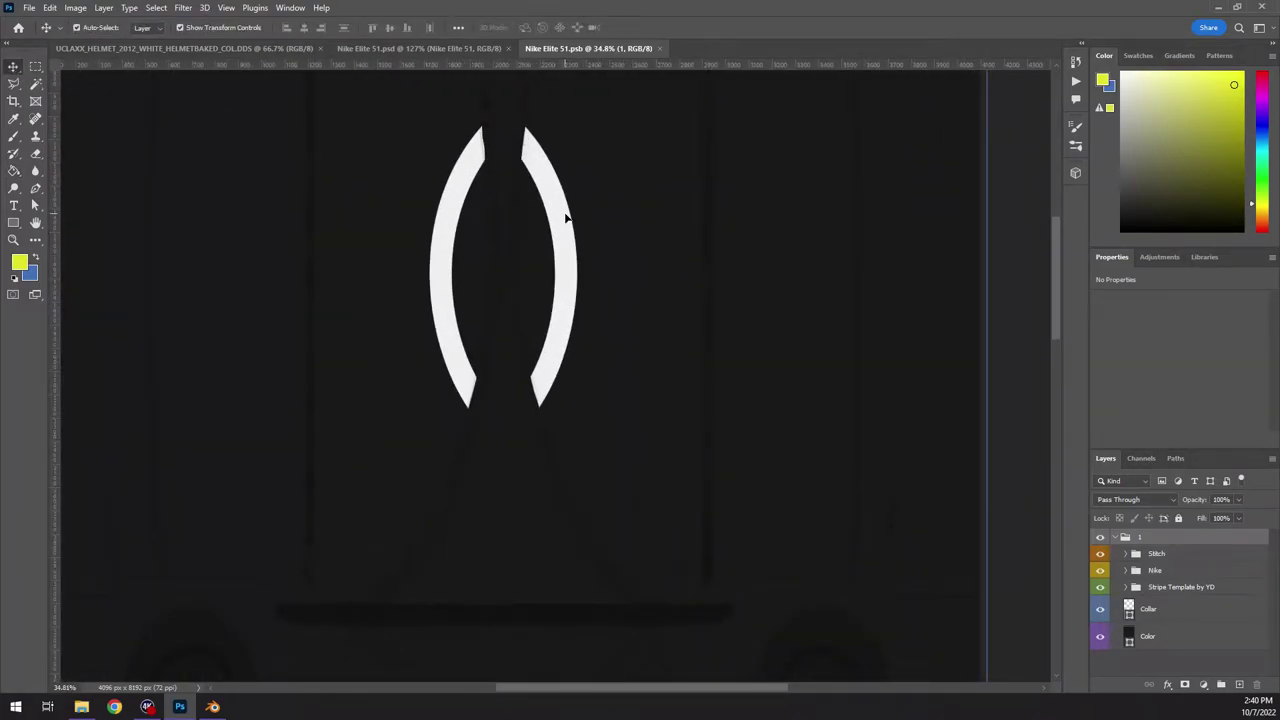
left_click(565, 218)
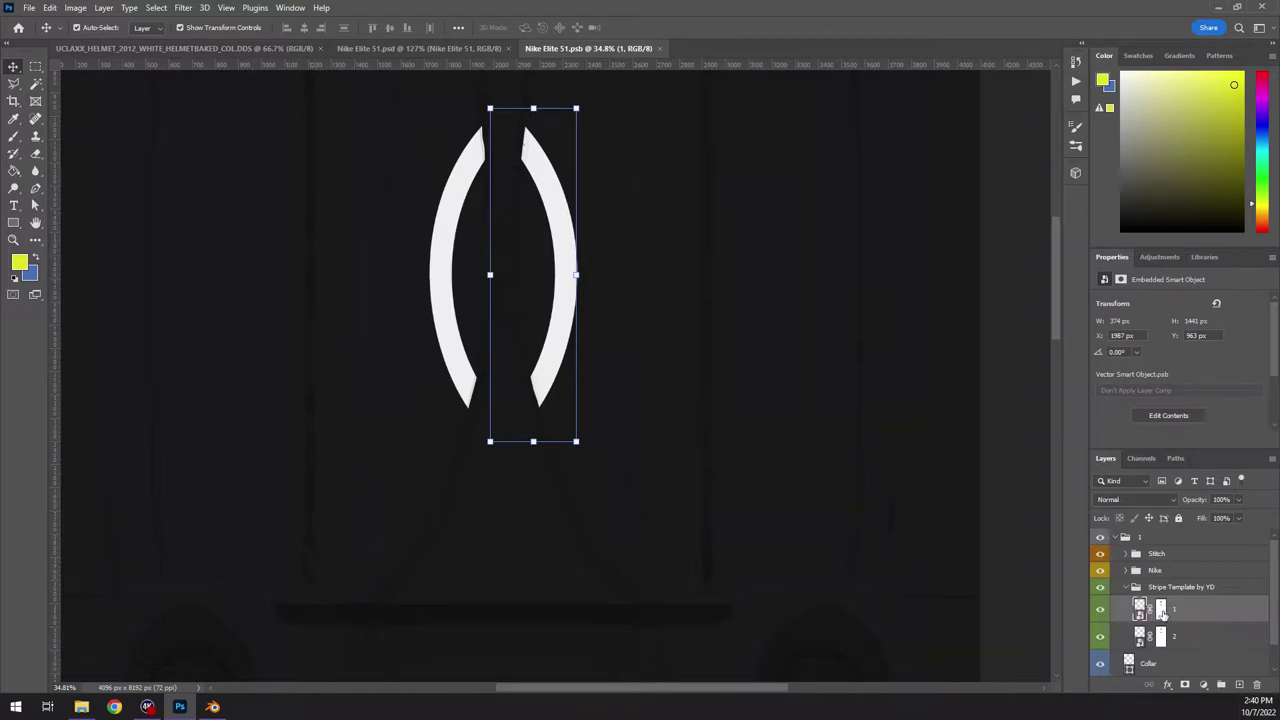
- Open the stripe's nested smart objects one after another, down to the document holding the straight Rectangle 1 stripe
double_click(1139, 610)
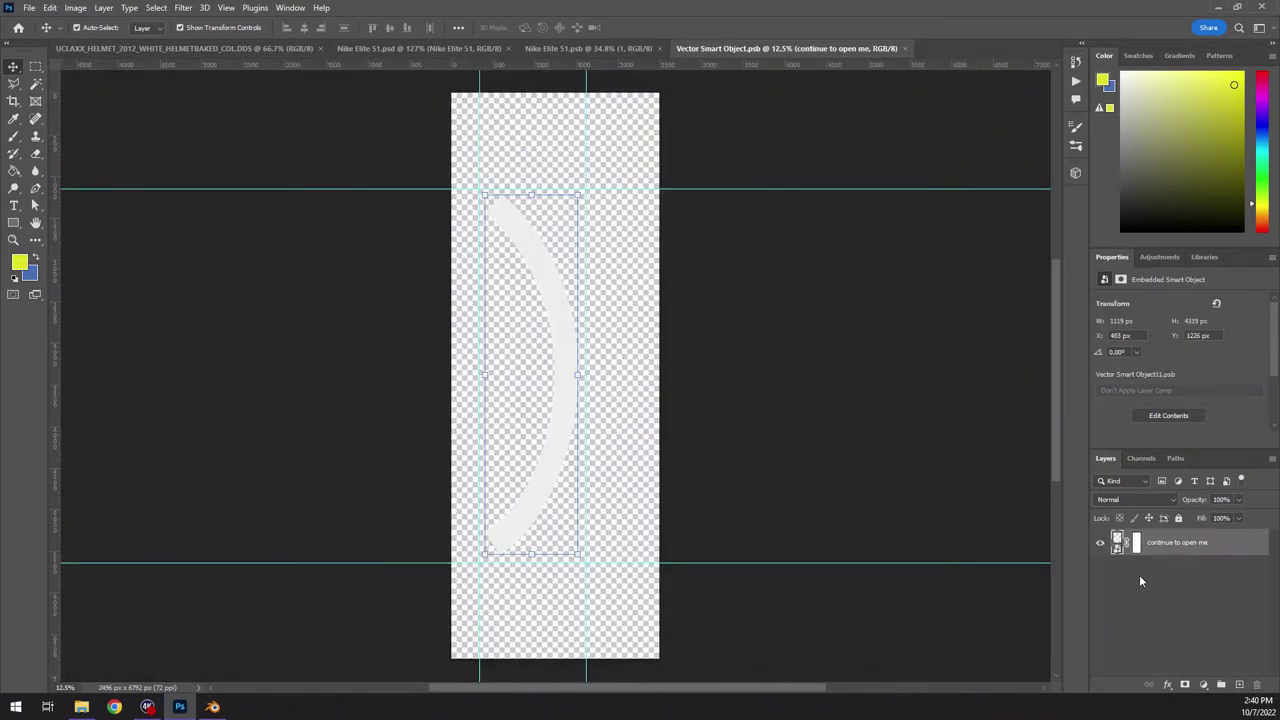
double_click(1120, 545)
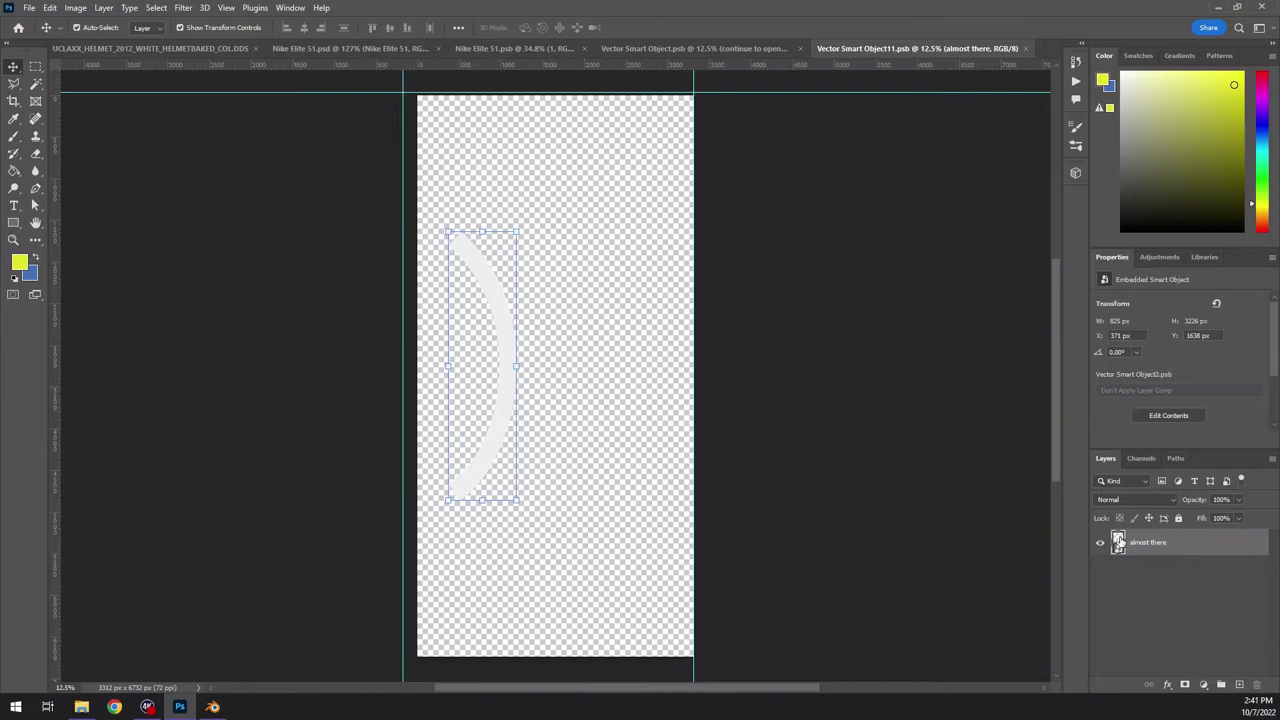
double_click(1118, 541)
double_click(1119, 542)
key("i")
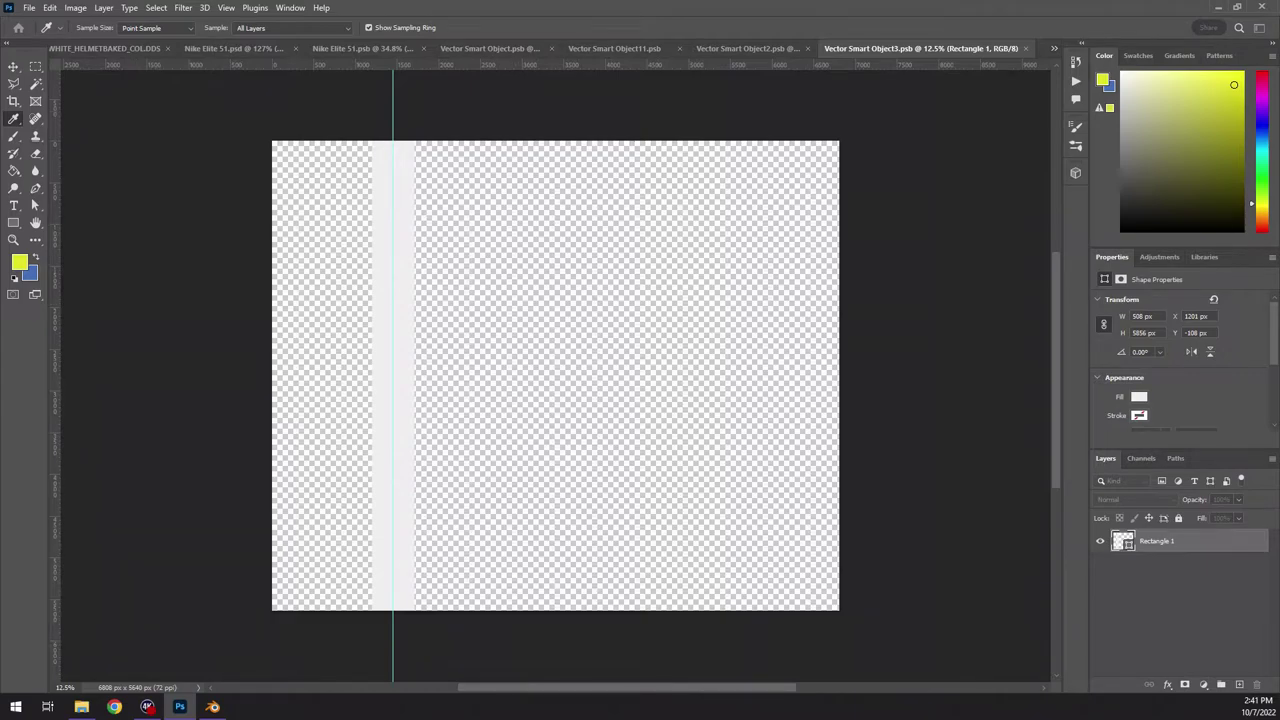
key("v")
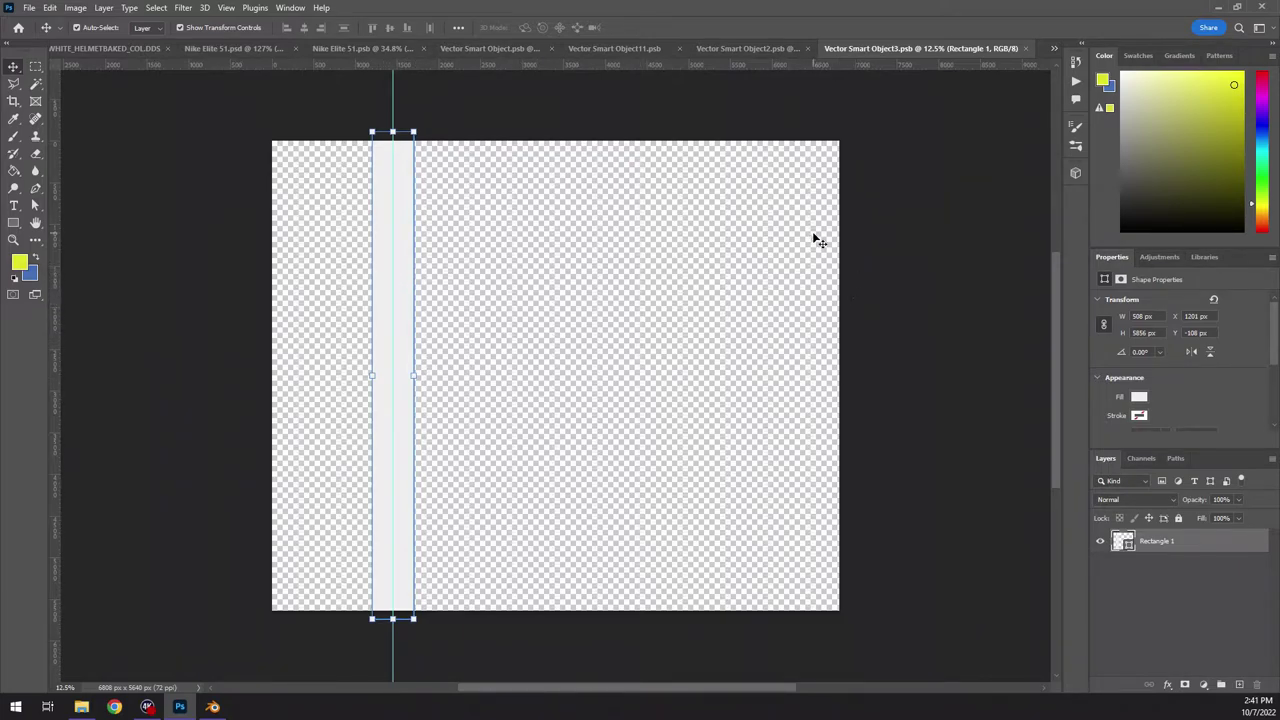
- Start saving a copy of the straight stripe document and choose the Desktop as its destination
left_click(29, 8)
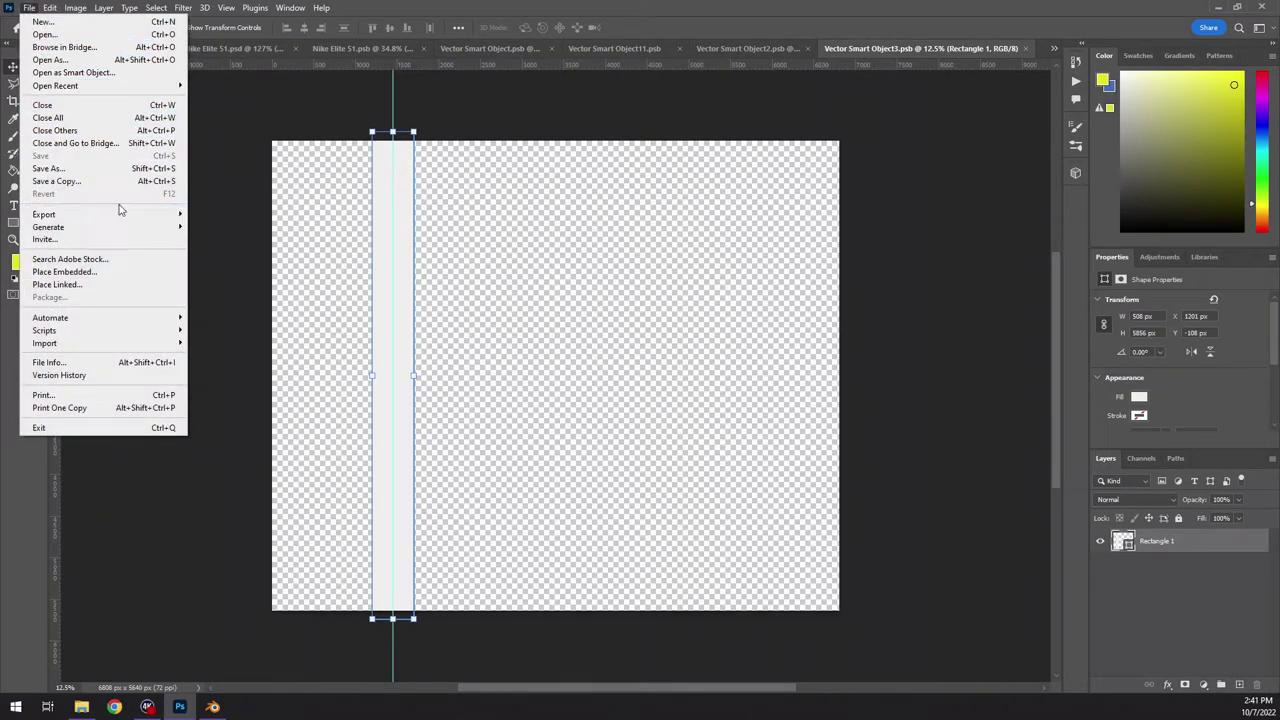
left_click(77, 171)
left_click(688, 560)
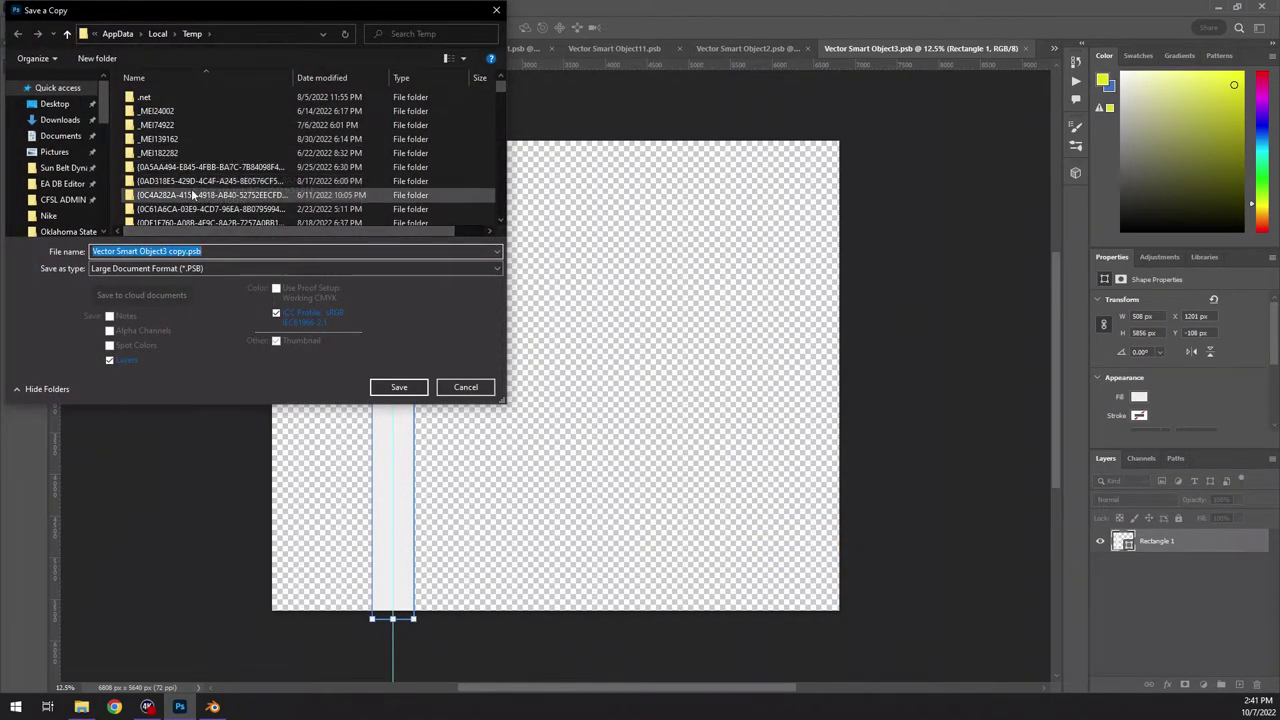
scroll(186, 165, "down", 5)
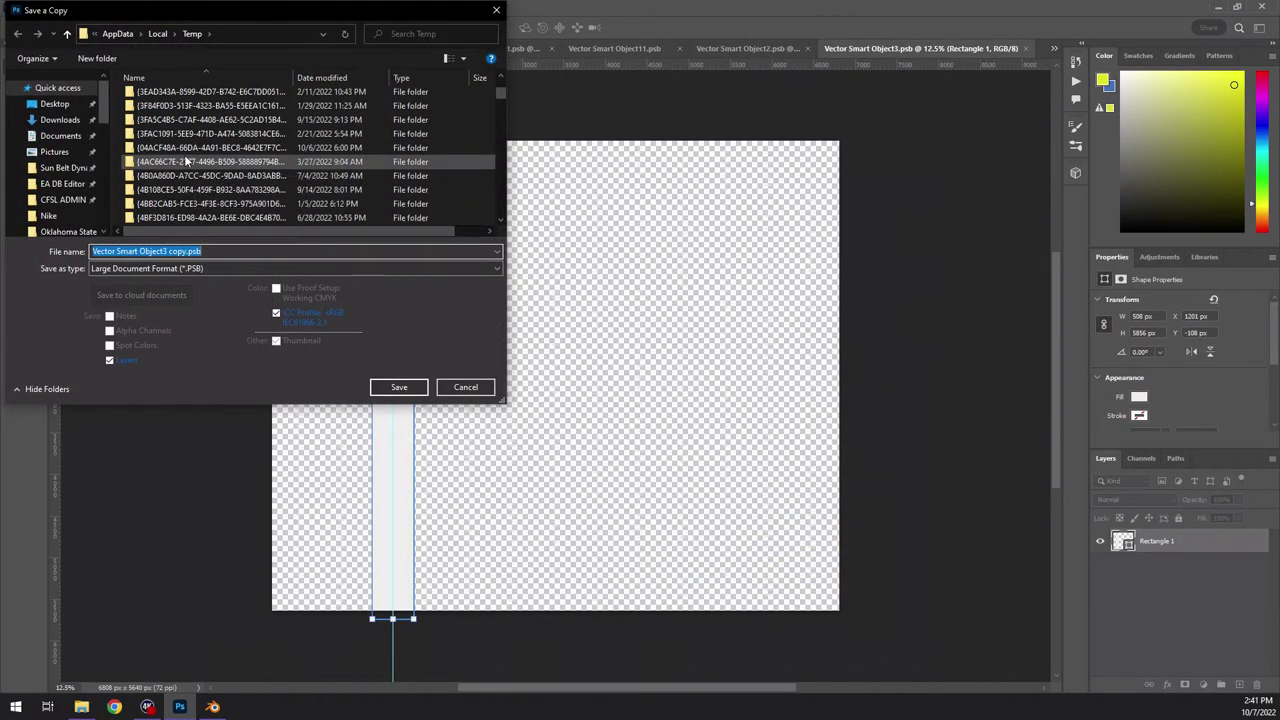
scroll(186, 160, "up", 5)
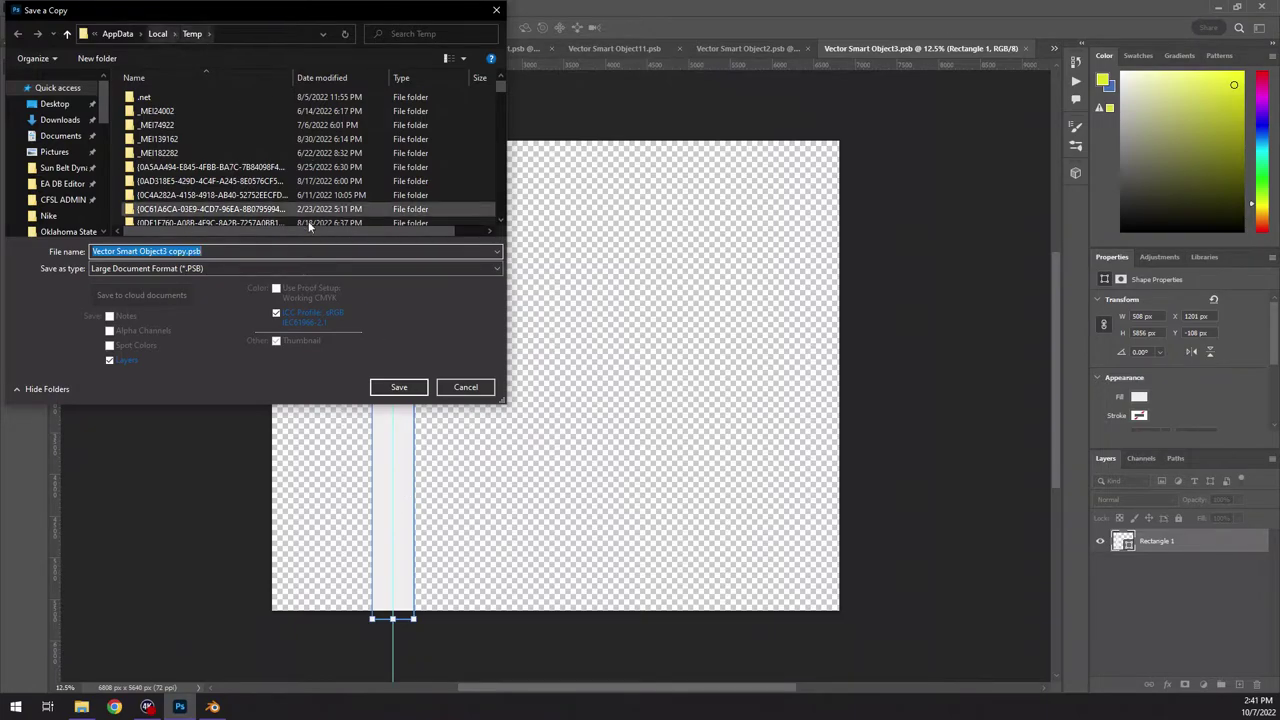
scroll(180, 150, "down", 5)
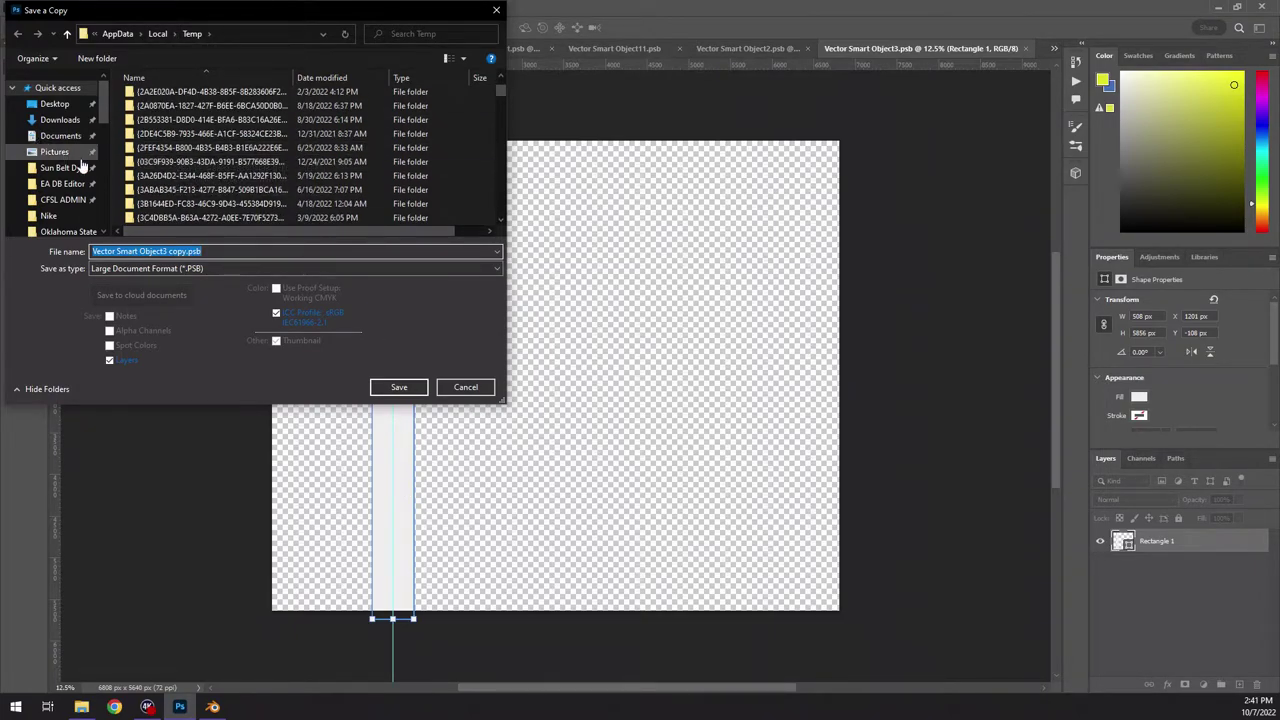
scroll(58, 170, "down", 3)
scroll(62, 171, "up", 4)
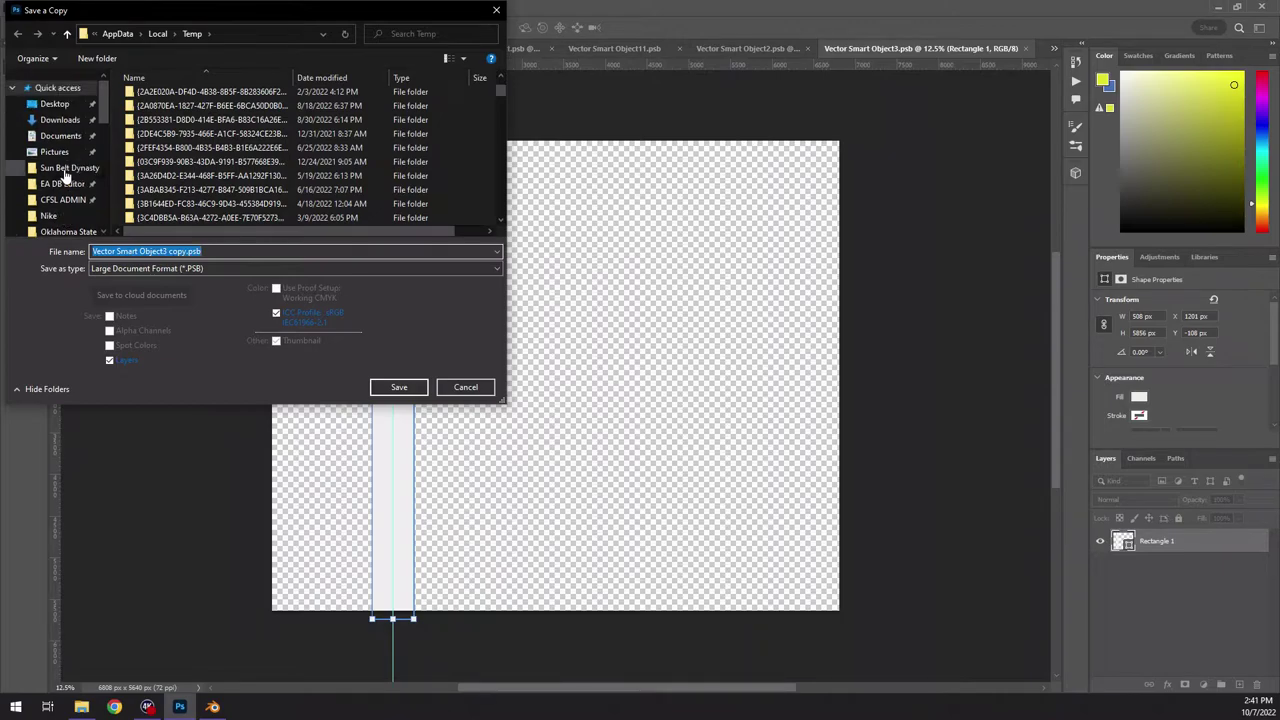
left_click(54, 104)
- Save the stripe copy as a PNG named Helmet Stripe, using the large file size option
left_click(208, 268)
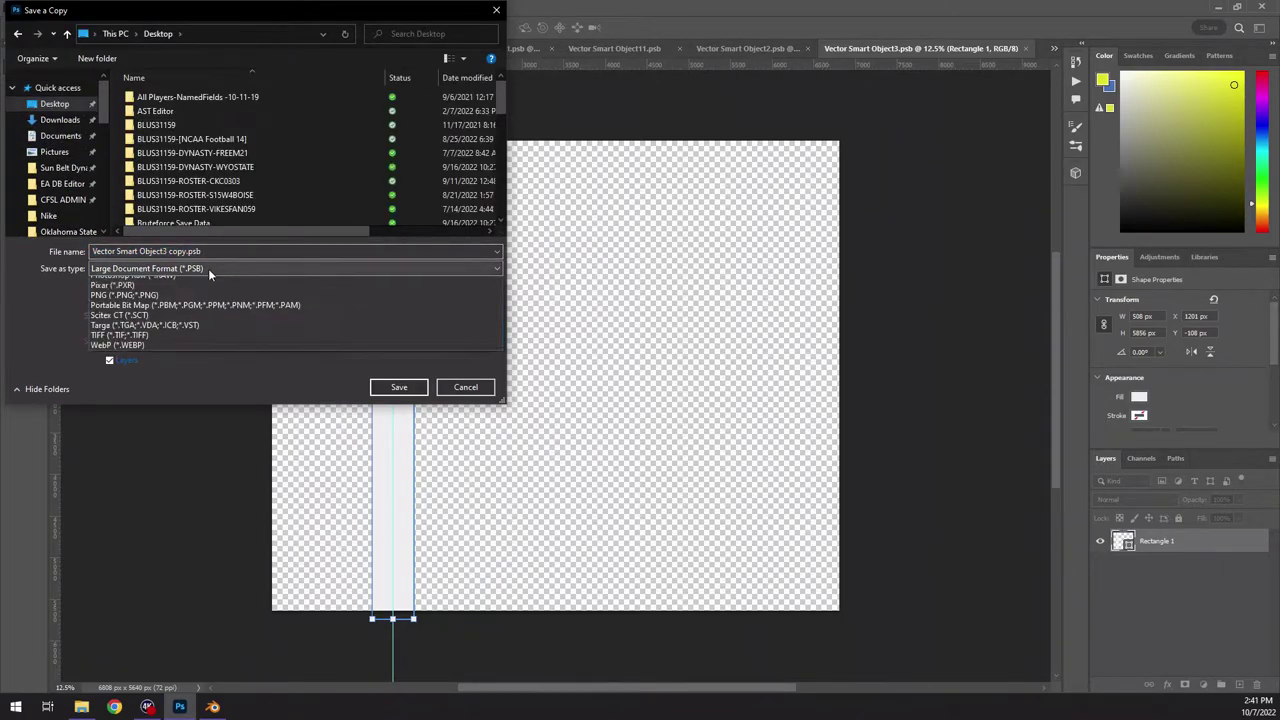
left_click(121, 481)
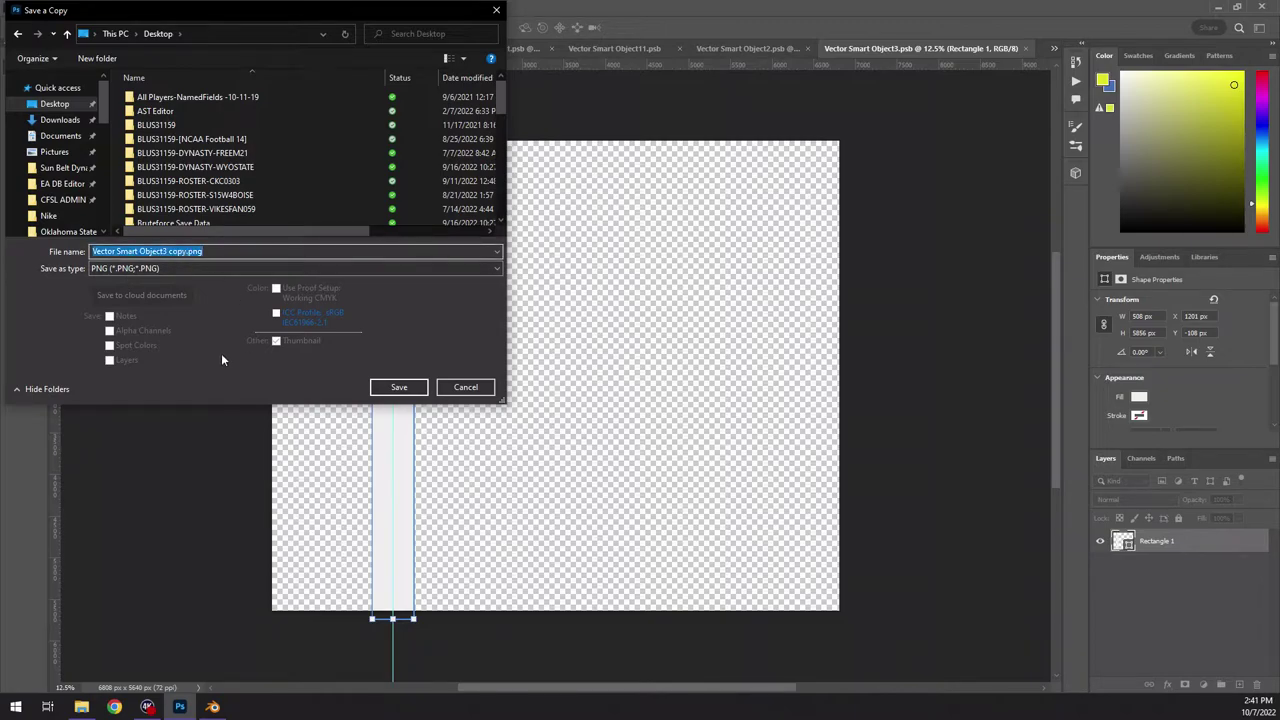
type("Helmet Stripe")
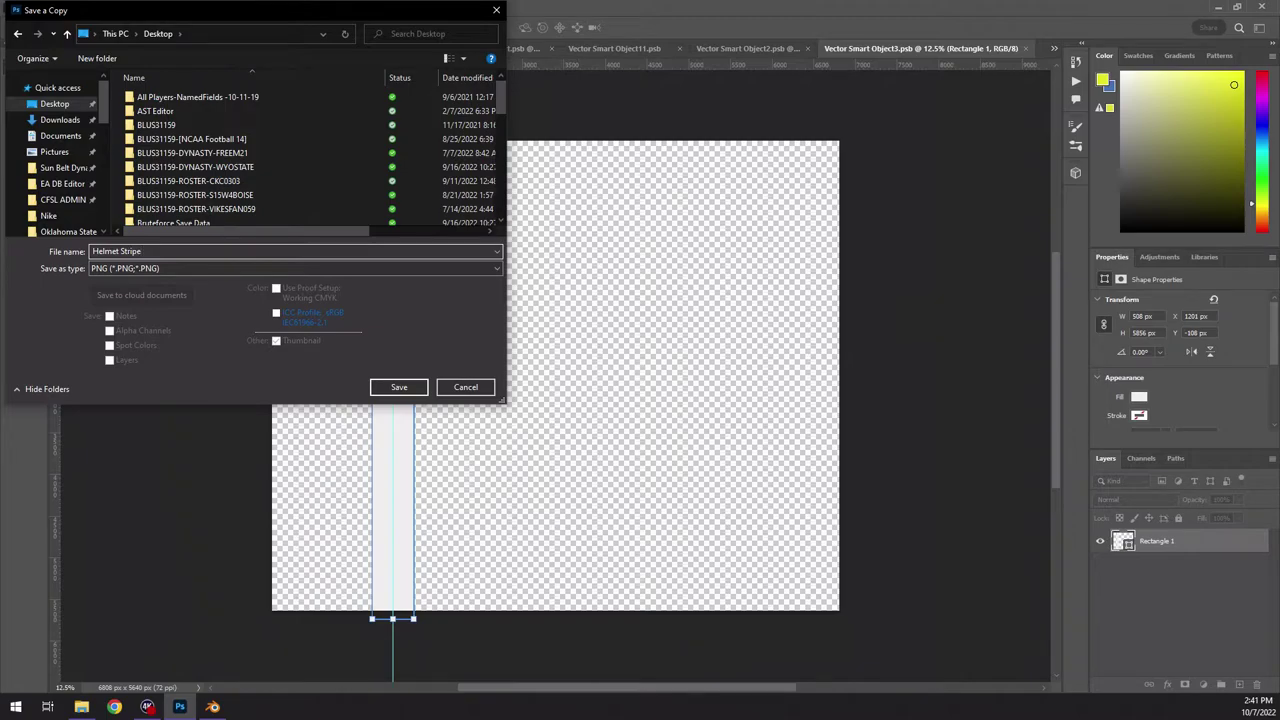
key("Return")
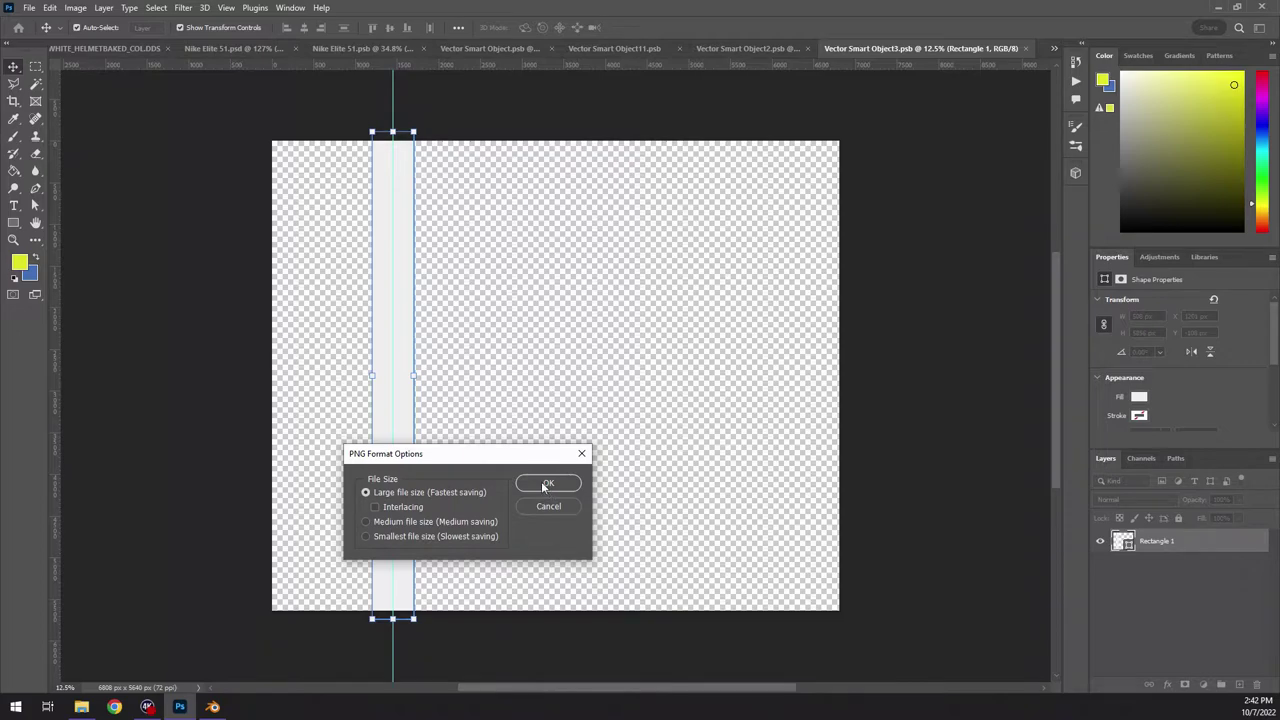
left_click(540, 483)
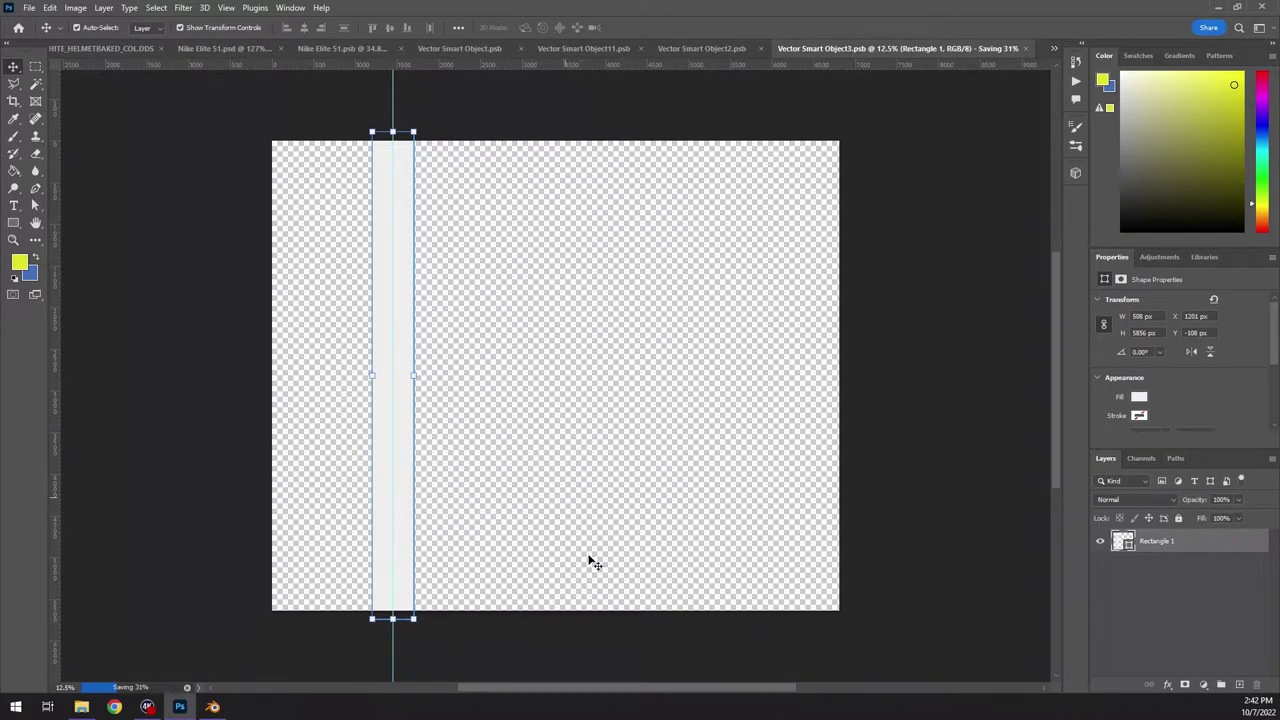
- Close all the stripe smart object and Nike Elite 51 documents, keeping the UCLA helmet open, and show the desktop
left_click(1024, 48)
left_click(1024, 48)
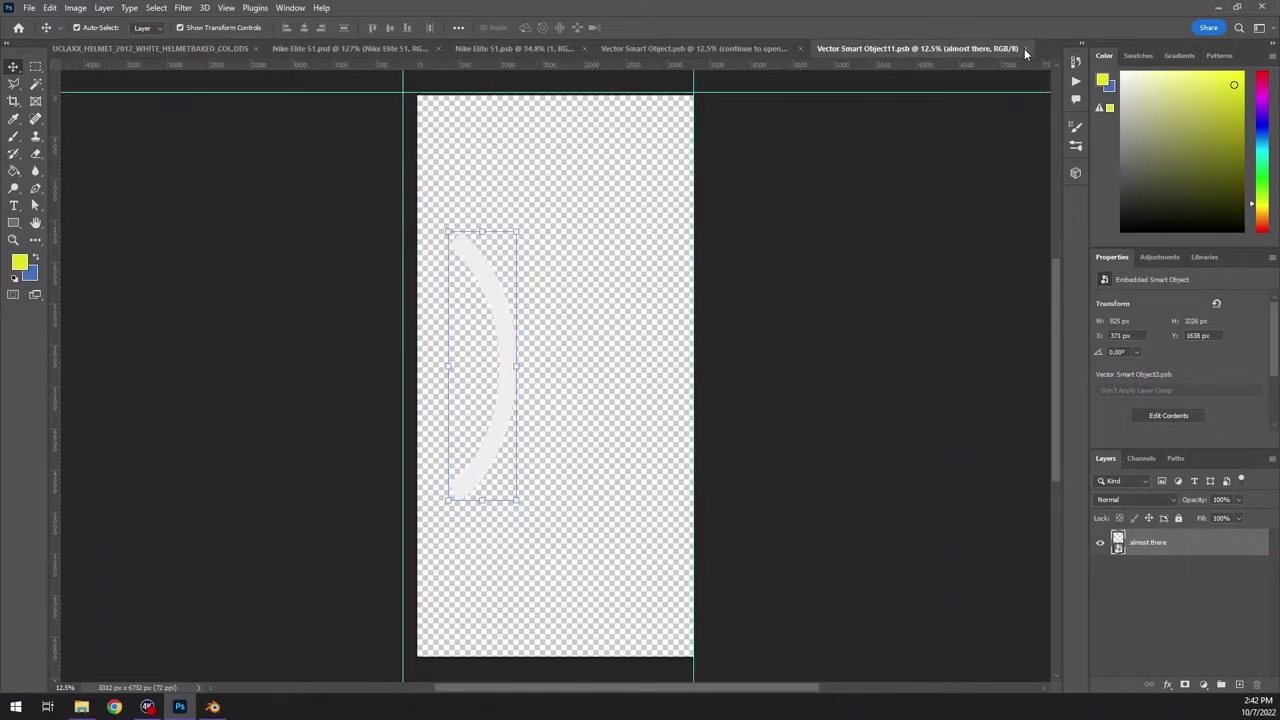
left_click(1024, 48)
left_click(903, 48)
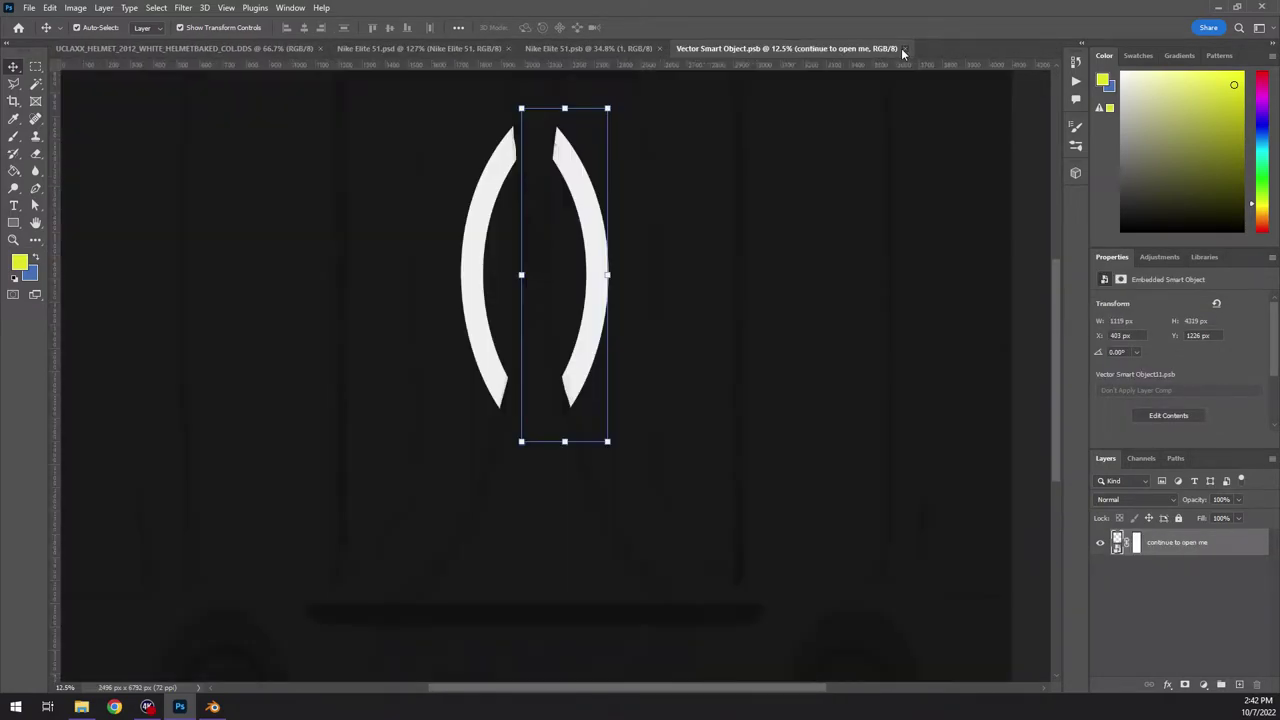
left_click(659, 48)
left_click(506, 47)
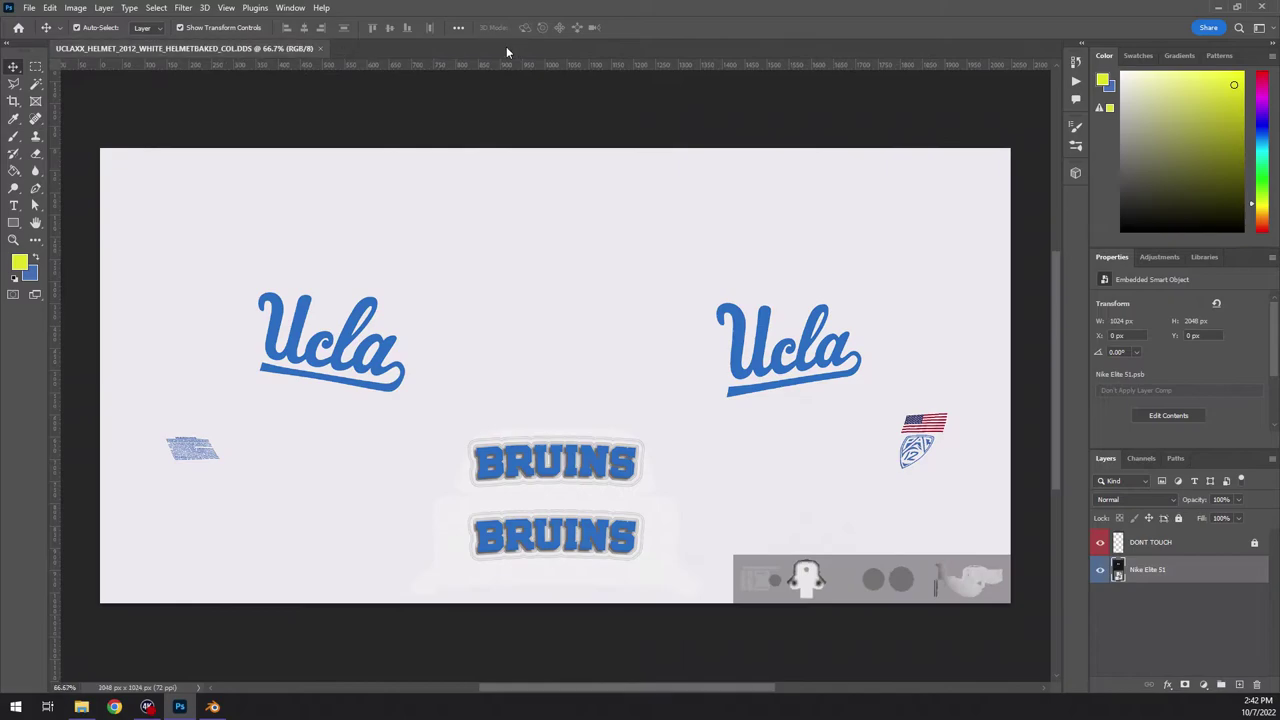
left_click(1219, 9)
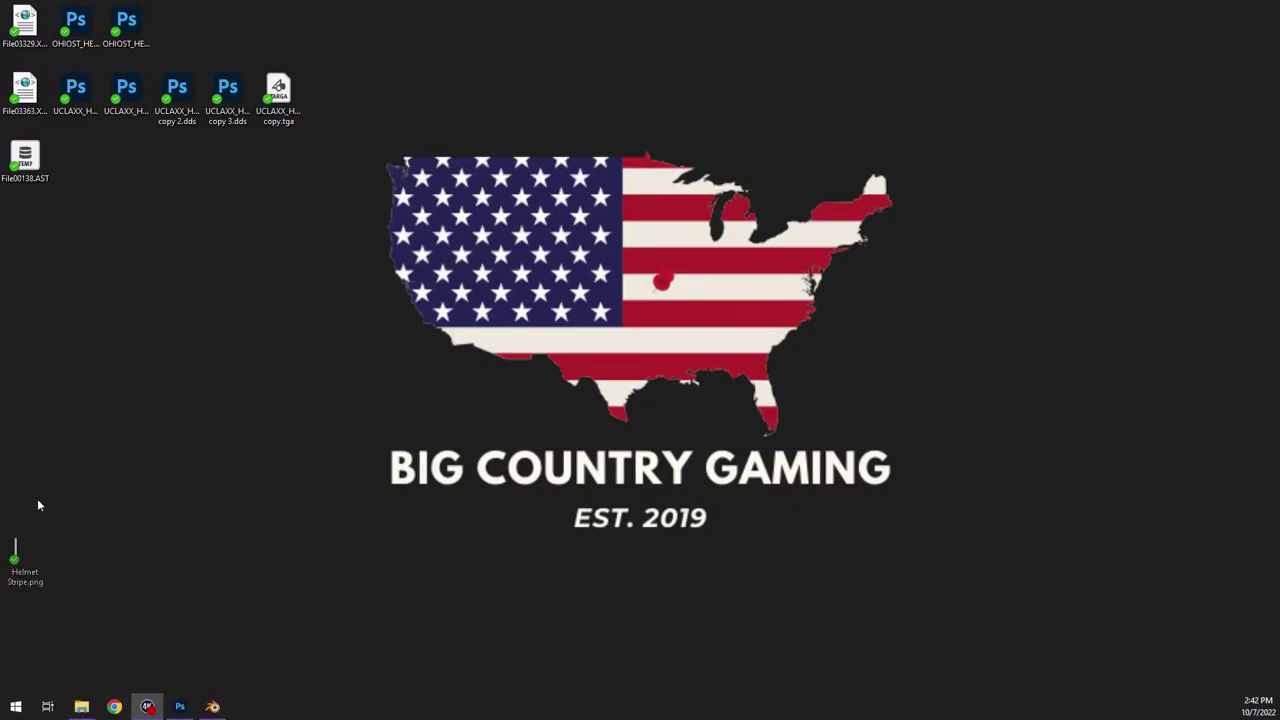
- Move the Helmet Stripe.png icon beside File00138.AST on the desktop and switch back to Photoshop
left_click_drag(37, 509, 141, 164)
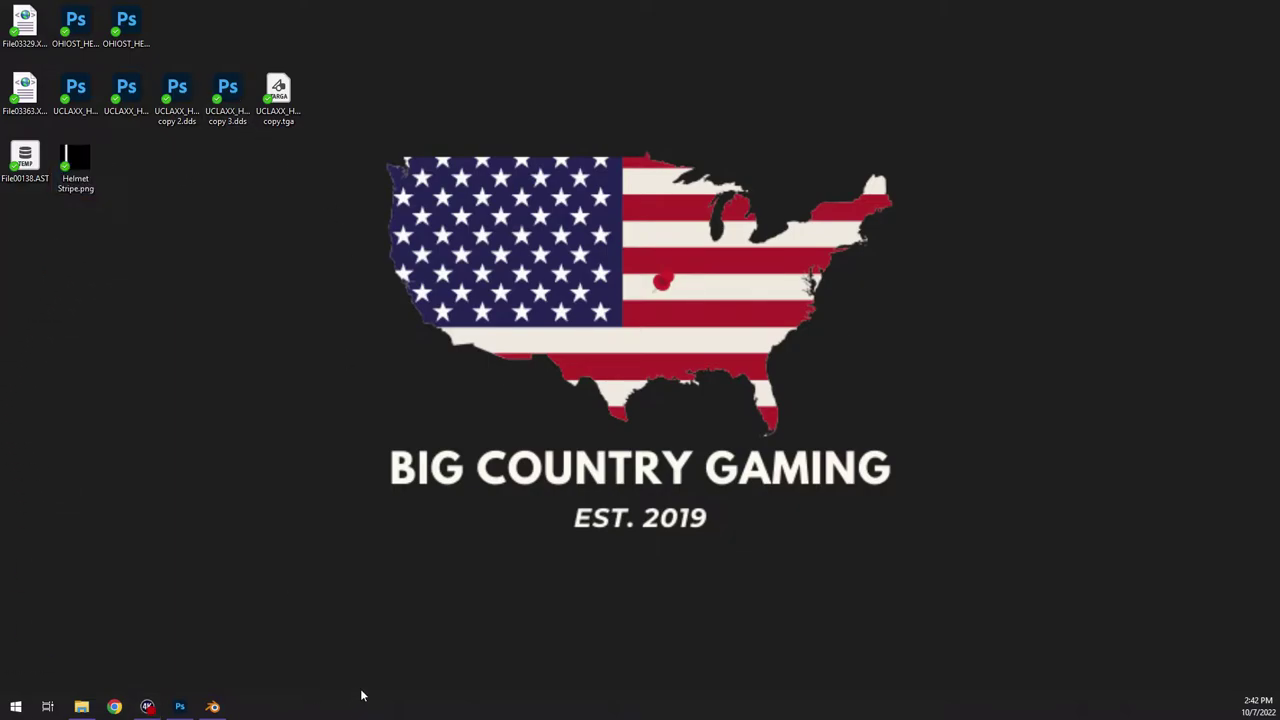
left_click(180, 706)
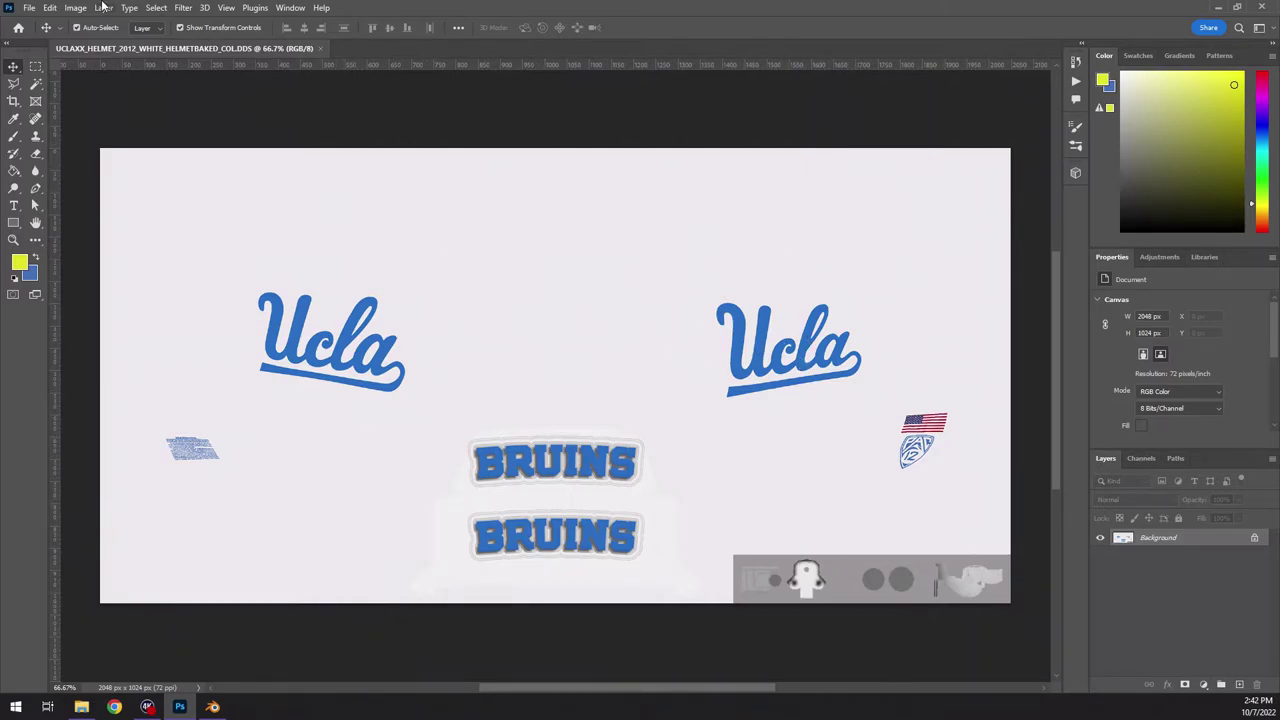
- Start saving a copy of the UCLA helmet texture on the computer, with Targa as the file format
left_click(29, 7)
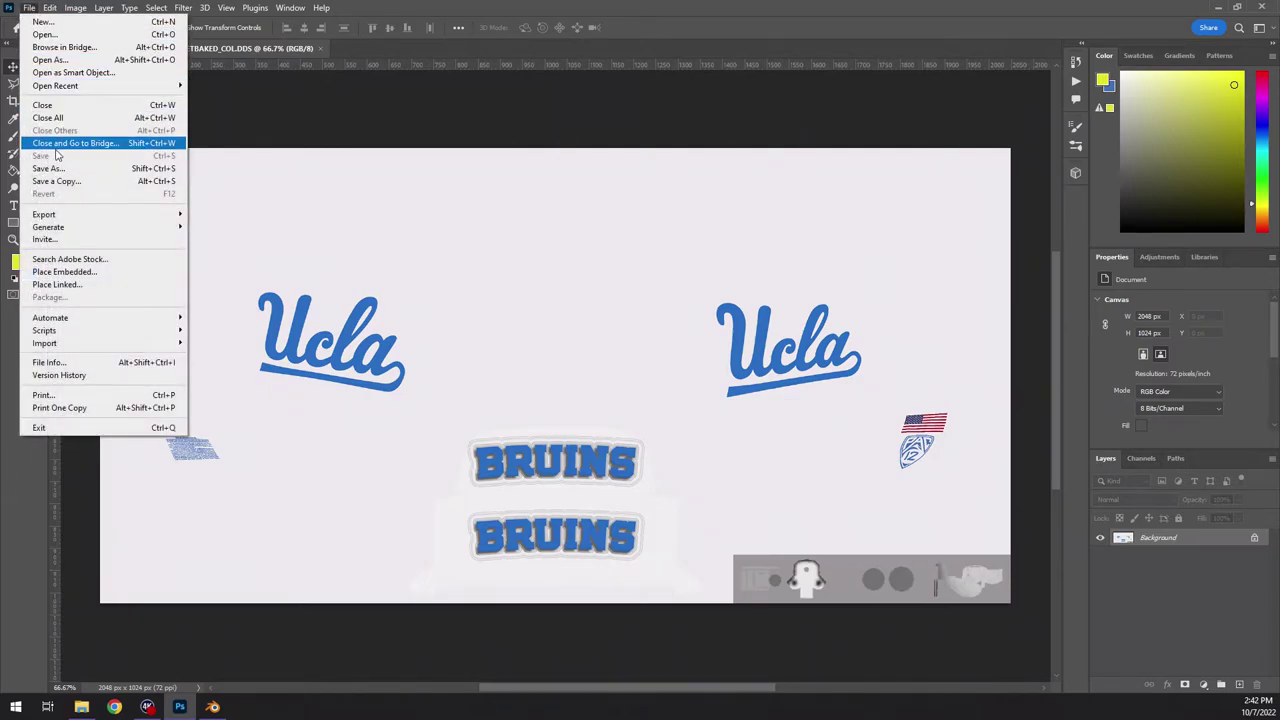
left_click(76, 184)
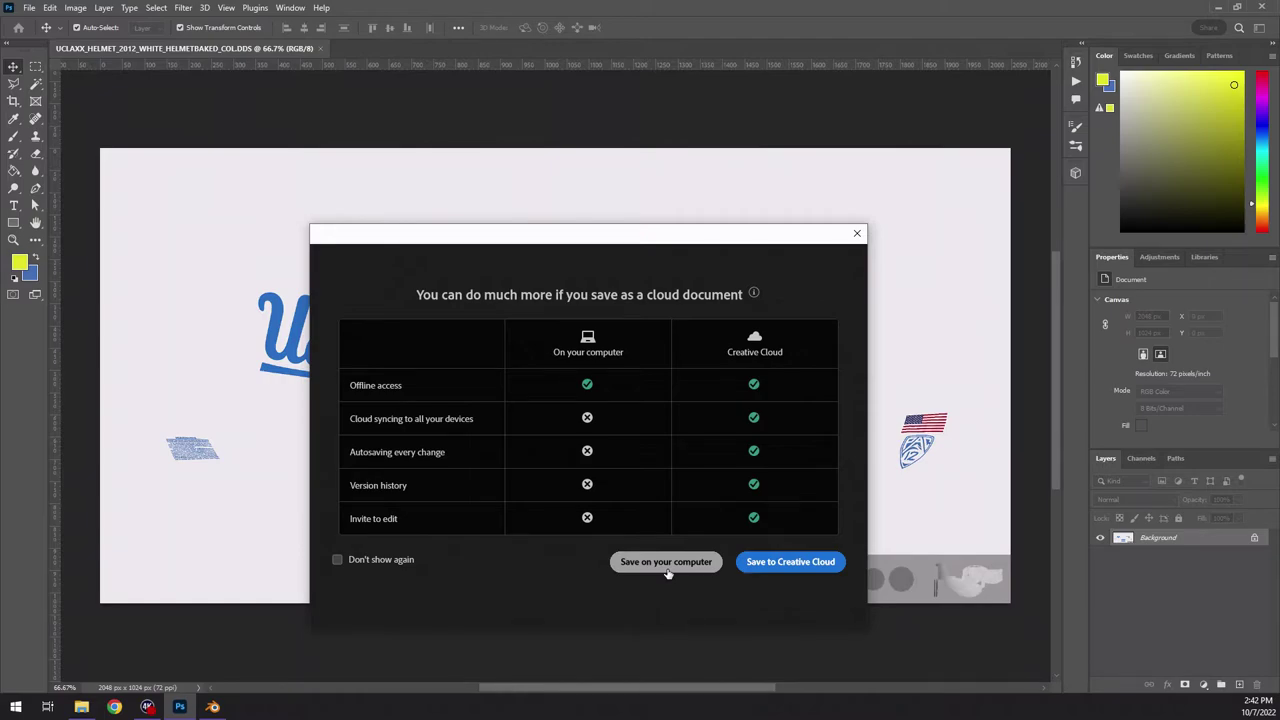
left_click(665, 561)
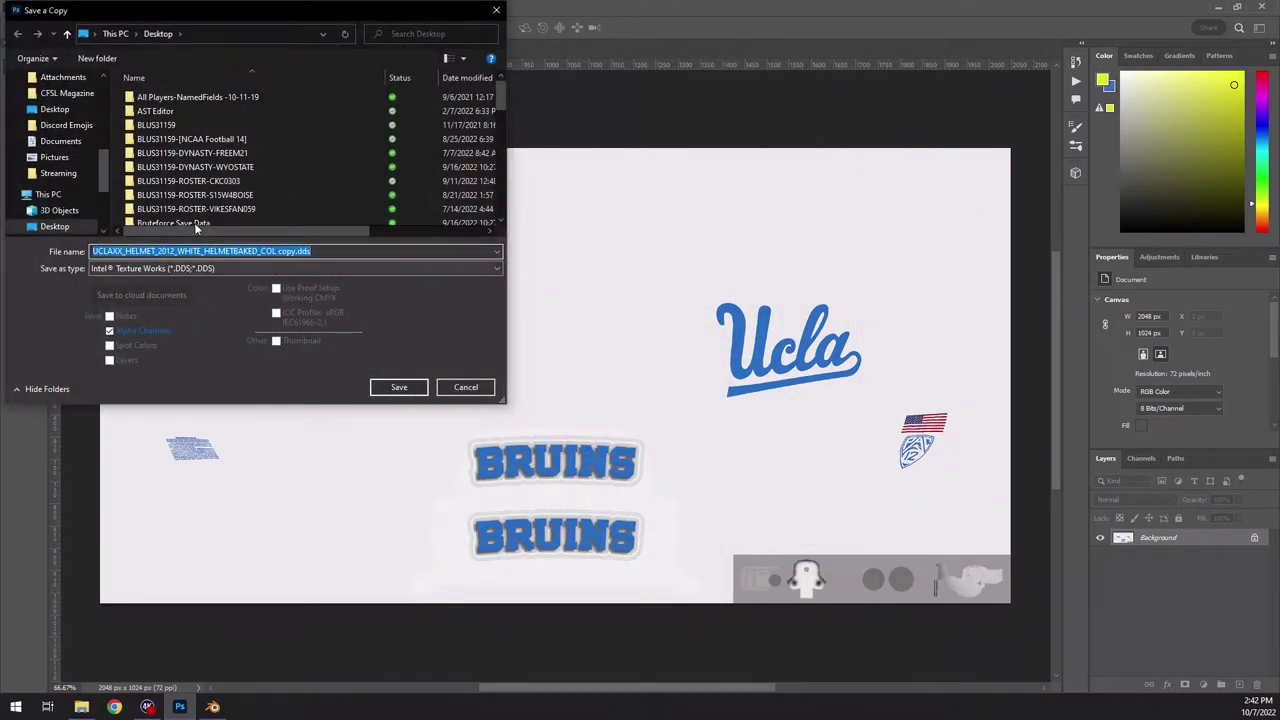
left_click(211, 268)
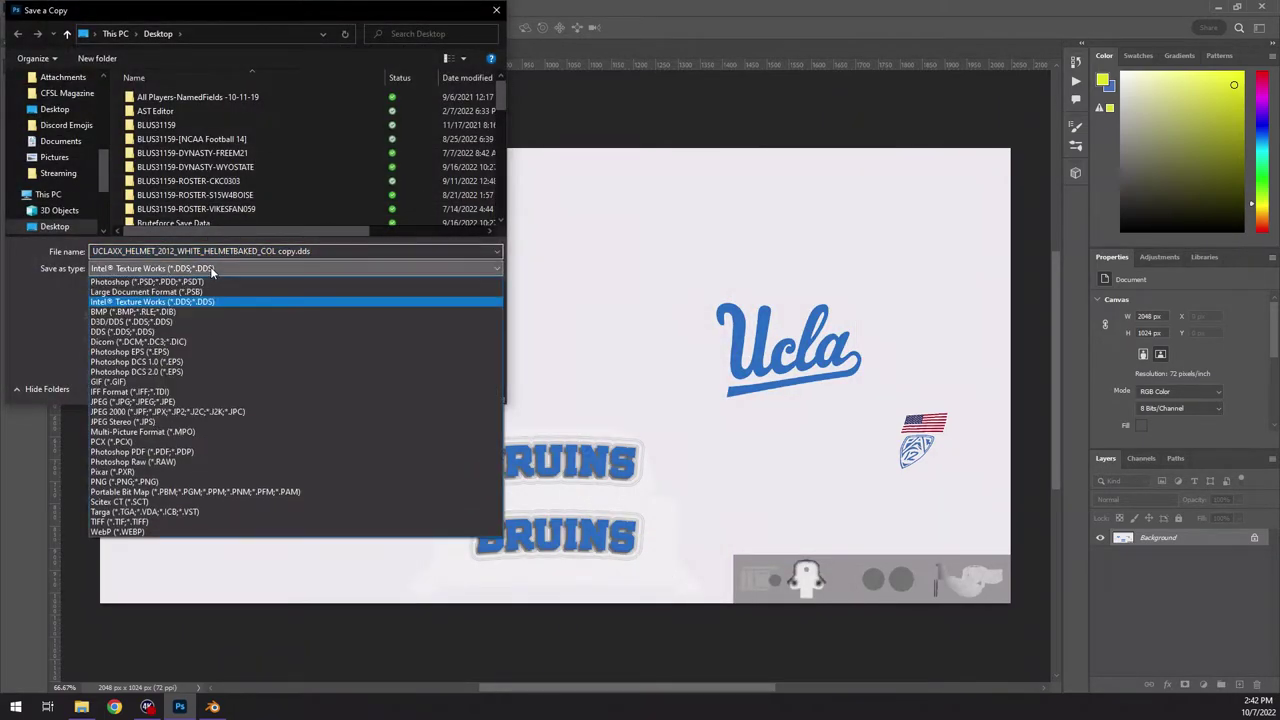
left_click(143, 512)
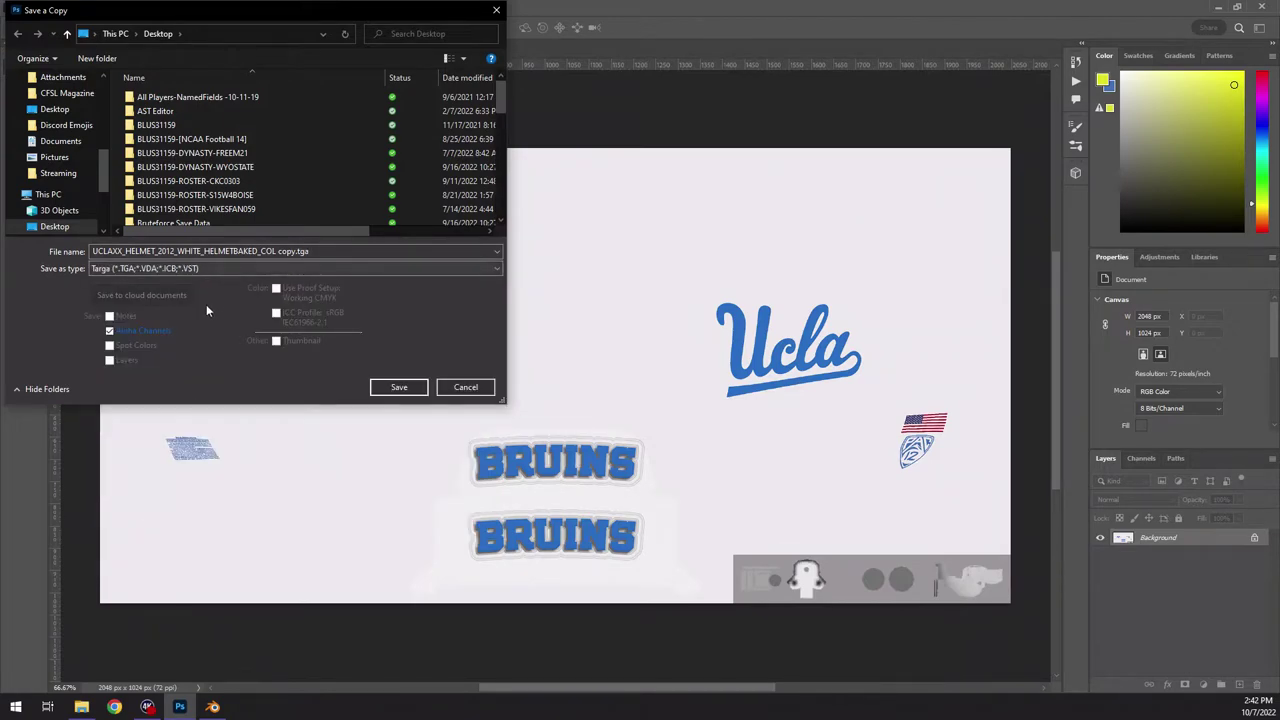
- Save the Targa copy to the Desktop at 32 bits/pixel, replacing UCLAXX_HELMET_2012_WHITE_HELMETBAKED_COL copy.tga, and show the desktop
scroll(251, 134, "down", 10)
scroll(40, 100, "up", 5)
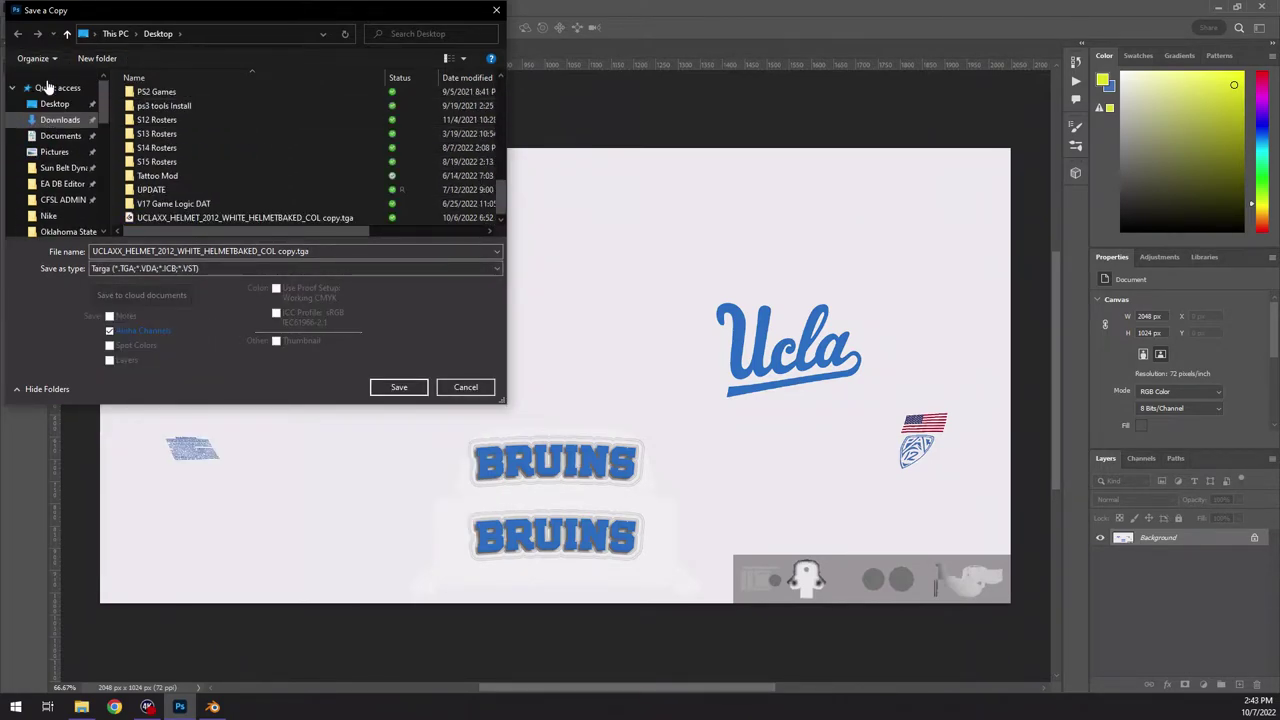
left_click(65, 108)
scroll(197, 120, "down", 10)
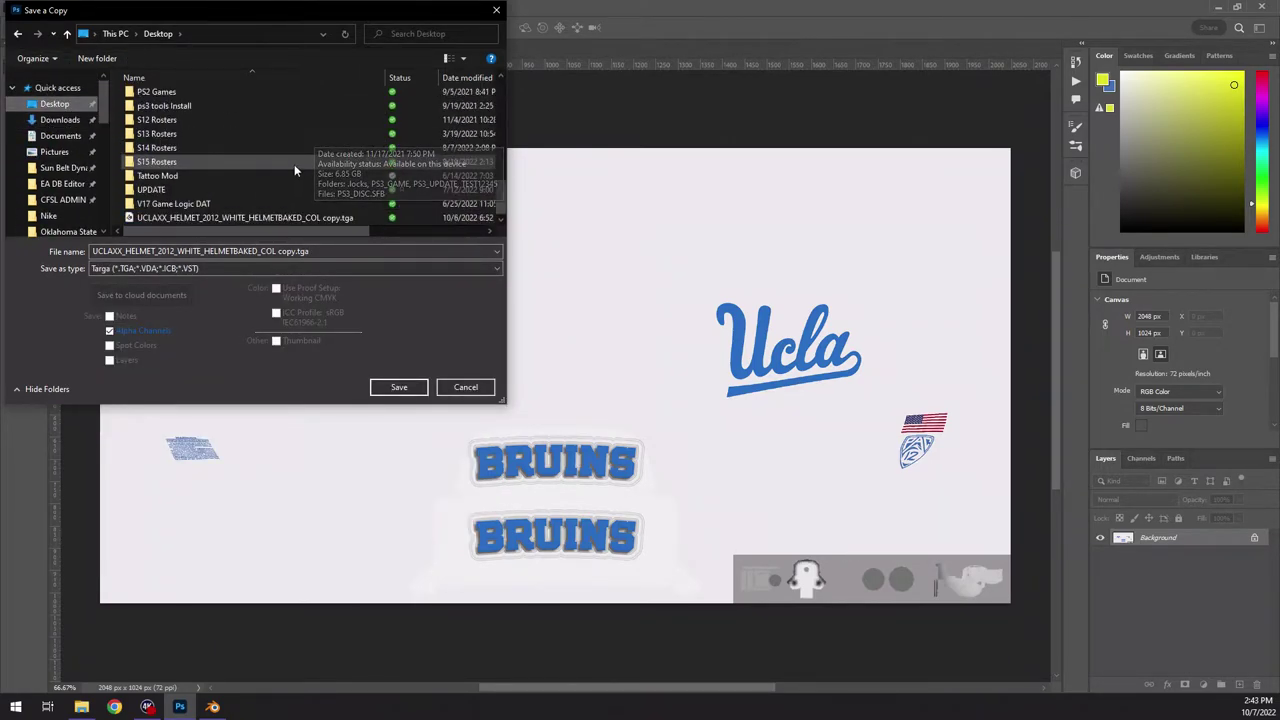
left_click(278, 218)
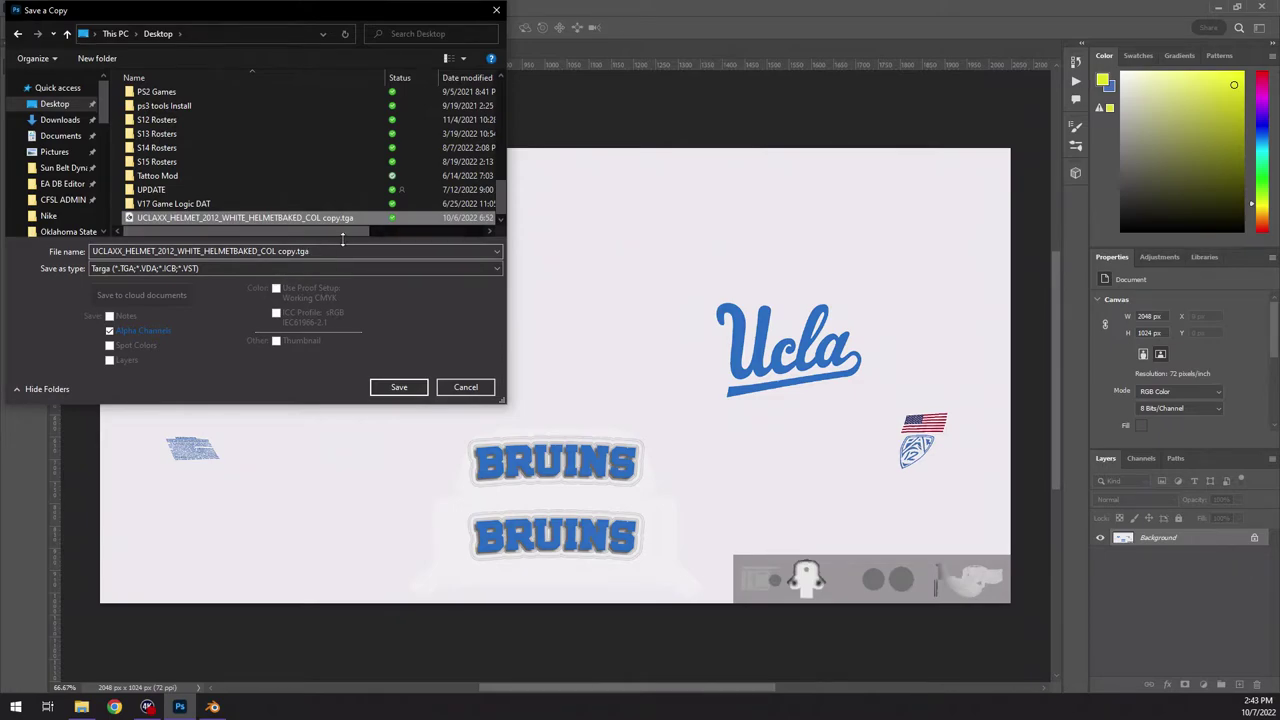
left_click(399, 388)
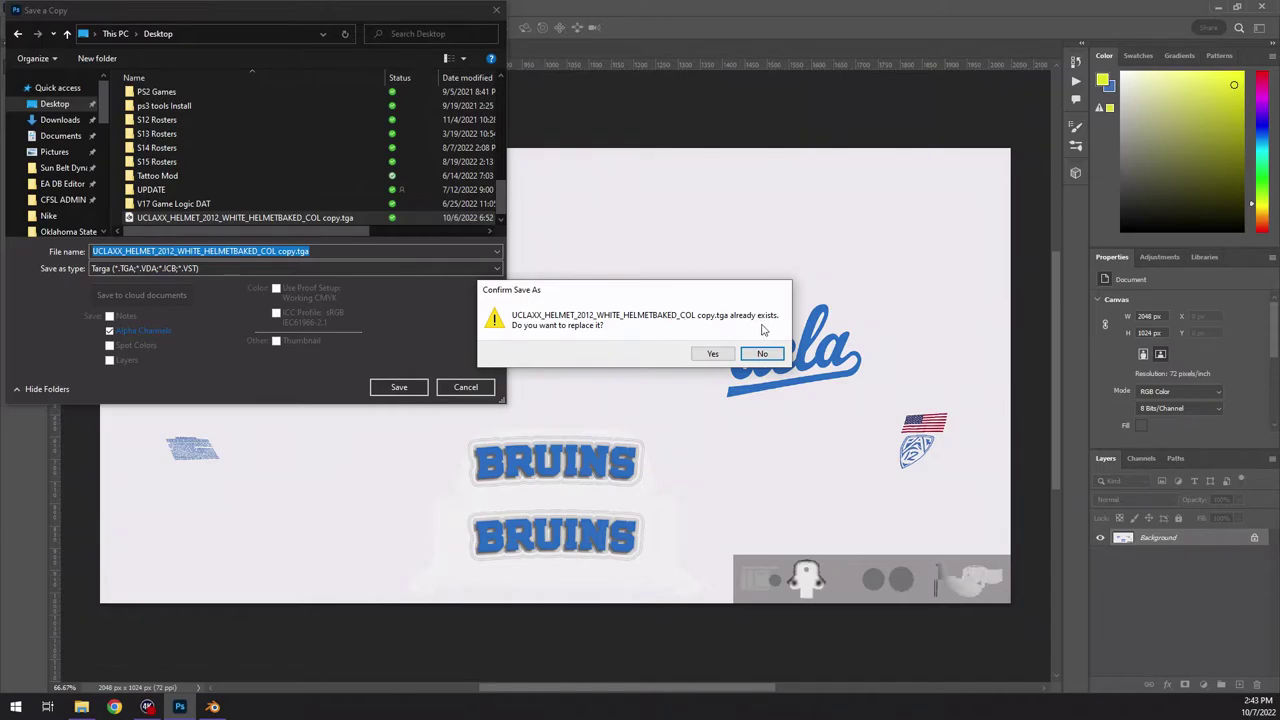
left_click(718, 356)
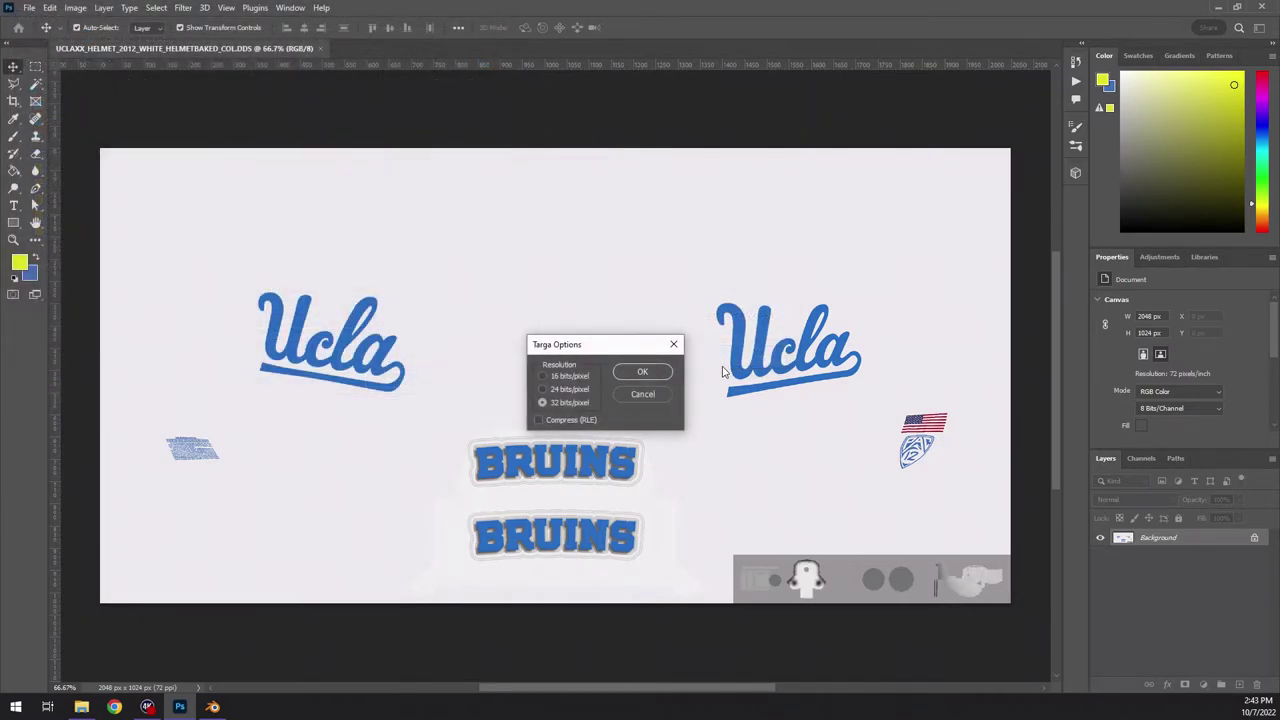
left_click(643, 372)
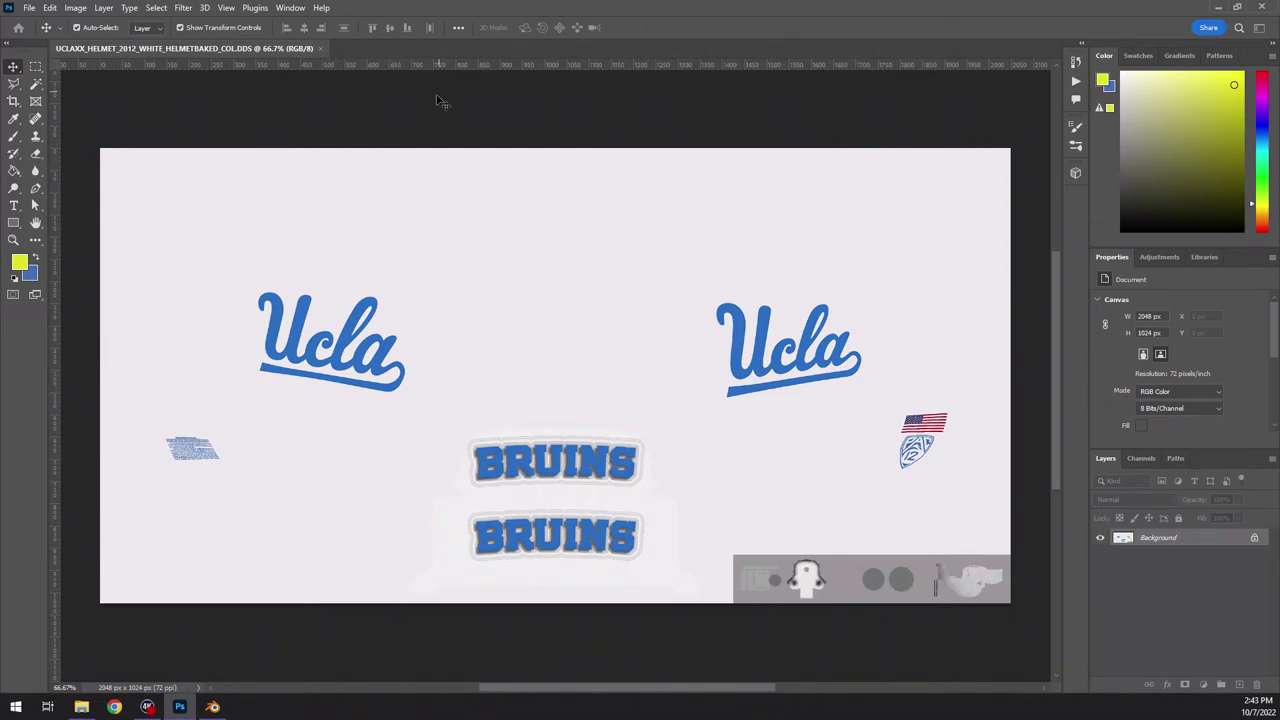
left_click(1219, 8)
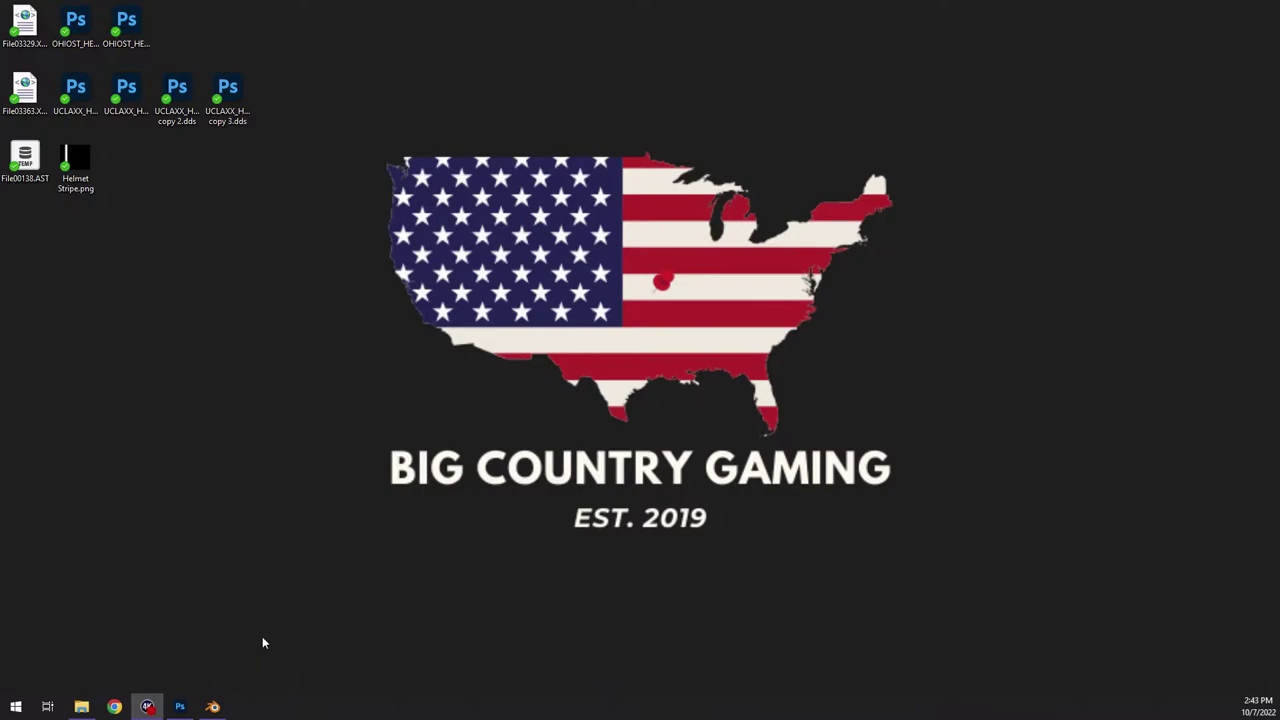
- Return to Photoshop, open Helmet Stripe.png from the Desktop and deselect its stripe layer
left_click(181, 705)
left_click(28, 8)
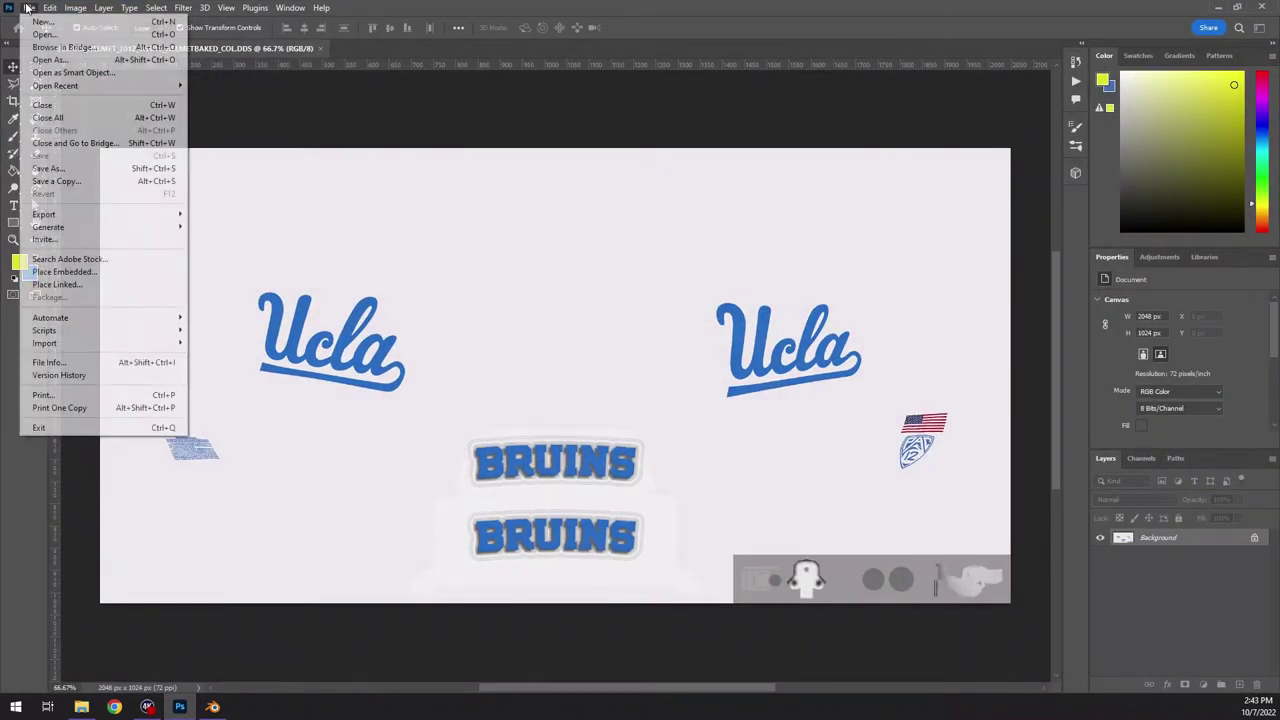
left_click(48, 35)
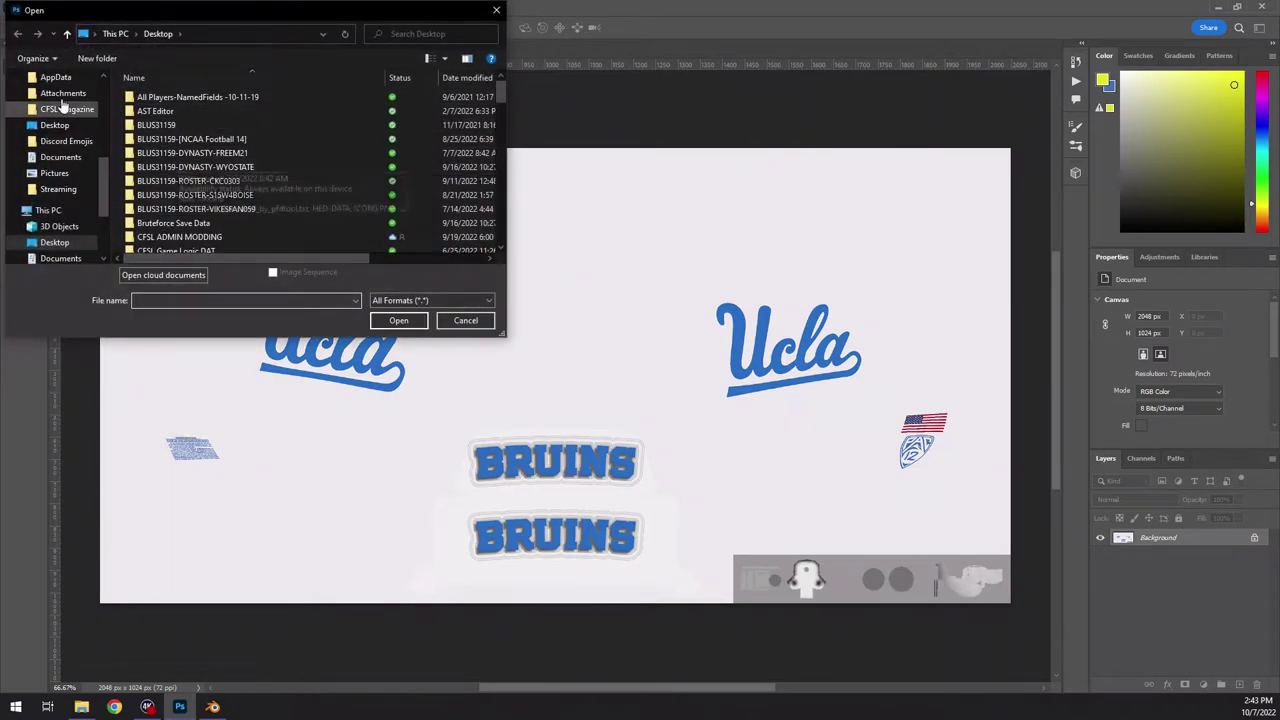
scroll(62, 105, "up", 5)
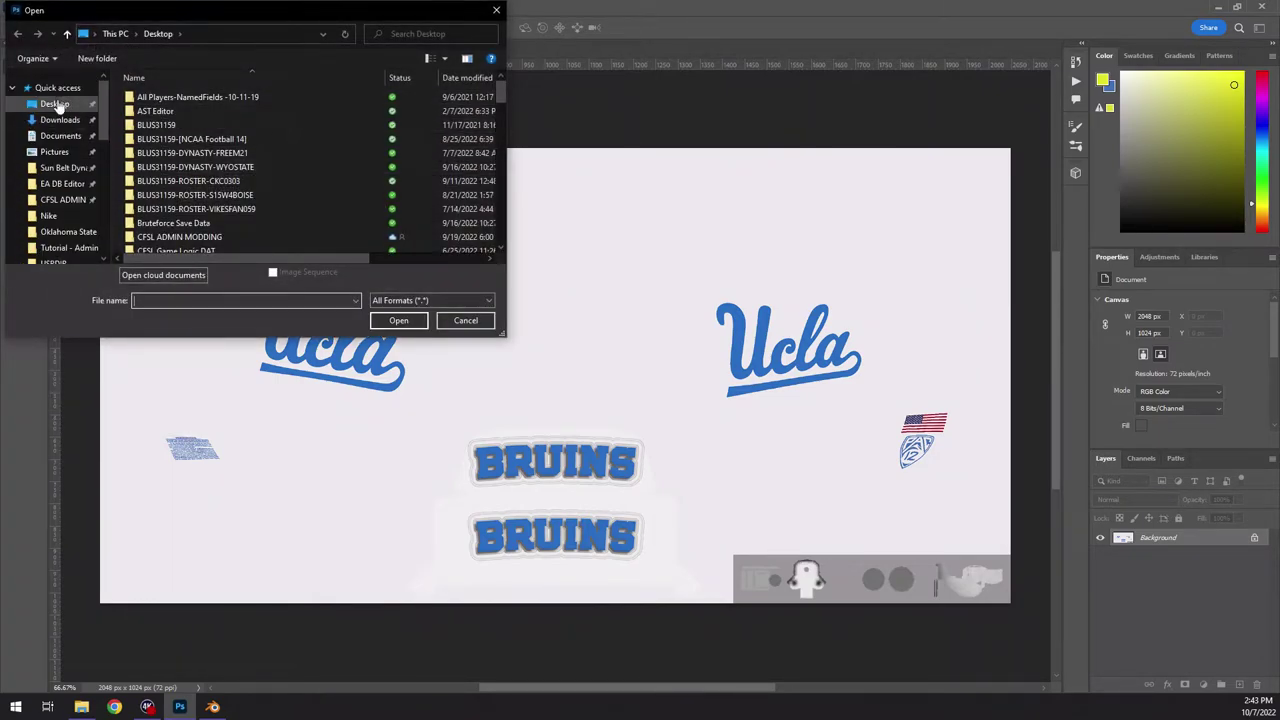
scroll(195, 147, "down", 5)
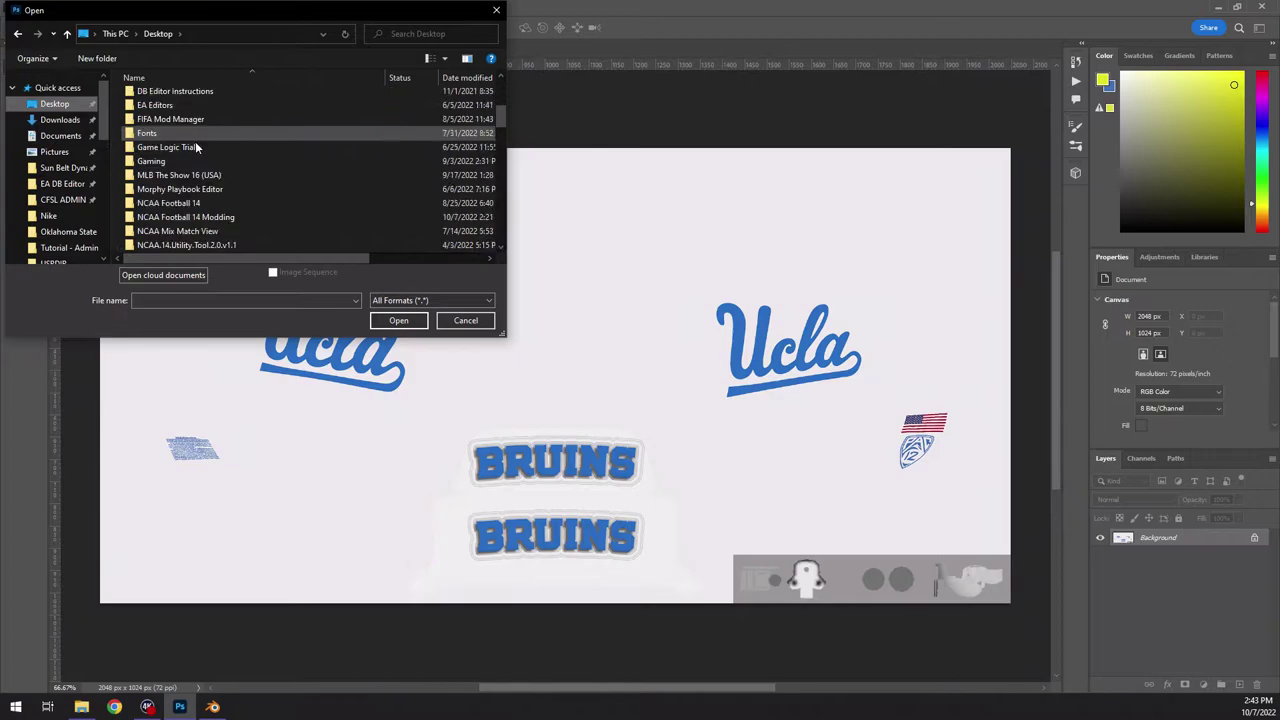
scroll(198, 144, "down", 10)
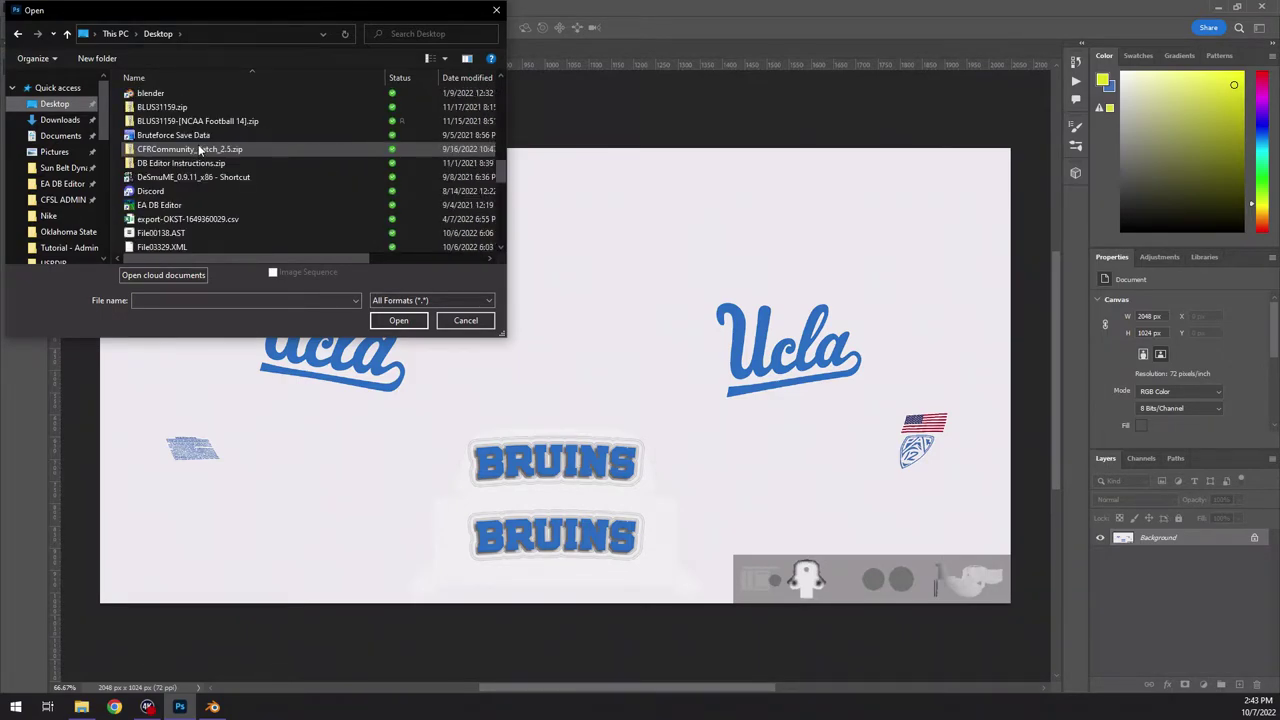
left_click(179, 218)
scroll(179, 218, "down", 2)
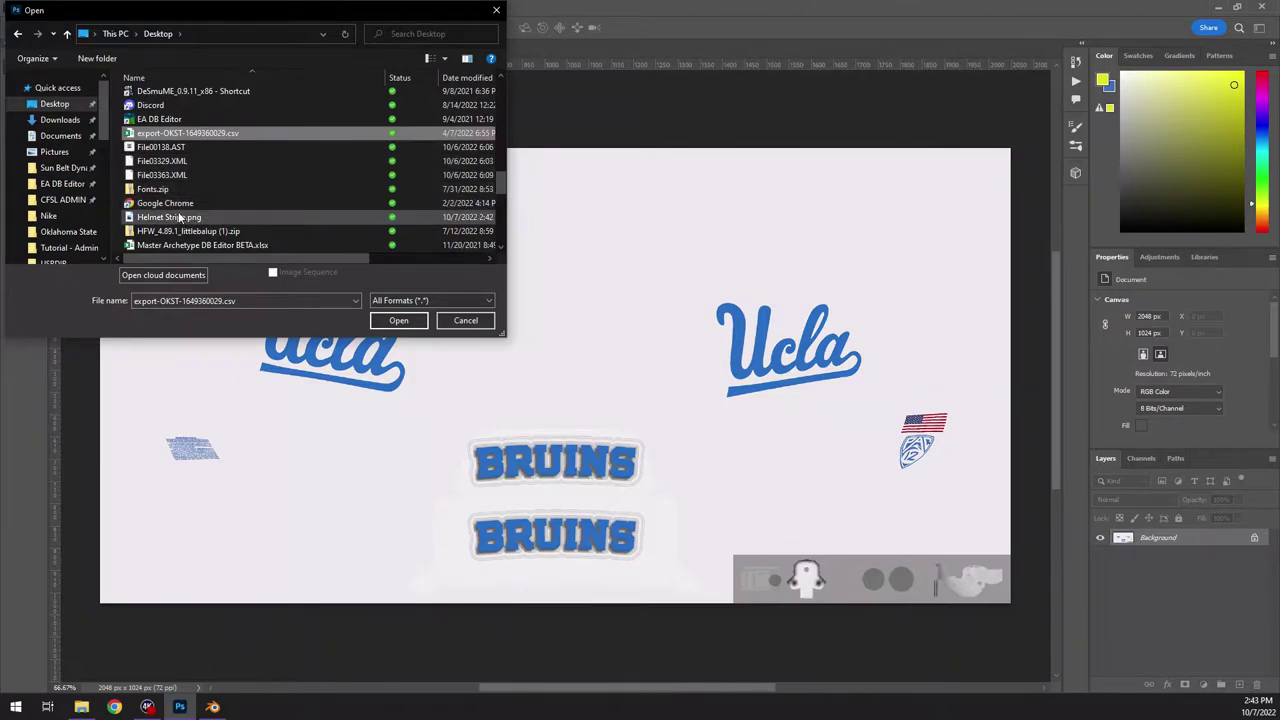
double_click(181, 218)
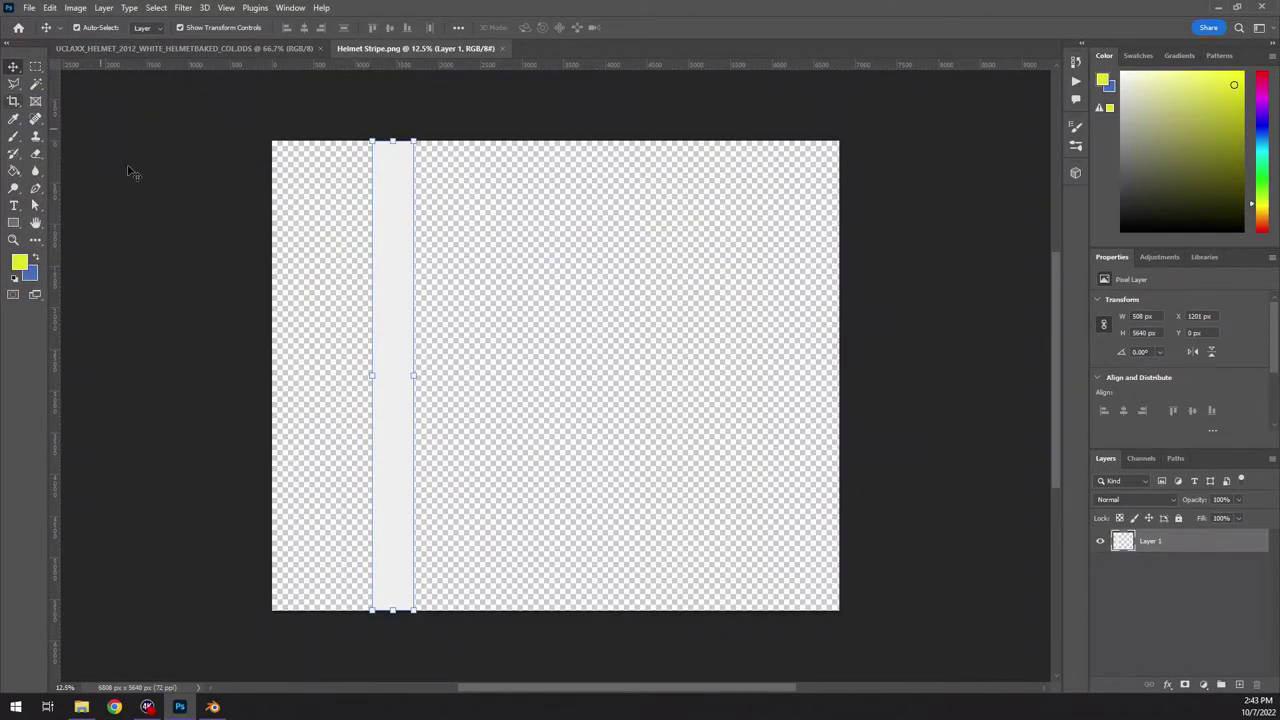
left_click(119, 231)
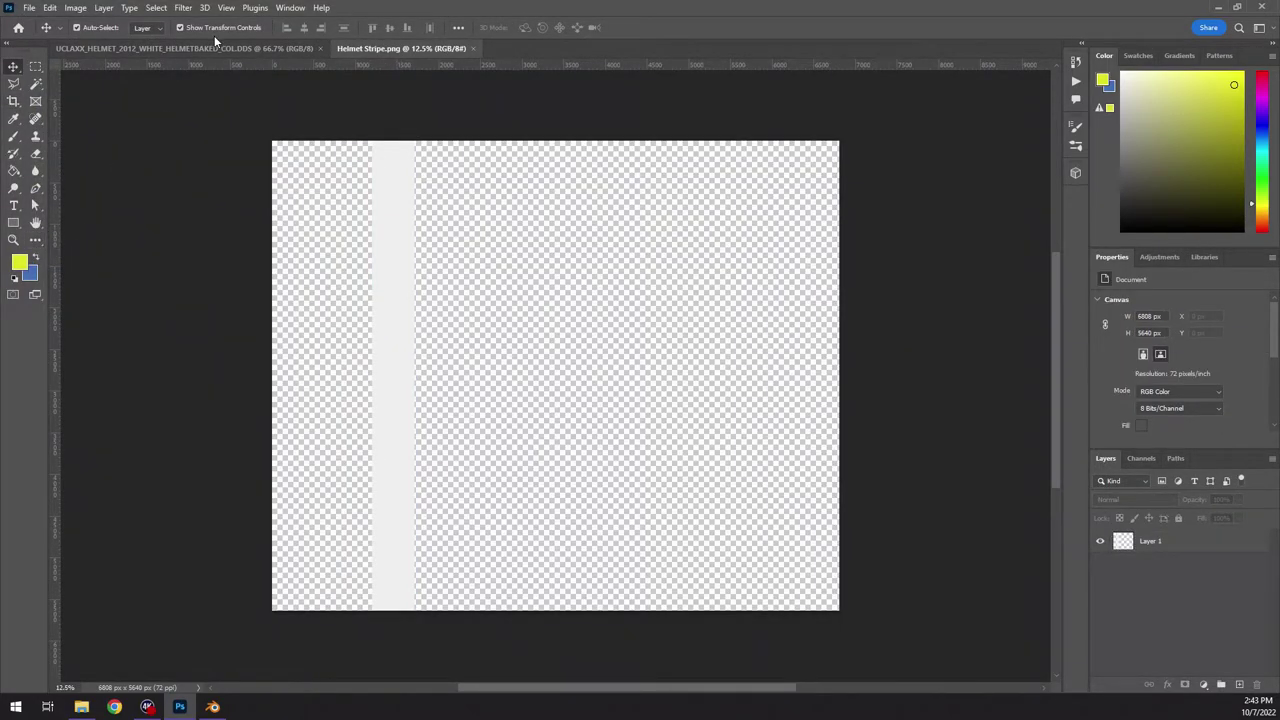
- Return to the UCLA helmet document, swap the foreground and background colors, and activate the Eyedropper tool
left_click(217, 48)
left_click(34, 258)
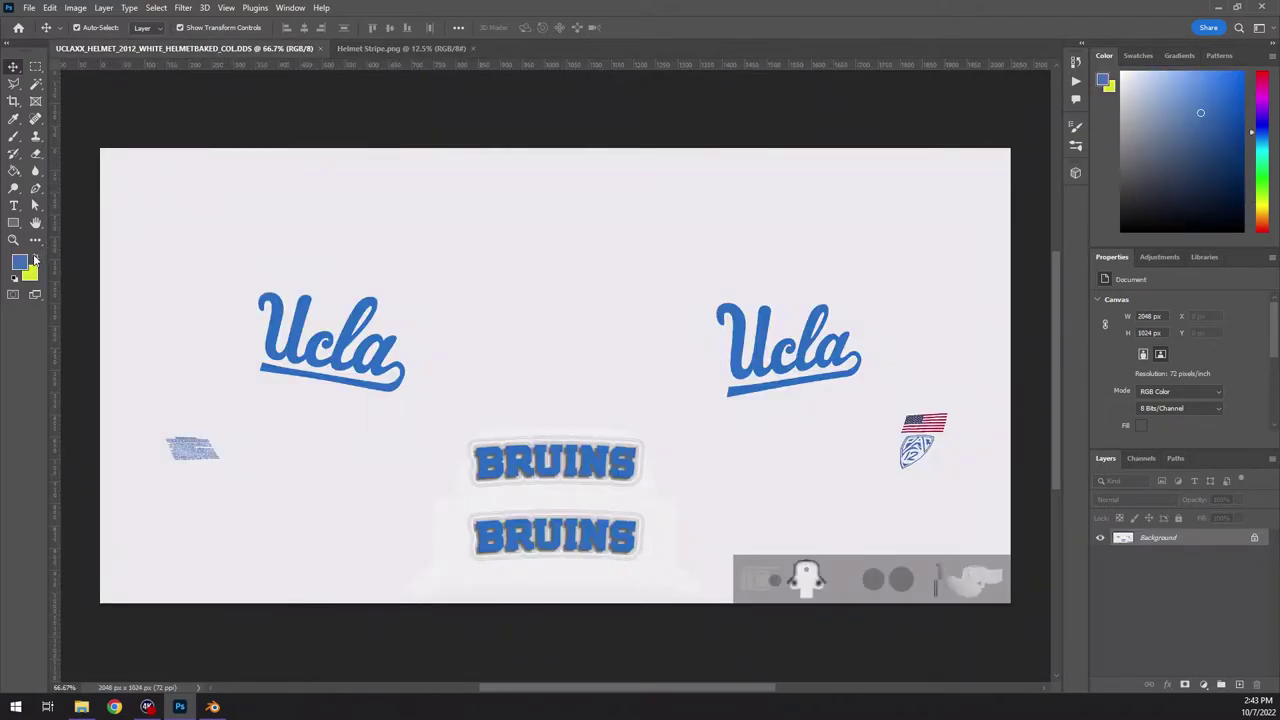
left_click(13, 118)
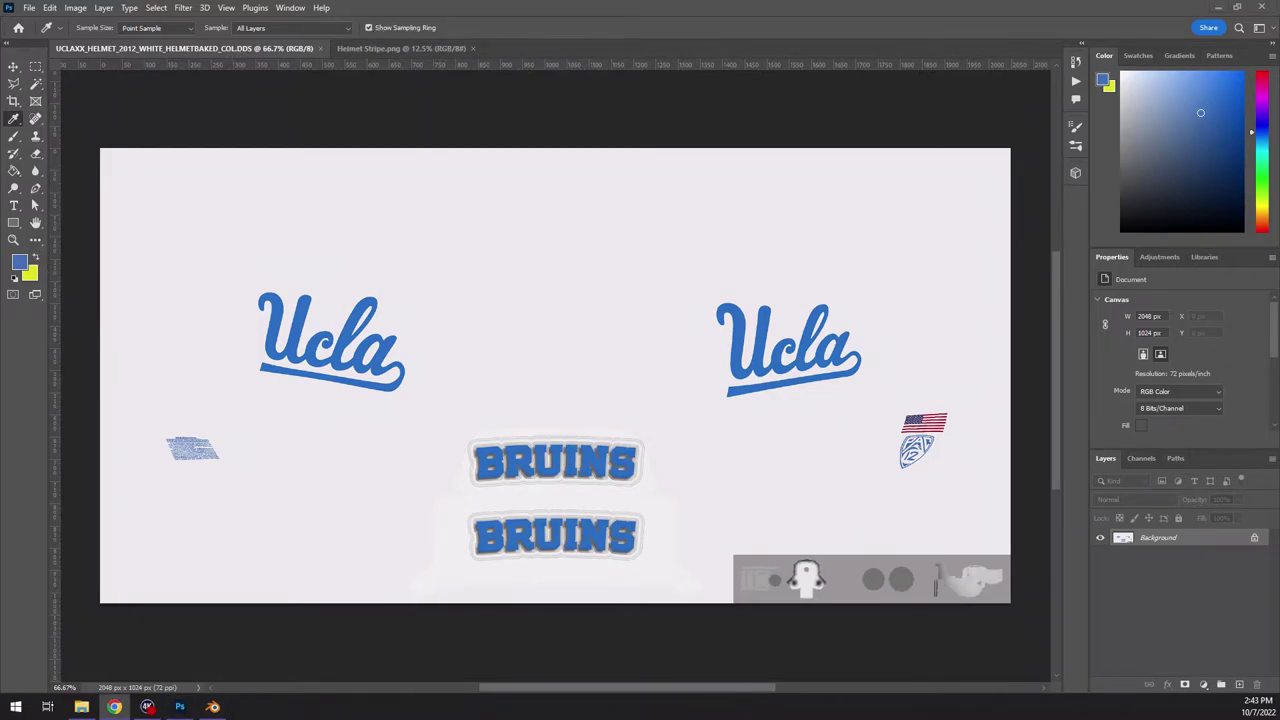
- Switch to Chrome, search Google for "UCLA gold color code" and open the UCLA Brand Guidelines colors page
left_click(114, 707)
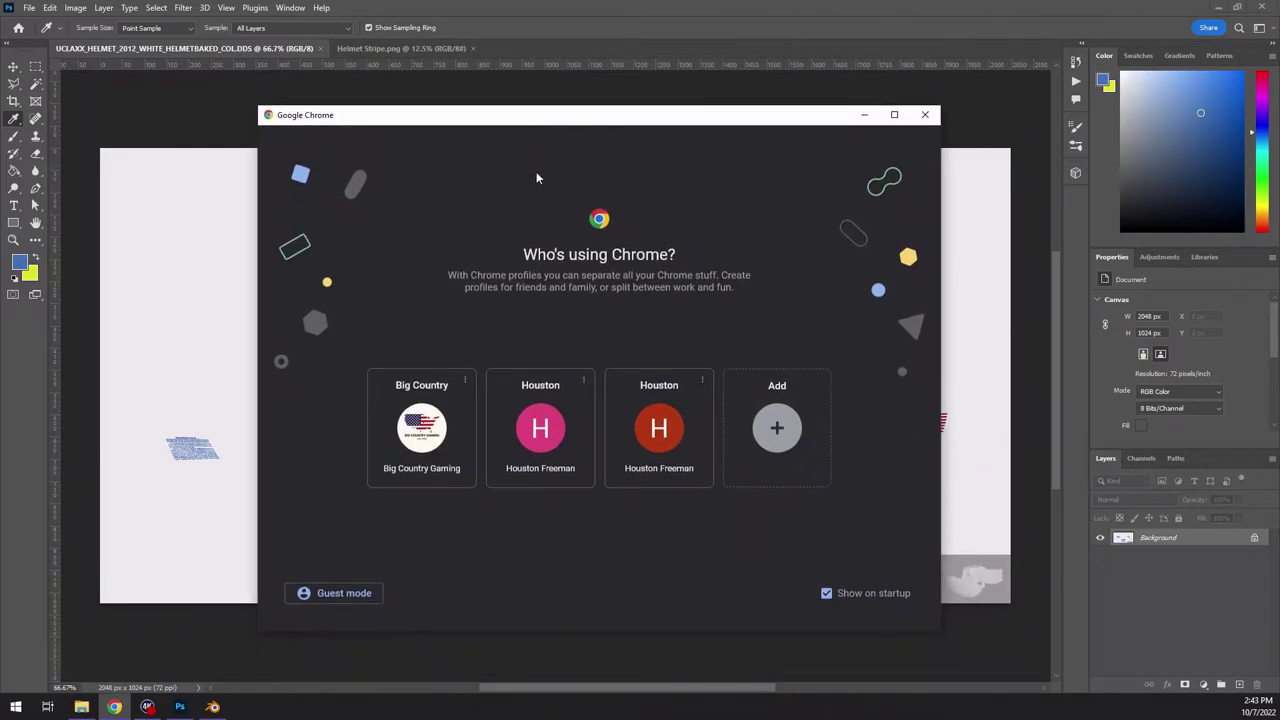
left_click(543, 480)
left_click(315, 34)
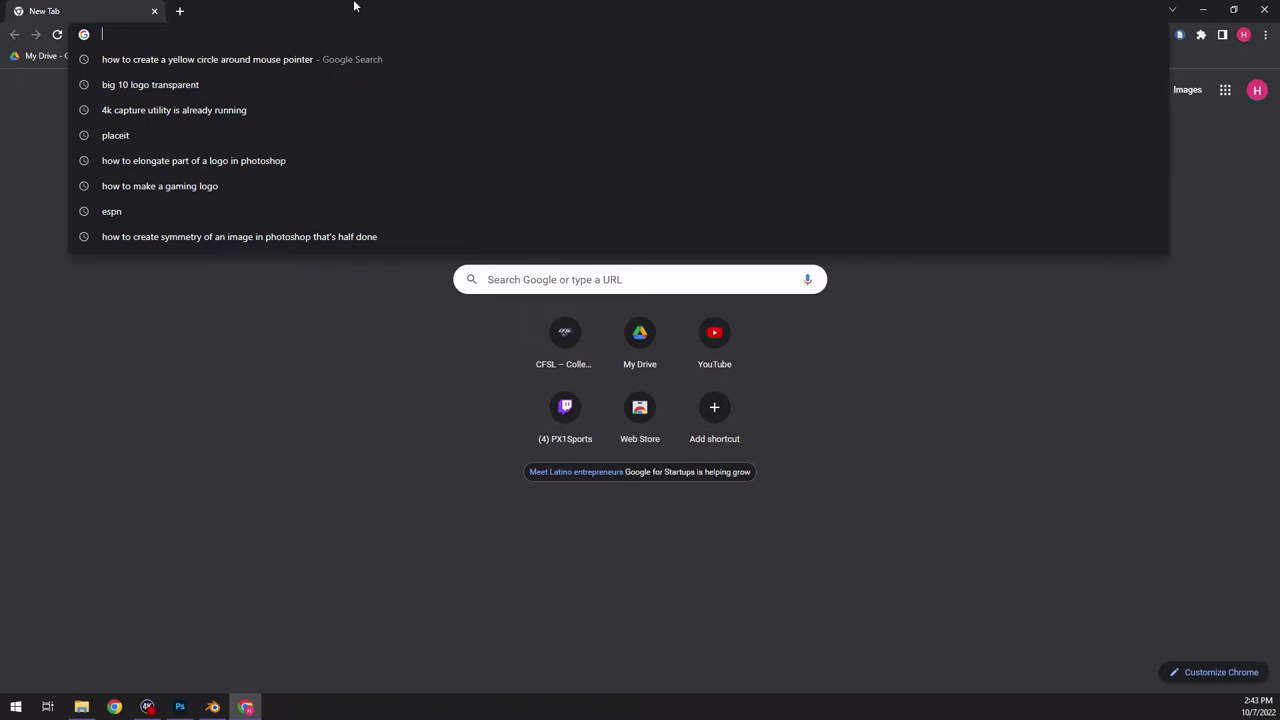
type("UCLA gold color code")
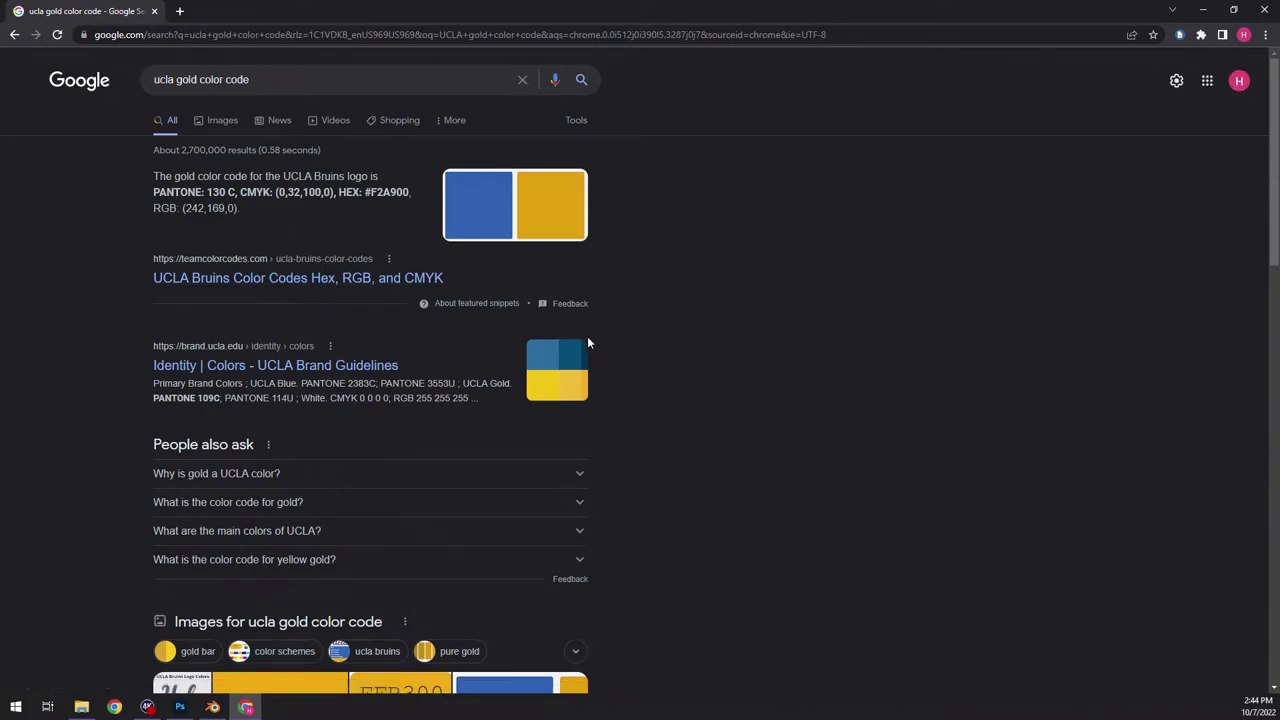
left_click(232, 366)
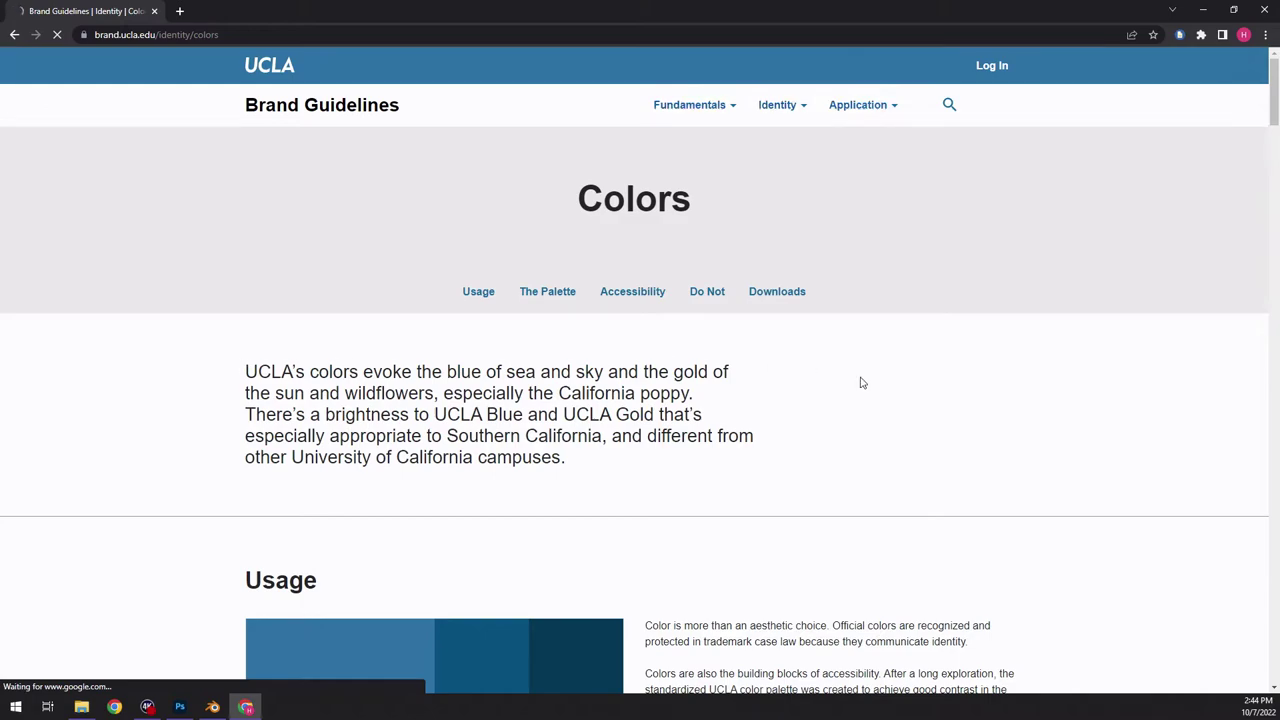
- Copy the UCLA Gold hex code #FFD100 from the Primary Brand Colors
scroll(835, 423, "down", 3)
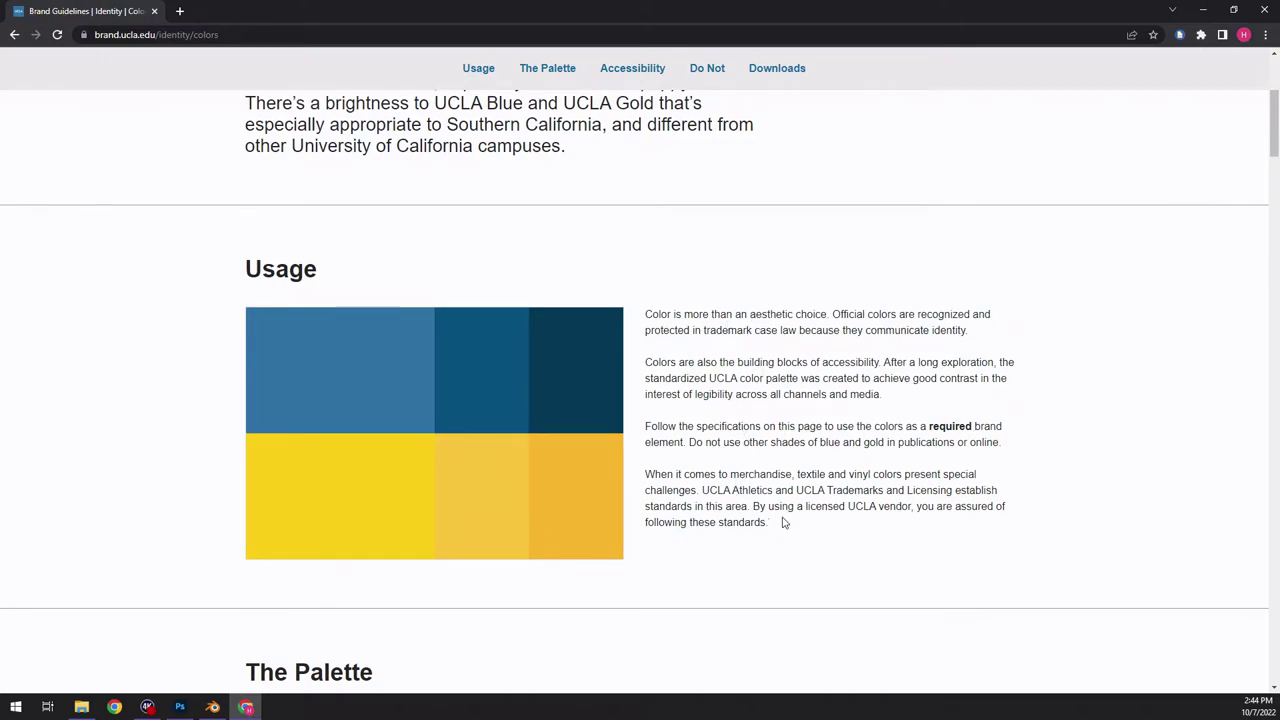
scroll(783, 522, "down", 6)
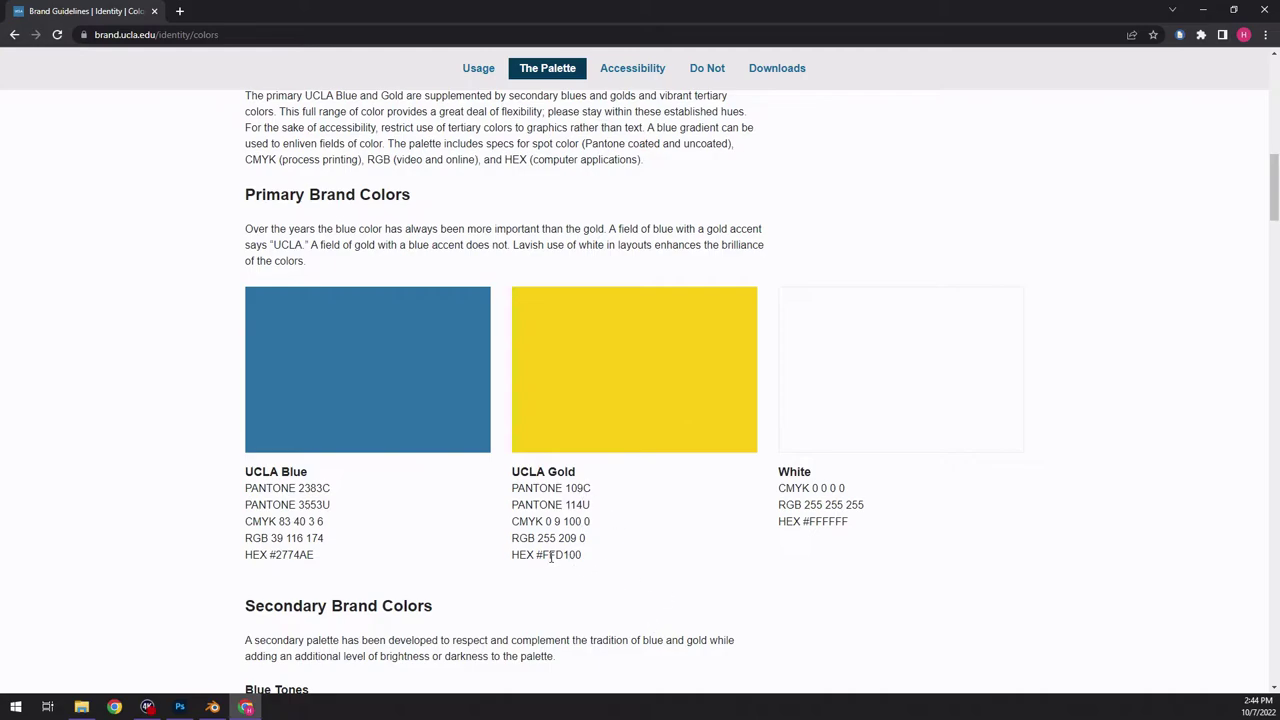
left_click_drag(538, 554, 583, 555)
right_click(575, 557)
left_click(601, 562)
- Return to Photoshop, swap the foreground and background colors, and set the foreground color to ffd100
left_click(1203, 9)
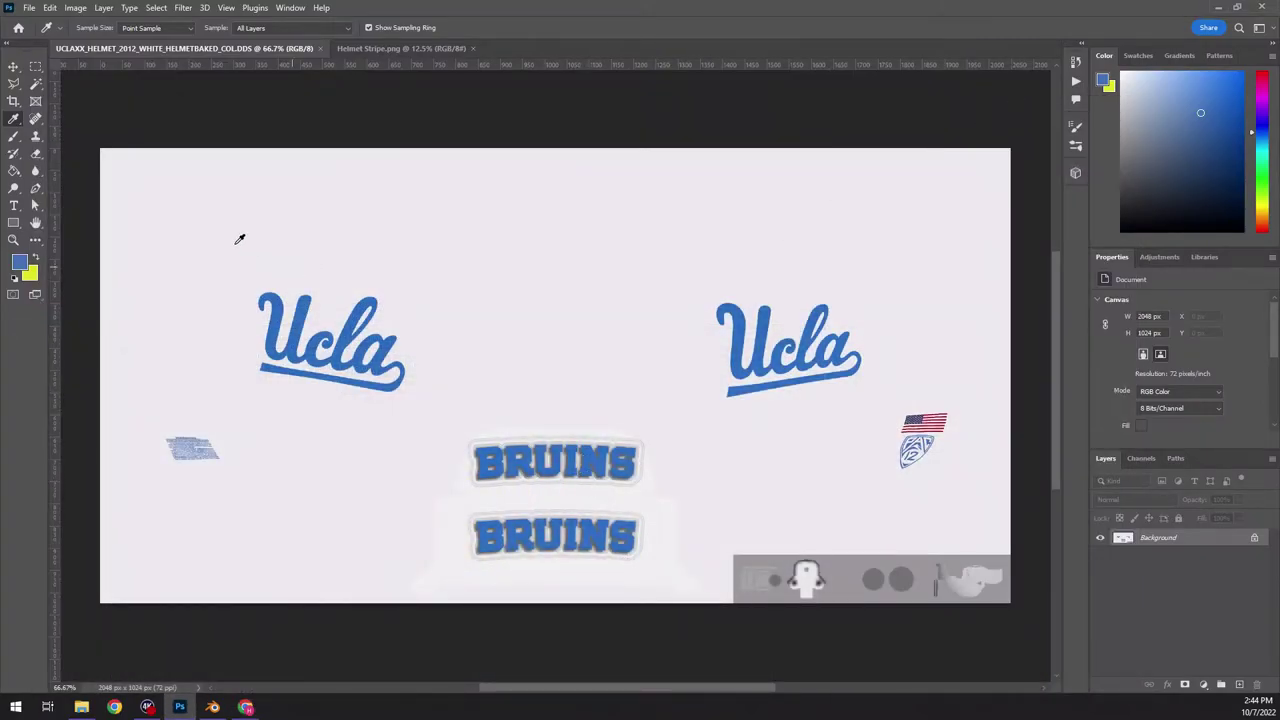
left_click(35, 258)
left_click(21, 262)
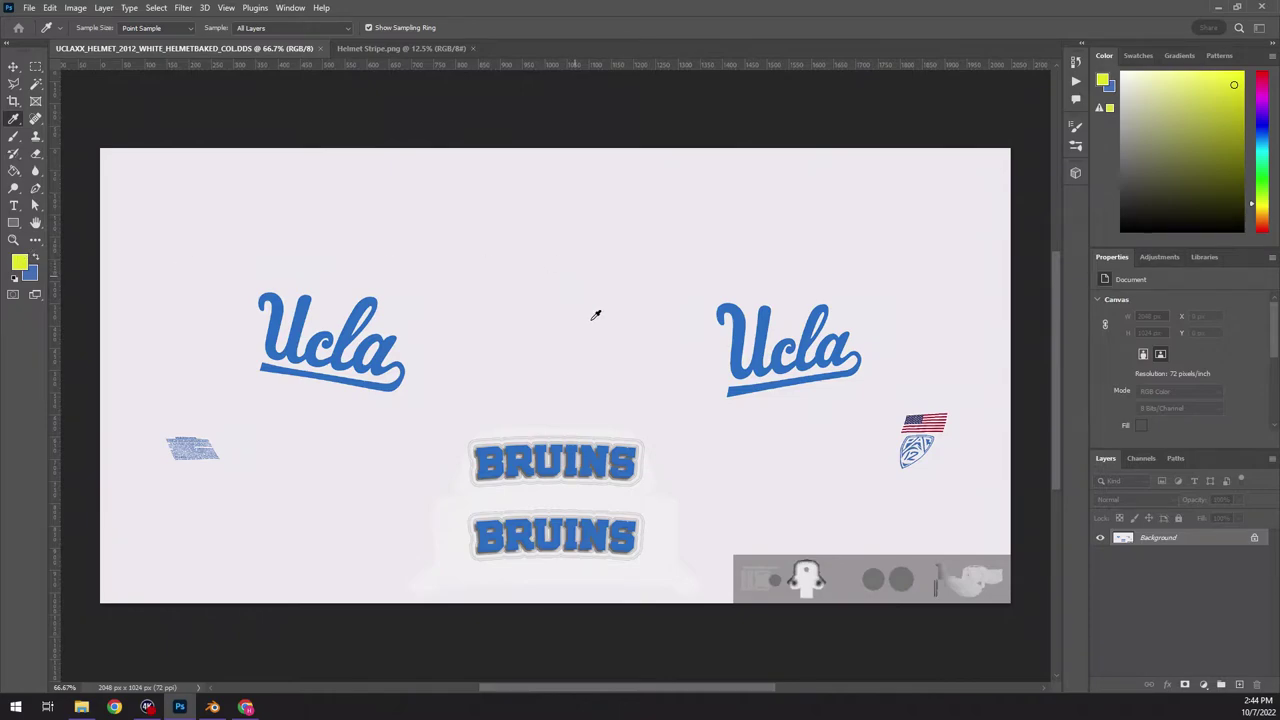
left_click_drag(611, 103, 605, 133)
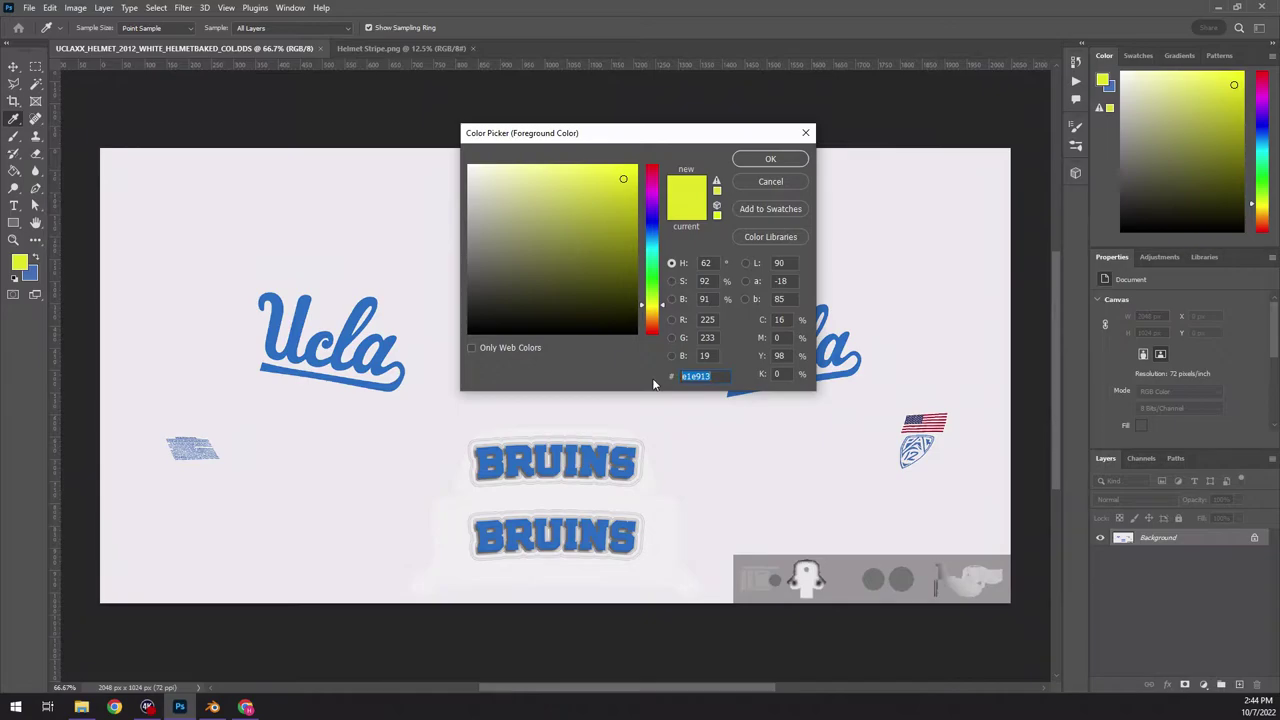
key("ctrl+v")
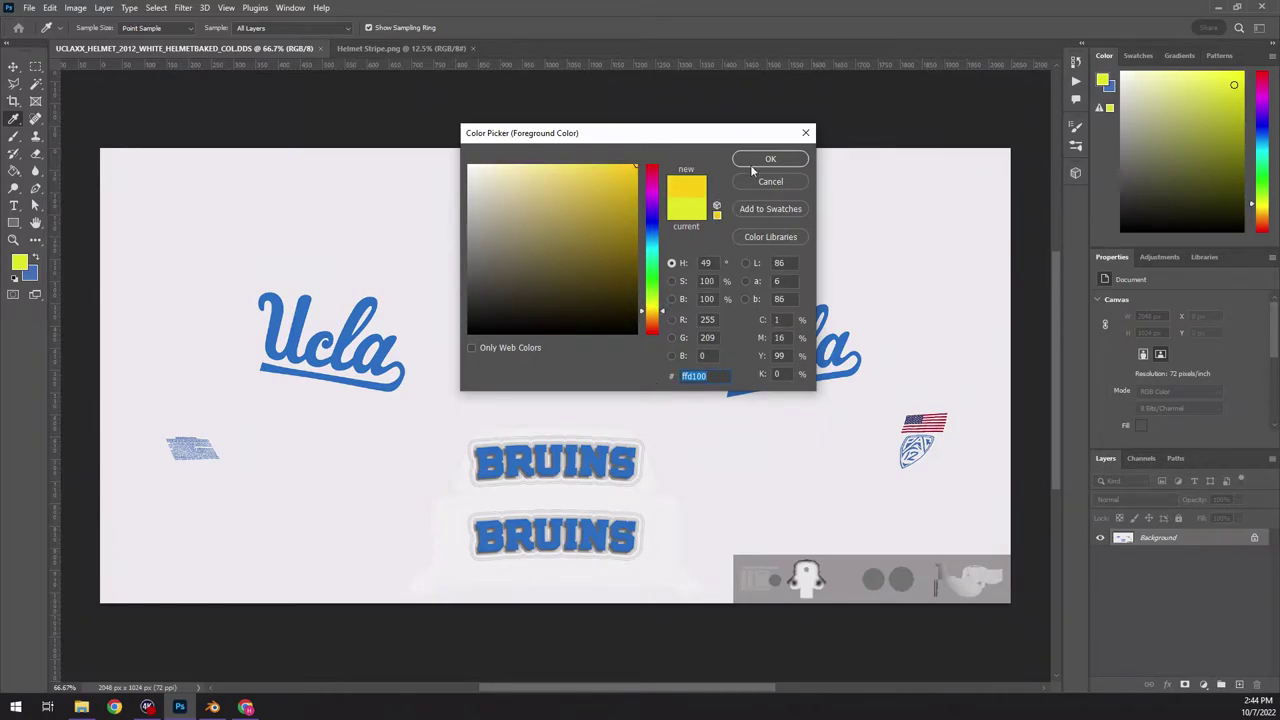
left_click(768, 158)
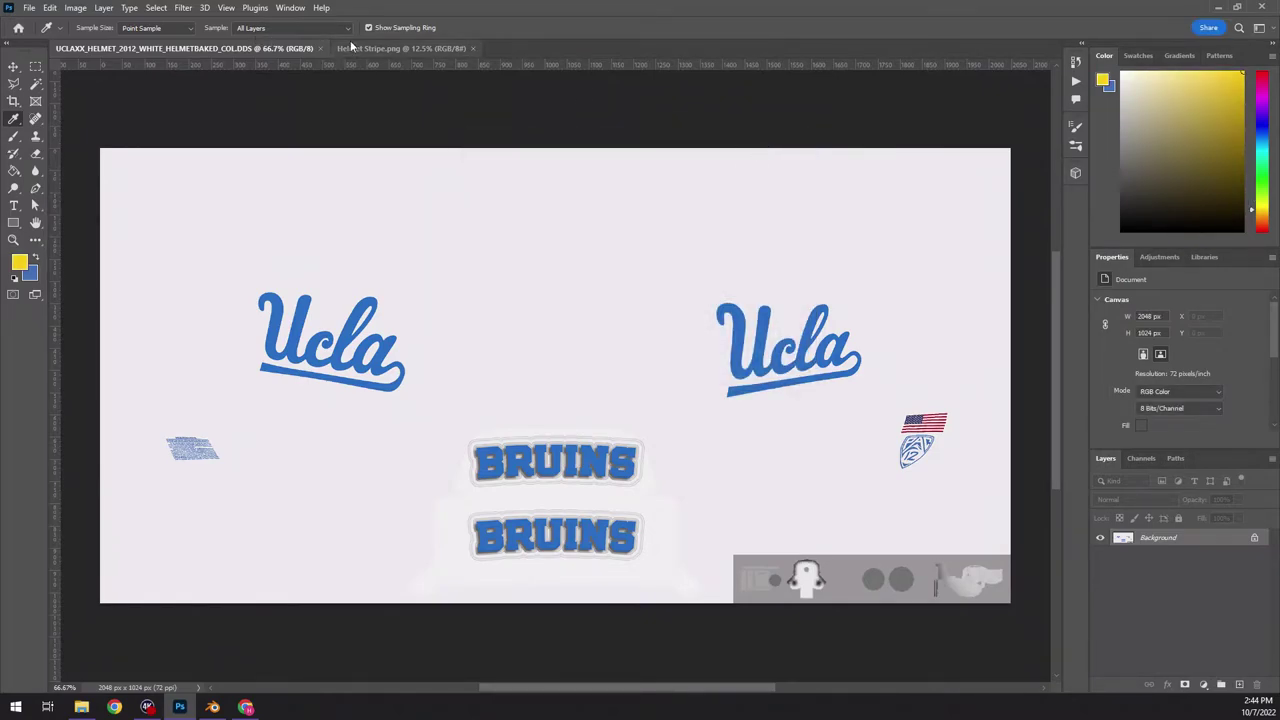
- Fill the white stripe on Layer 1 of Helmet Stripe.png with the gold foreground color using the Paint Bucket
left_click(369, 47)
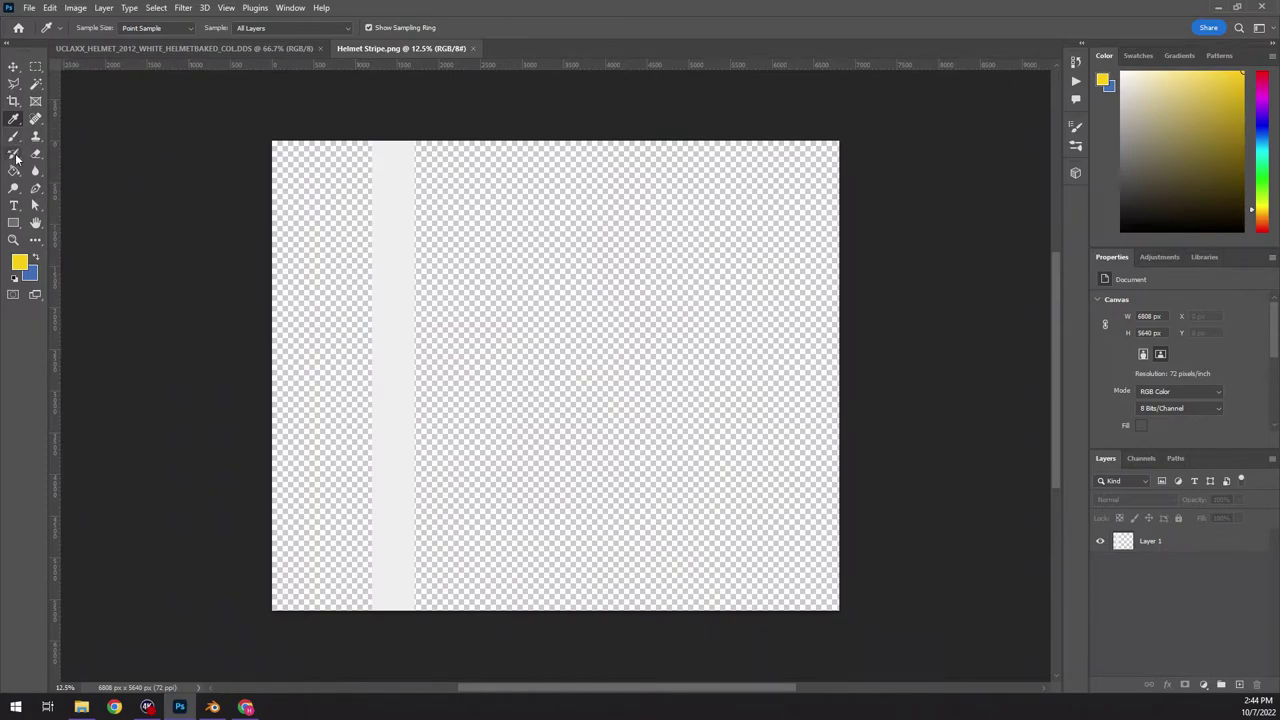
left_click(15, 171)
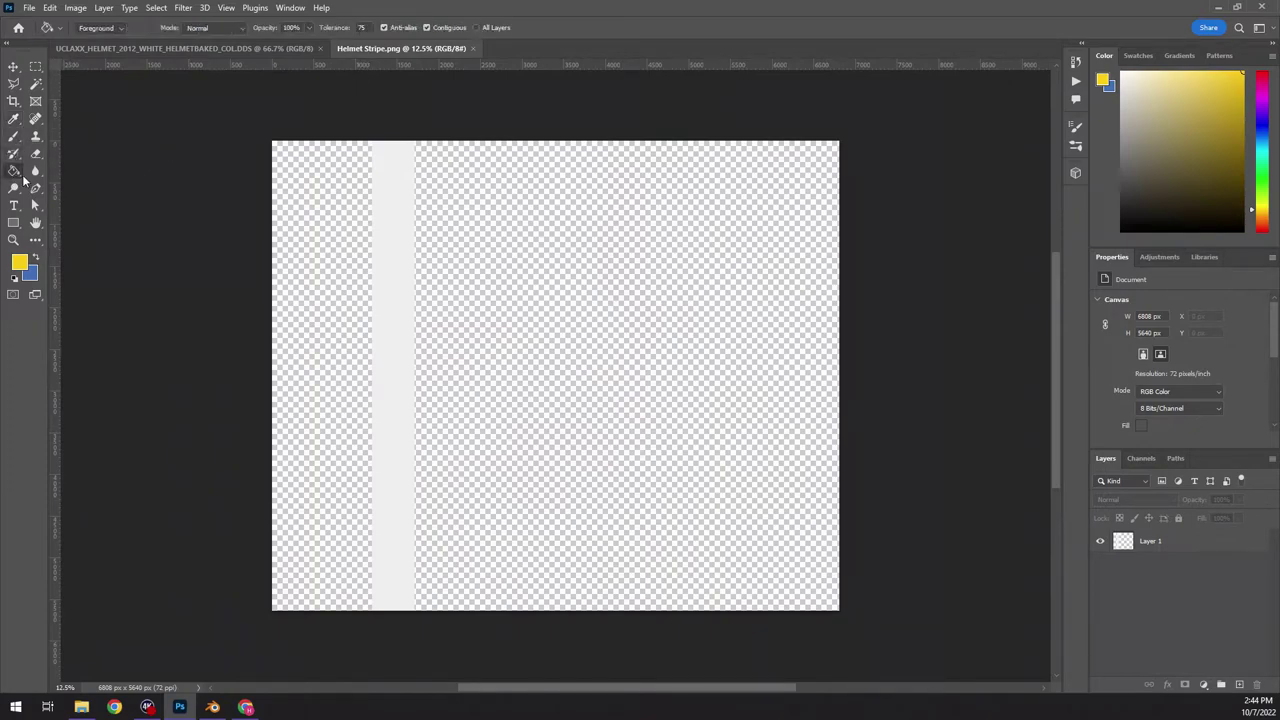
left_click(14, 66)
left_click(404, 209)
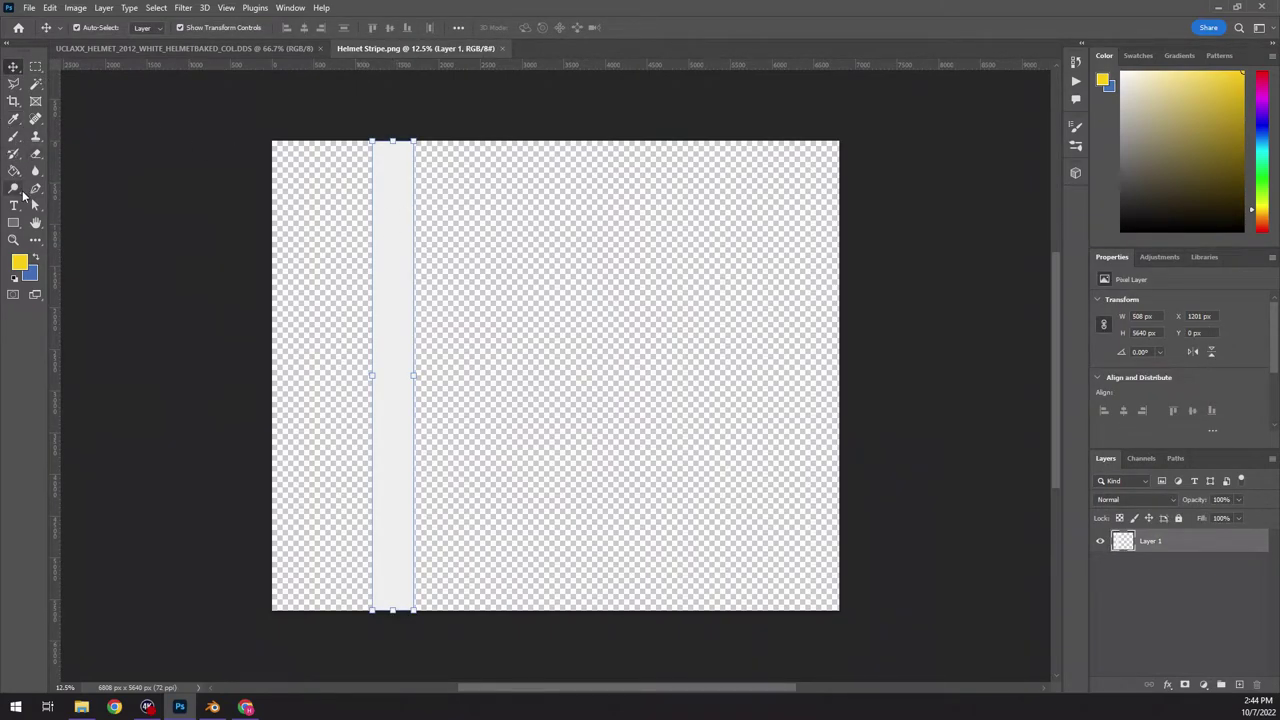
left_click(15, 173)
left_click(385, 230)
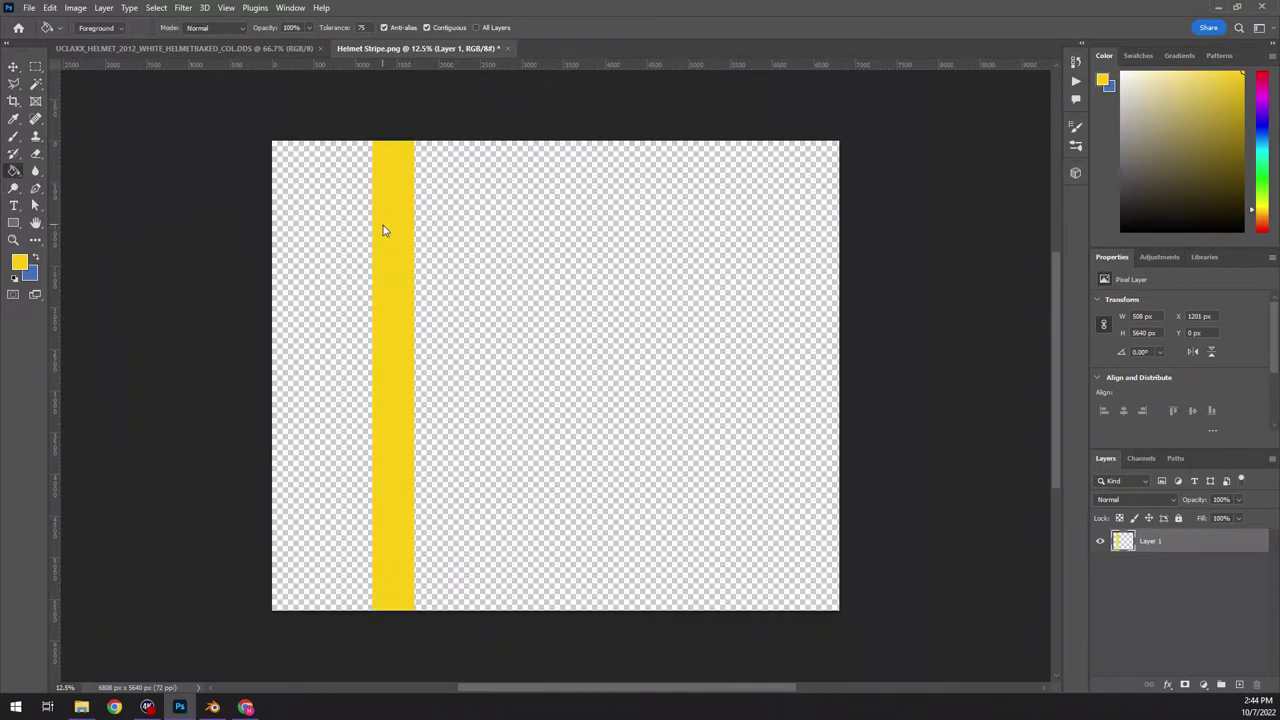
- Move the gold stripe closer to the canvas's left edge and set the canvas width to 1000 px
left_click(13, 66)
left_click_drag(396, 264, 323, 259)
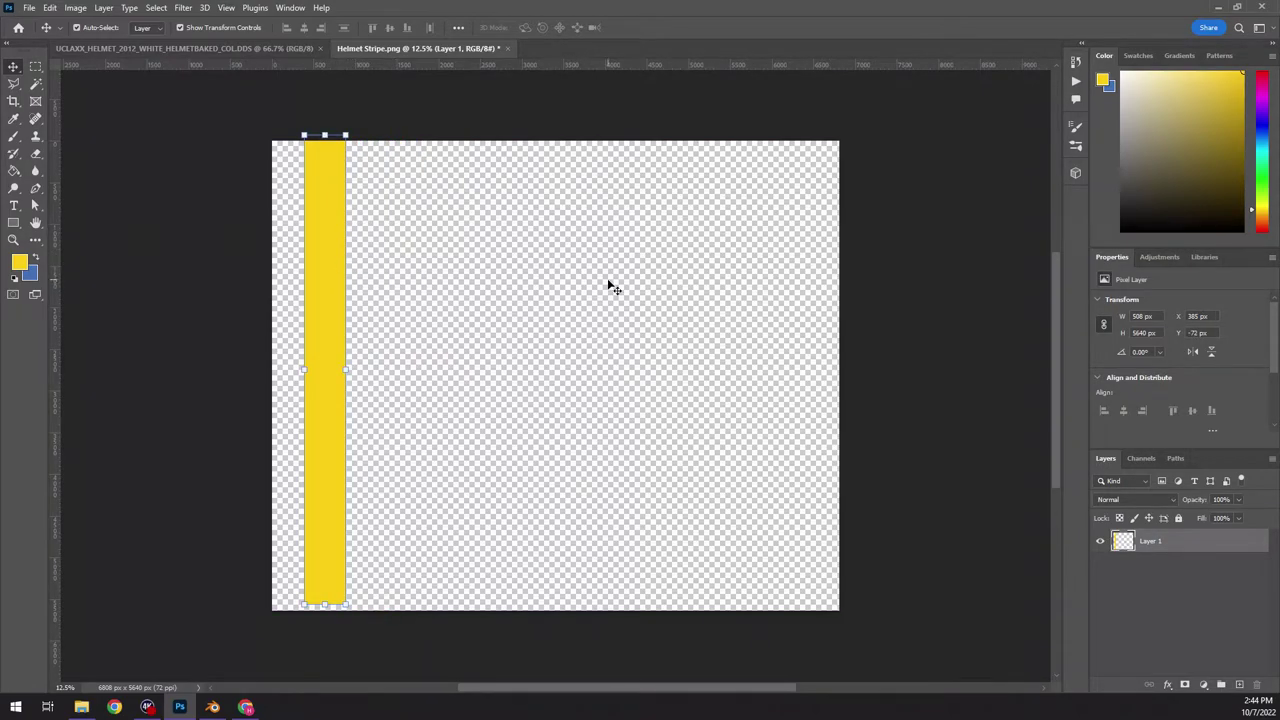
left_click(641, 284)
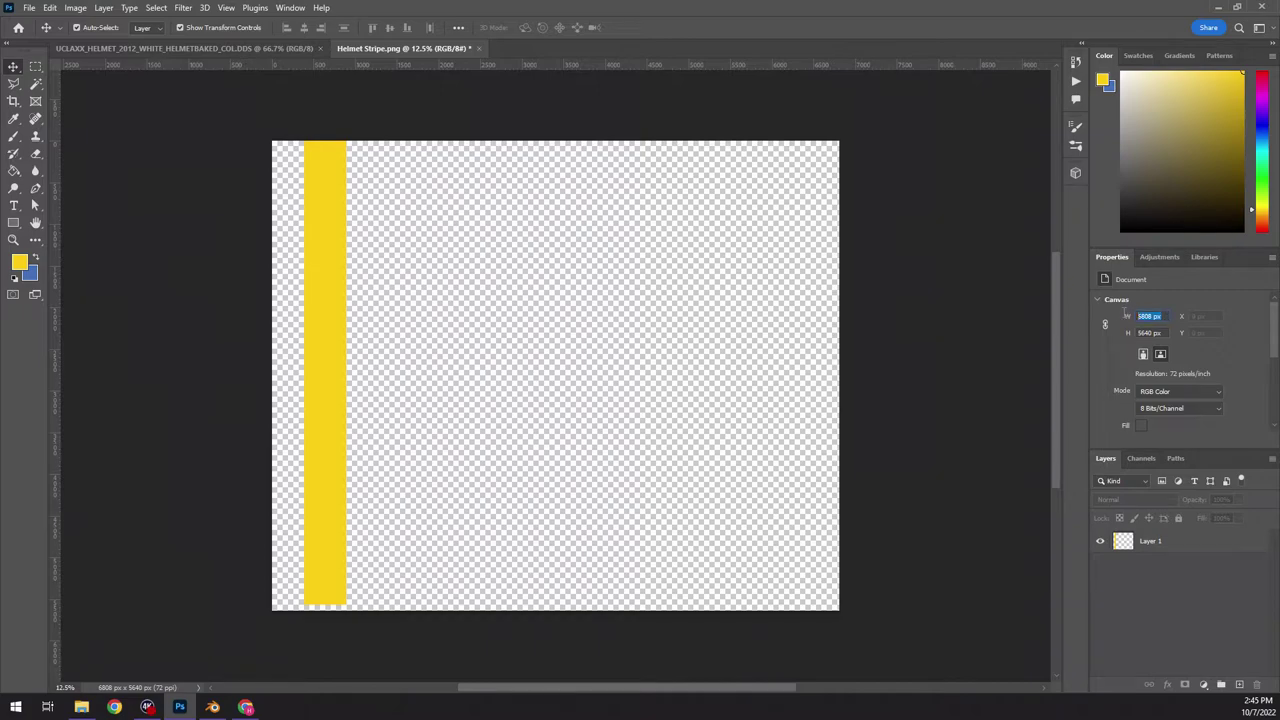
type("1000")
key("Return")
left_click(600, 263)
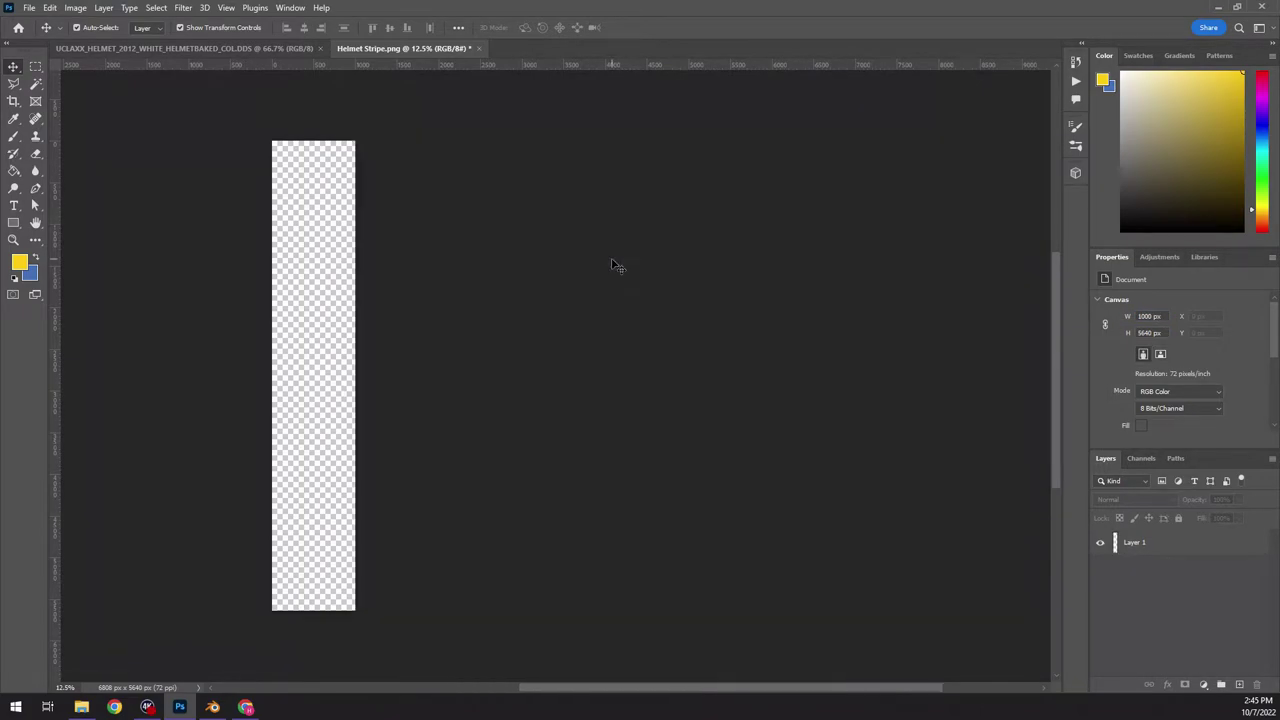
- Select Layer 1 and nudge the off-canvas stripe right toward the narrowed canvas, to about X -767 px
left_click(1149, 555)
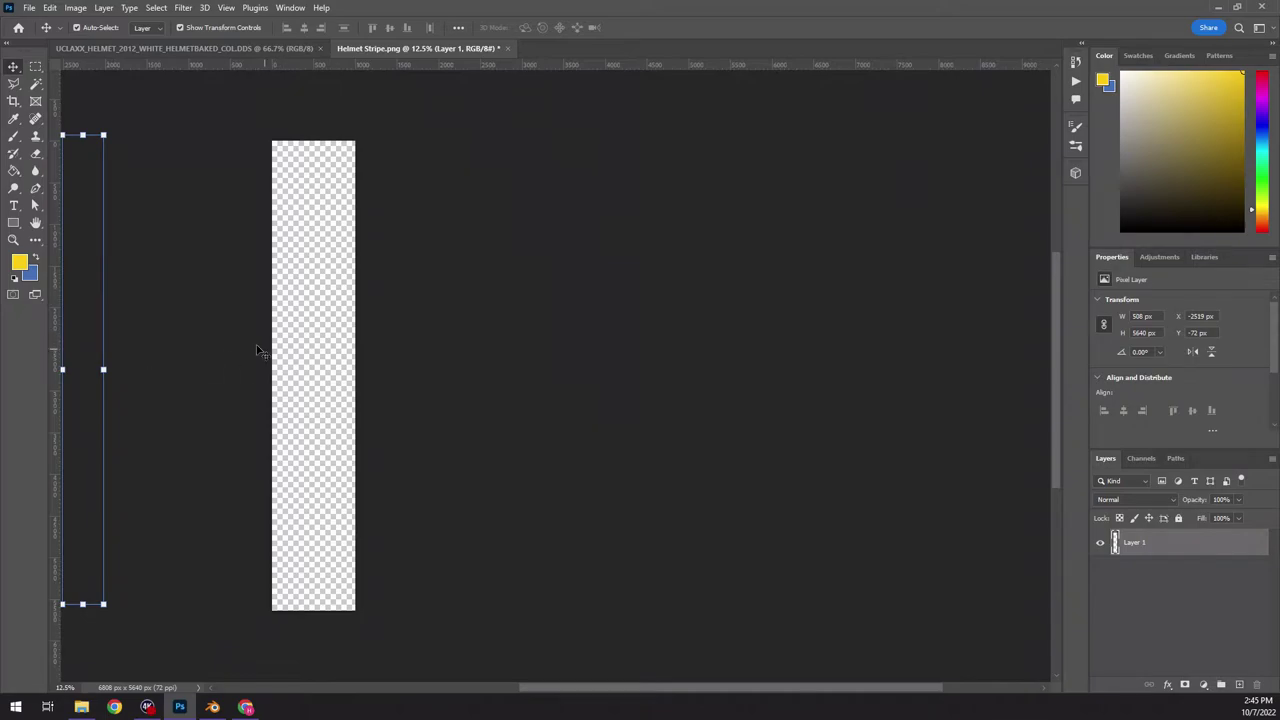
left_click_drag(308, 404, 310, 405)
key("shift+Right")
key("shift+Right")
key("shift+Right")
key("shift+Right")
key("shift+Right")
key("shift+Right")
key("shift+Right")
key("shift+Right")
key("shift+Right")
key("shift+Right")
key("shift+Right")
key("shift+Right")
key("shift+Right")
key("shift+Right")
key("shift+Right")
key("shift+Right")
key("shift+Right")
key("shift+Right")
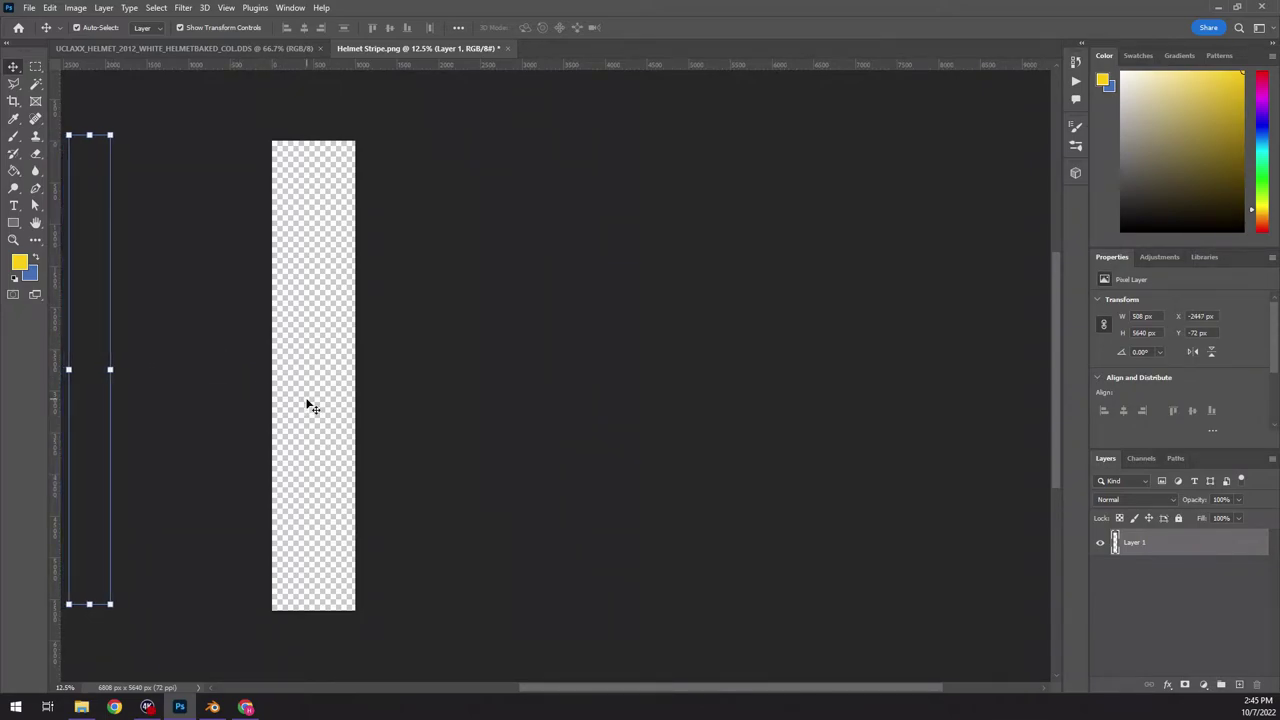
key("shift+Right")
key("shift+Right")
key("shift+Right")
key("shift+Right")
key("shift+Right")
key("shift+Right")
key("shift+Right")
key("shift+Right")
key("shift+Right")
key("shift+Right")
key("shift+Right")
key("shift+Right")
key("shift+Right")
key("shift+Right")
key("shift+Right")
key("shift+Right")
key("shift+Right")
key("shift+Right")
key("shift+Right")
key("shift+Right")
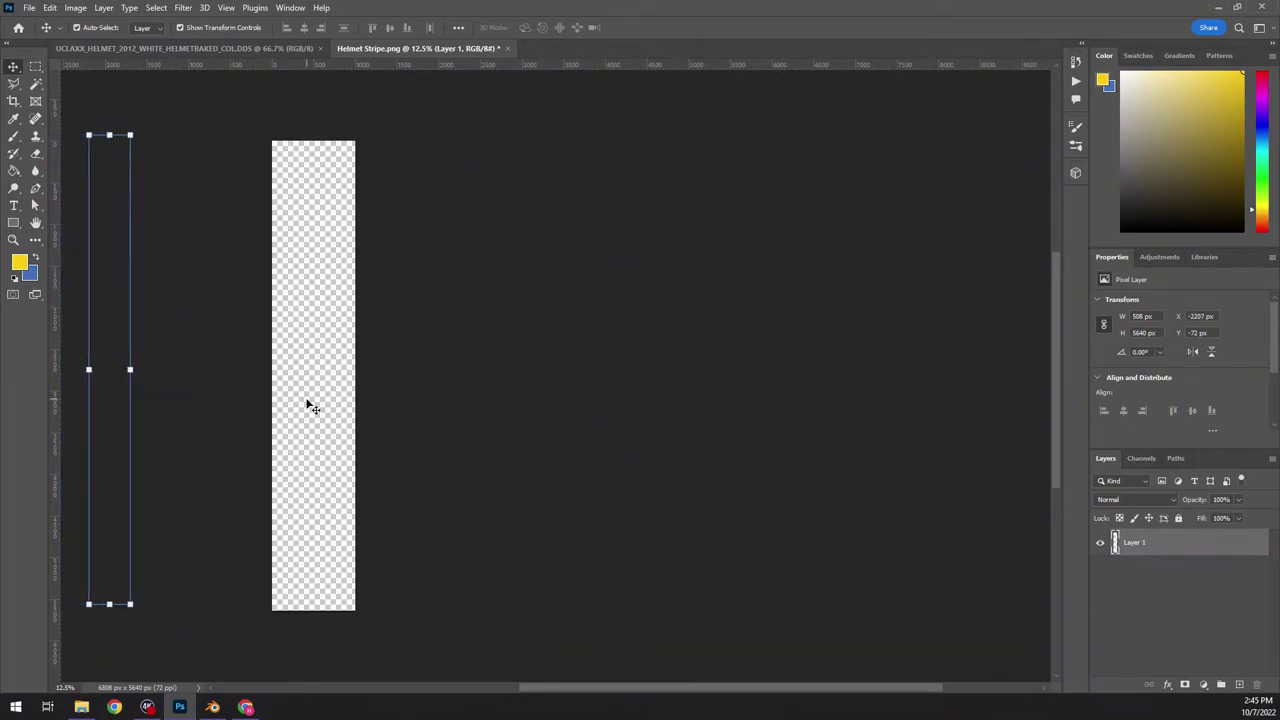
key("shift+Right")
key("shift+Right")
key("shift+Right")
key("shift+Right")
key("shift+Right")
key("shift+Right")
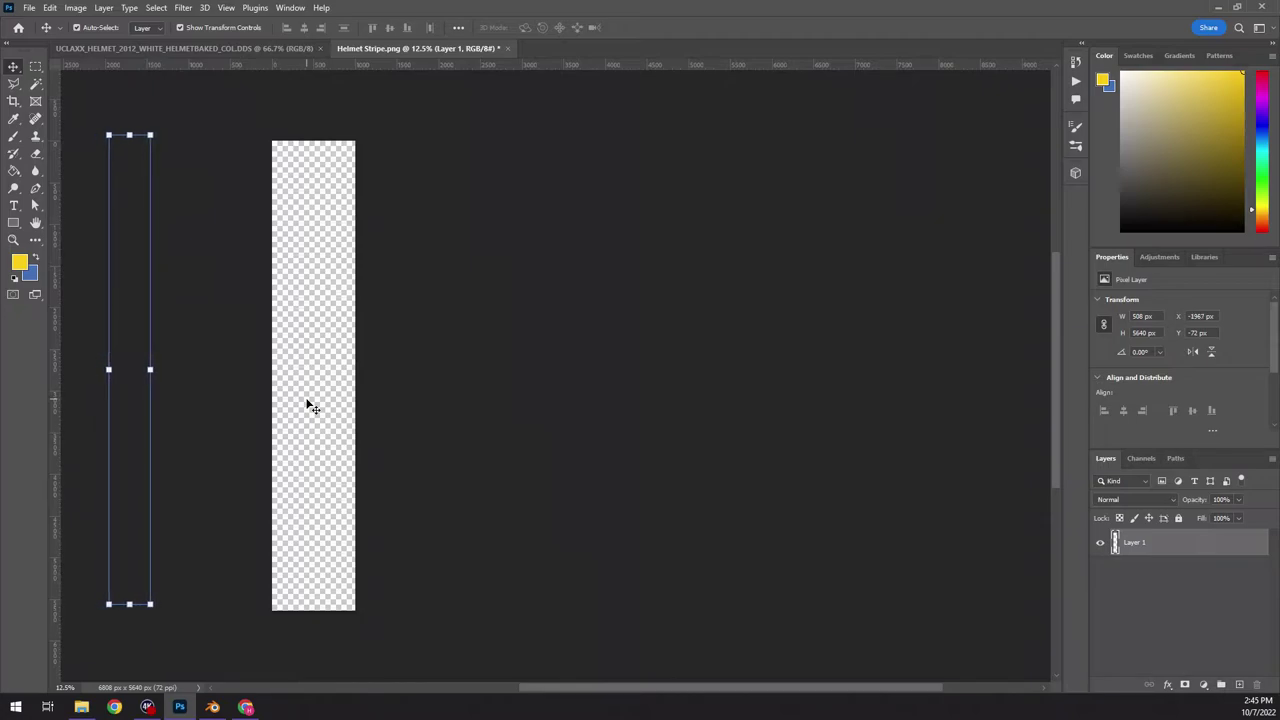
key("shift+Right")
key("shift+Right")
key("shift+Right")
key("shift+Right")
key("shift+Right")
key("shift+Right")
key("shift+Right")
key("shift+Right")
key("shift+Right")
key("shift+Right")
key("shift+Right")
key("shift+Right")
key("shift+Right")
key("shift+Right")
key("shift+Right")
key("shift+Right")
key("shift+Right")
key("shift+Right")
key("shift+Right")
key("shift+Right")
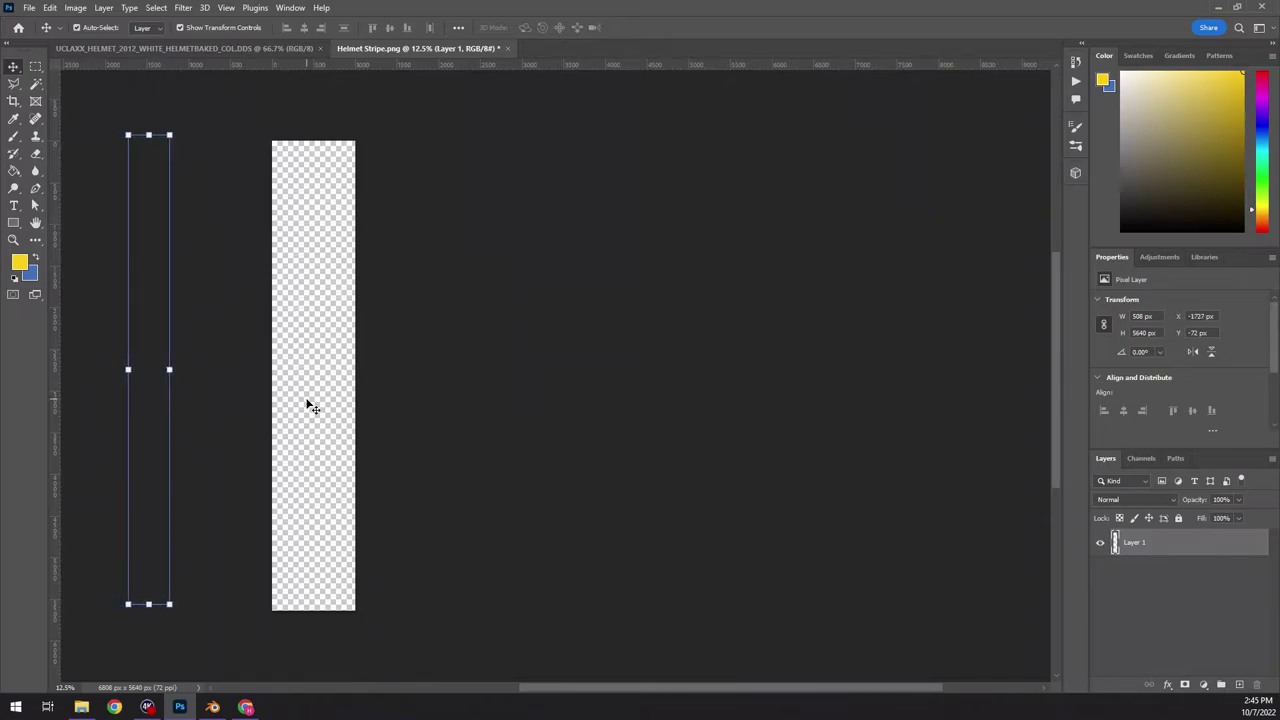
key("shift+Right")
key("shift+Right")
key("shift+Right")
key("shift+Right")
key("shift+Right")
key("shift+Right")
key("shift+Right")
key("shift+Right")
key("shift+Right")
key("shift+Right")
key("shift+Right")
key("shift+Right")
key("shift+Right")
key("shift+Right")
key("shift+Right")
key("shift+Right")
key("shift+Right")
key("shift+Right")
key("shift+Right")
key("shift+Right")
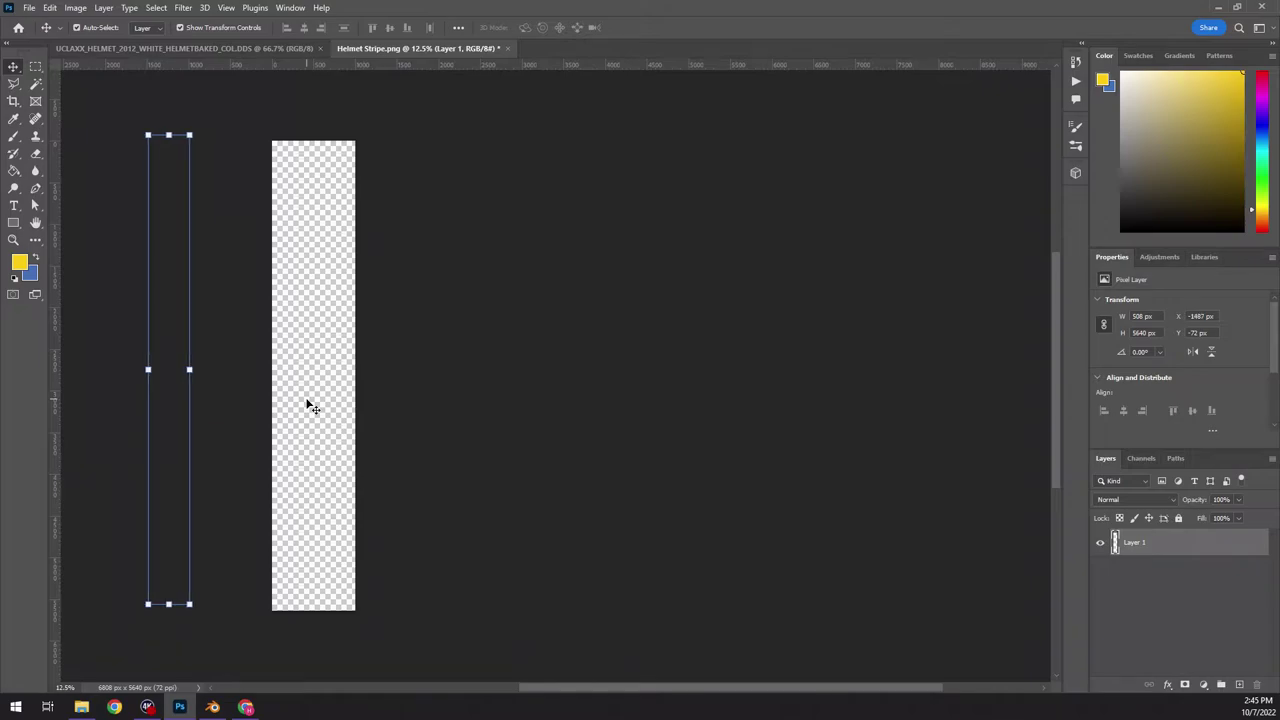
key("shift+Right")
key("shift+Right")
key("shift+Right")
key("shift+Right")
key("shift+Right")
key("shift+Right")
key("shift+Right")
key("shift+Right")
key("shift+Right")
key("shift+Right")
key("shift+Right")
key("shift+Right")
key("shift+Right")
key("shift+Right")
key("shift+Right")
key("shift+Right")
key("shift+Right")
key("shift+Right")
key("shift+Right")
key("shift+Right")
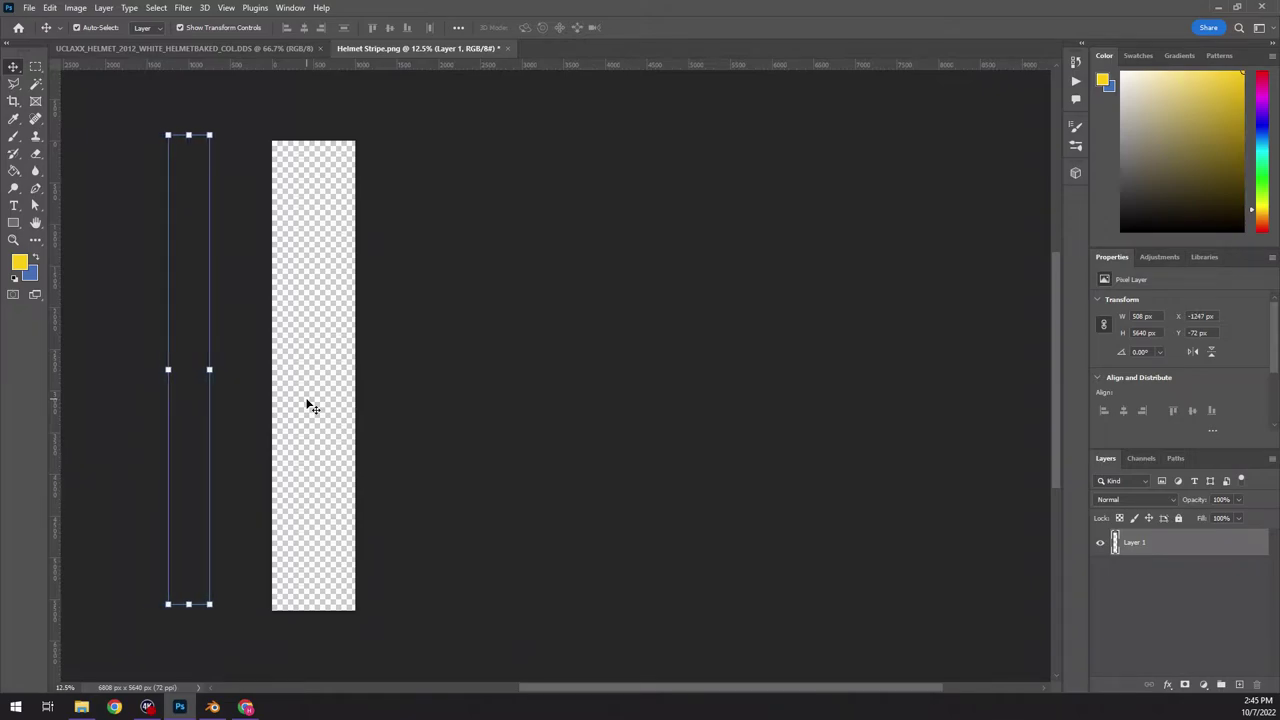
key("shift+Right")
key("shift+Right")
key("shift+Right")
key("shift+Right")
key("shift+Right")
key("shift+Right")
key("shift+Right")
key("shift+Right")
key("shift+Right")
key("shift+Right")
key("shift+Right")
key("shift+Right")
key("shift+Right")
key("shift+Right")
key("shift+Right")
key("shift+Right")
key("shift+Right")
key("shift+Right")
key("shift+Right")
key("shift+Right")
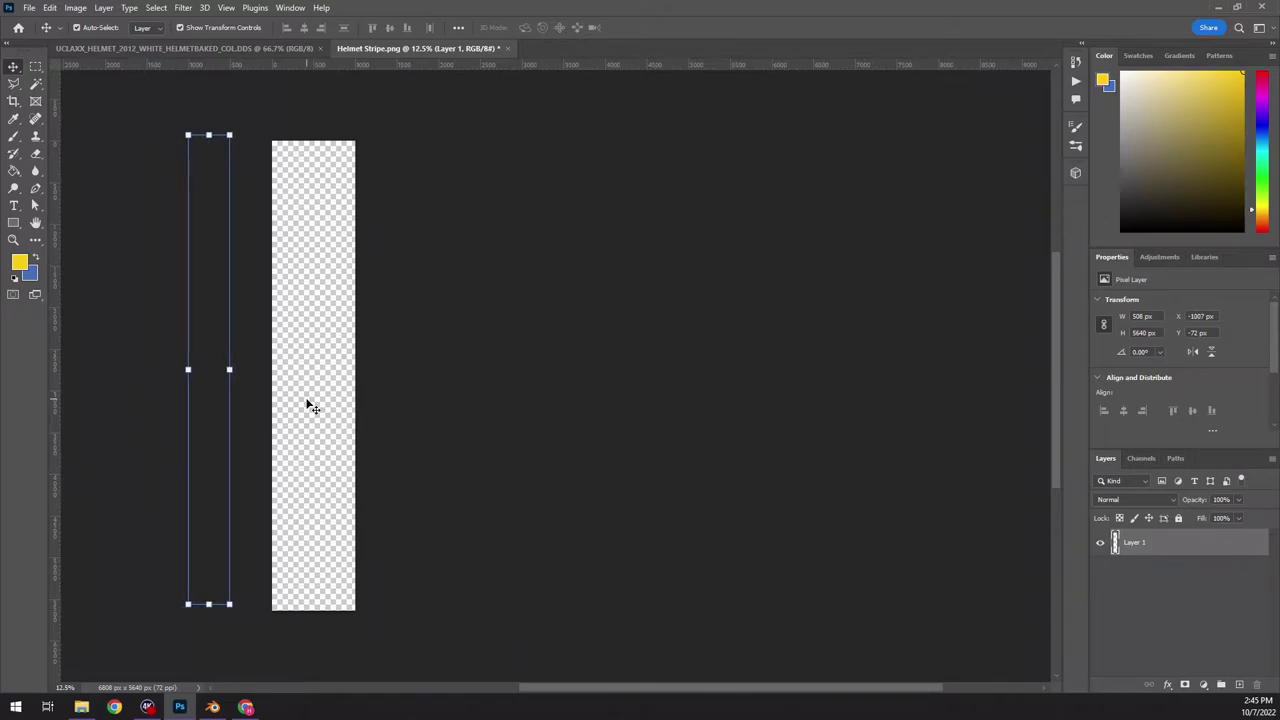
key("shift+Right")
key("shift+Right")
key("shift+Right")
key("shift+Right")
key("shift+Right")
key("shift+Right")
key("shift+Right")
key("shift+Right")
key("shift+Right")
key("shift+Right")
key("shift+Right")
key("shift+Right")
key("shift+Right")
key("shift+Right")
key("shift+Right")
key("shift+Right")
key("shift+Right")
key("shift+Right")
key("shift+Right")
key("shift+Right")
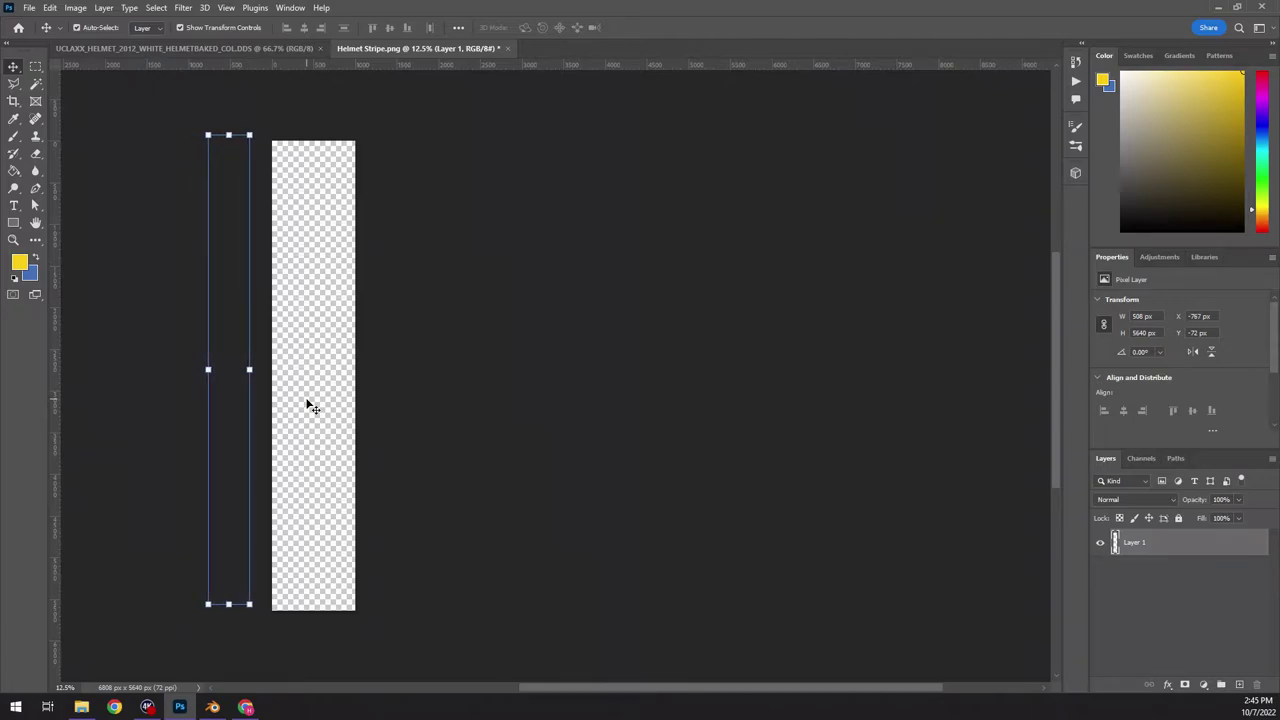
- Move the gold stripe right until it sits centered on the 1000 px wide canvas, then deselect the layer
key("shift+Right")
key("shift+Right")
key("shift+Right")
key("shift+Right")
key("shift+Right")
key("shift+Right")
key("shift+Right")
key("shift+Right")
key("shift+Right")
key("shift+Right")
key("shift+Right")
key("shift+Right")
key("shift+Right")
key("shift+Right")
key("shift+Right")
key("shift+Right")
key("shift+Right")
key("shift+Right")
key("shift+Right")
key("shift+Right")
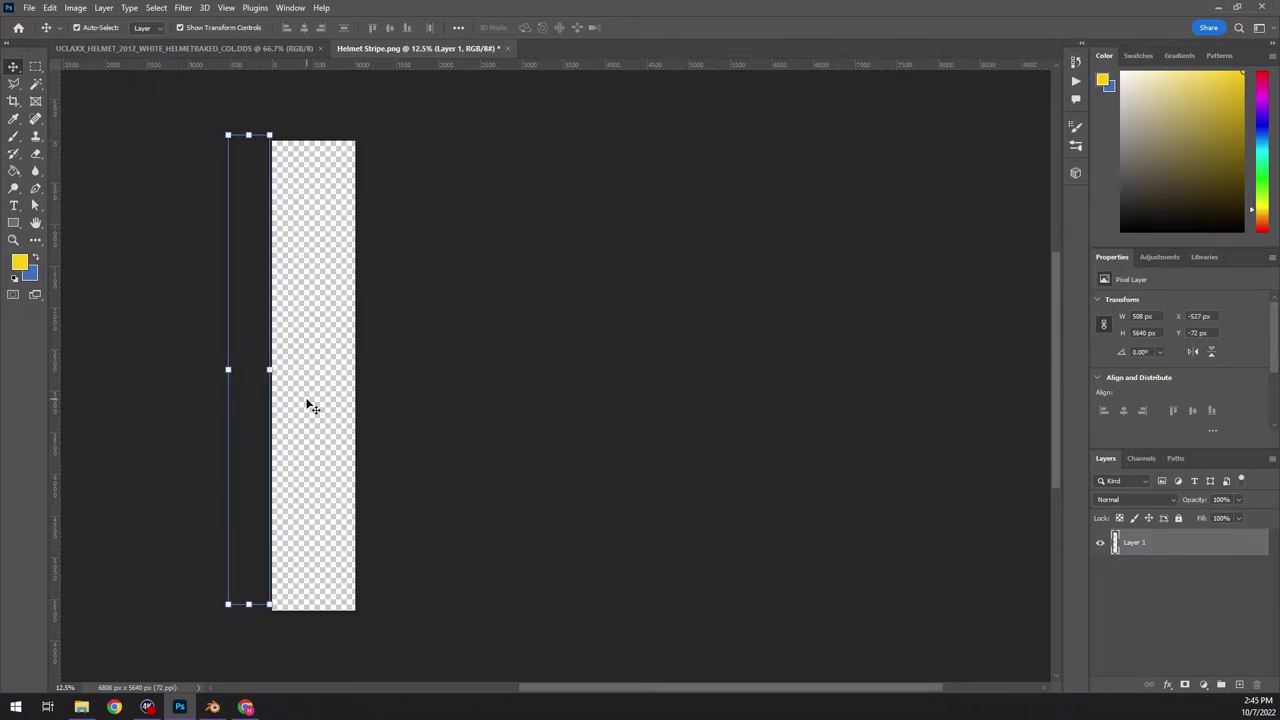
key("shift+Right")
key("shift+Right")
key("shift+Right")
key("shift+Right")
key("shift+Right")
key("shift+Right")
key("shift+Right")
key("shift+Right")
key("shift+Right")
key("shift+Right")
key("shift+Right")
key("shift+Right")
key("shift+Right")
key("shift+Right")
key("shift+Right")
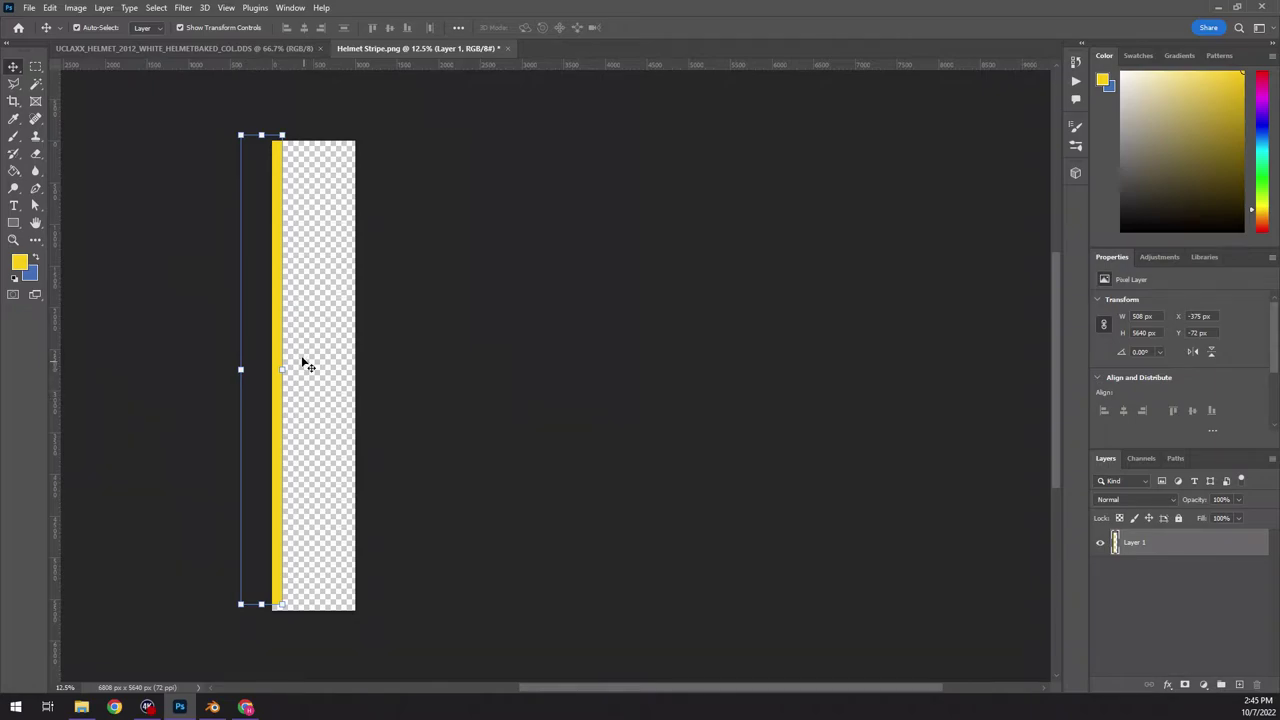
left_click_drag(277, 357, 330, 352)
left_click(548, 378)
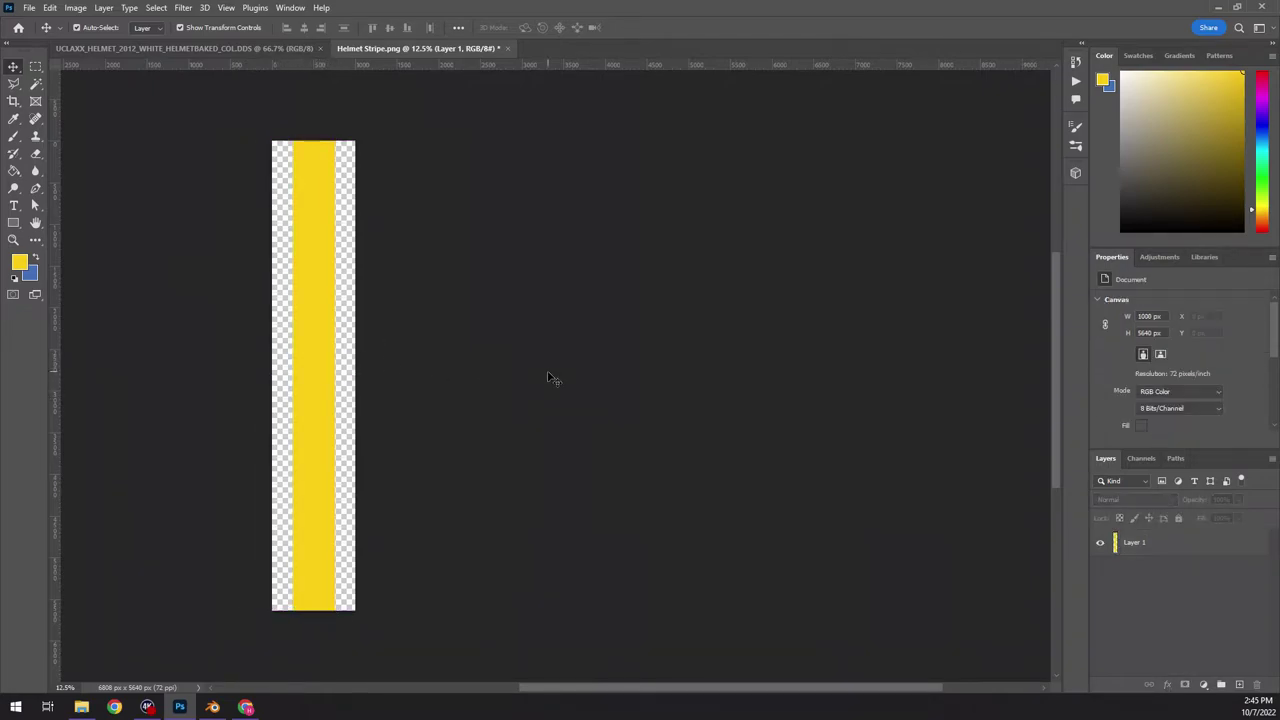
- Save the edited Helmet Stripe.png and close the document
left_click(22, 7)
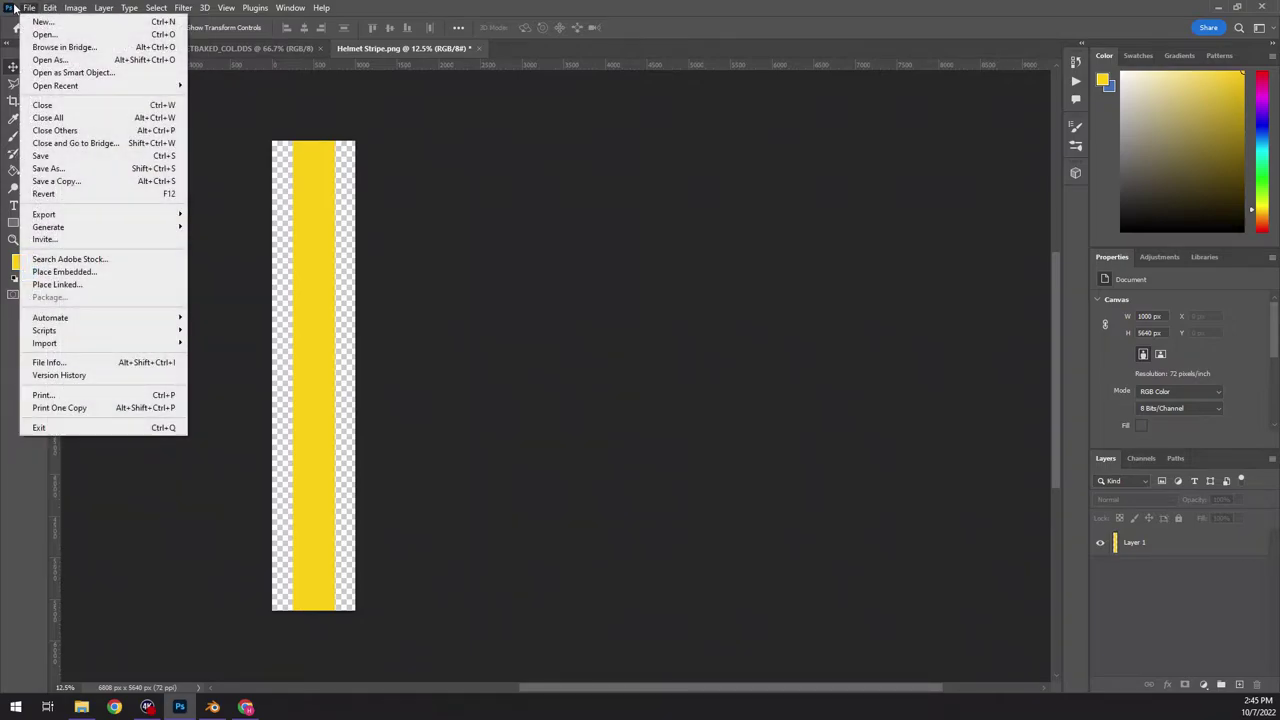
left_click(42, 156)
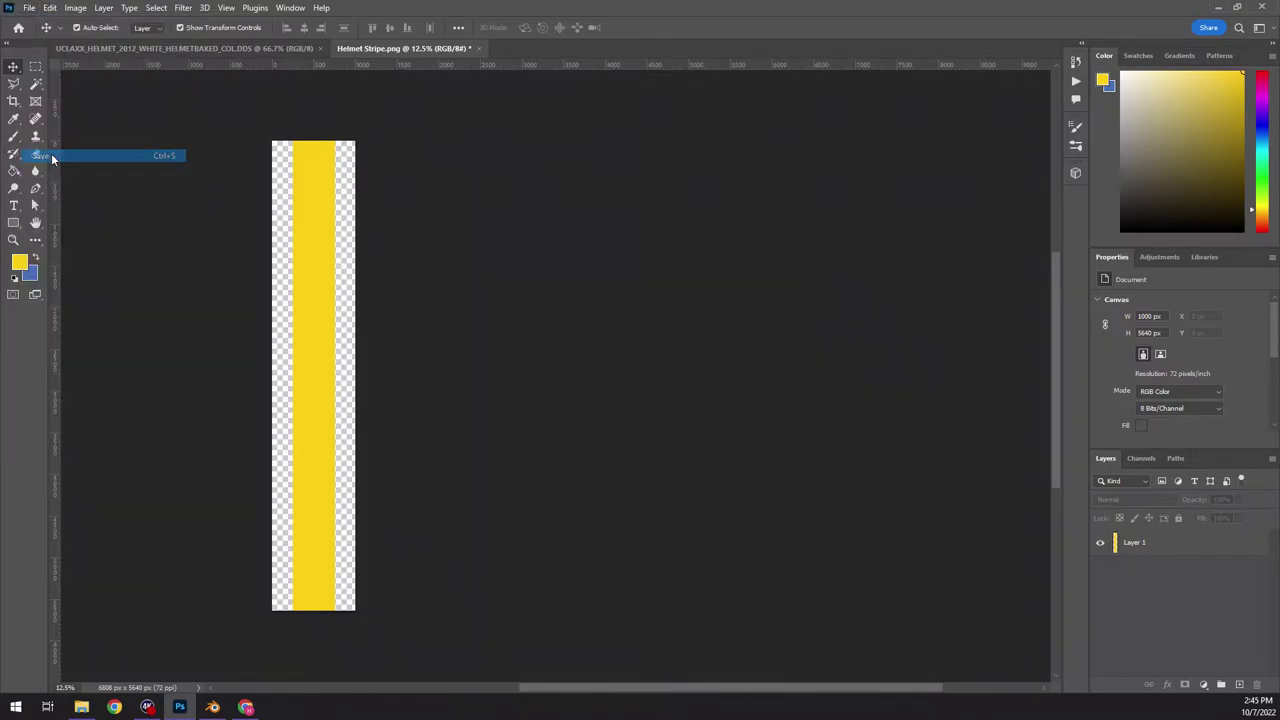
left_click(472, 48)
- Switch to Blender and open the recent file F150 Super Duty Uniform Viewer.blend
left_click(1216, 7)
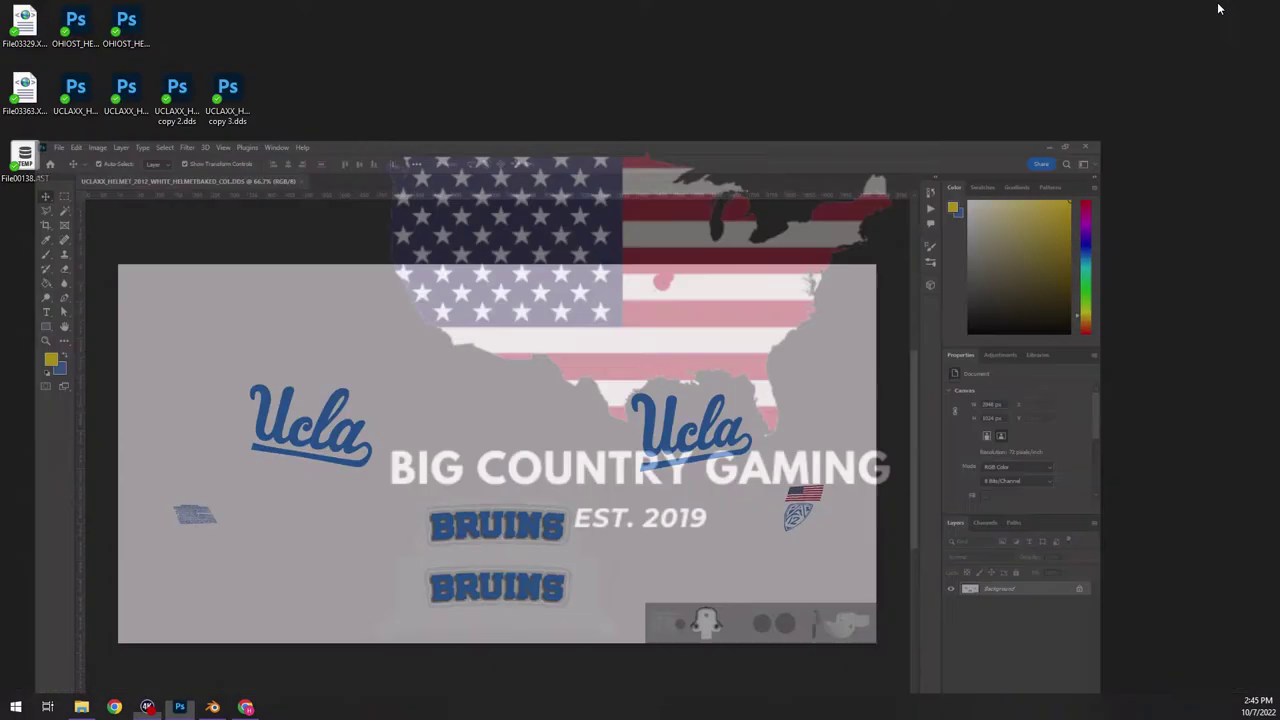
left_click(213, 707)
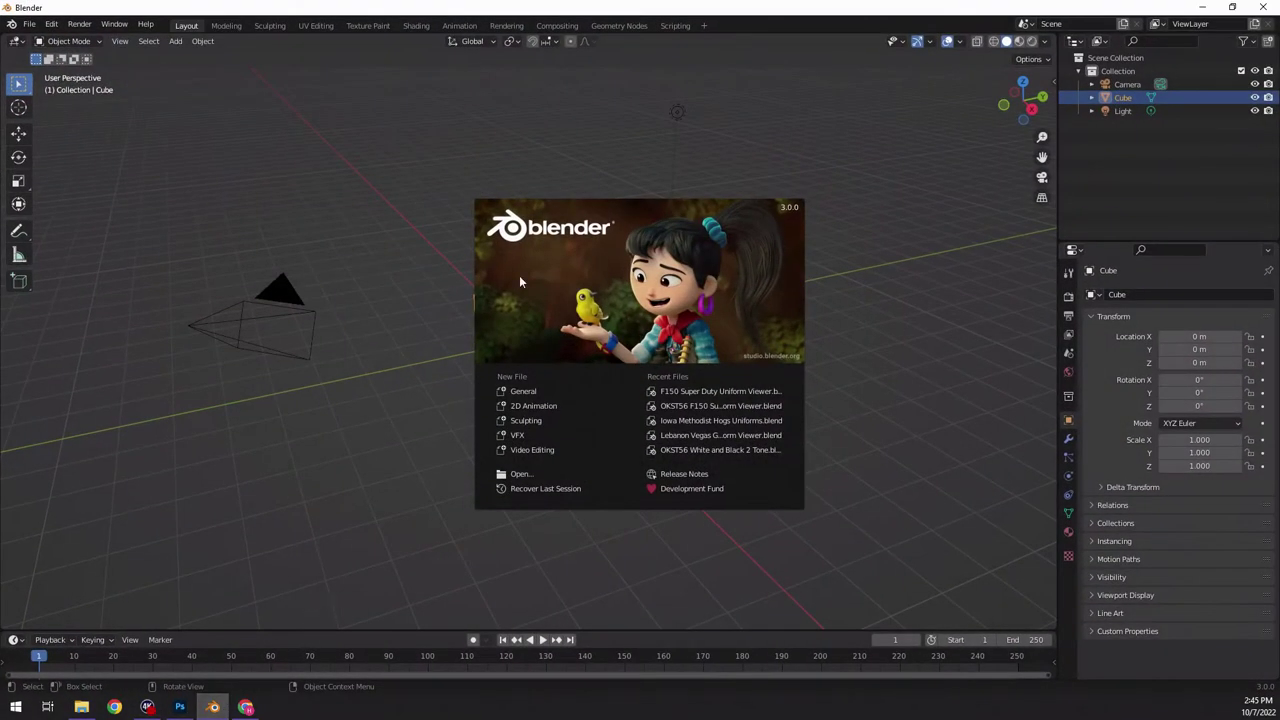
left_click(705, 396)
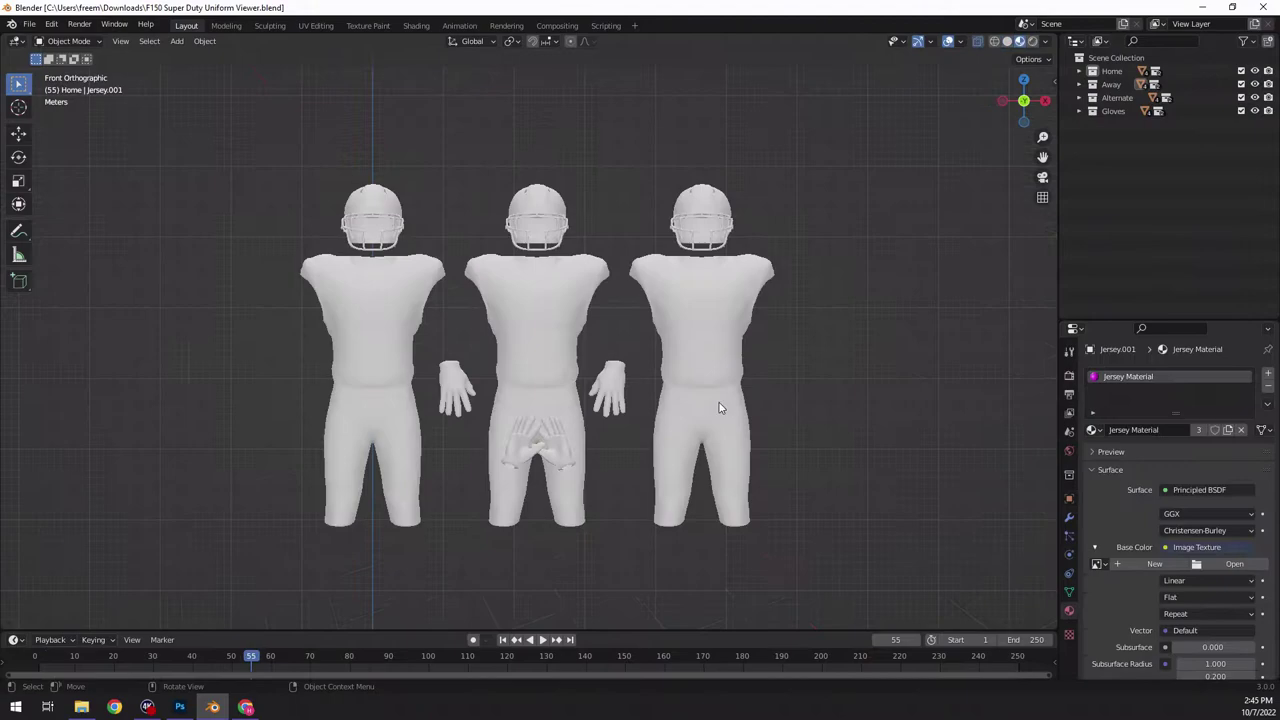
- Delete the Away, Alternate and Gloves collections together with all their contents
right_click(1118, 89)
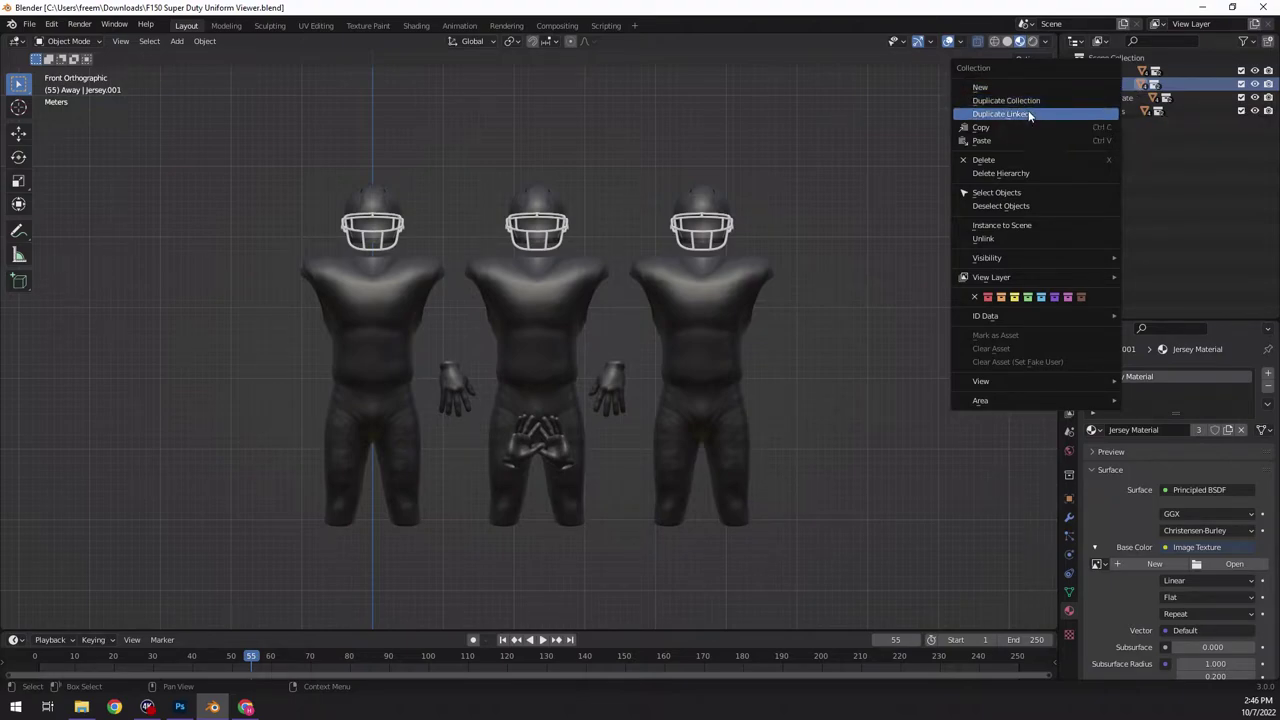
left_click(1008, 173)
right_click(1114, 84)
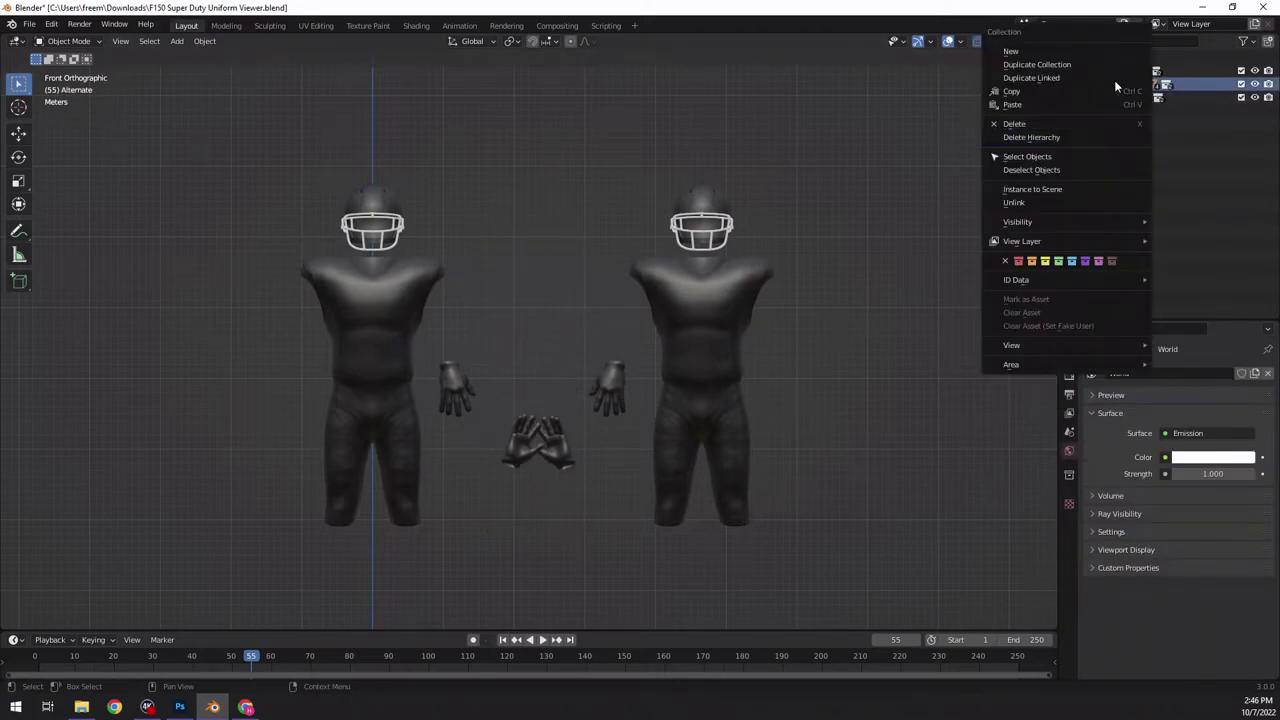
left_click(1041, 142)
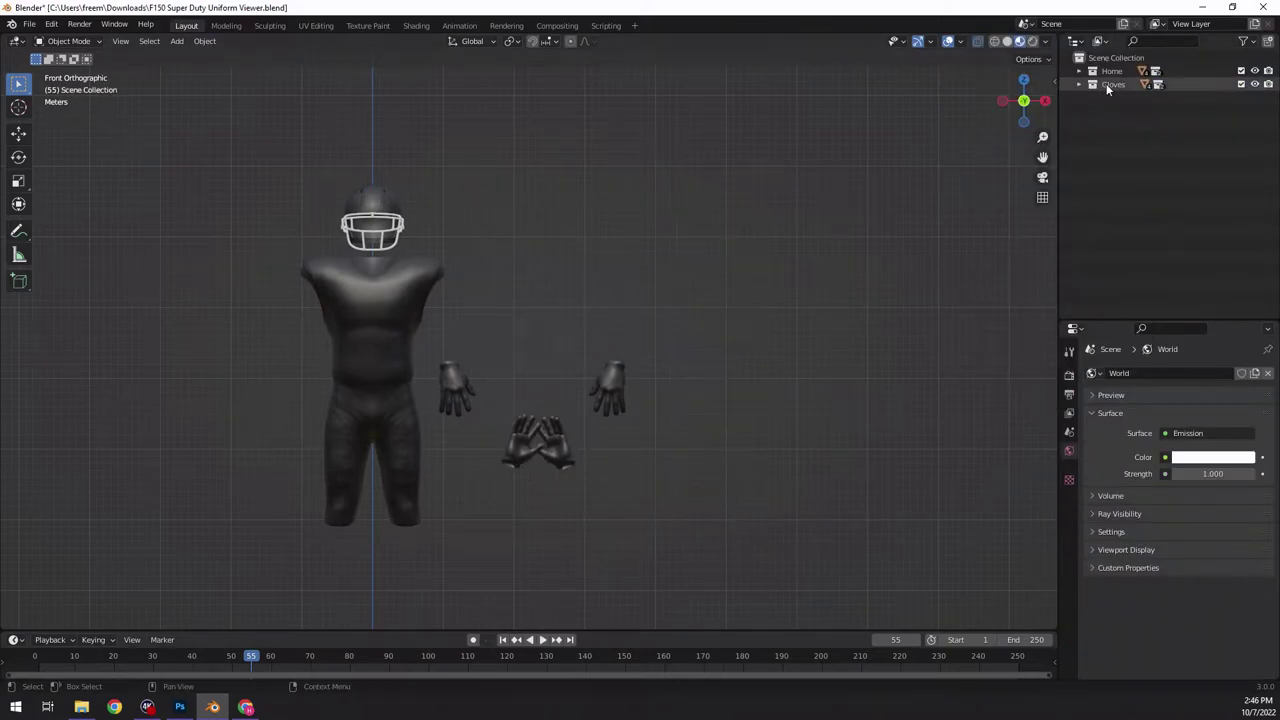
right_click(1106, 83)
left_click(1033, 136)
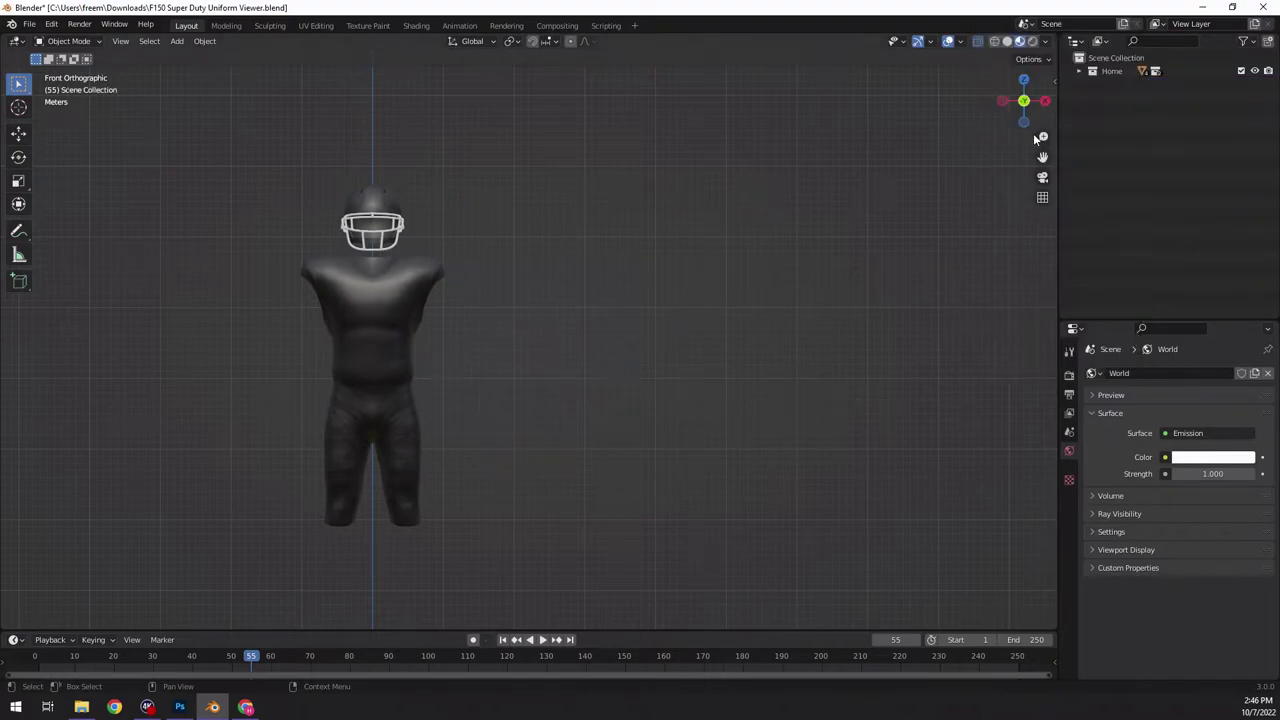
- Delete the Uniform collection and its contents from the Home collection, keeping the Helmet collection
left_click(1081, 71)
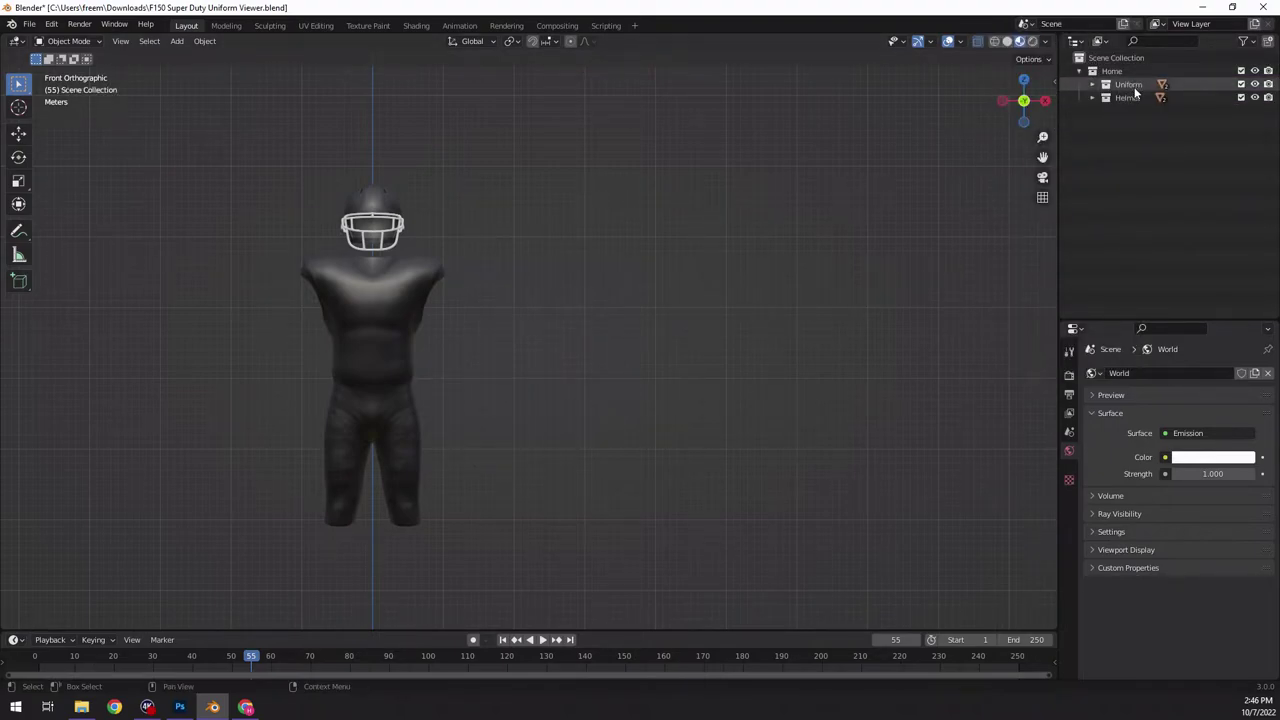
right_click(1130, 88)
left_click(1068, 127)
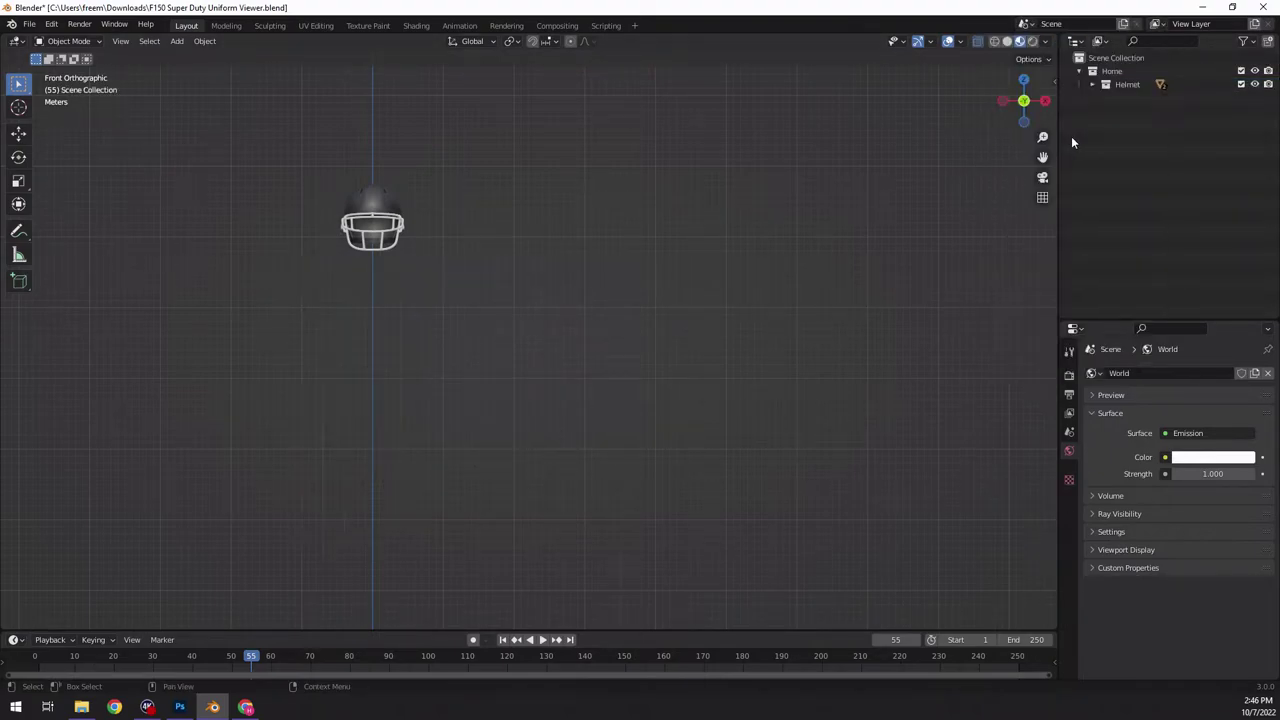
- Load UCLAXX_HELMET_2012_WHITE_HELMETBAKED_COL copy.tga from the Desktop as the helmet material's base color image
left_click(369, 204)
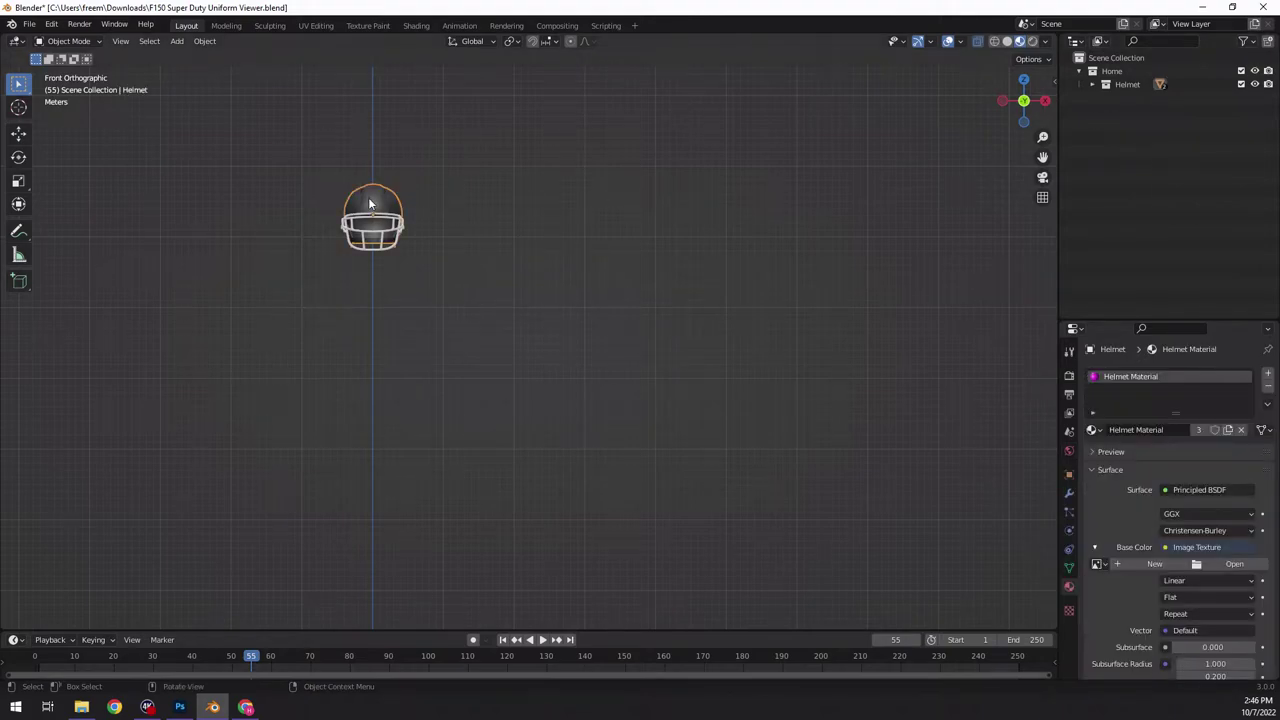
left_click(1230, 563)
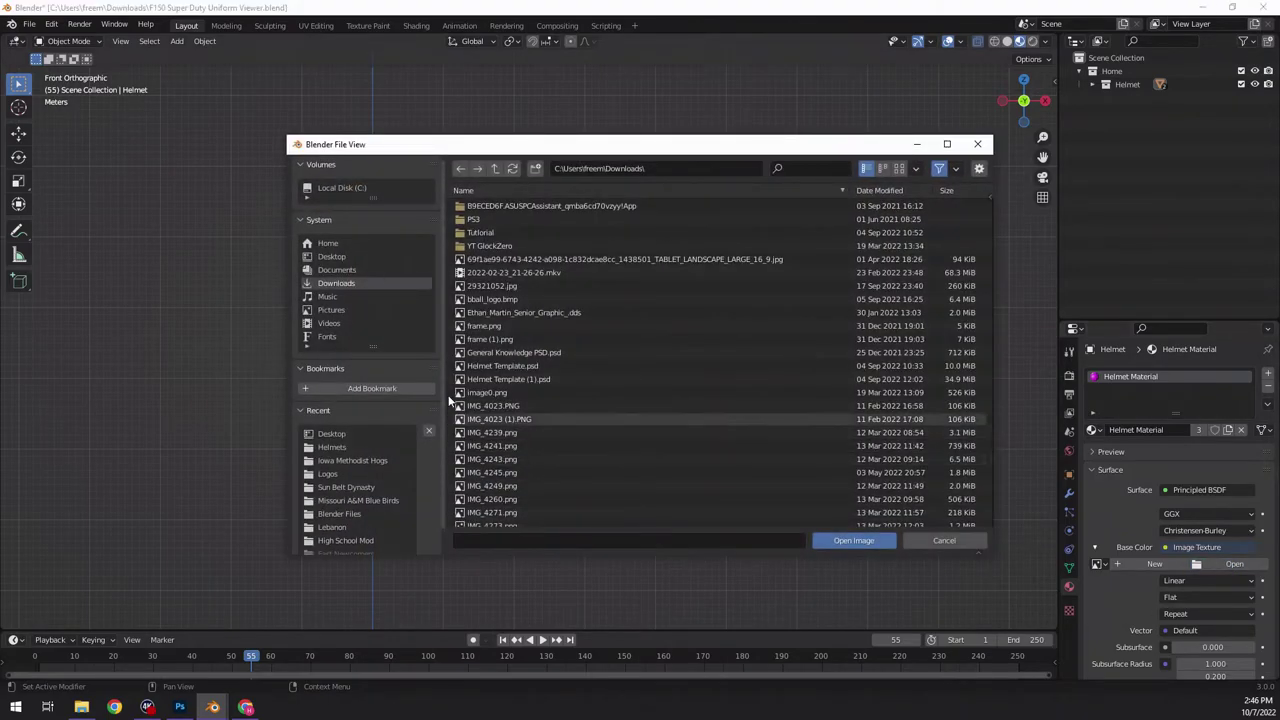
left_click(332, 256)
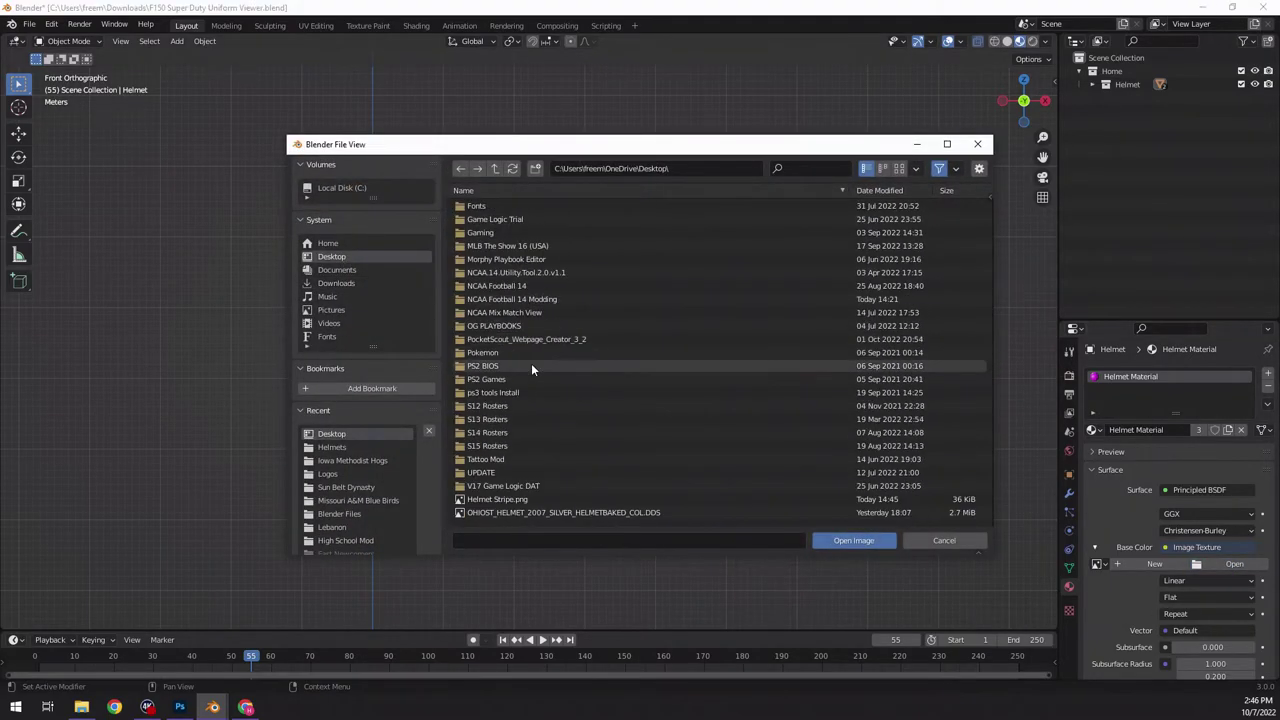
scroll(535, 370, "down", 5)
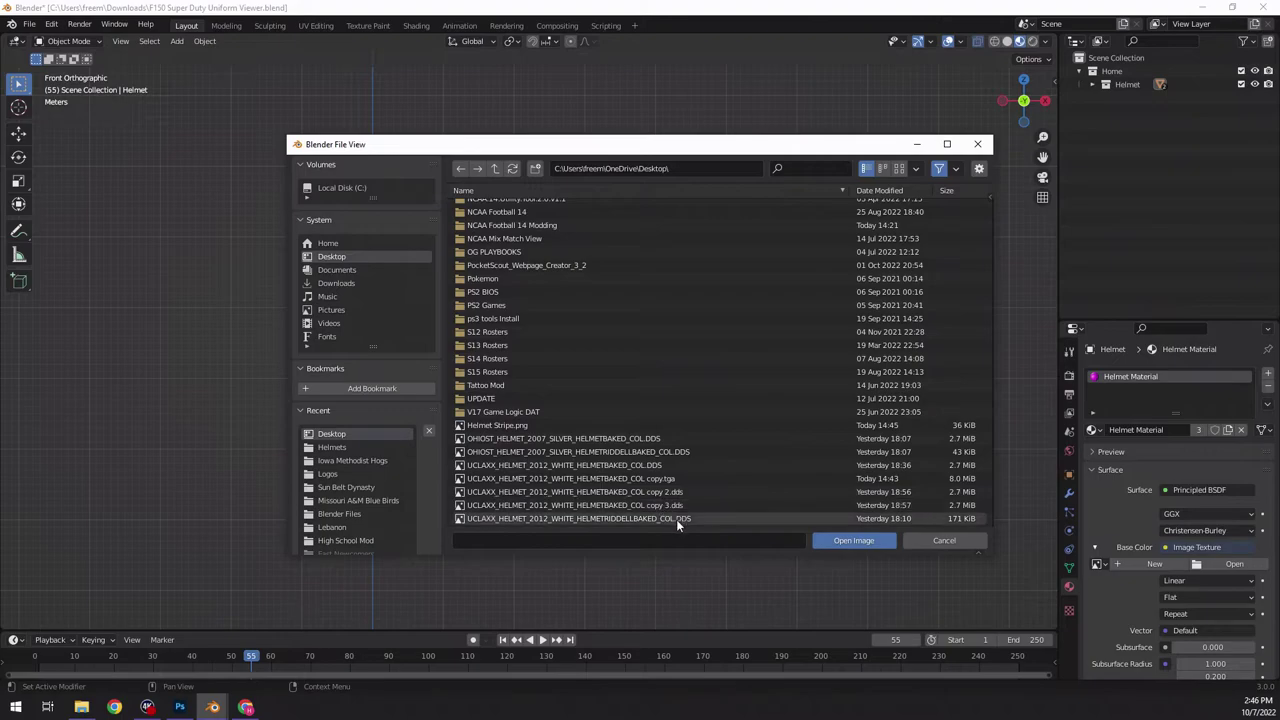
left_click(670, 480)
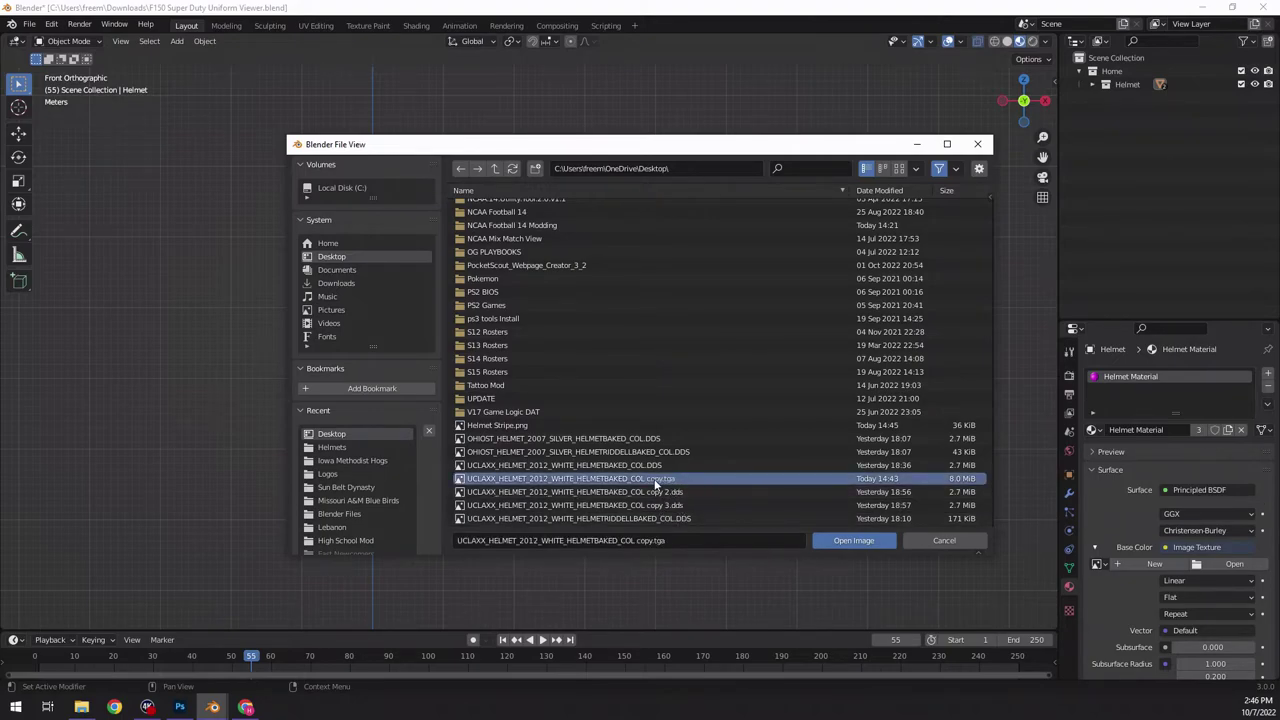
left_click(830, 540)
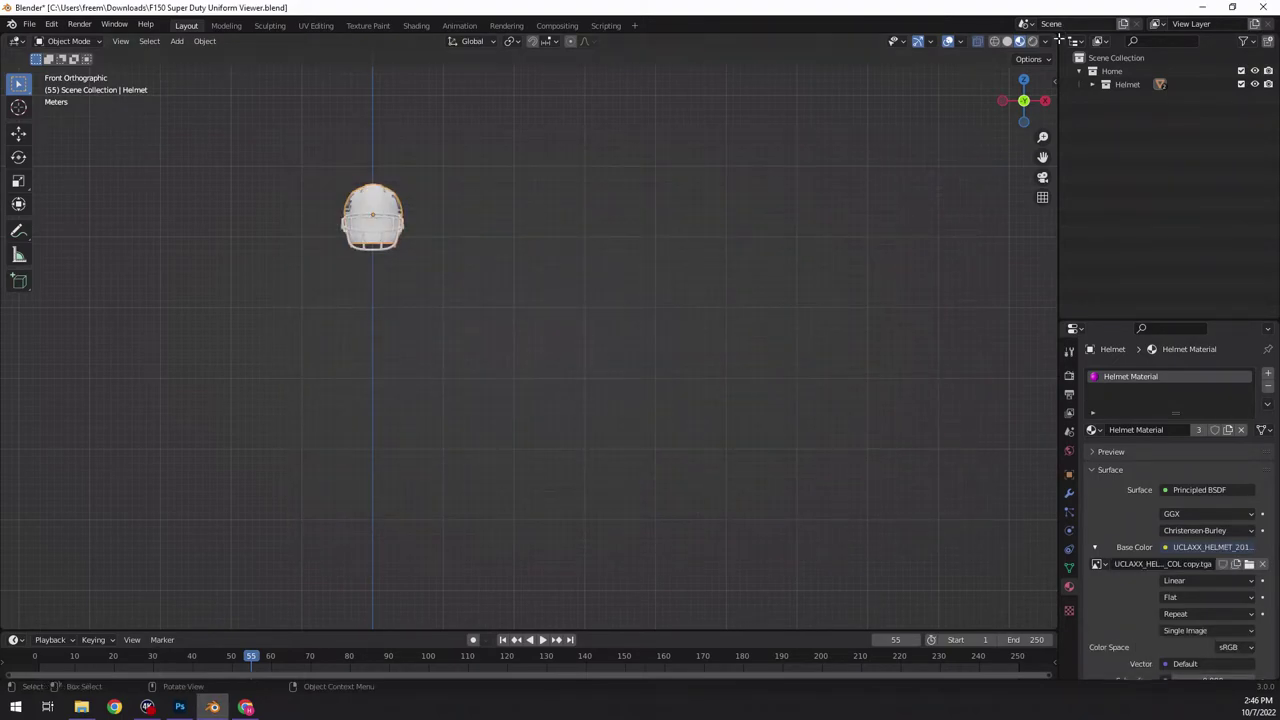
- Examine the applied texture and the UCLA logo placement on the helmet's side in the right orthographic view
left_click_drag(1024, 100, 654, 143)
scroll(490, 152, "up", 3)
left_click(480, 148)
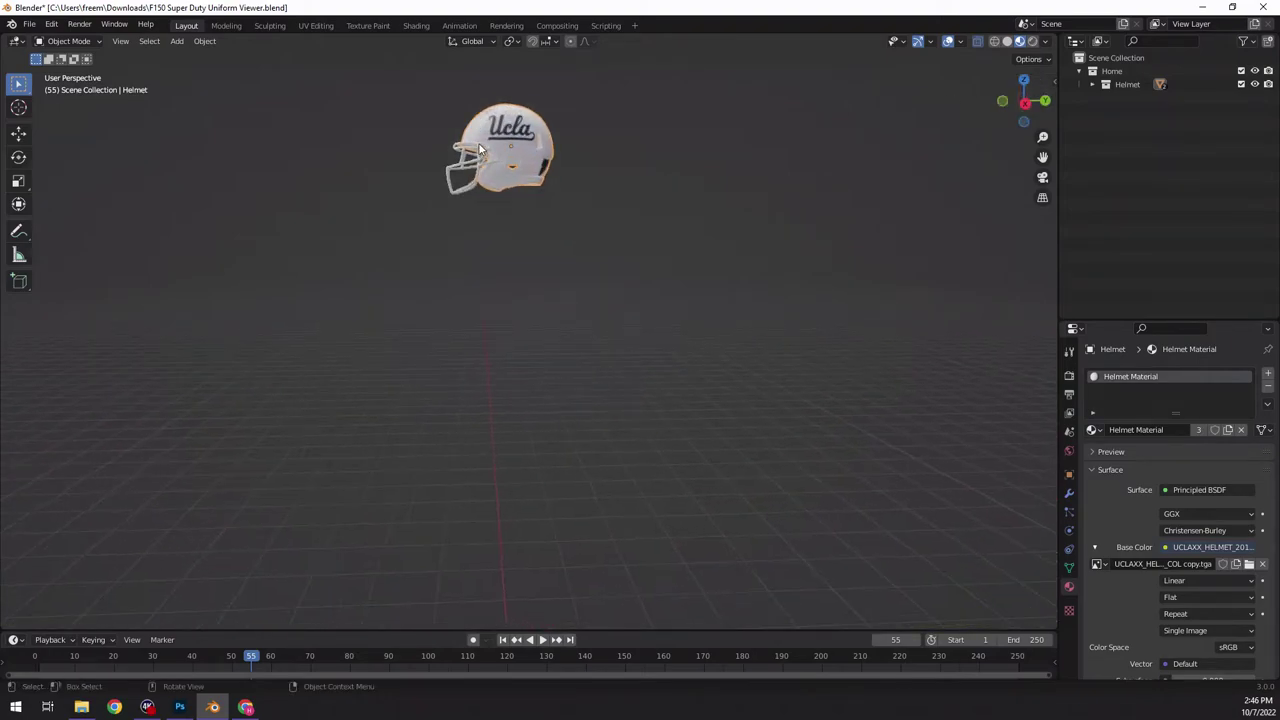
scroll(480, 148, "up", 1)
mouse_move(1009, 113)
left_mouse_down()
mouse_move(1006, 134)
mouse_move(990, 112)
left_mouse_up()
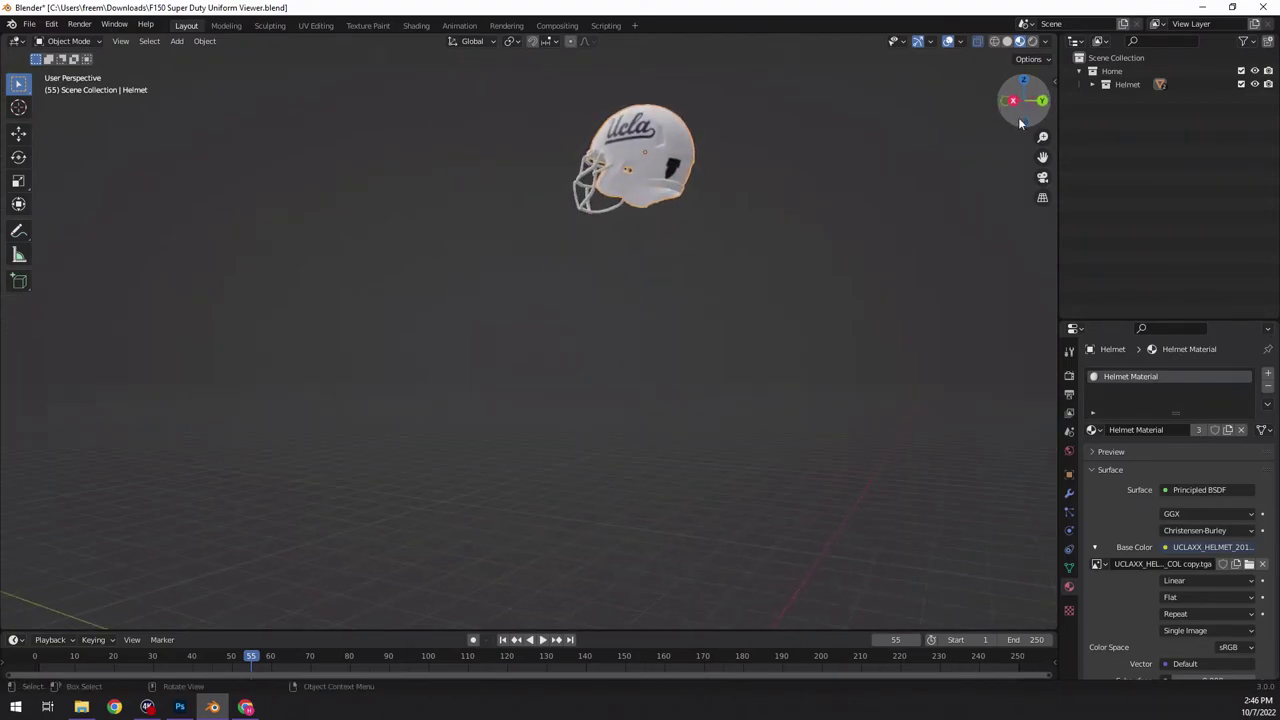
left_click_drag(1042, 157, 913, 369)
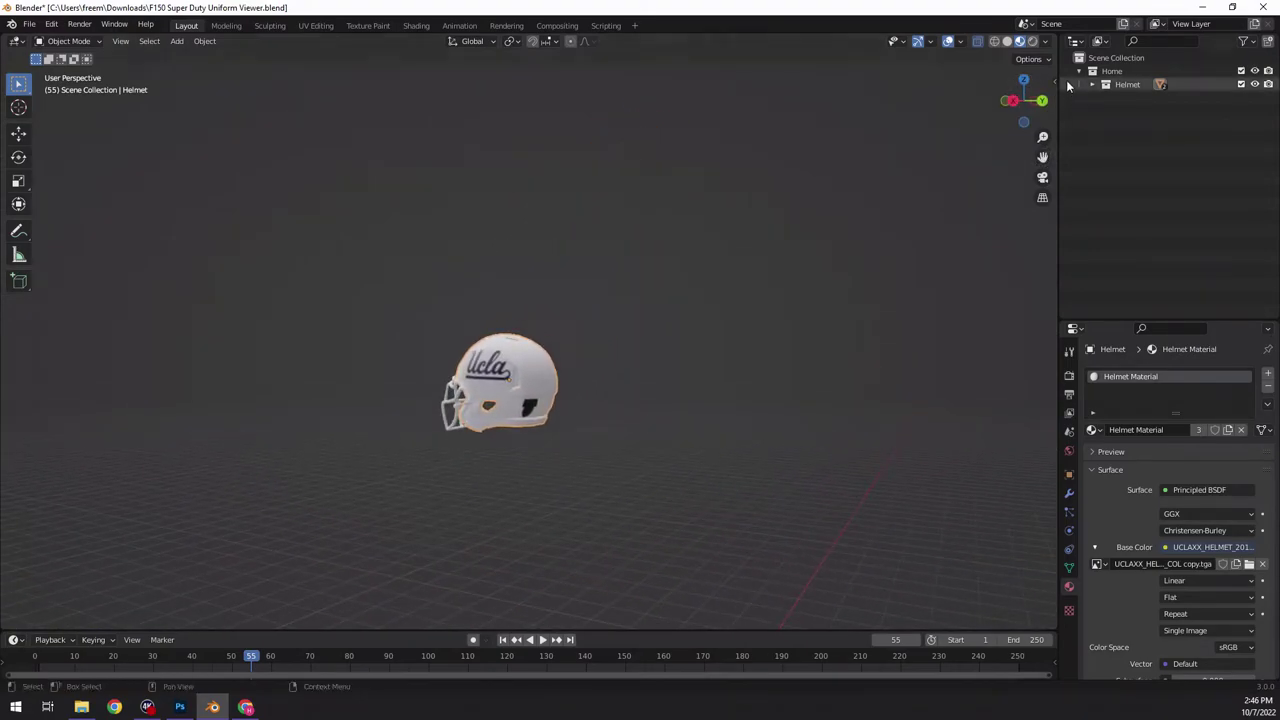
left_click_drag(1030, 112, 712, 211)
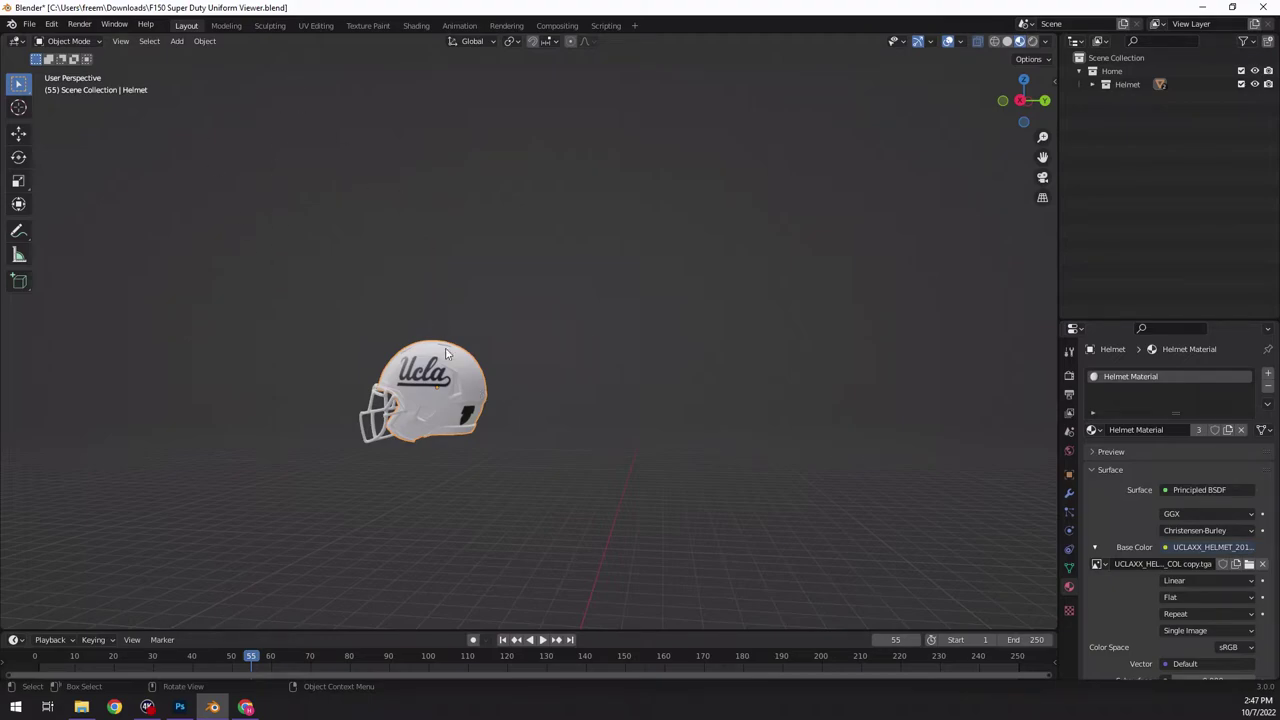
scroll(340, 386, "up", 3)
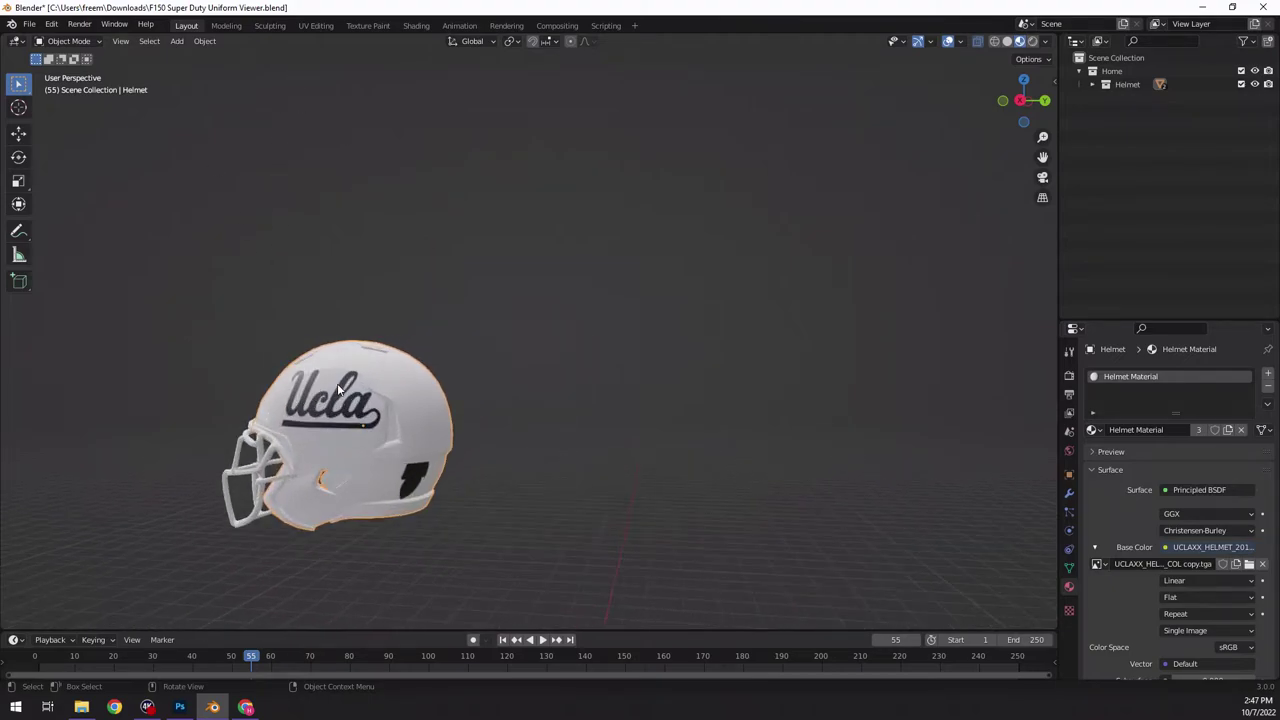
left_click(1021, 101)
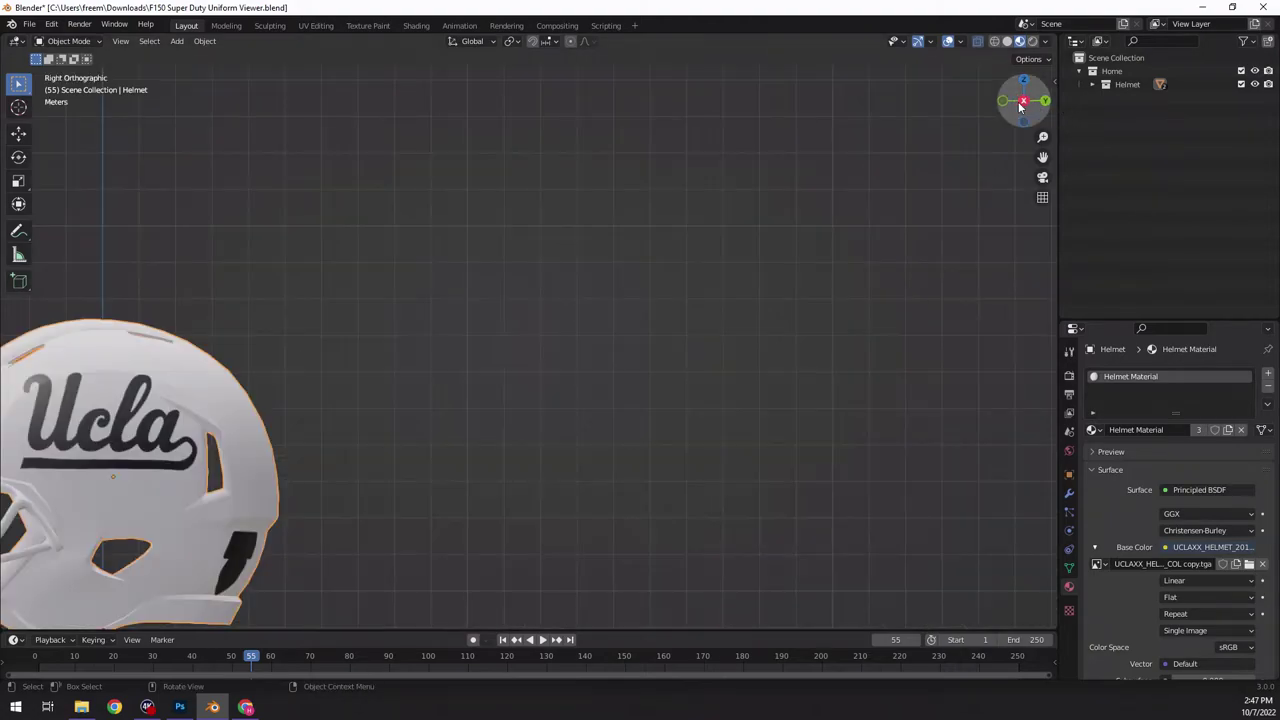
left_click_drag(1040, 157, 800, 252)
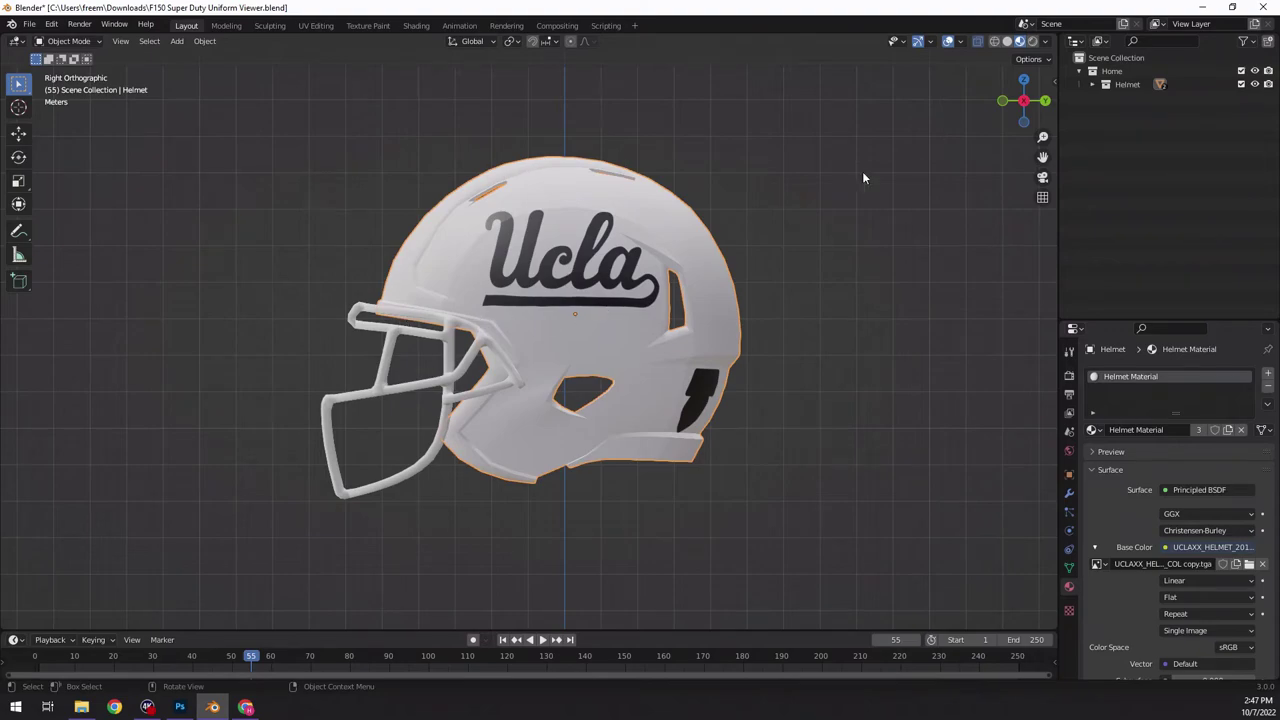
- Examine the decals on the back of the helmet in the back orthographic view, with the helmet shell selected
left_click(1045, 101)
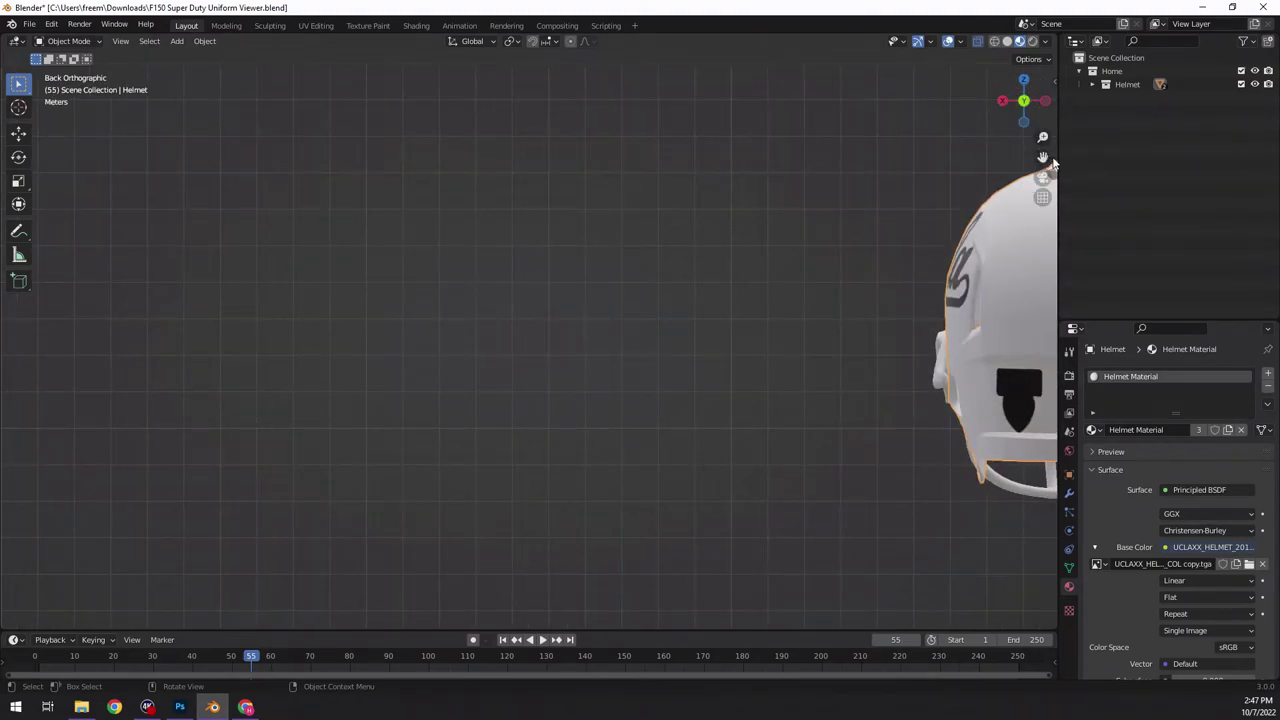
left_click_drag(1042, 157, 354, 373)
left_click(403, 359)
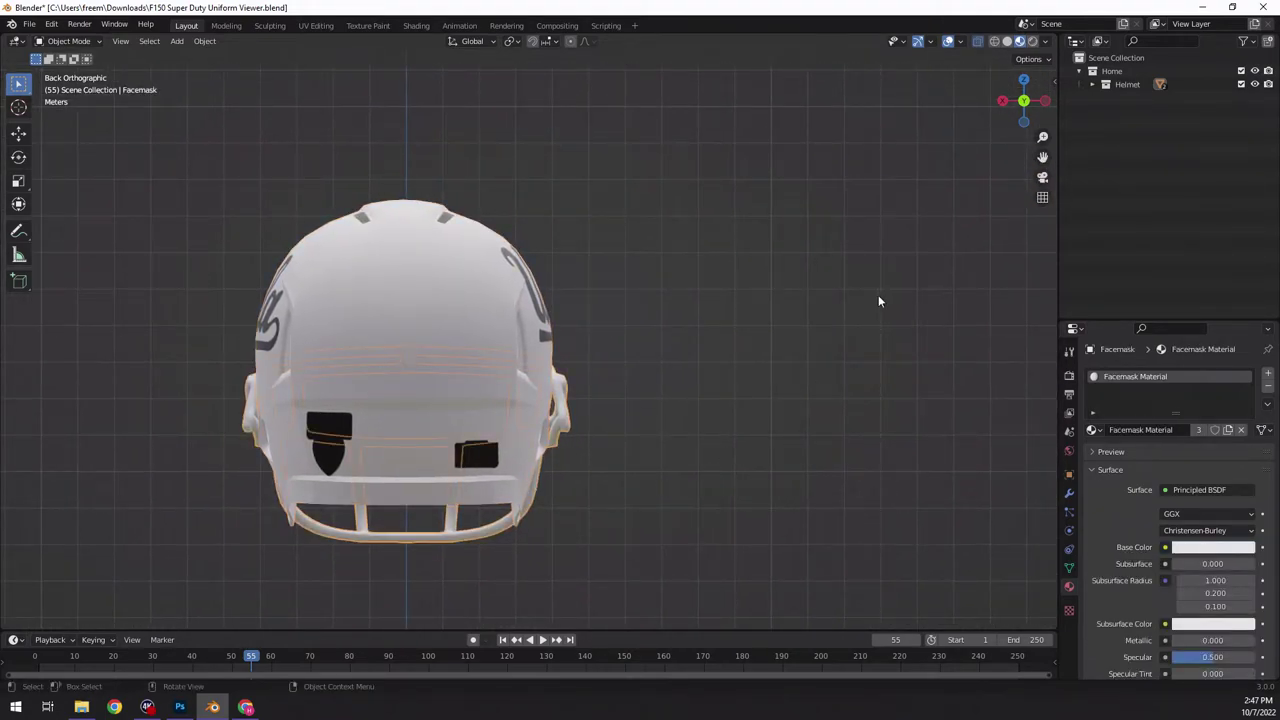
left_click(483, 305)
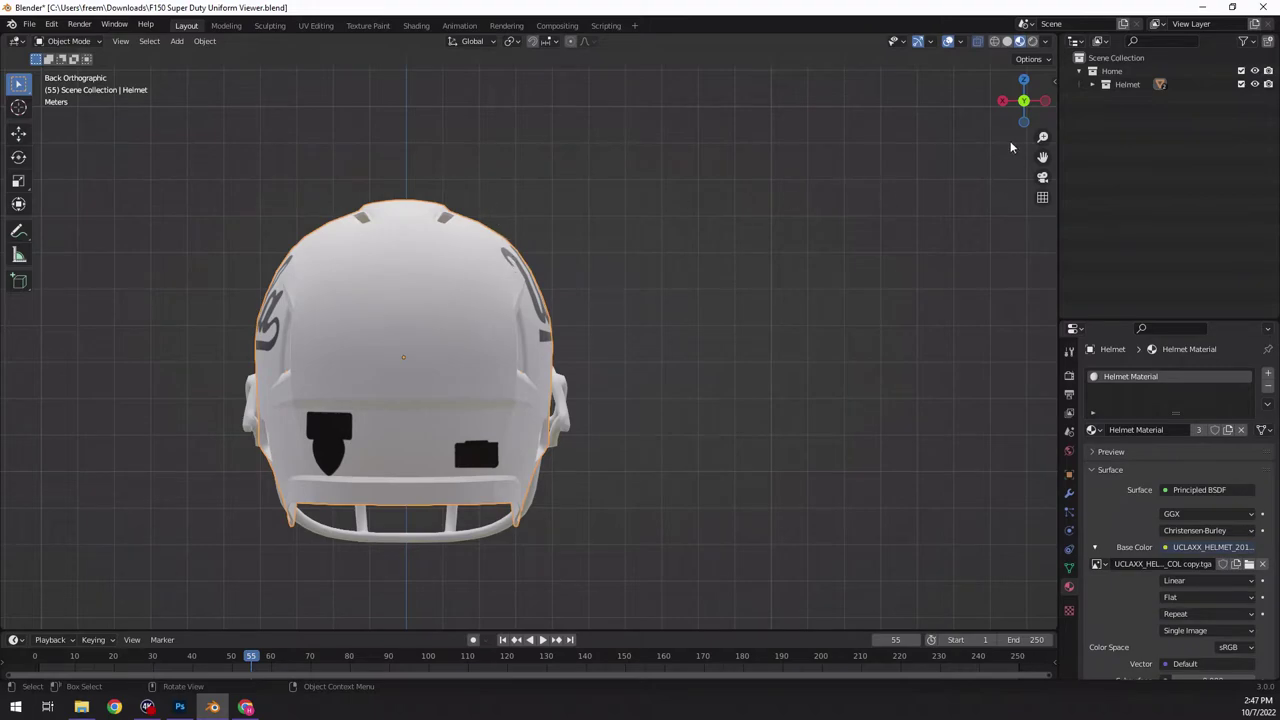
left_click_drag(1020, 102, 1045, 103)
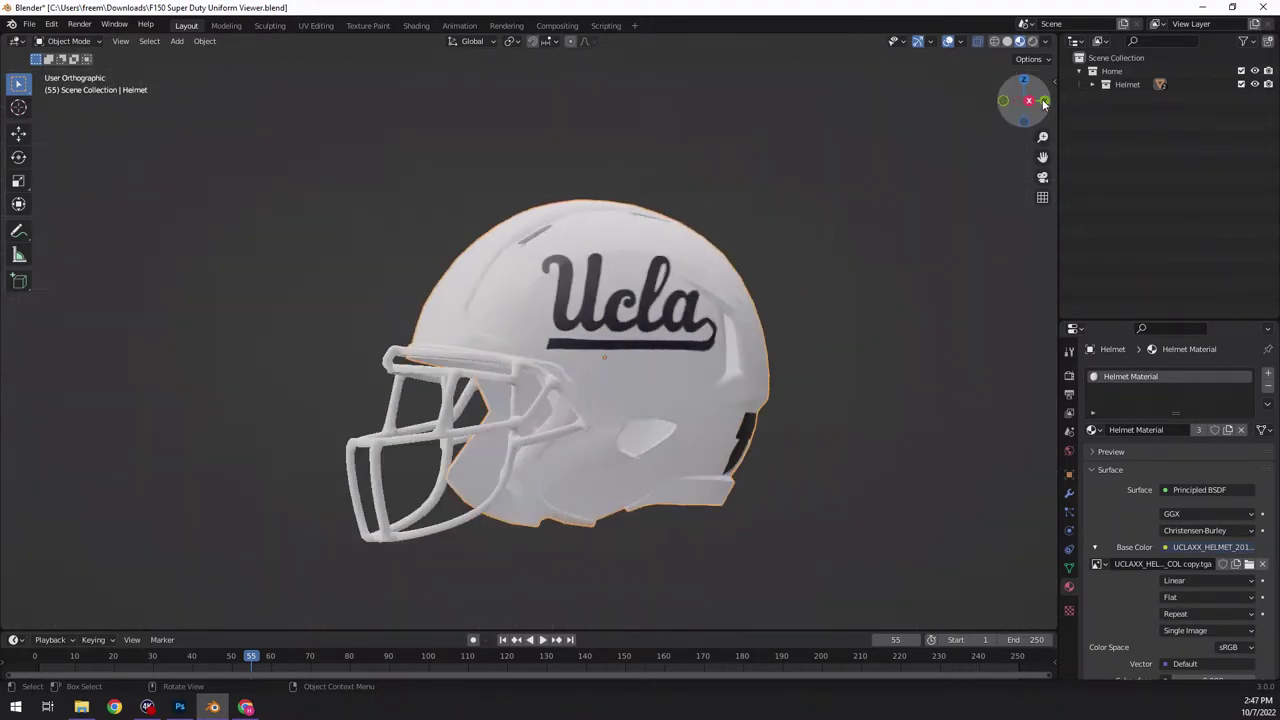
left_click(1044, 103)
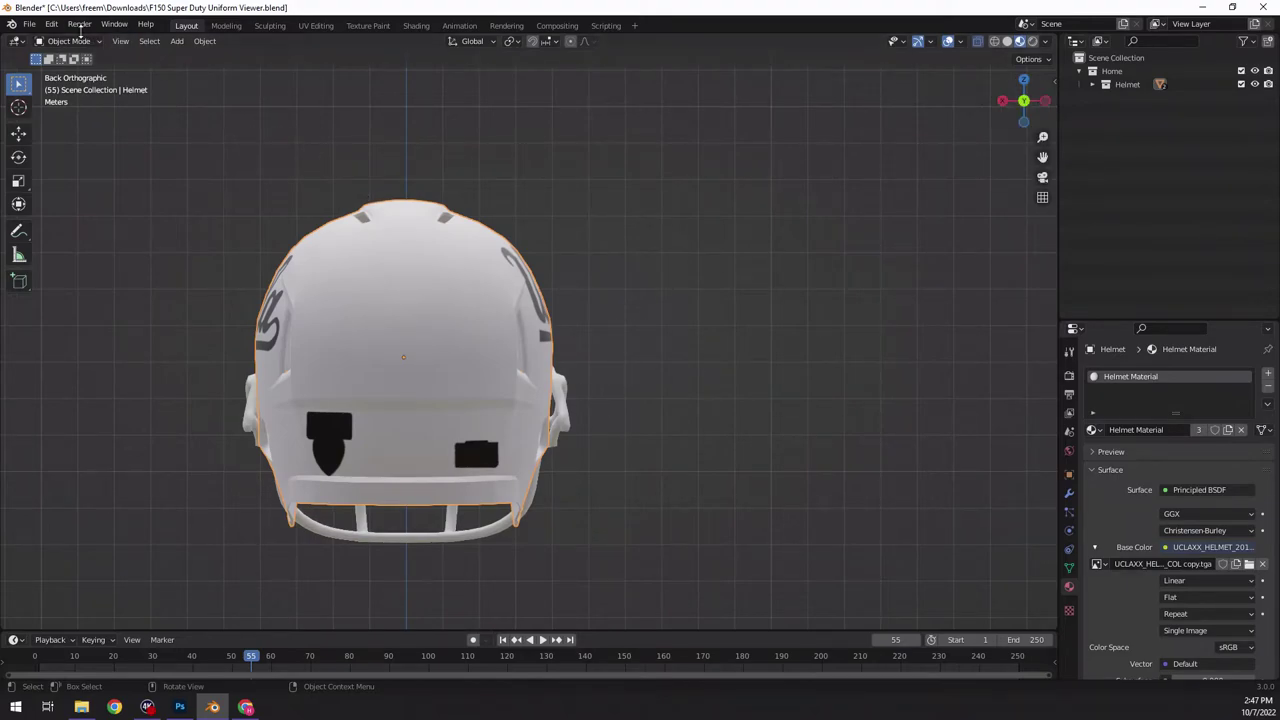
- Switch to the Shading workspace for the helmet material and bring the helmet into the 3D preview
left_click(416, 26)
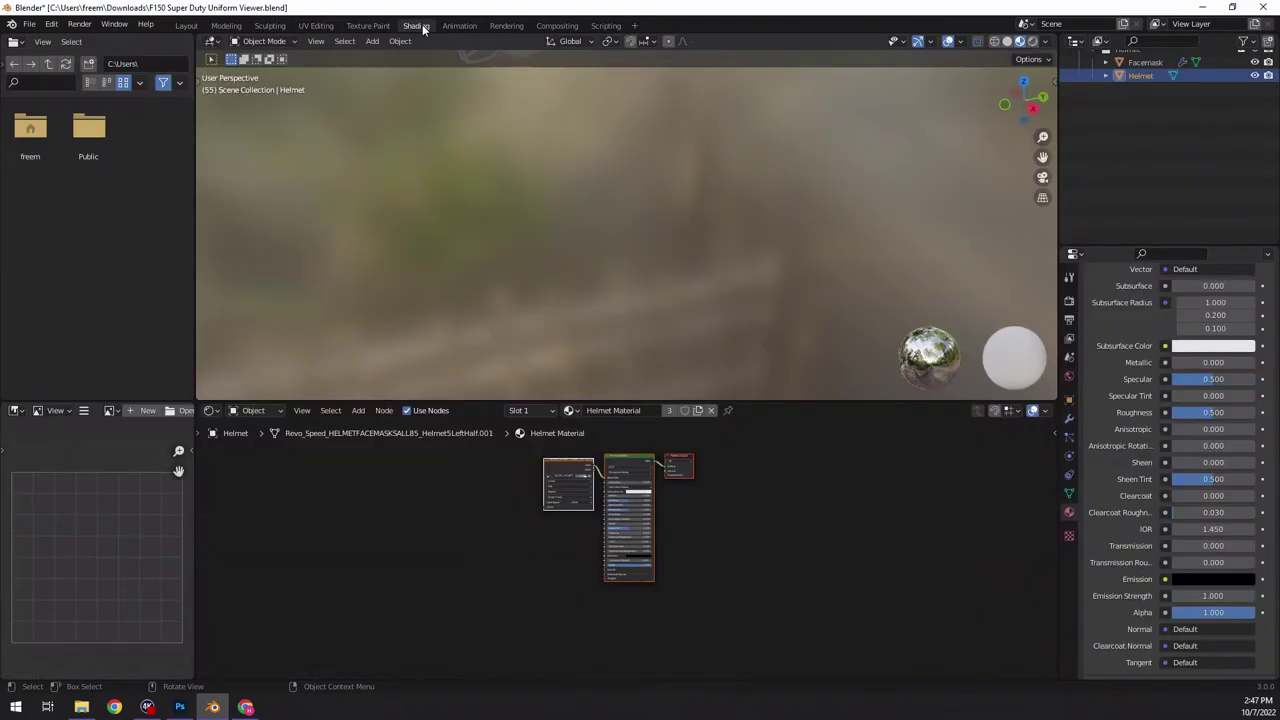
scroll(615, 470, "up", 1)
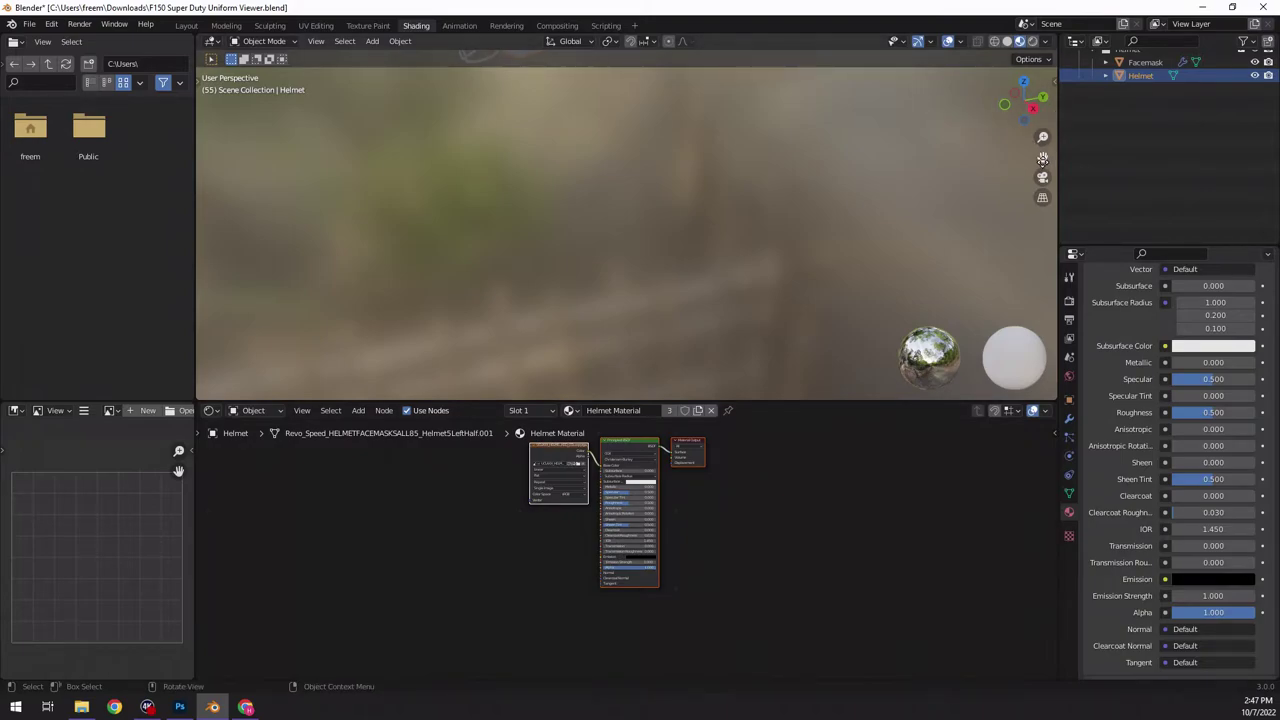
scroll(612, 149, "down", 3)
scroll(577, 113, "up", 2)
left_click_drag(1054, 160, 1110, 208)
scroll(654, 177, "up", 3)
scroll(685, 177, "up", 2)
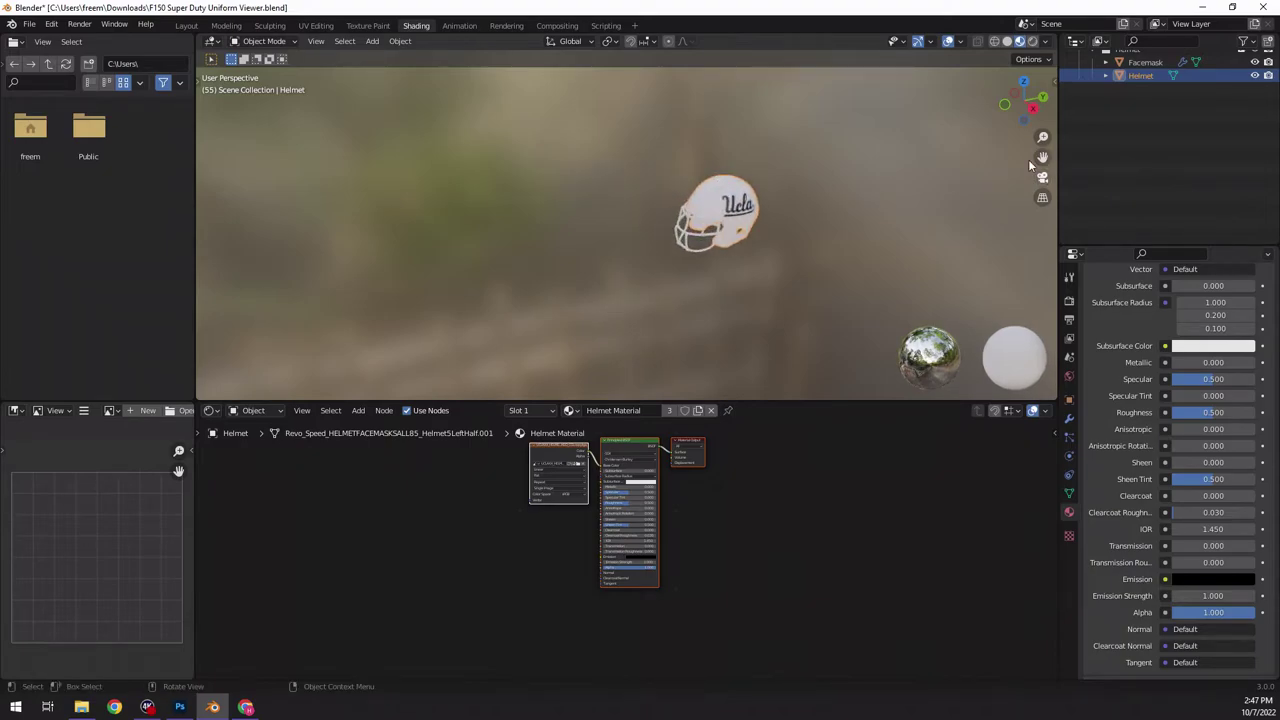
- Delete the UCLAXX helmet image texture node that feeds the Principled BSDF's base color in the Helmet Material
left_click_drag(1043, 153, 949, 153)
left_click(646, 191)
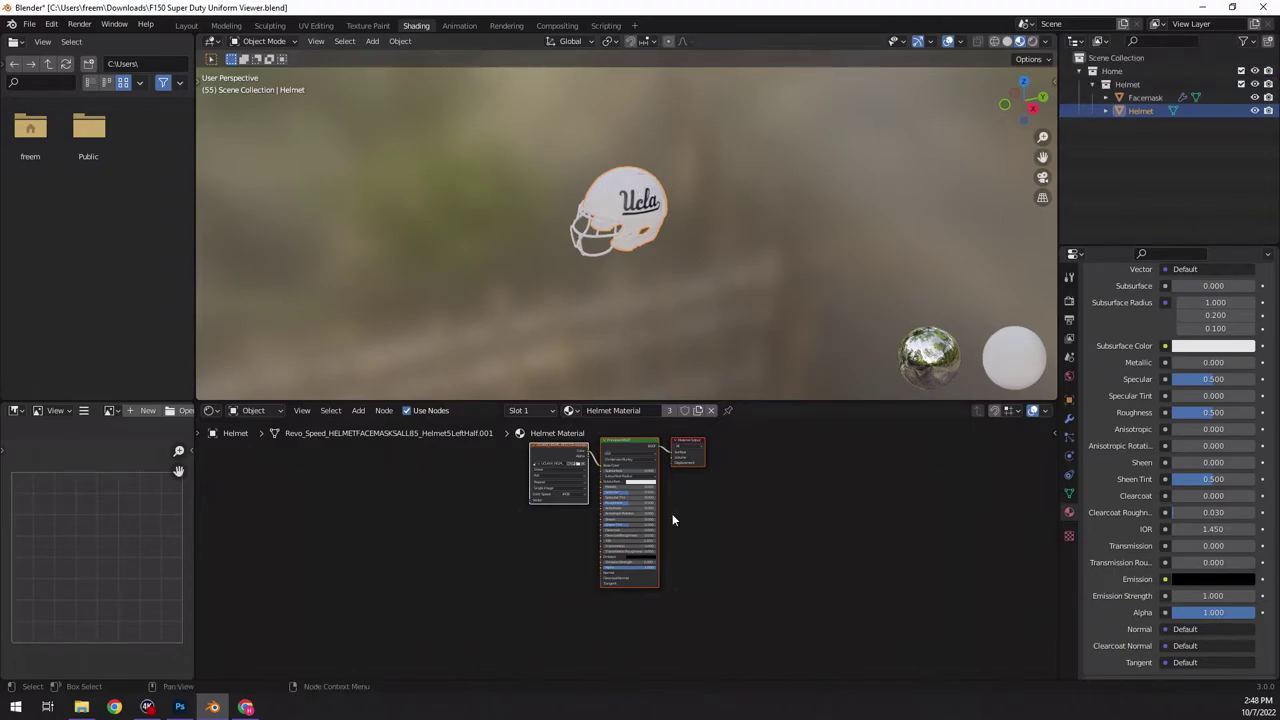
scroll(572, 488, "up", 2)
scroll(572, 488, "up", 1)
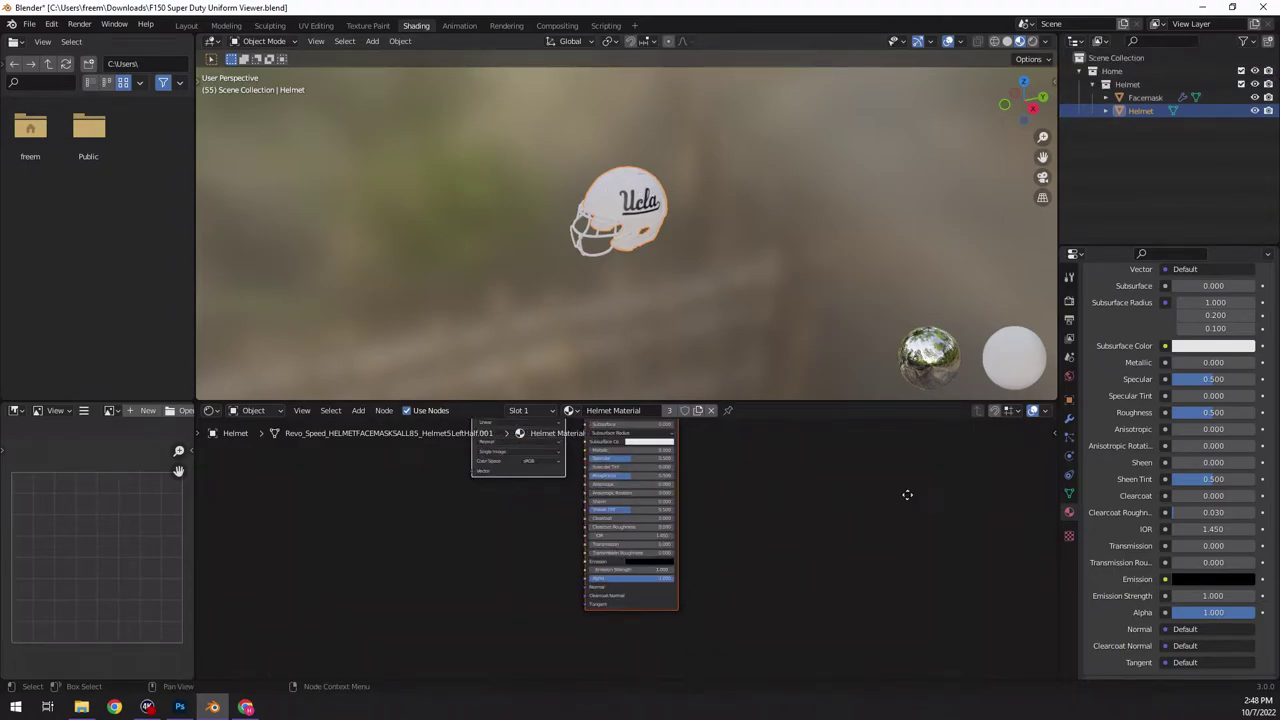
middle_click_drag(737, 420, 798, 552)
scroll(678, 514, "up", 2)
scroll(674, 517, "up", 1)
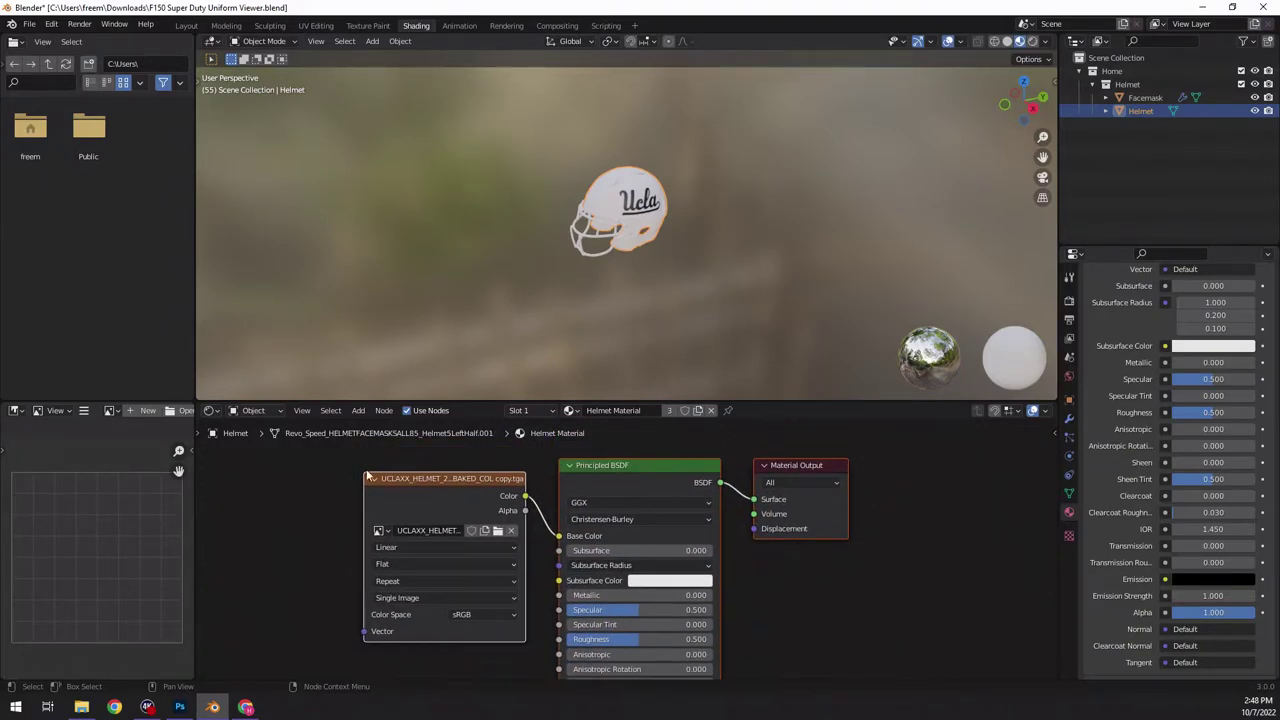
left_click(491, 476)
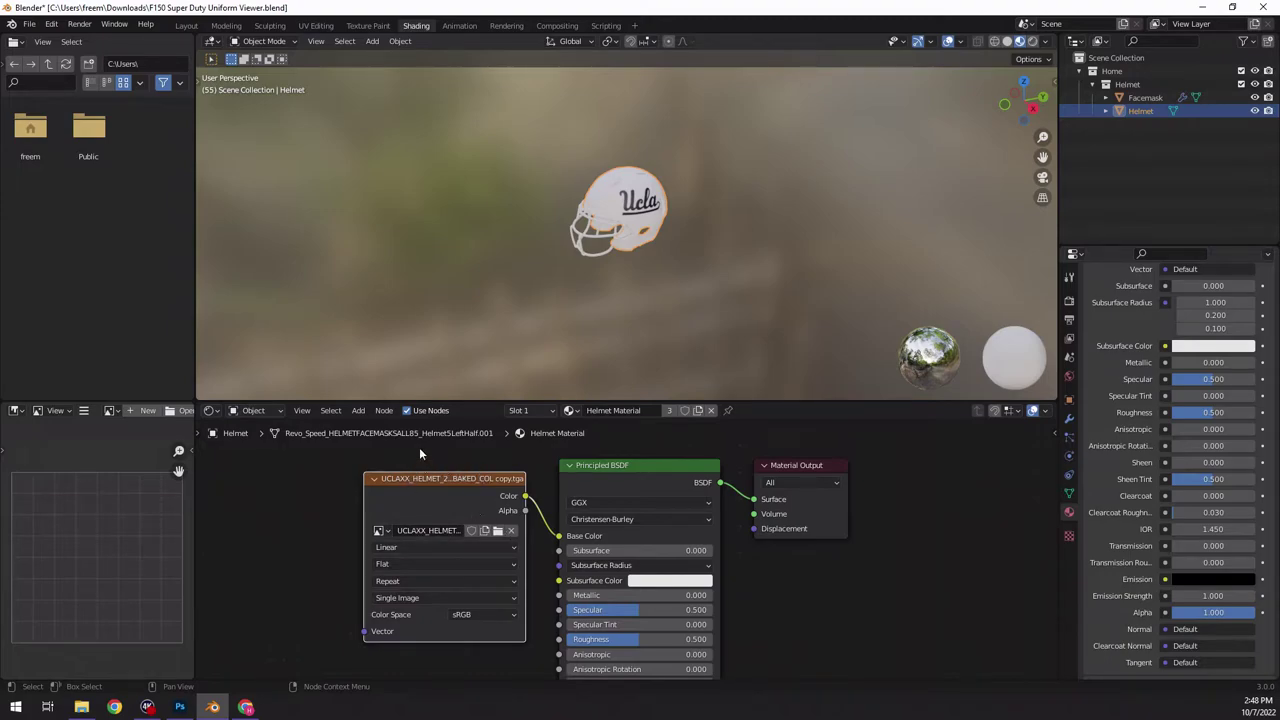
key("x")
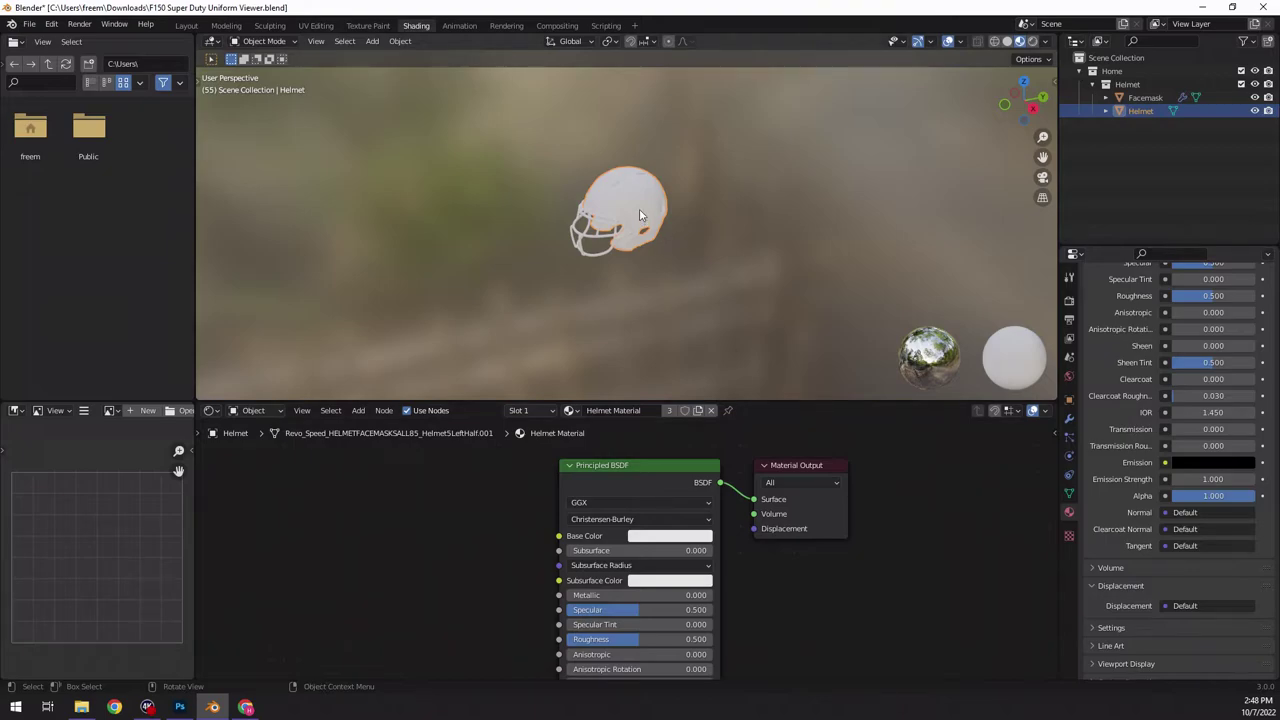
- Examine the Helmet Material's properties, from its preview and surface settings through to displacement and custom properties
scroll(1160, 461, "up", 8)
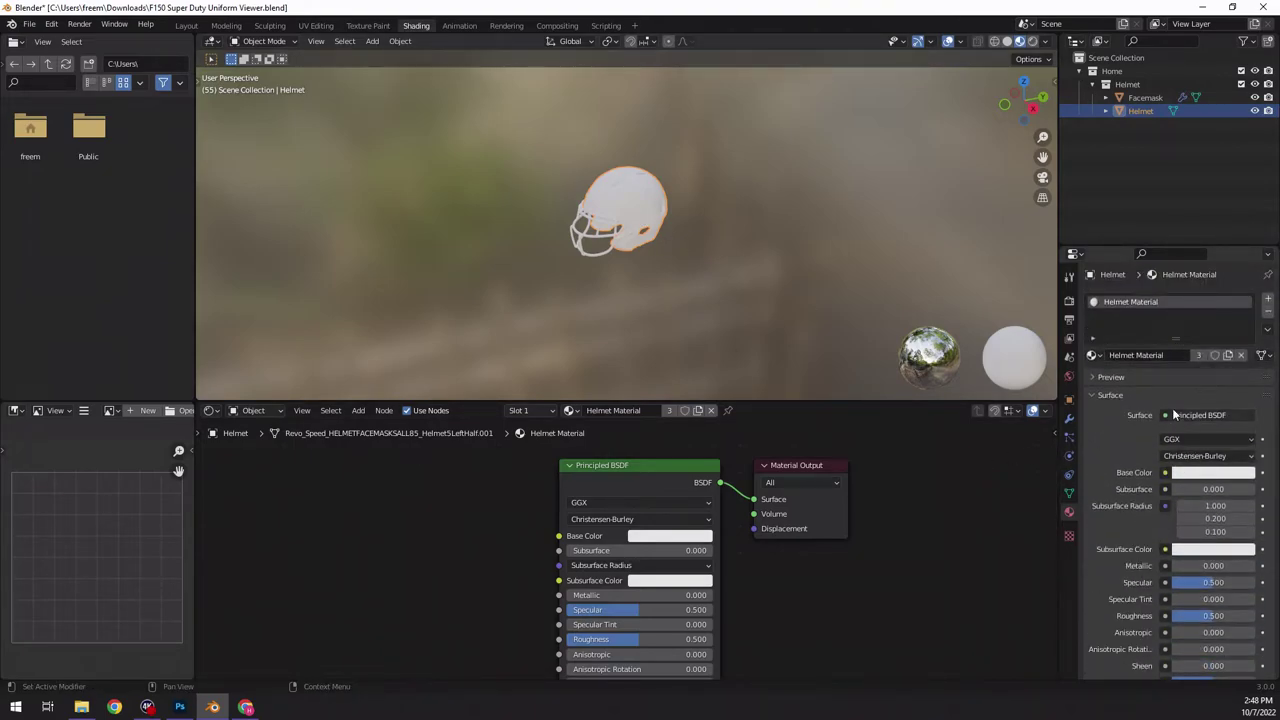
scroll(1131, 432, "down", 8)
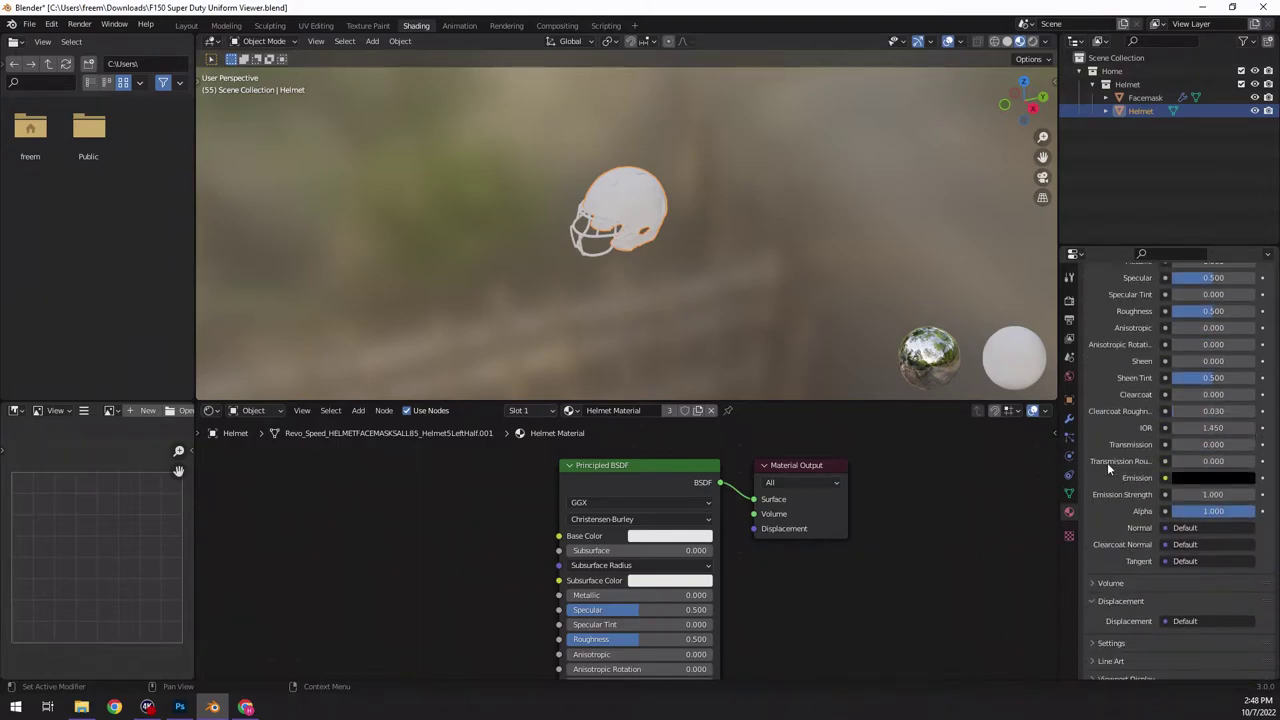
scroll(1107, 462, "up", 8)
scroll(540, 571, "up", 1)
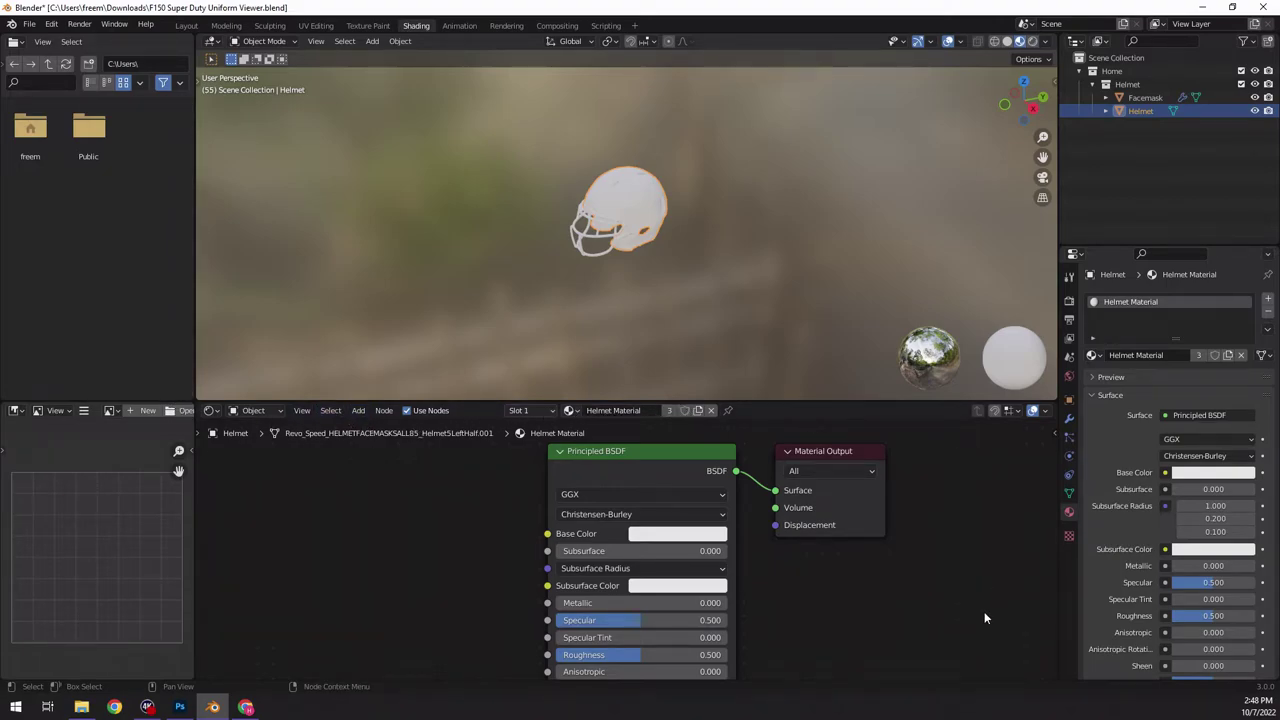
left_click(1068, 279)
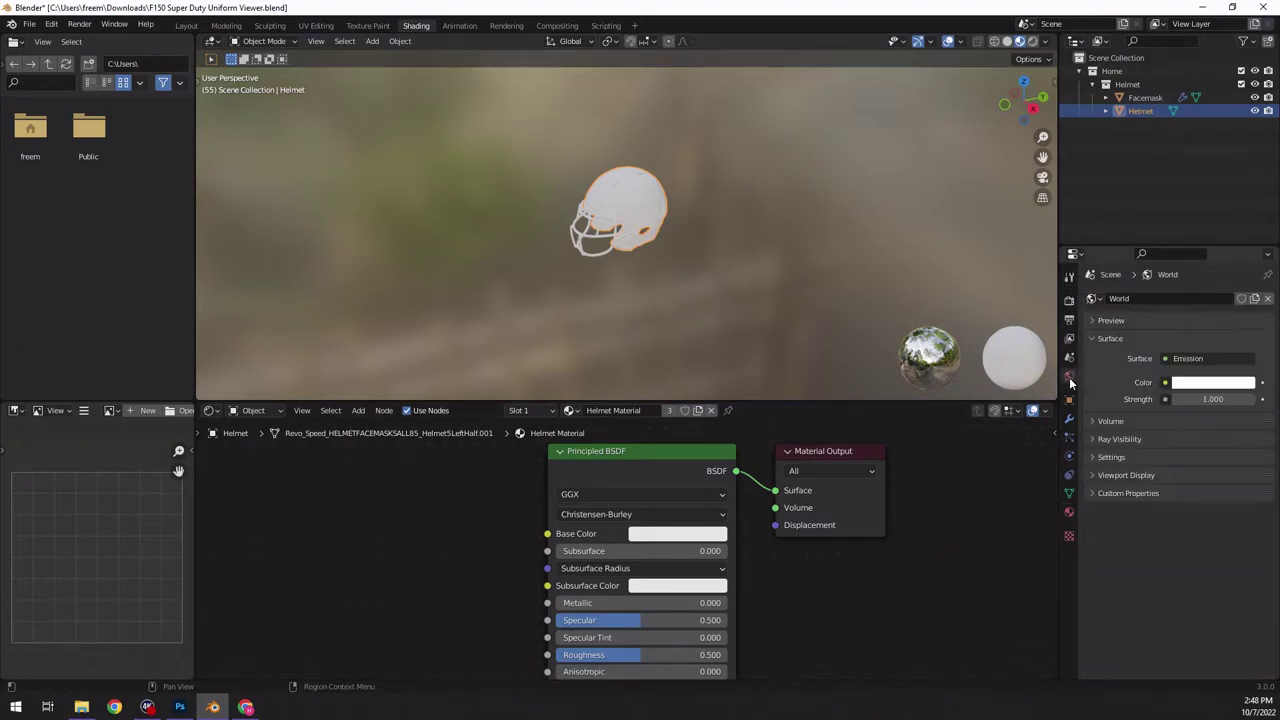
left_click(1069, 513)
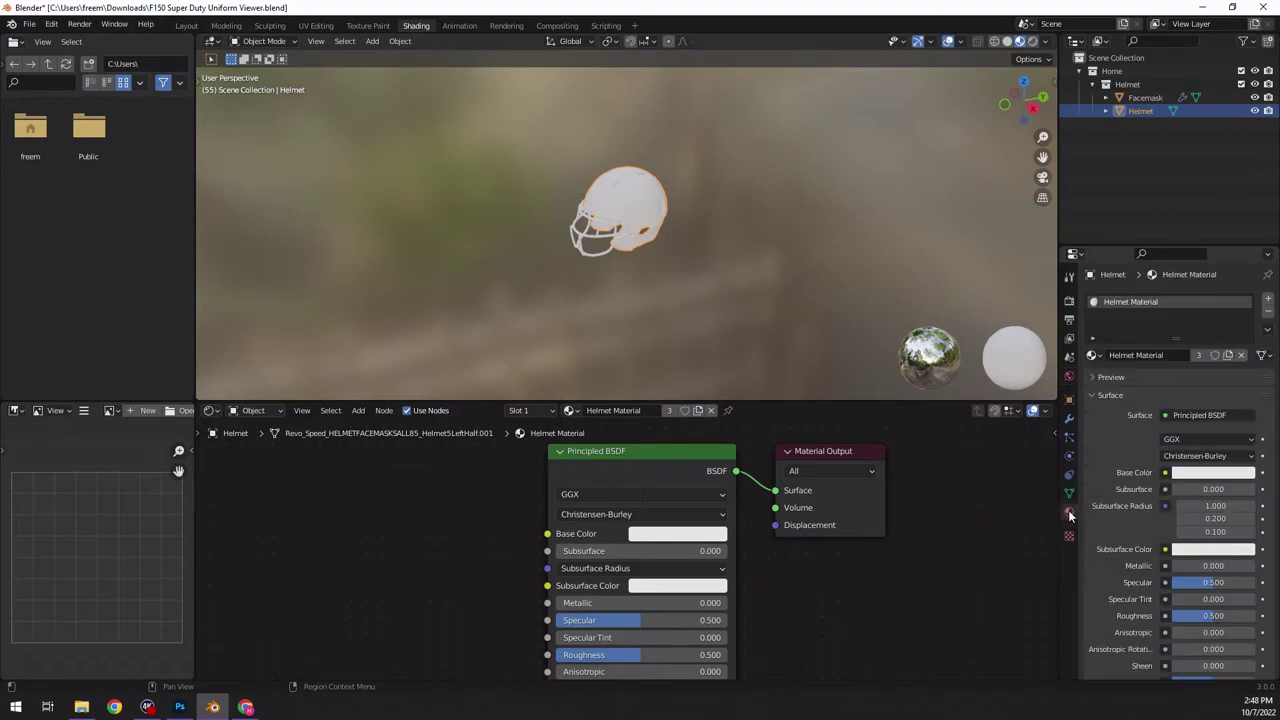
scroll(1115, 456, "down", 6)
scroll(1115, 449, "up", 6)
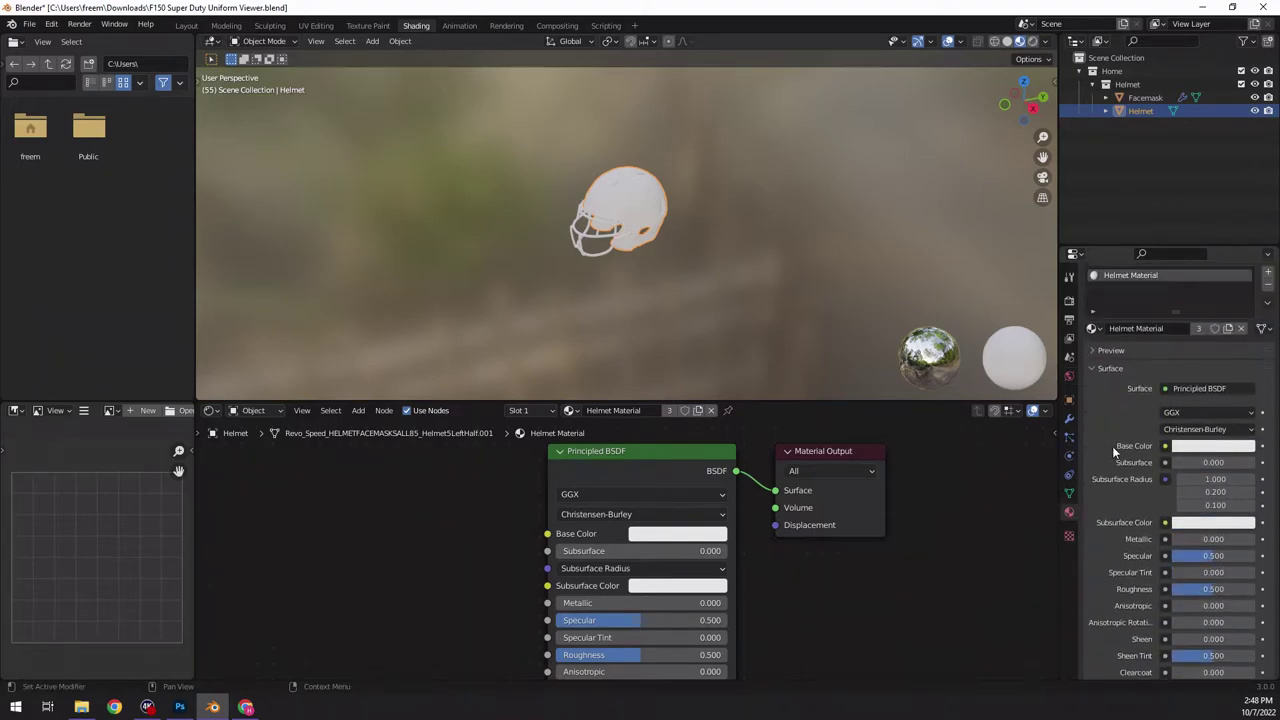
left_click(1120, 380)
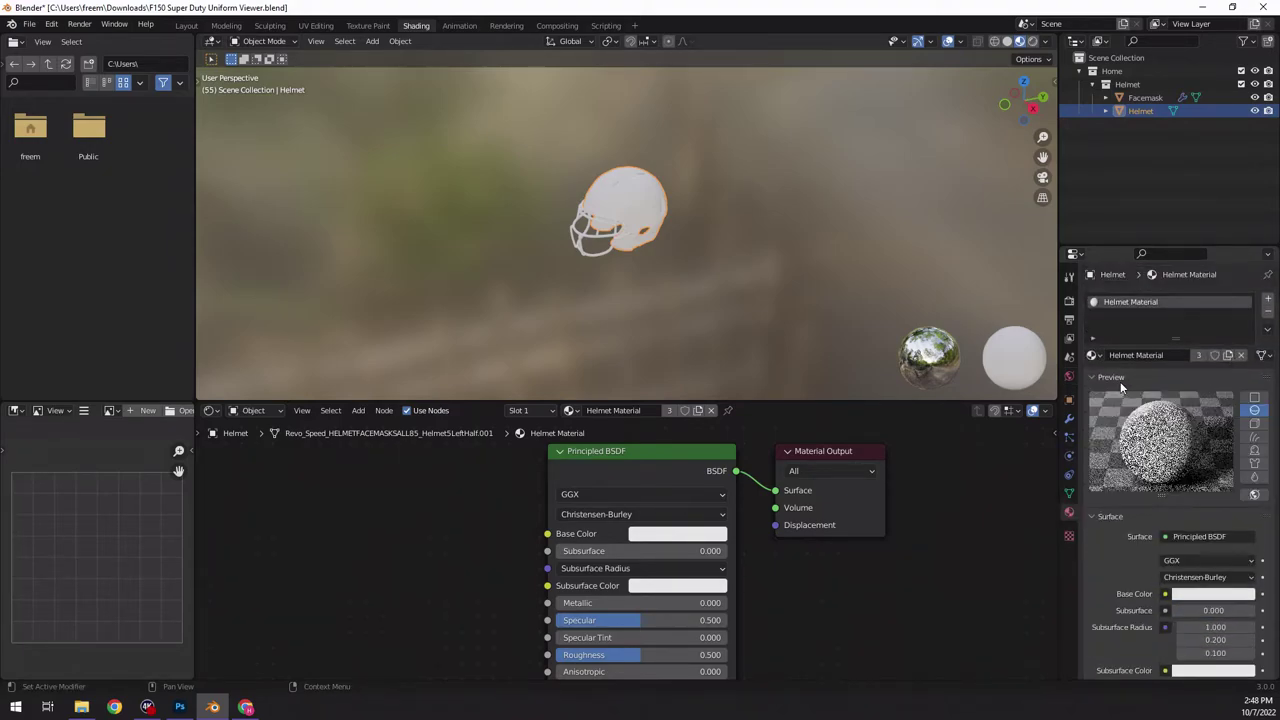
left_click(1116, 378)
scroll(1112, 484, "down", 6)
scroll(1124, 484, "down", 4)
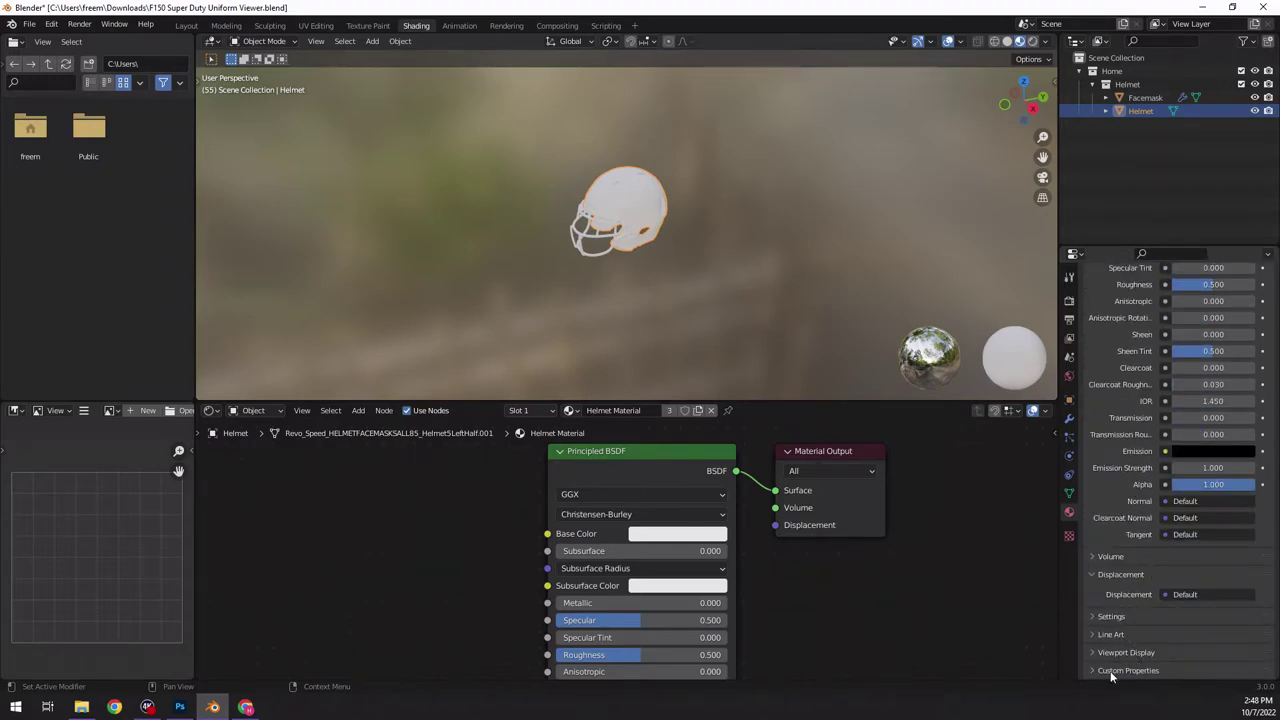
- Add an Image Texture node to the Helmet Material and place it in front of the Principled BSDF node
left_click(360, 411)
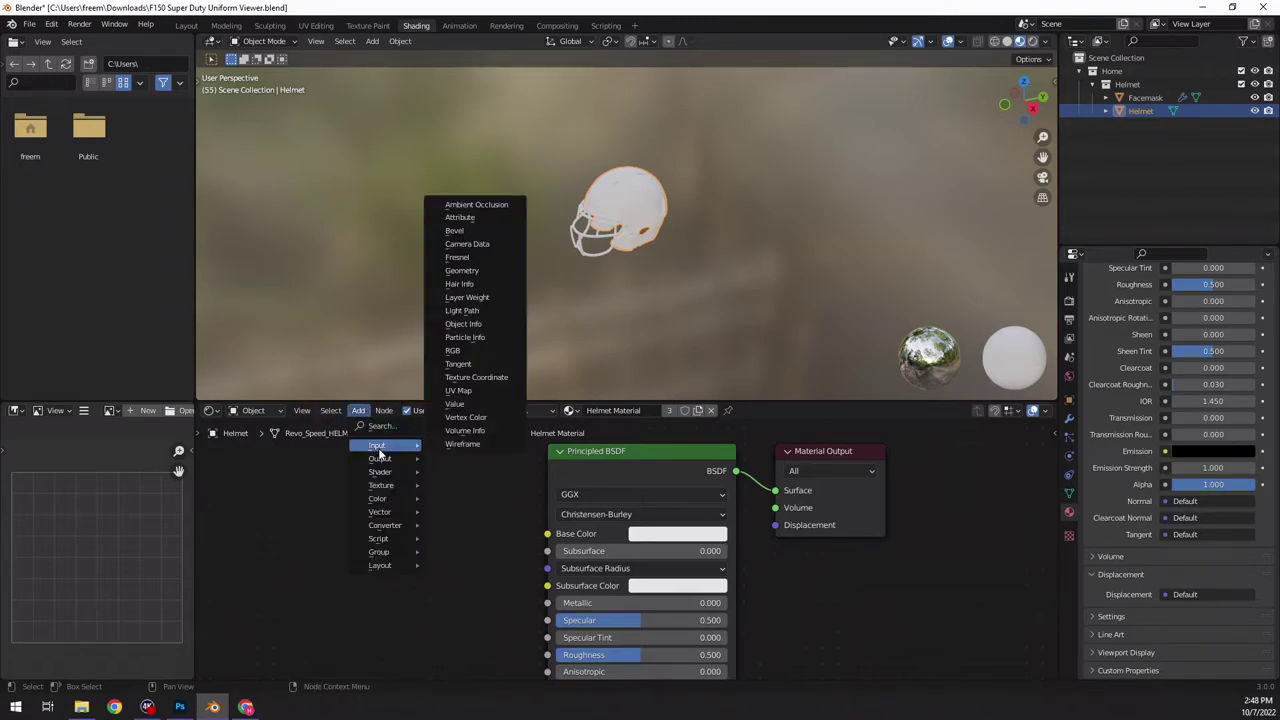
mouse_move(400, 486)
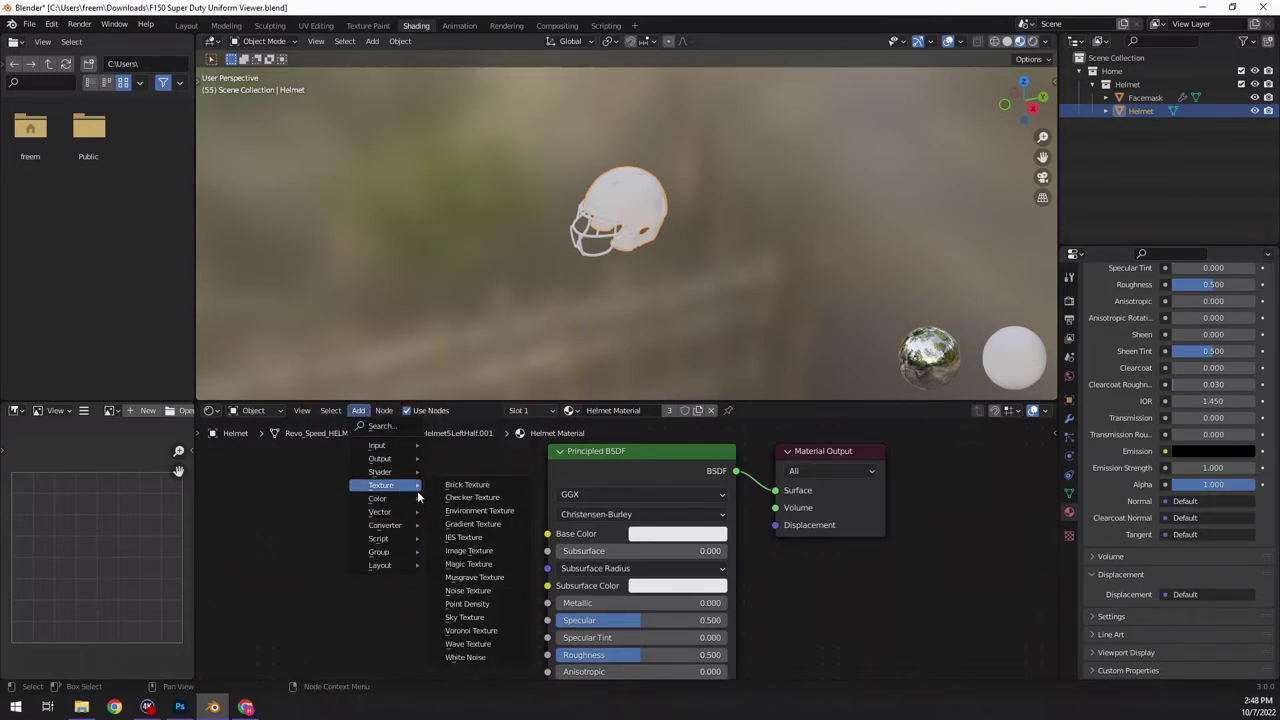
left_click(475, 552)
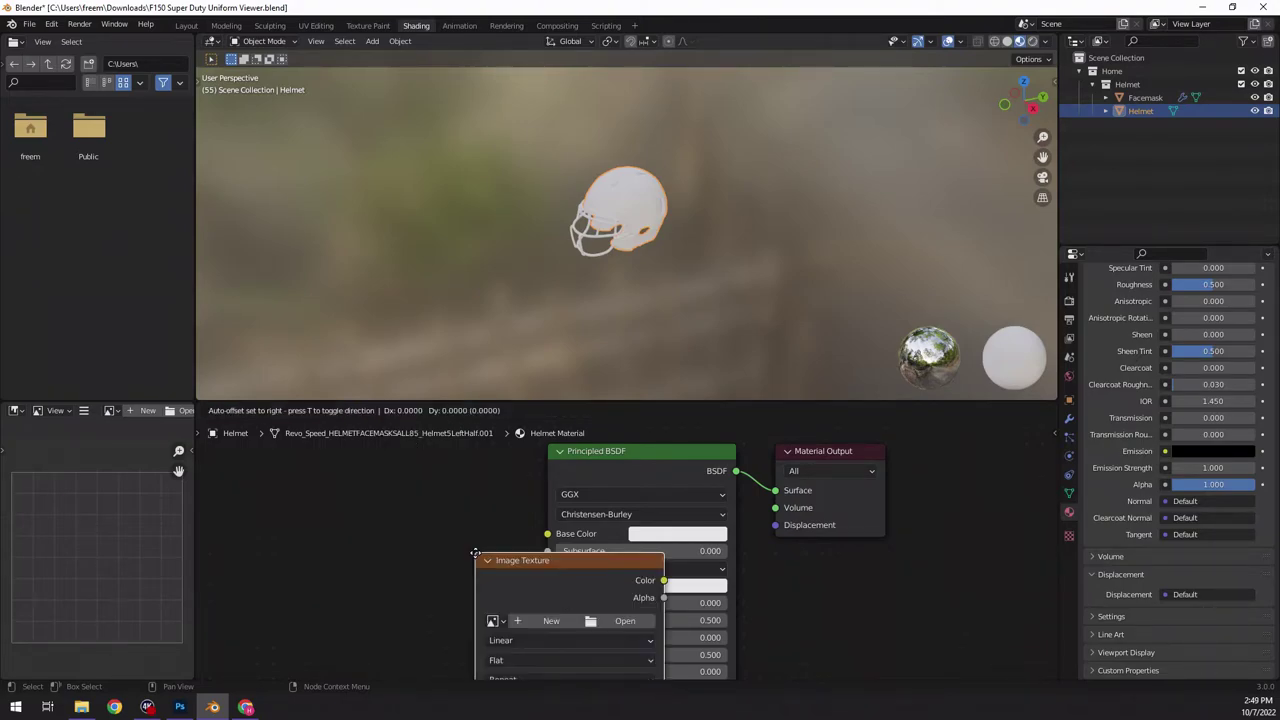
left_click(315, 471)
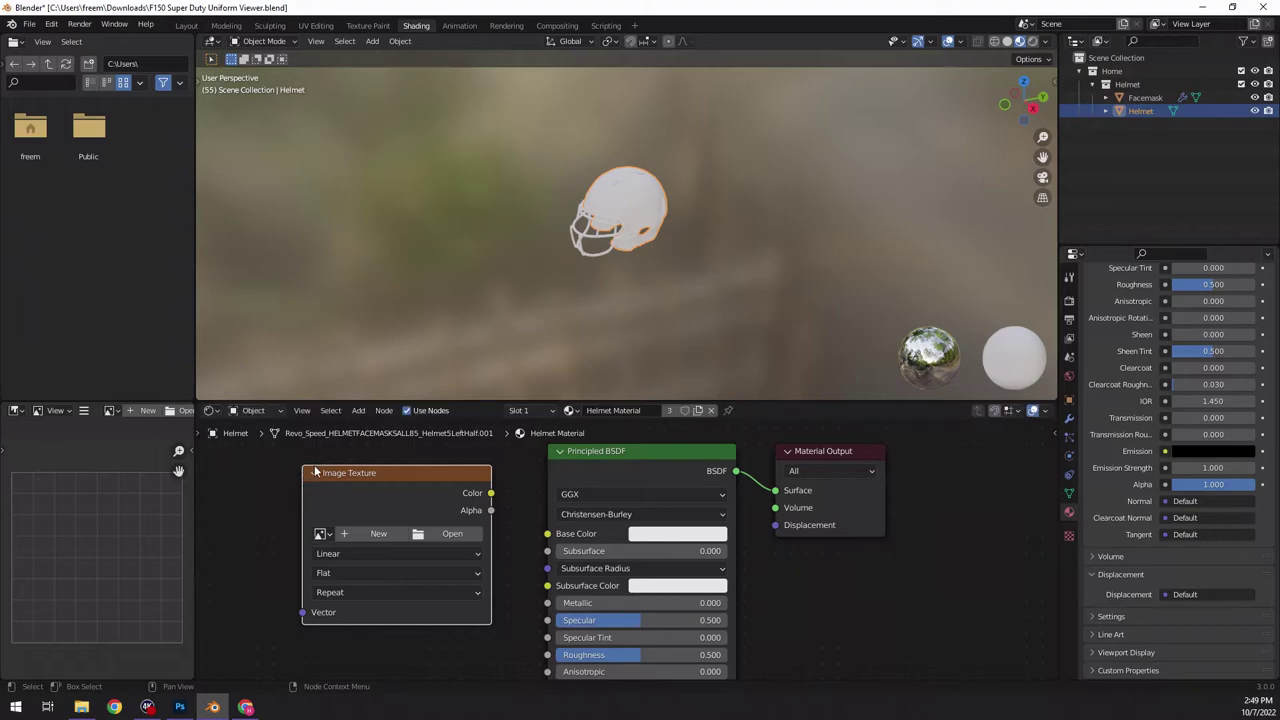
left_click(362, 412)
left_click(358, 412)
mouse_move(381, 485)
- Load UCLAXX_HELMET_2012_WHITE_HELMETBAKED_COL copy.tga from the Desktop into the Image Texture node and link its Color output to Base Color
left_click(433, 536)
scroll(515, 425, "down", 10)
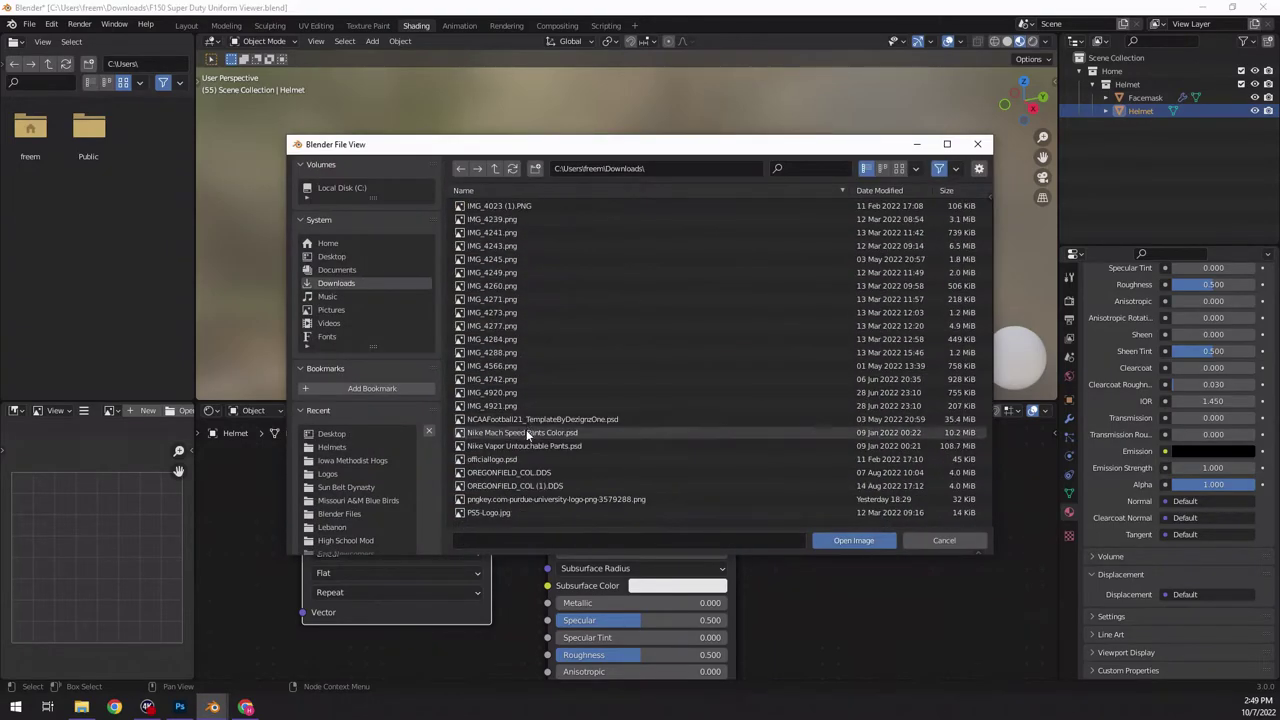
left_click(331, 256)
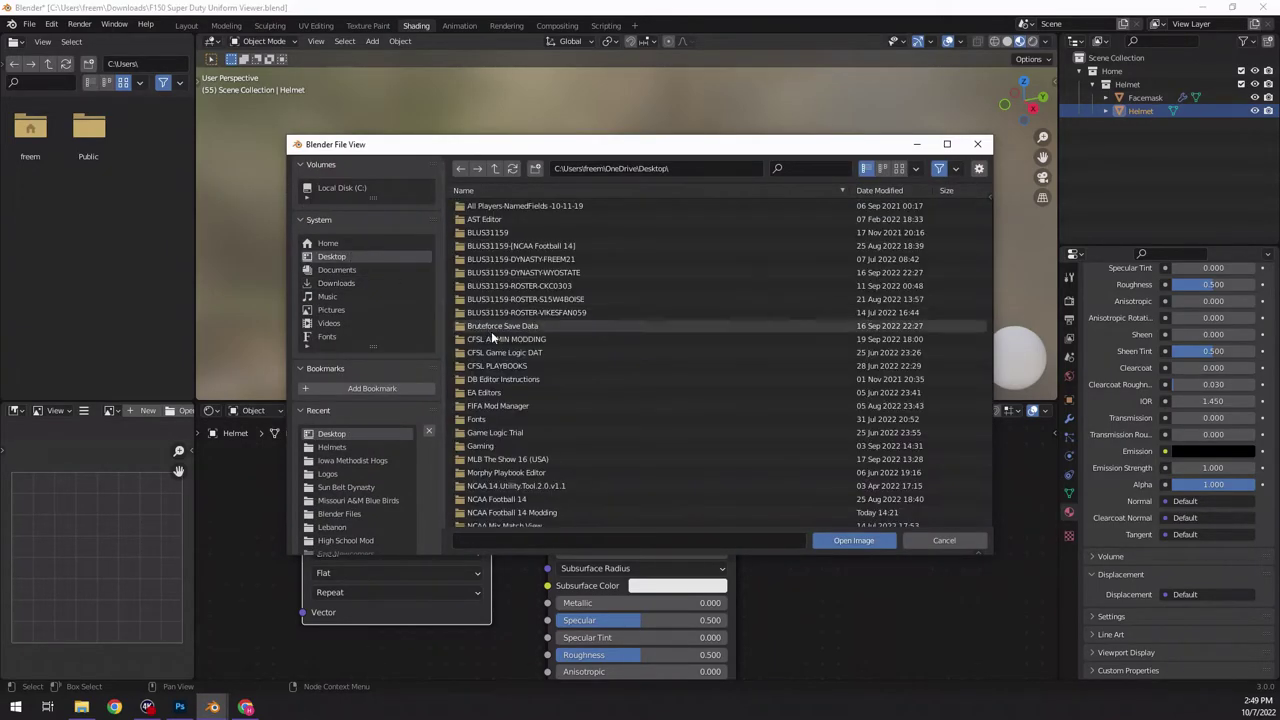
scroll(540, 385, "down", 3)
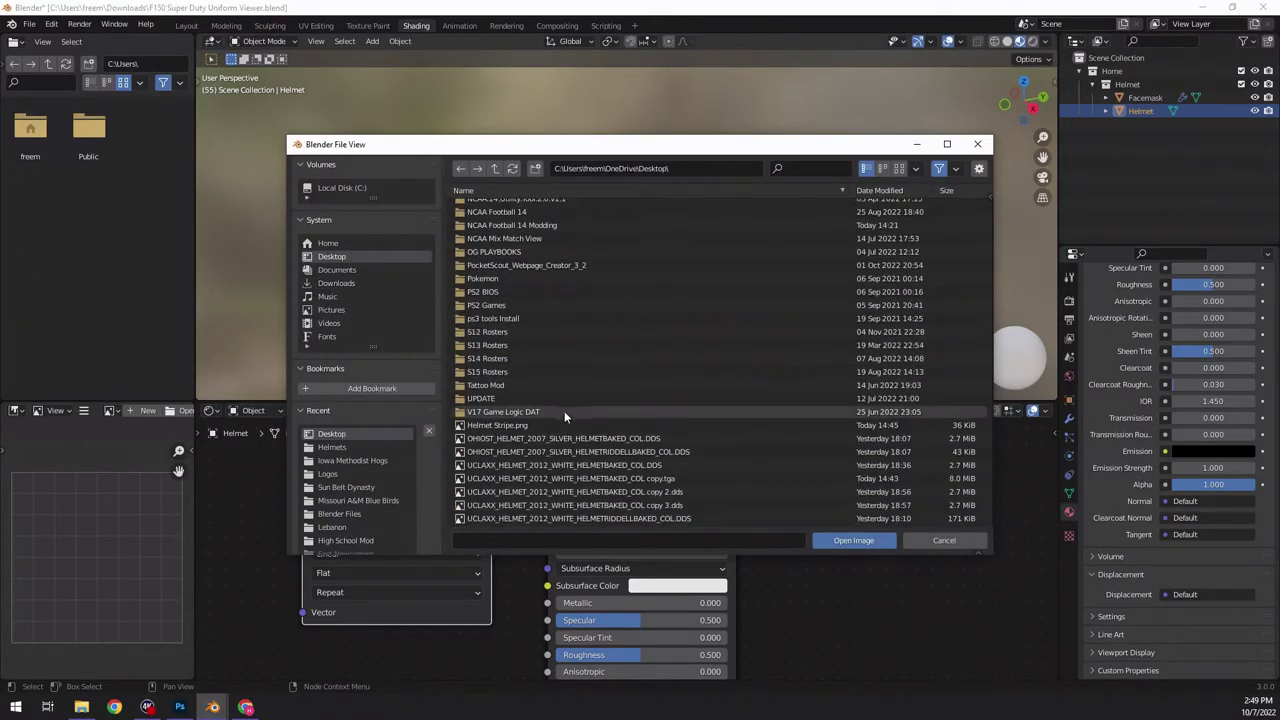
double_click(680, 482)
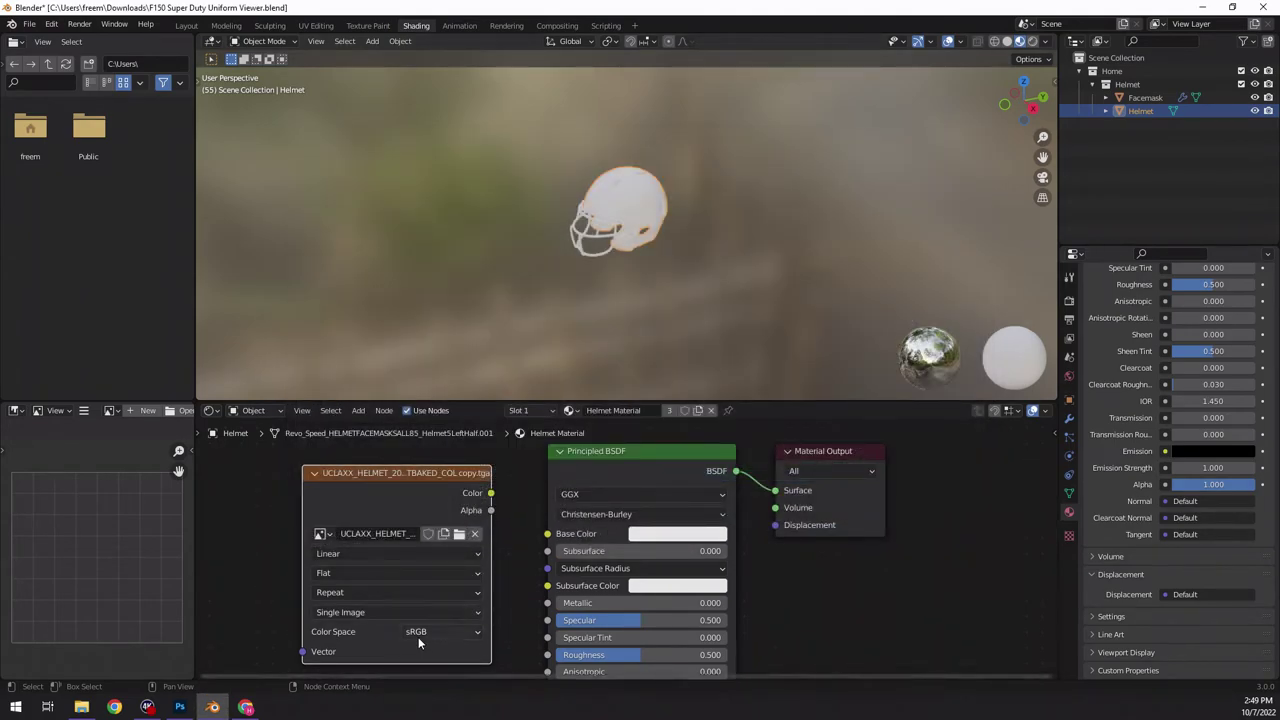
left_click_drag(491, 493, 547, 533)
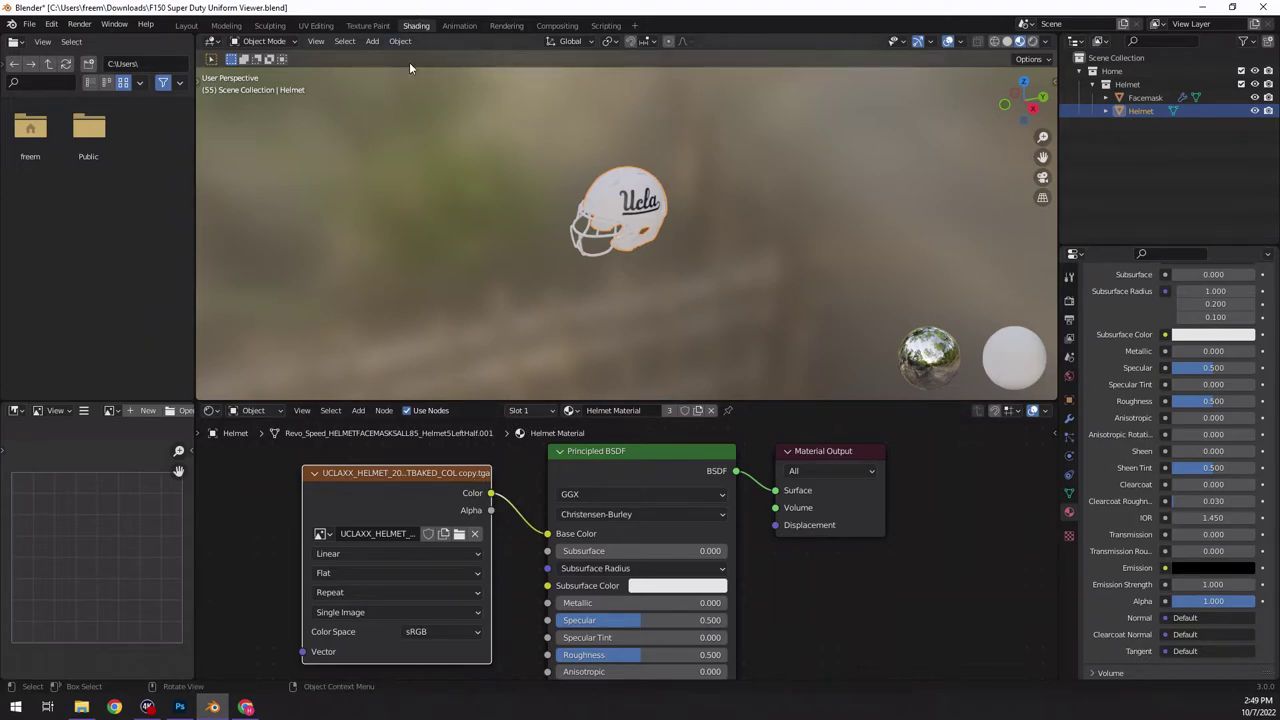
- Switch to the Texture Paint workspace for the helmet and inspect the brush's stencil texture and the helmet's UV layout
left_click(368, 27)
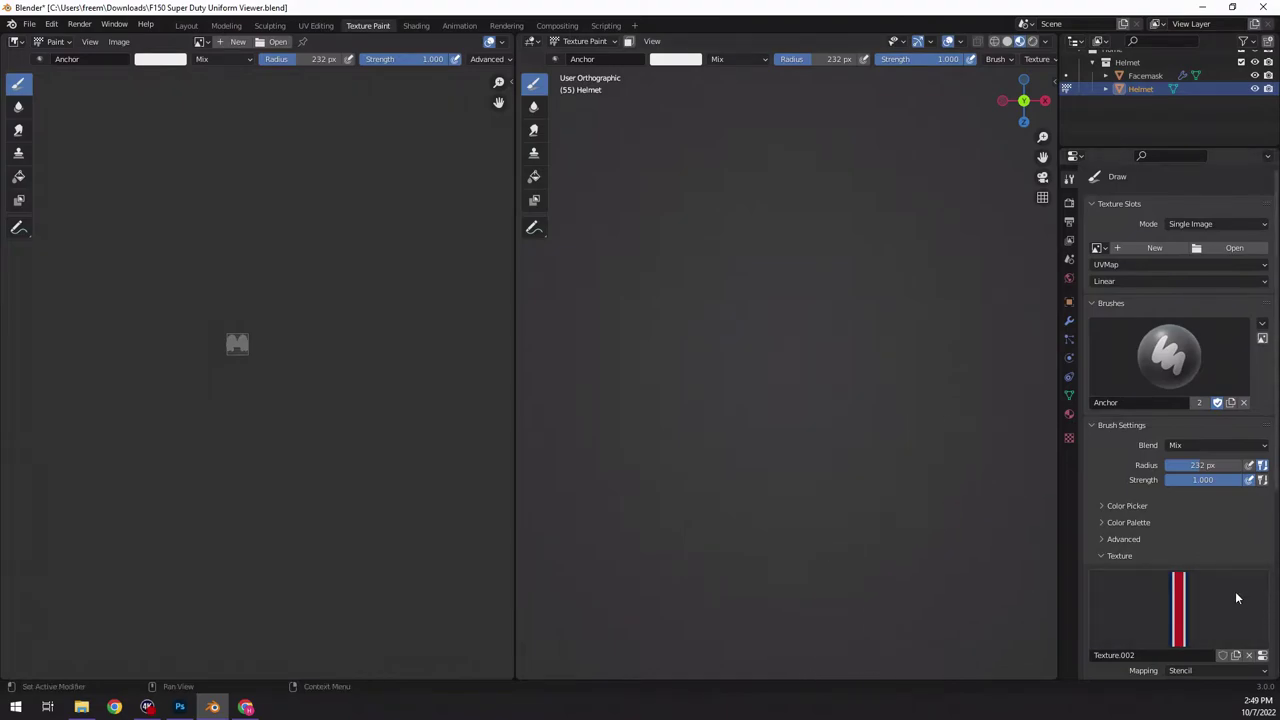
scroll(1234, 591, "down", 3)
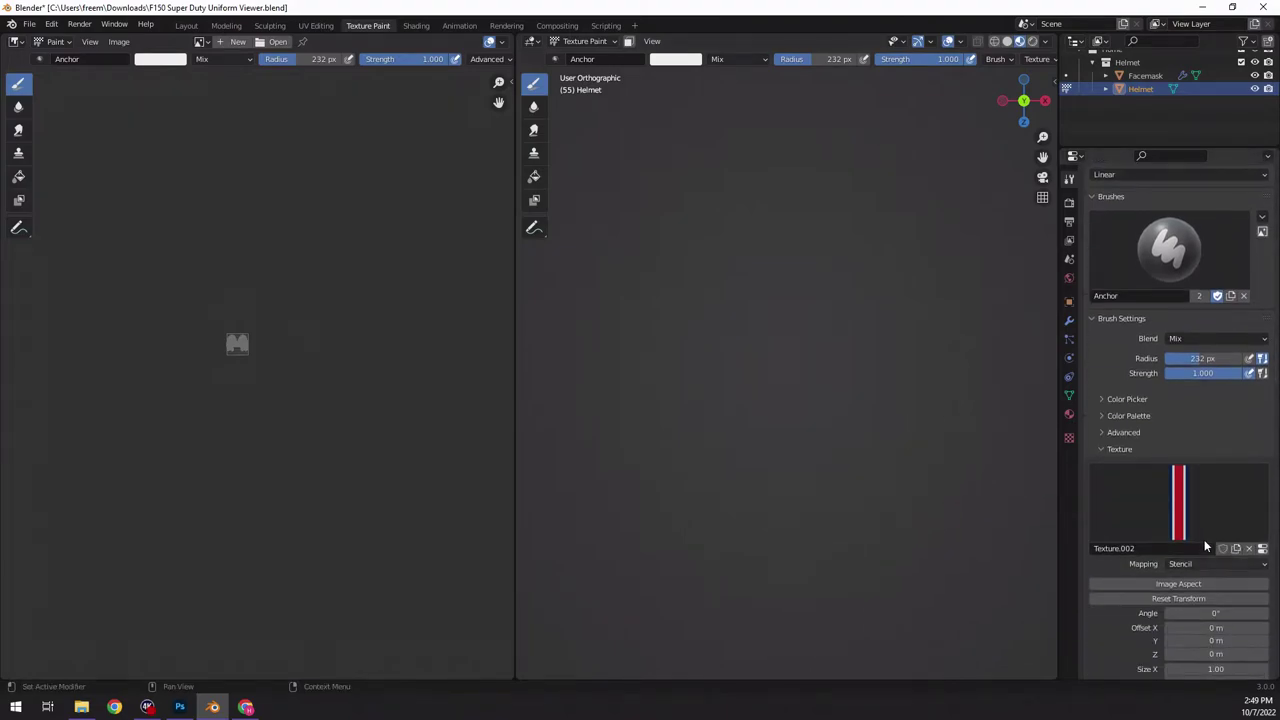
left_click(1181, 490)
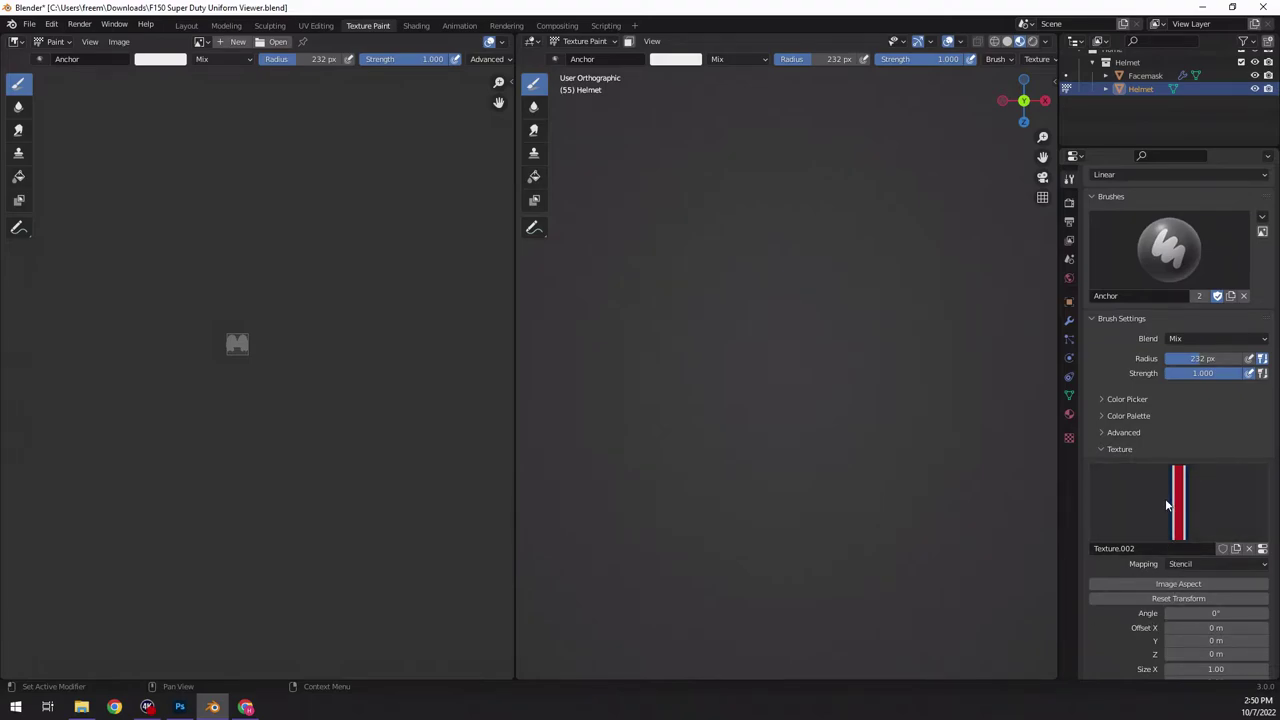
mouse_move(257, 289)
right_mouse_down()
mouse_move(208, 297)
mouse_move(200, 277)
right_mouse_up()
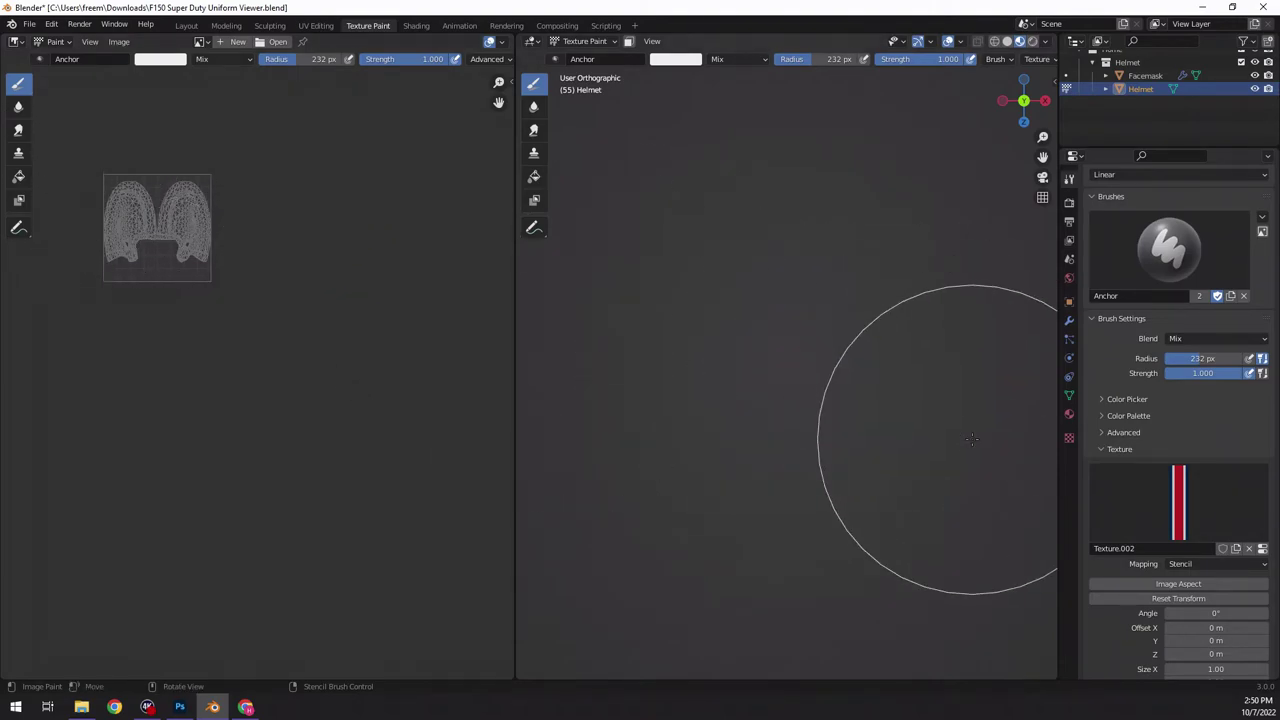
scroll(1160, 302, "up", 3)
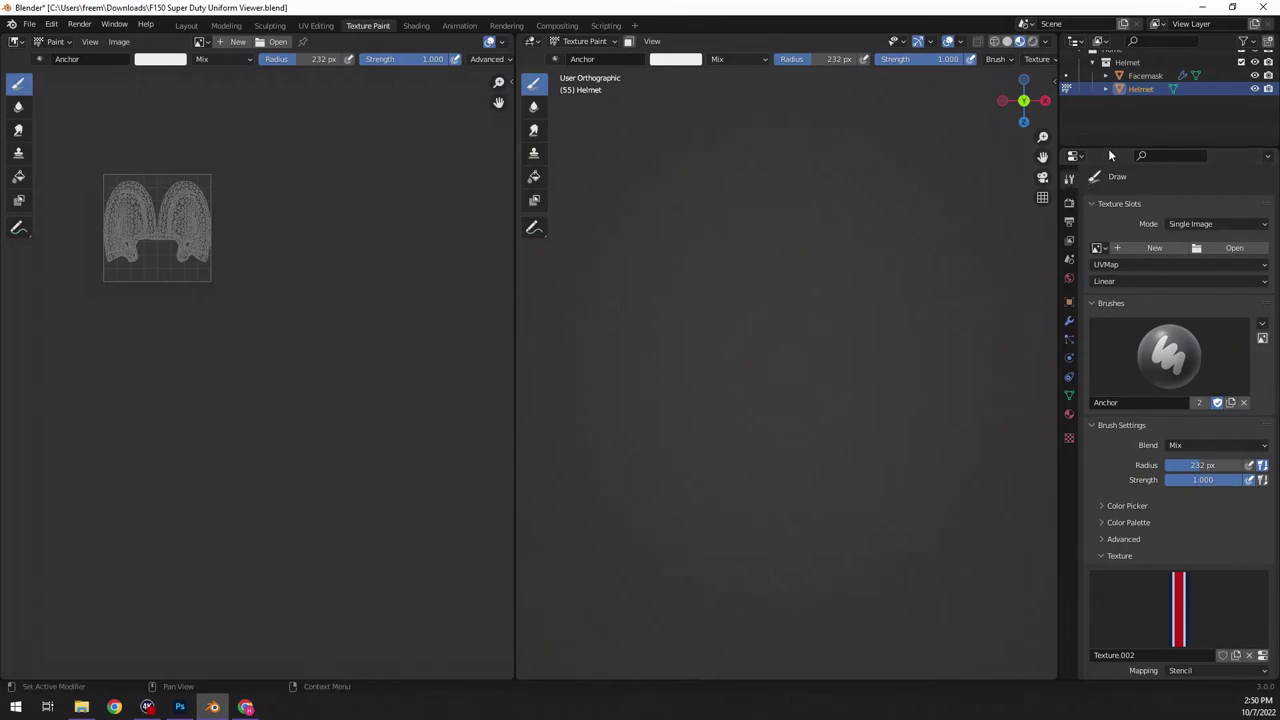
scroll(1160, 90, "up", 1)
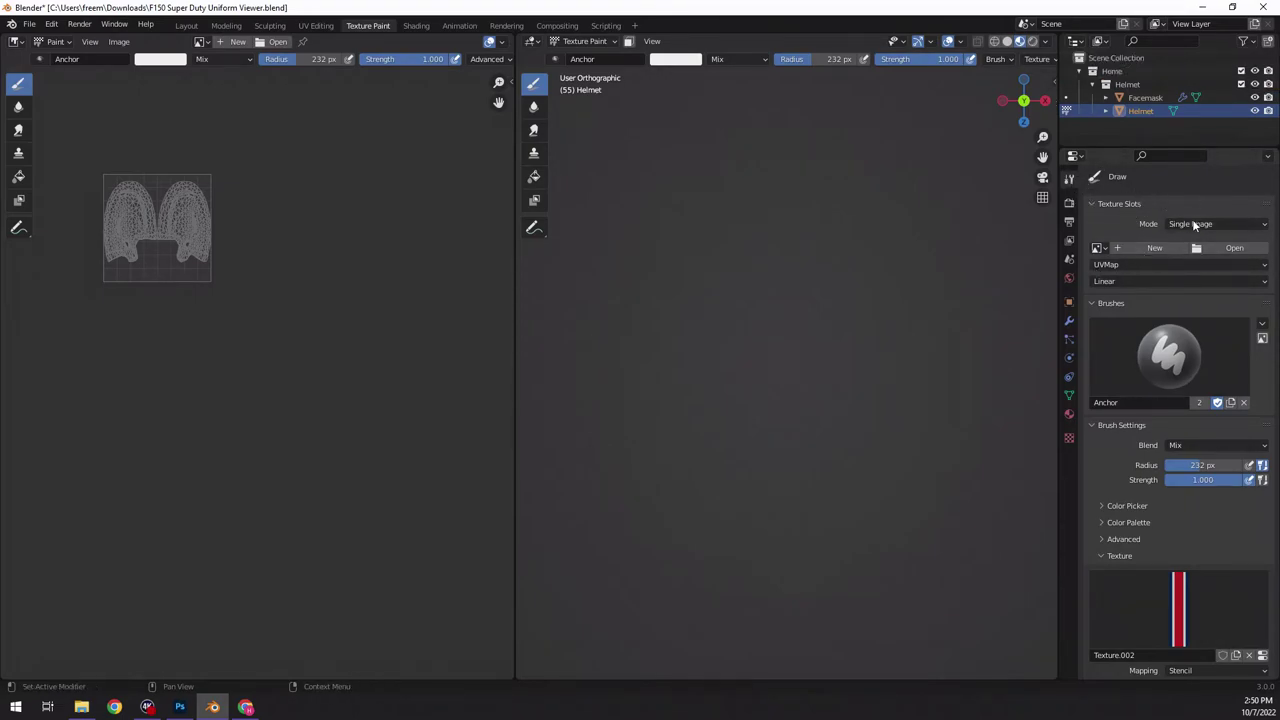
left_click(1141, 112)
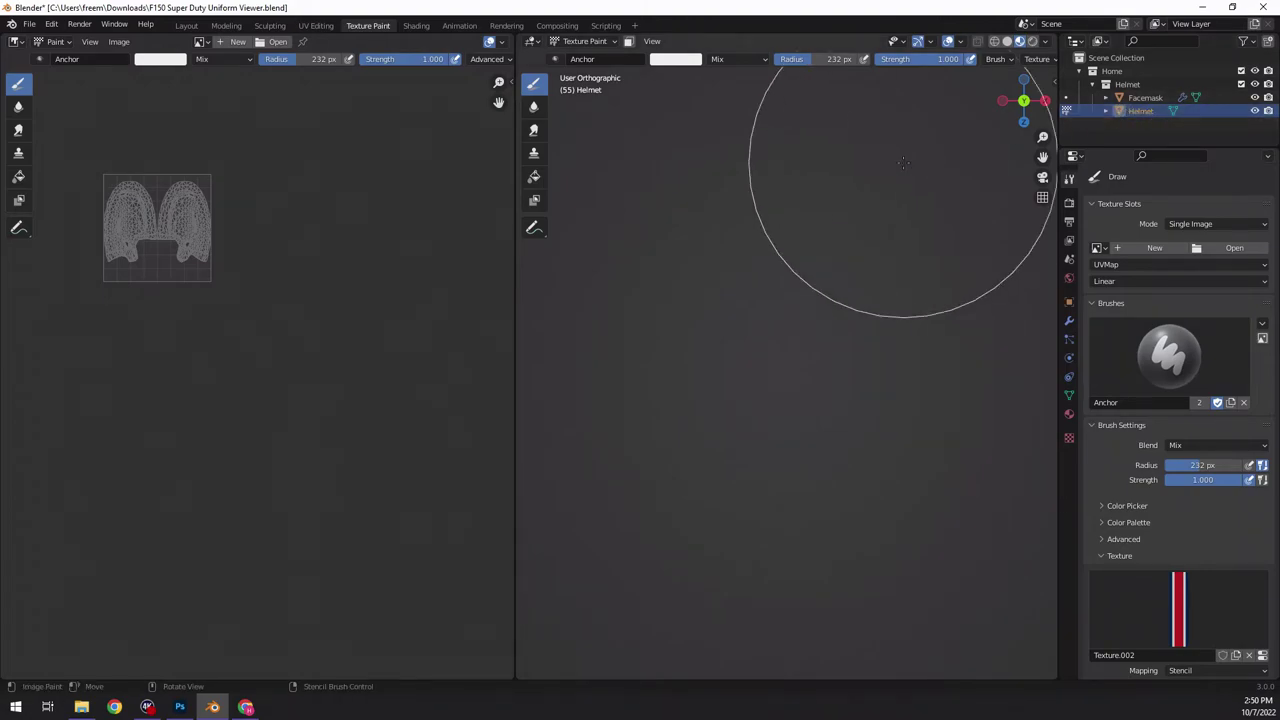
- Open UCLAXX_HELMET_2012_WHITE_HELMETBAKED_COL copy.tga from the Desktop as the single-image paint texture and fit the full layout in the image editor
left_click(1222, 247)
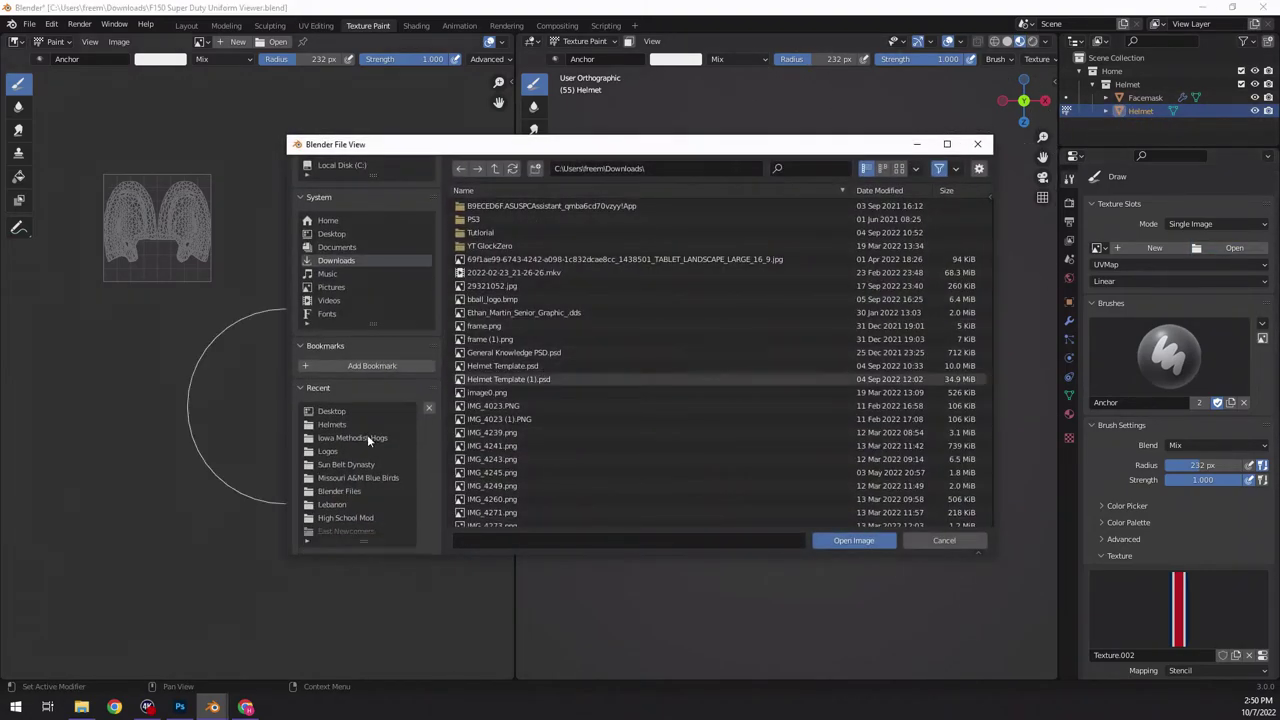
scroll(584, 465, "down", 5)
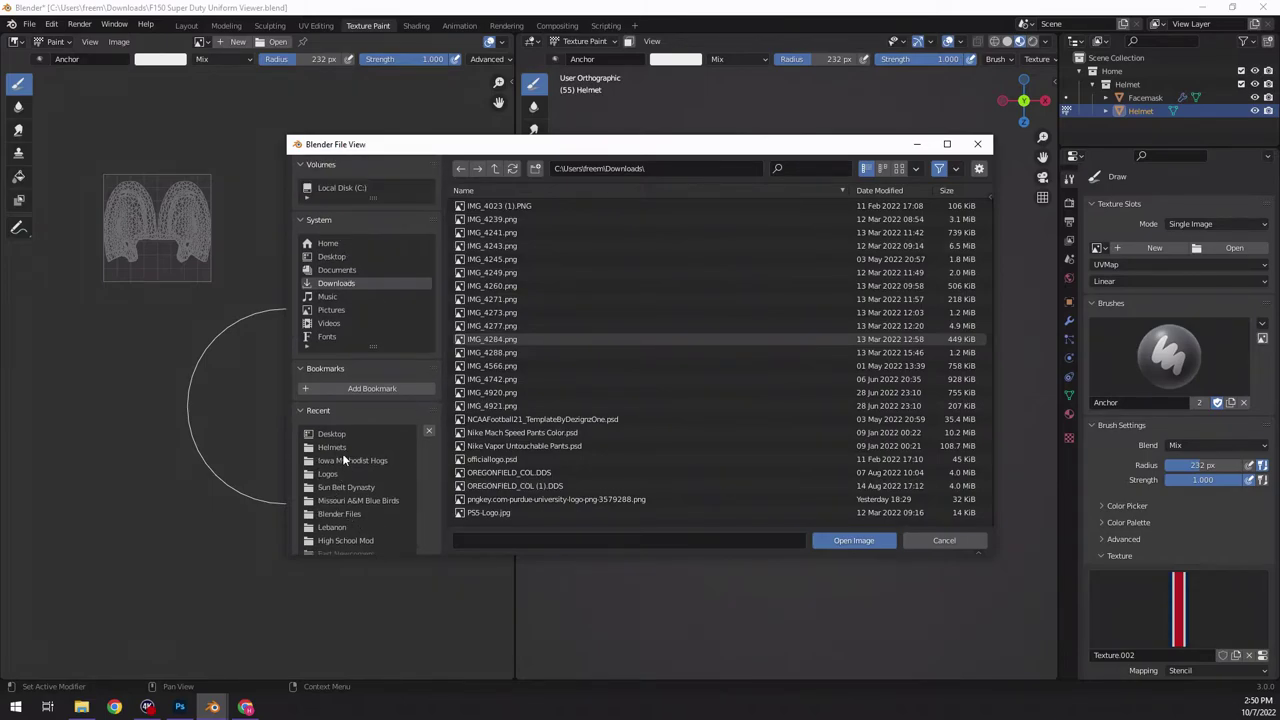
left_click(347, 433)
scroll(610, 453, "down", 10)
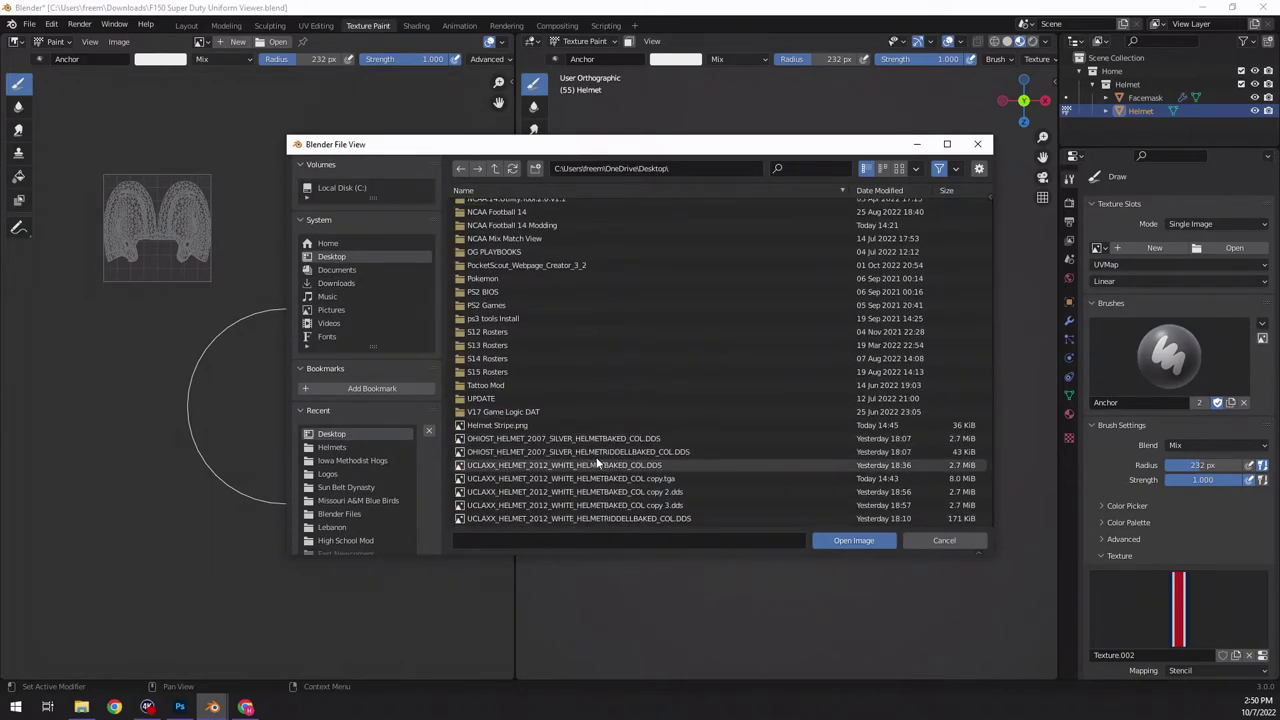
double_click(656, 479)
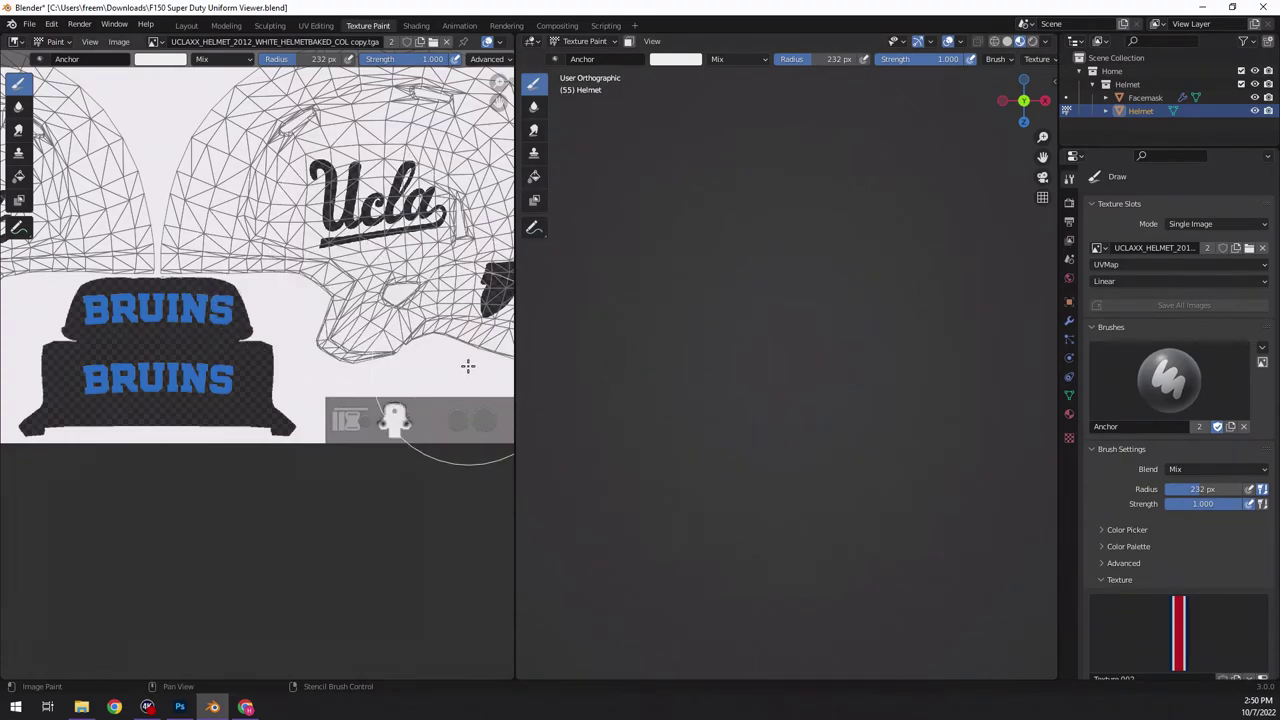
scroll(289, 209, "up", 3)
scroll(287, 212, "down", 7)
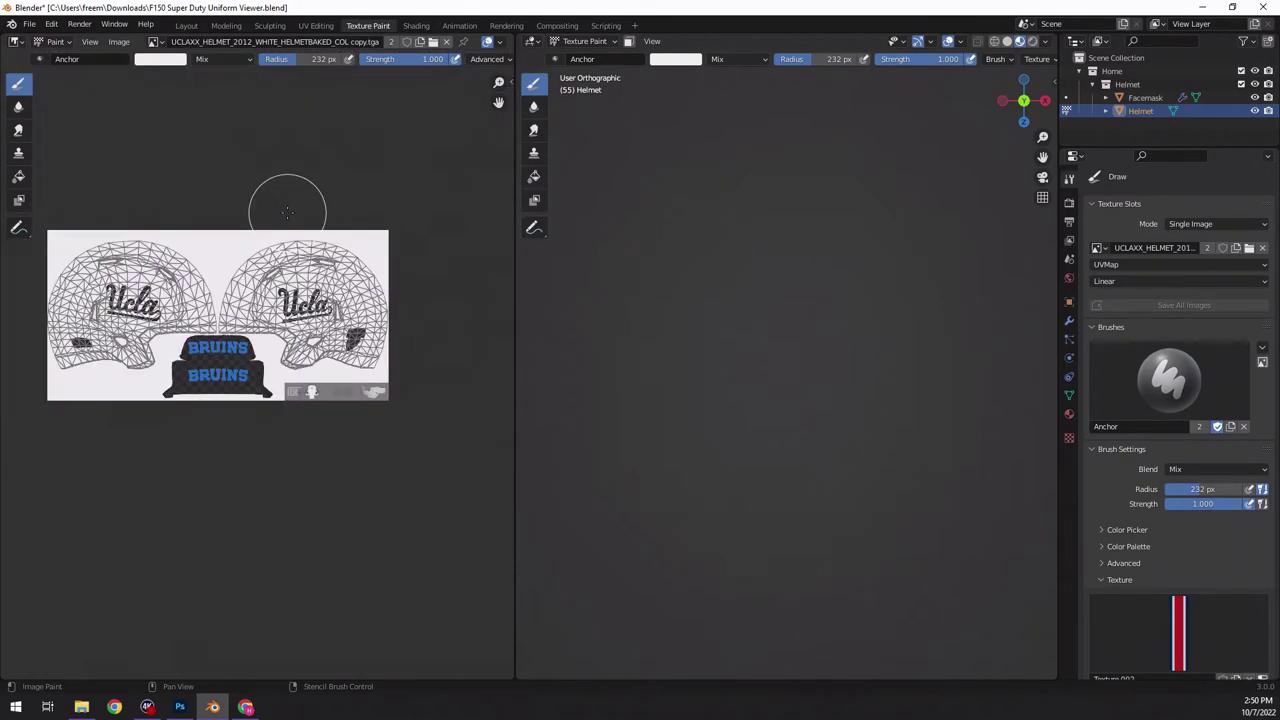
scroll(262, 150, "up", 1)
scroll(259, 150, "down", 1)
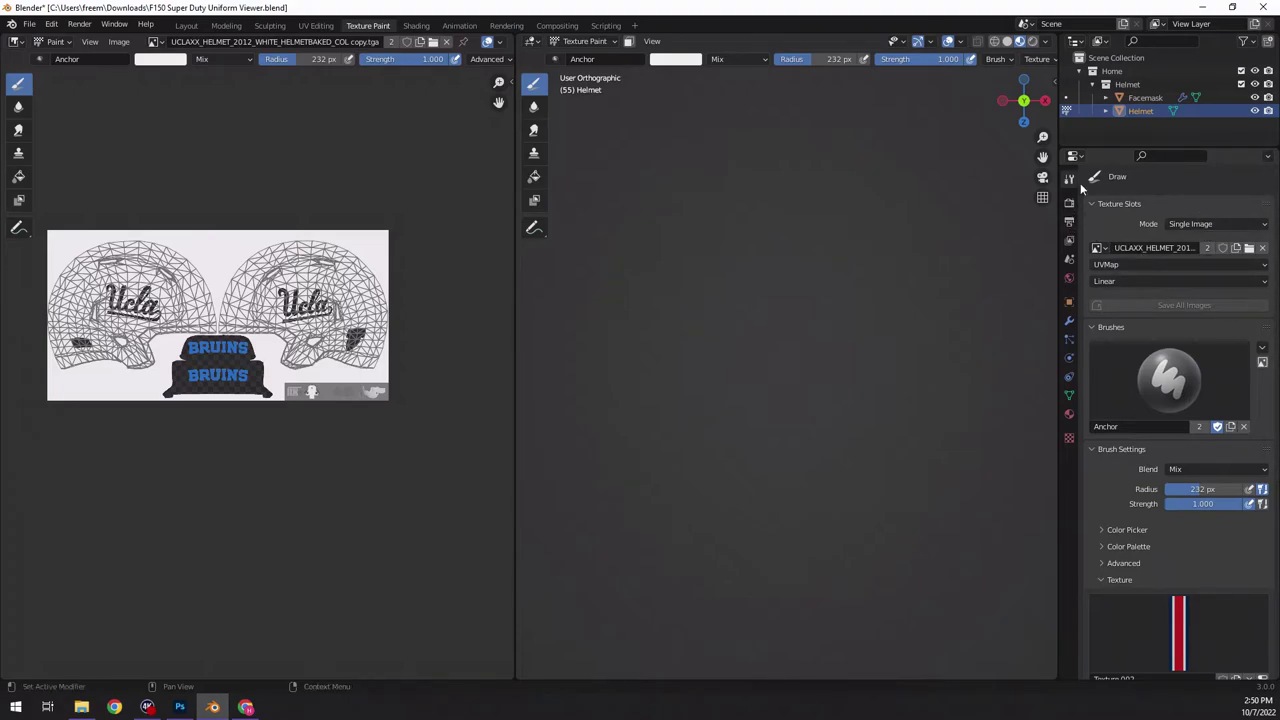
- Open UCLAXX_HELMET_2012_WHITE_HELMETBAKED_COL copy.tga from the Desktop in the image editor
left_click(1069, 413)
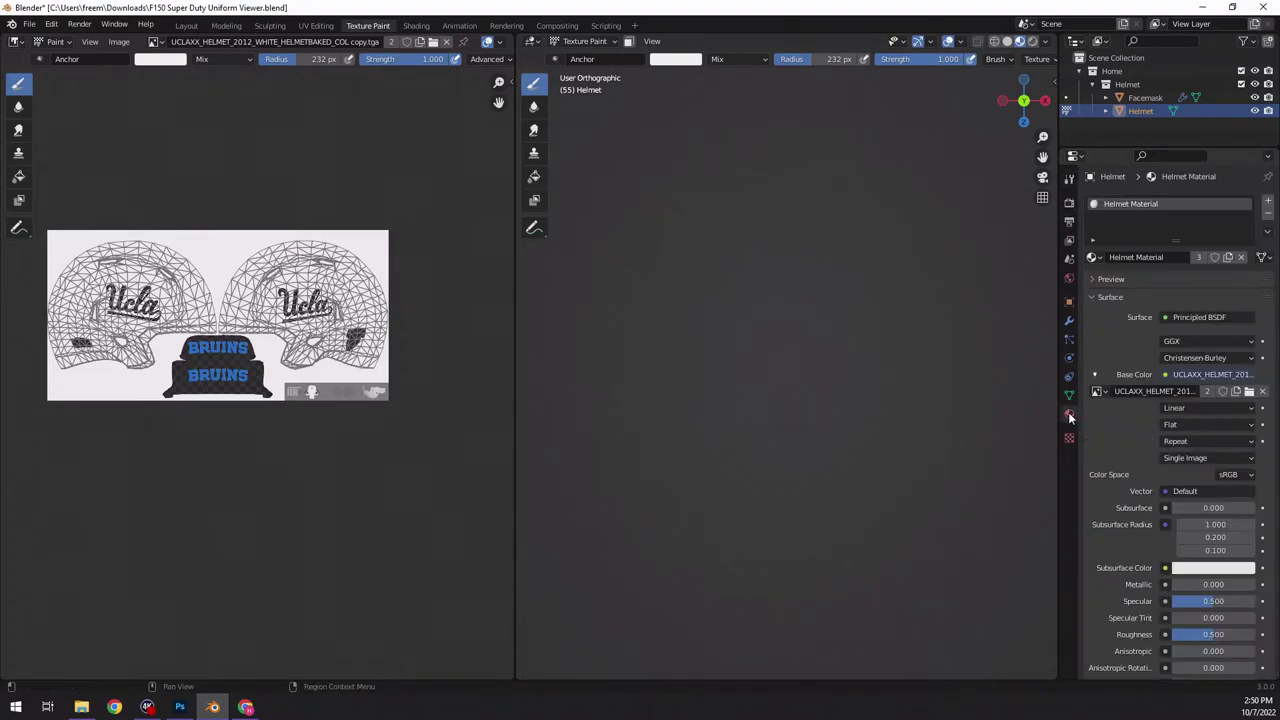
left_click(1068, 181)
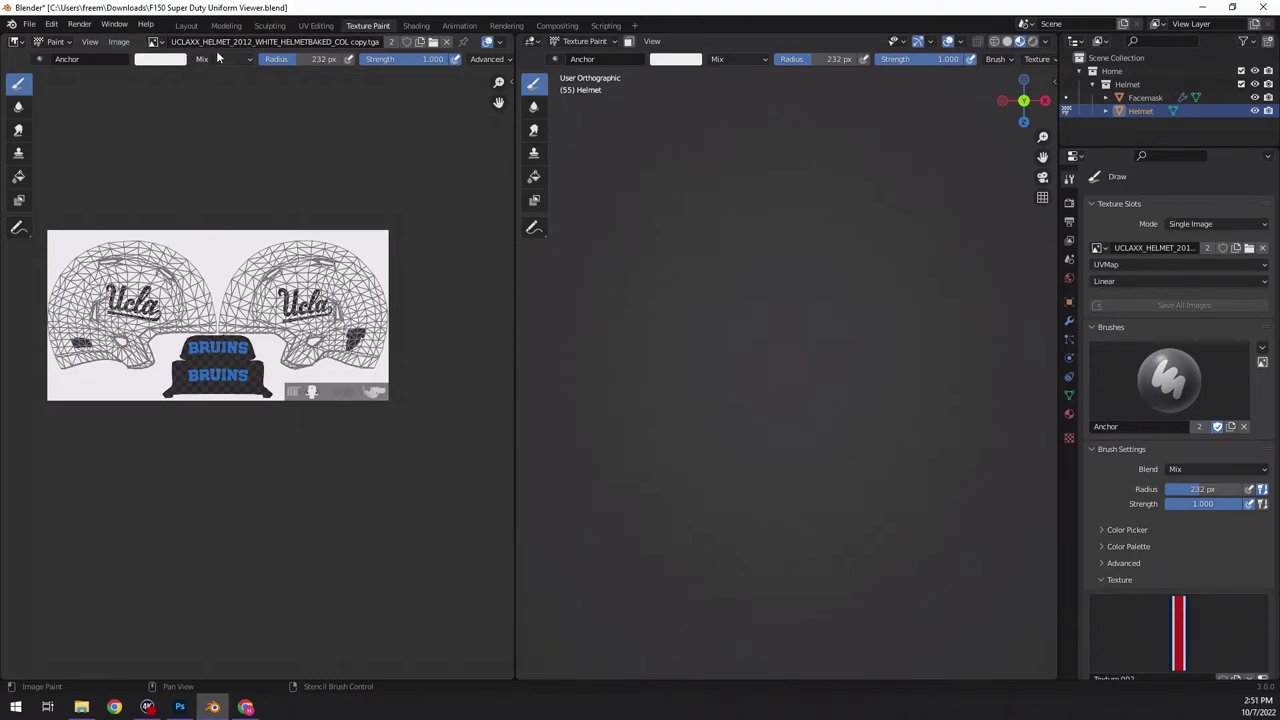
left_click(248, 42)
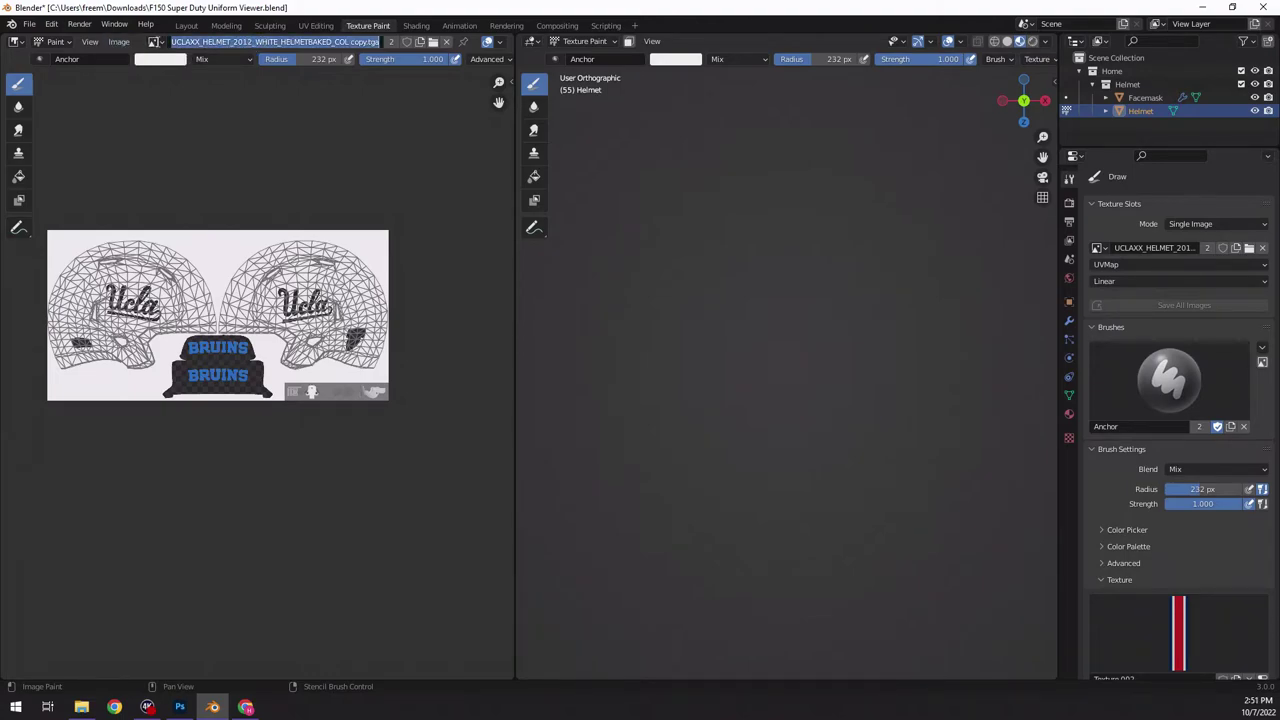
left_click(157, 42)
left_click(157, 42)
key("Escape")
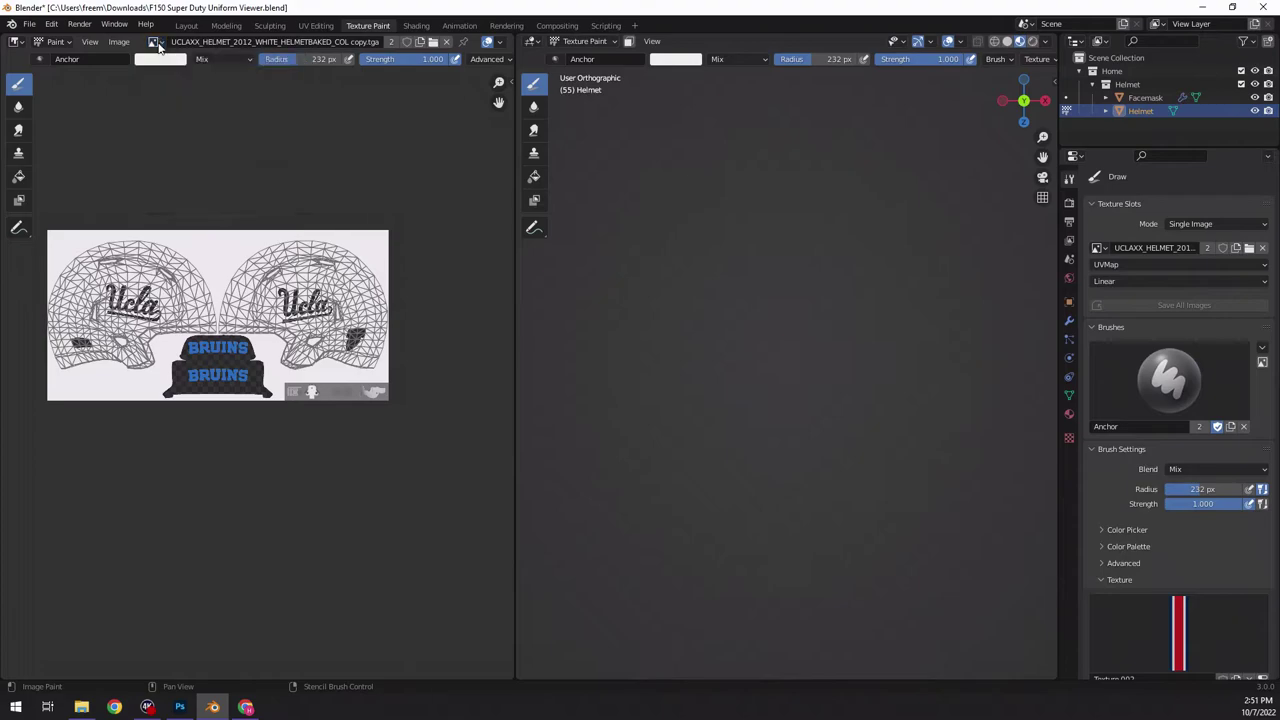
left_click(435, 42)
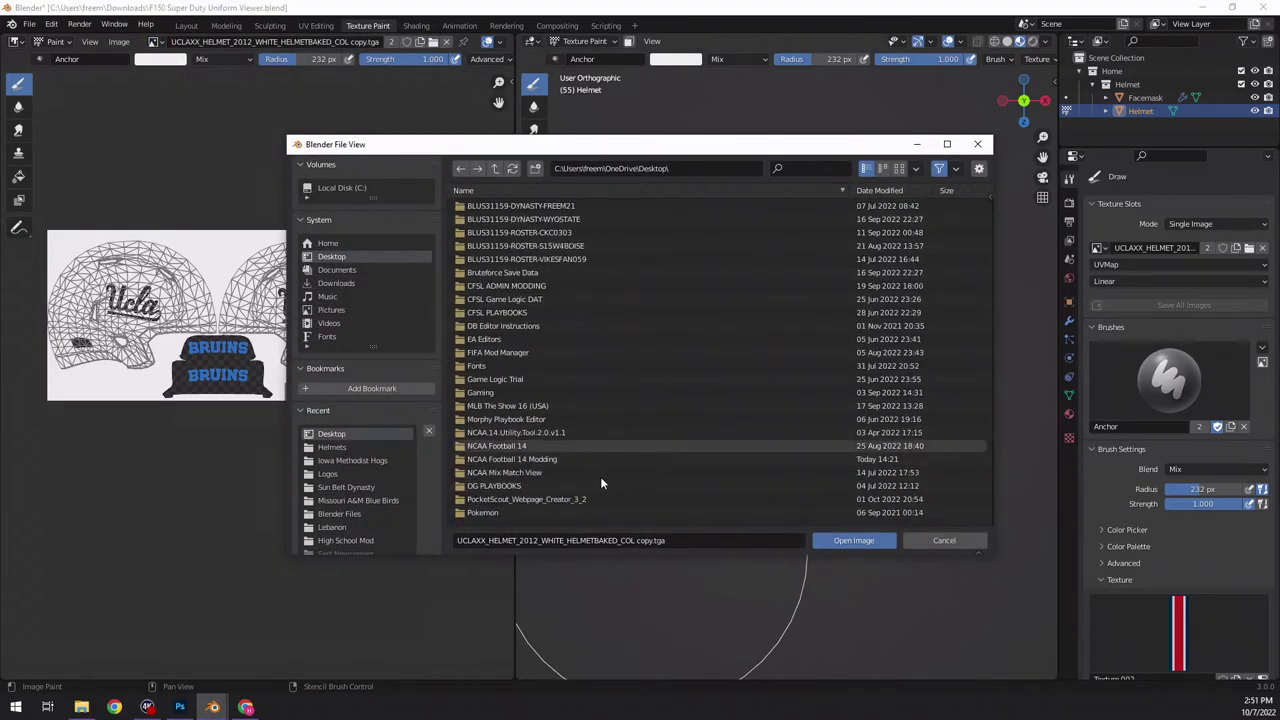
scroll(575, 478, "down", 5)
double_click(674, 480)
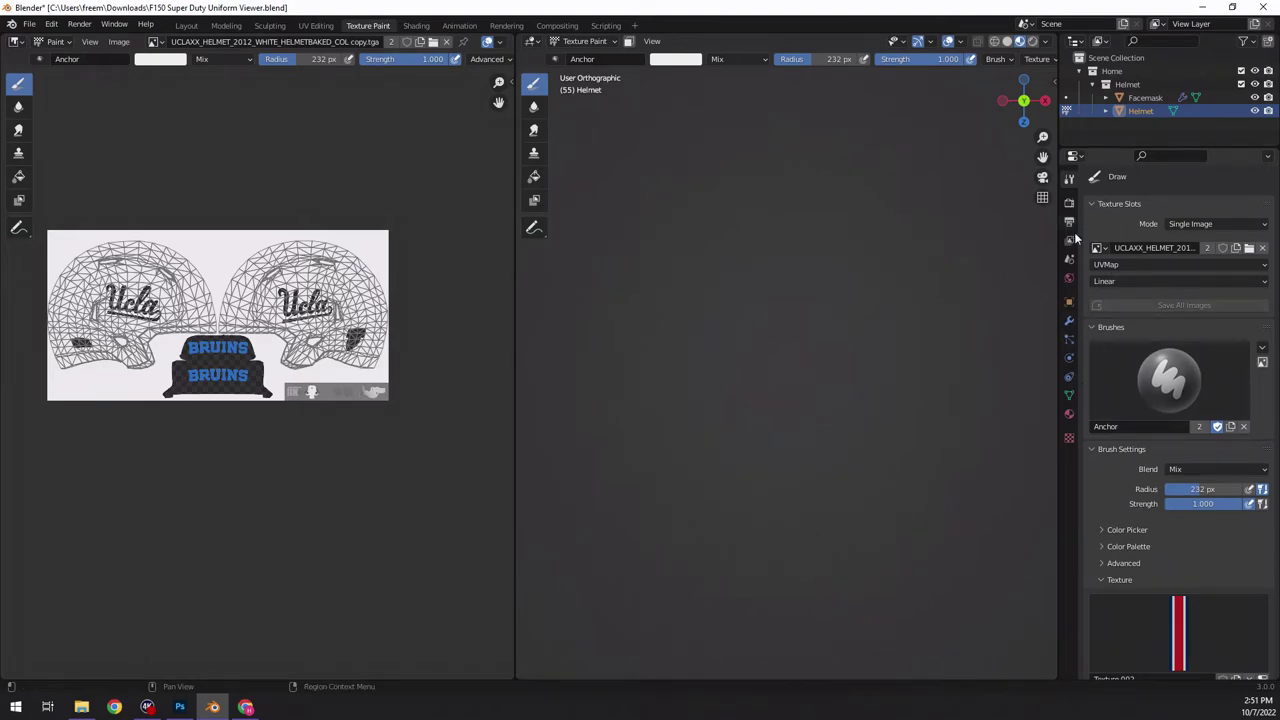
- Load UCLAXX_HELMET_2012_WHITE_HELMETBAKED_COL copy.tga from the Desktop as the Helmet Material's Base Color image
left_click(1069, 437)
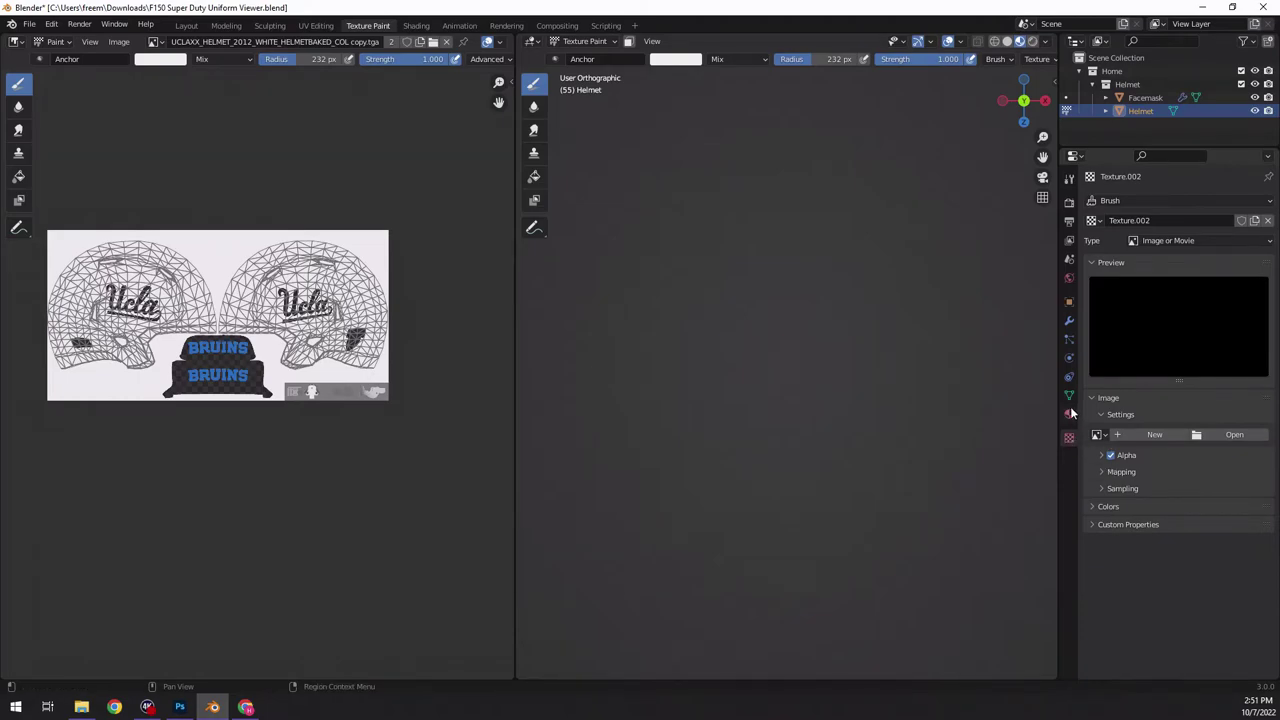
left_click(1069, 412)
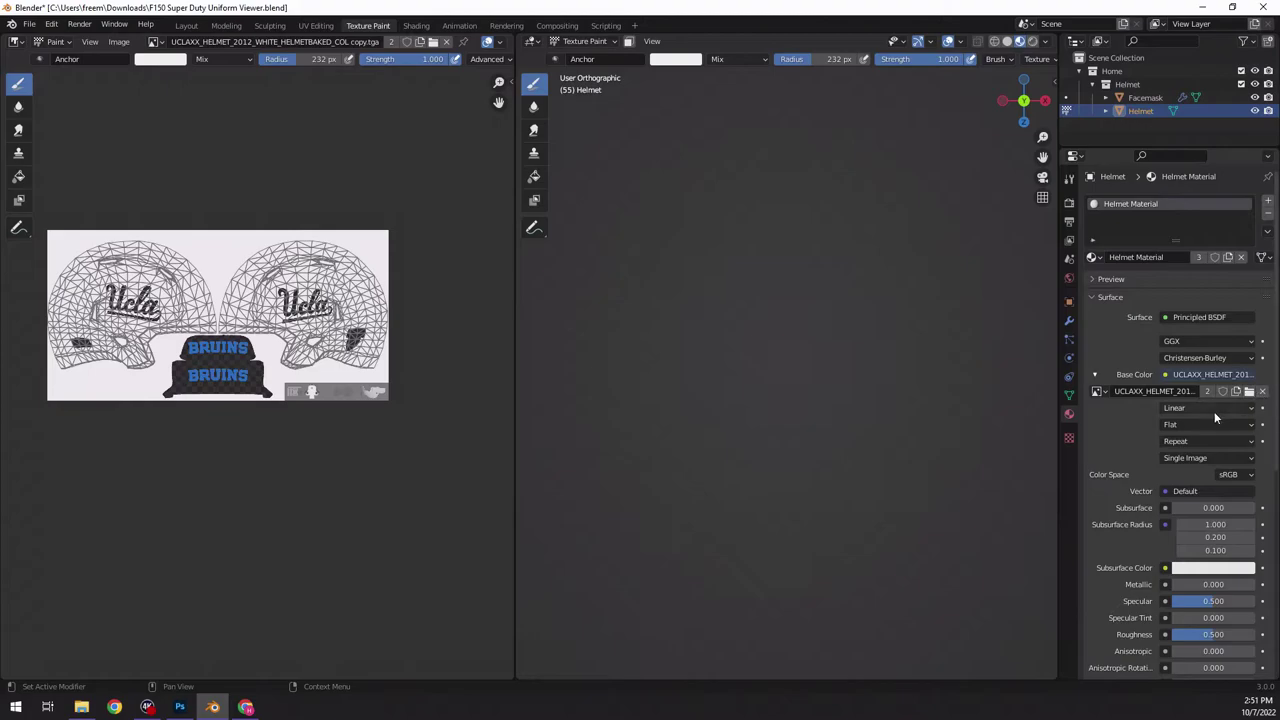
left_click(1249, 391)
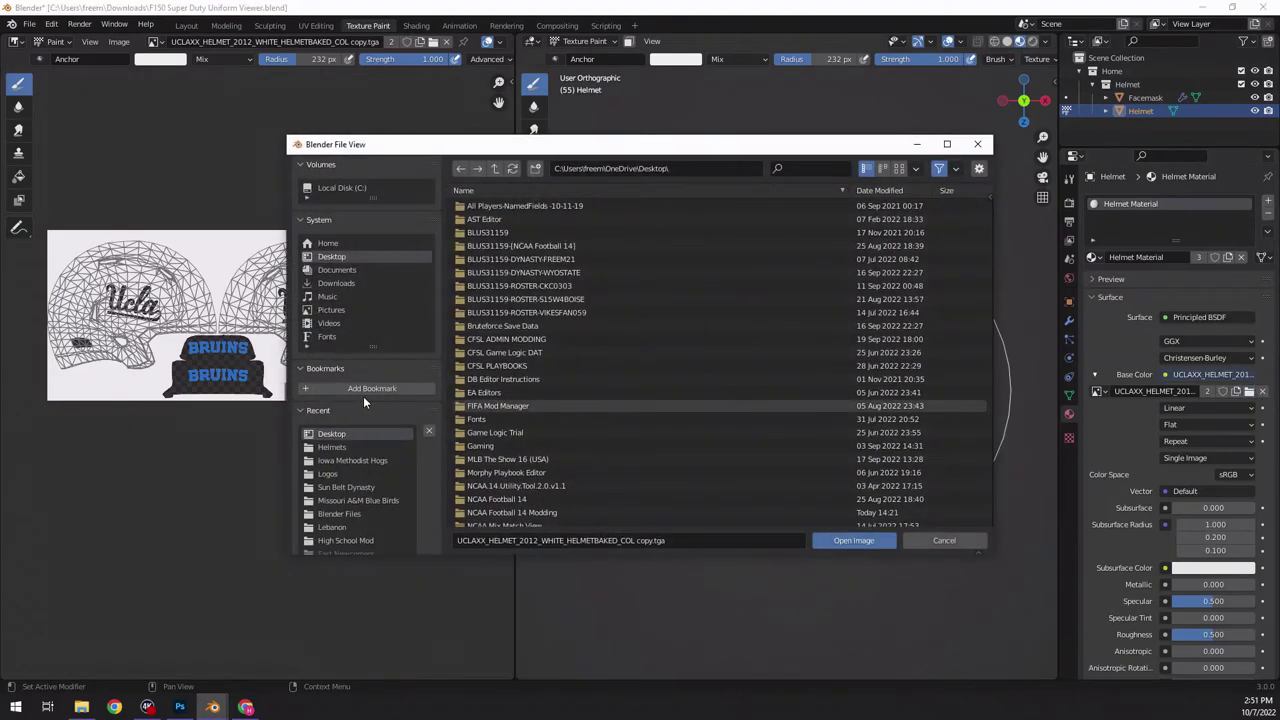
left_click(344, 256)
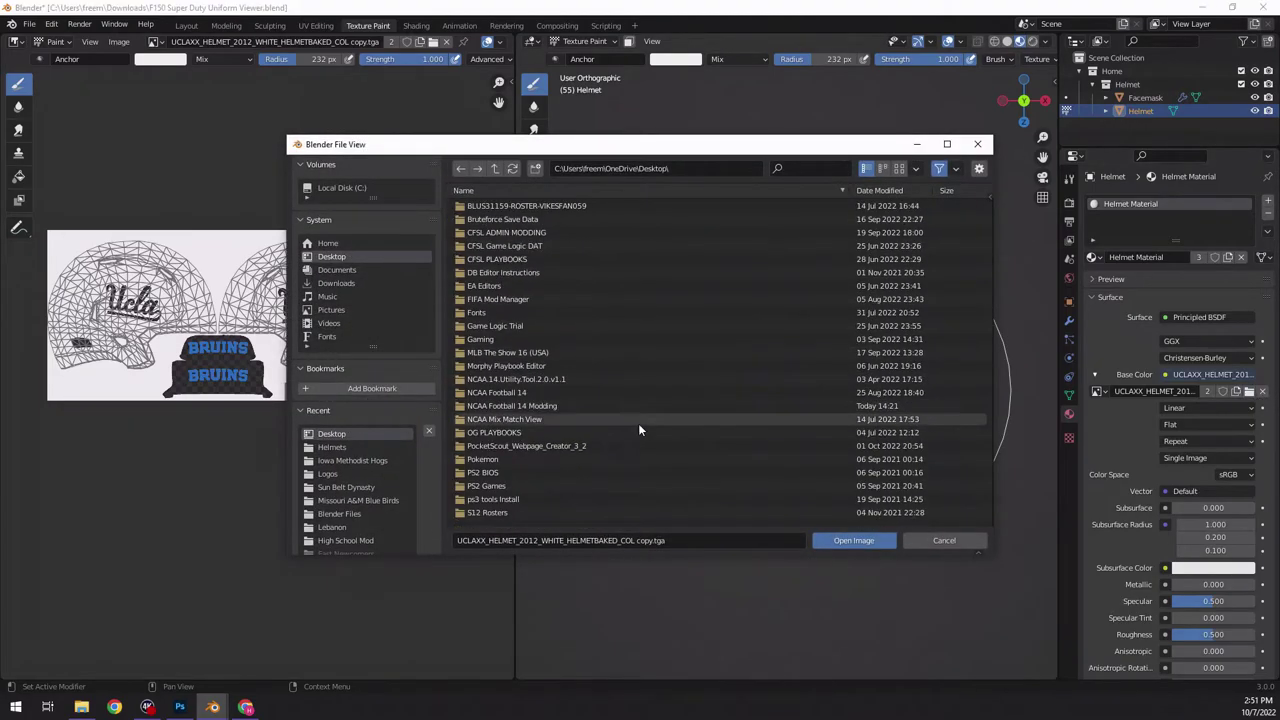
scroll(632, 445, "down", 5)
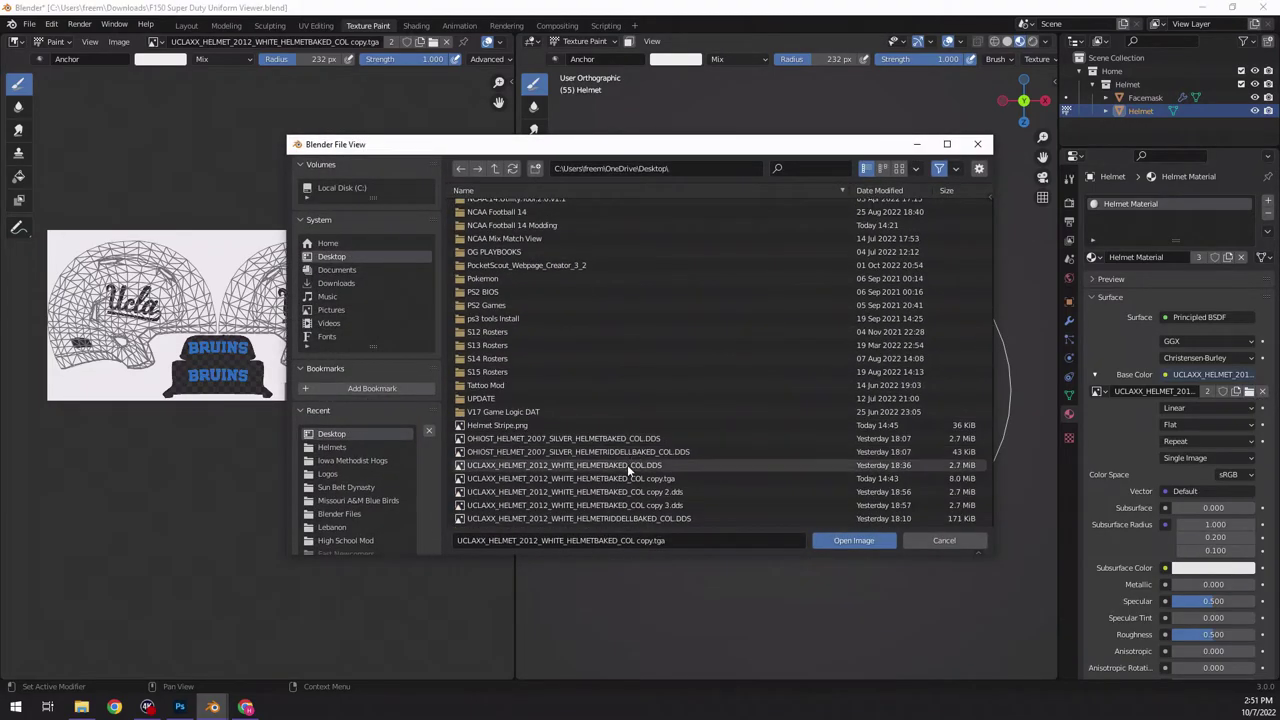
double_click(683, 480)
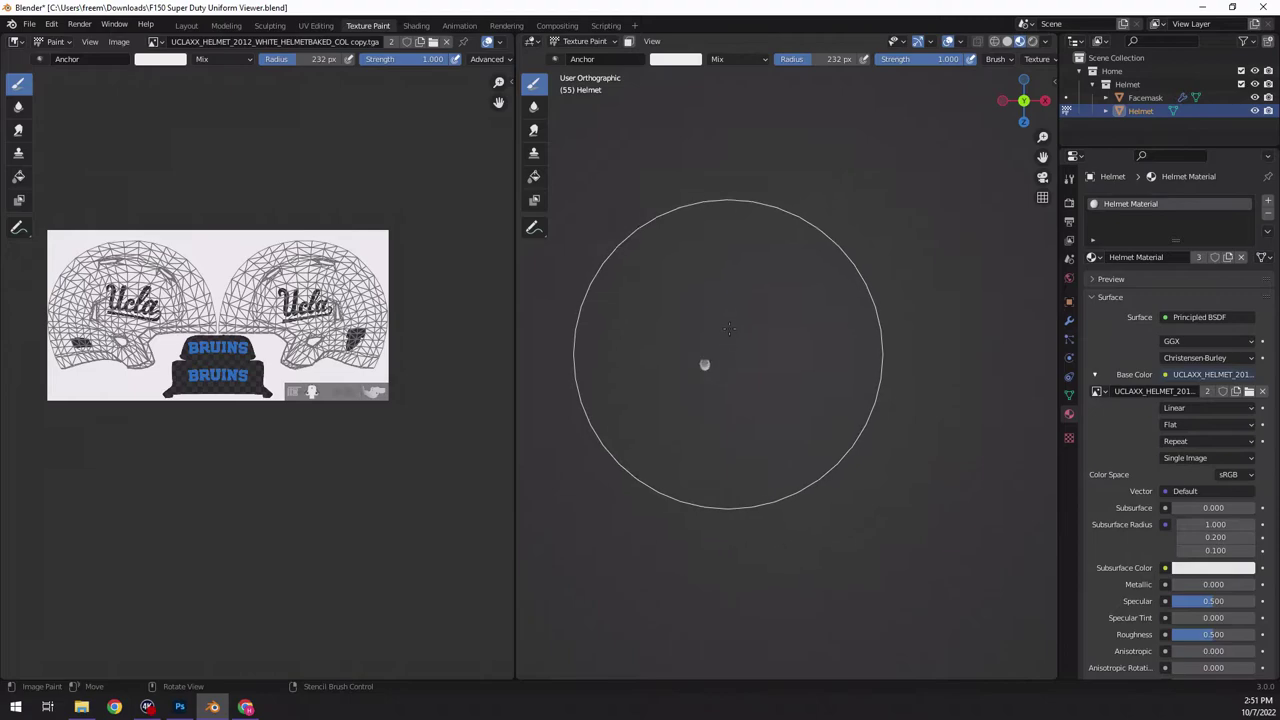
- View the textured helmet up close from its left side and from directly behind, centered in the back orthographic view
scroll(680, 318, "up", 4)
scroll(596, 314, "up", 2)
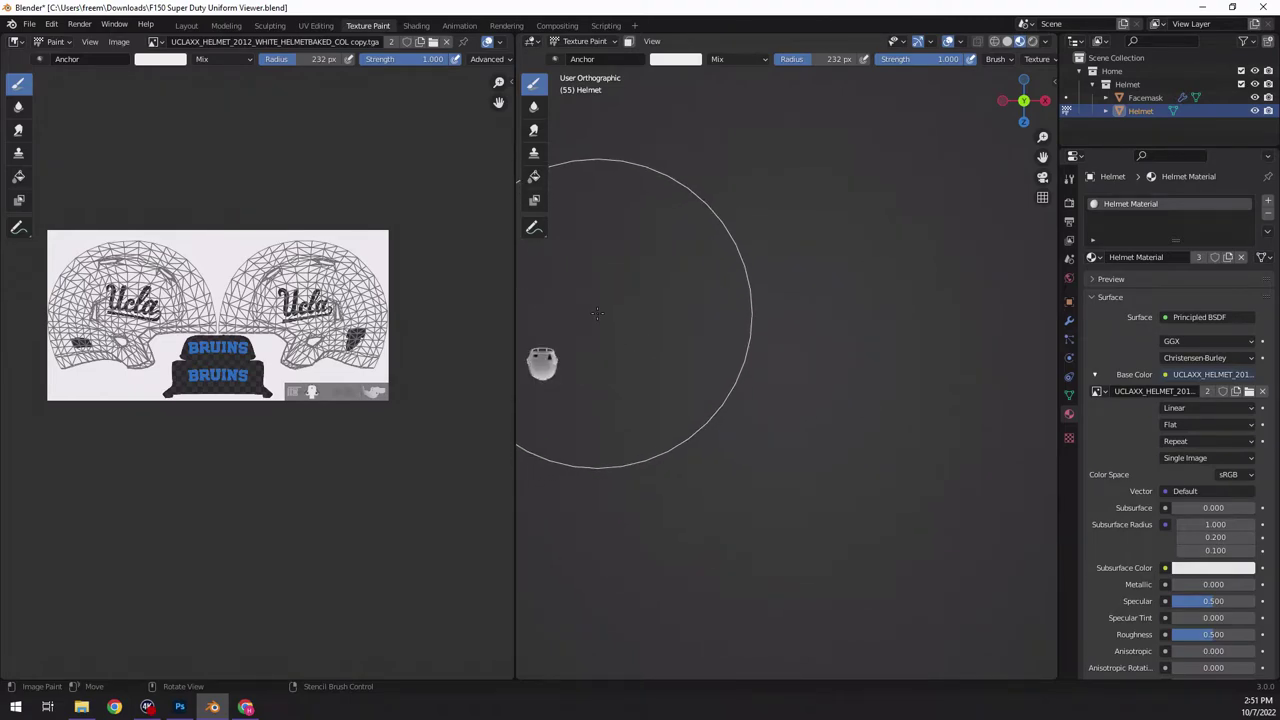
left_click_drag(1042, 157, 1203, 110)
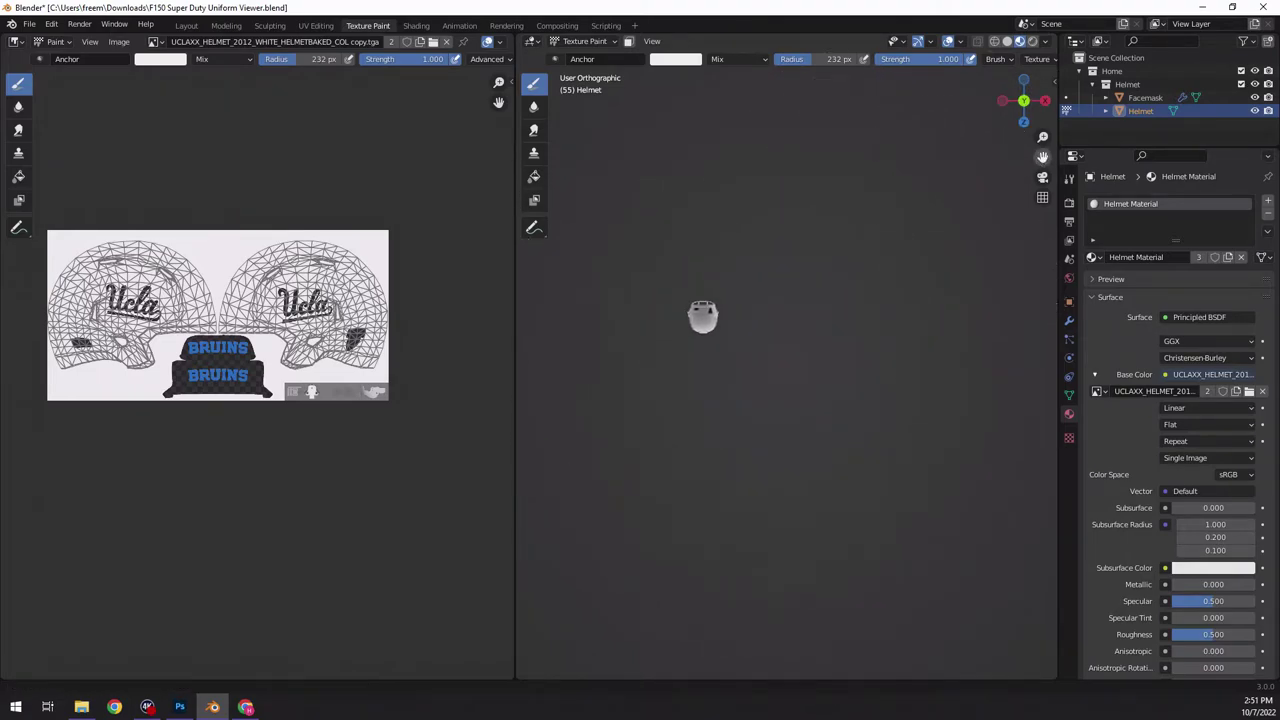
scroll(575, 275, "up", 3)
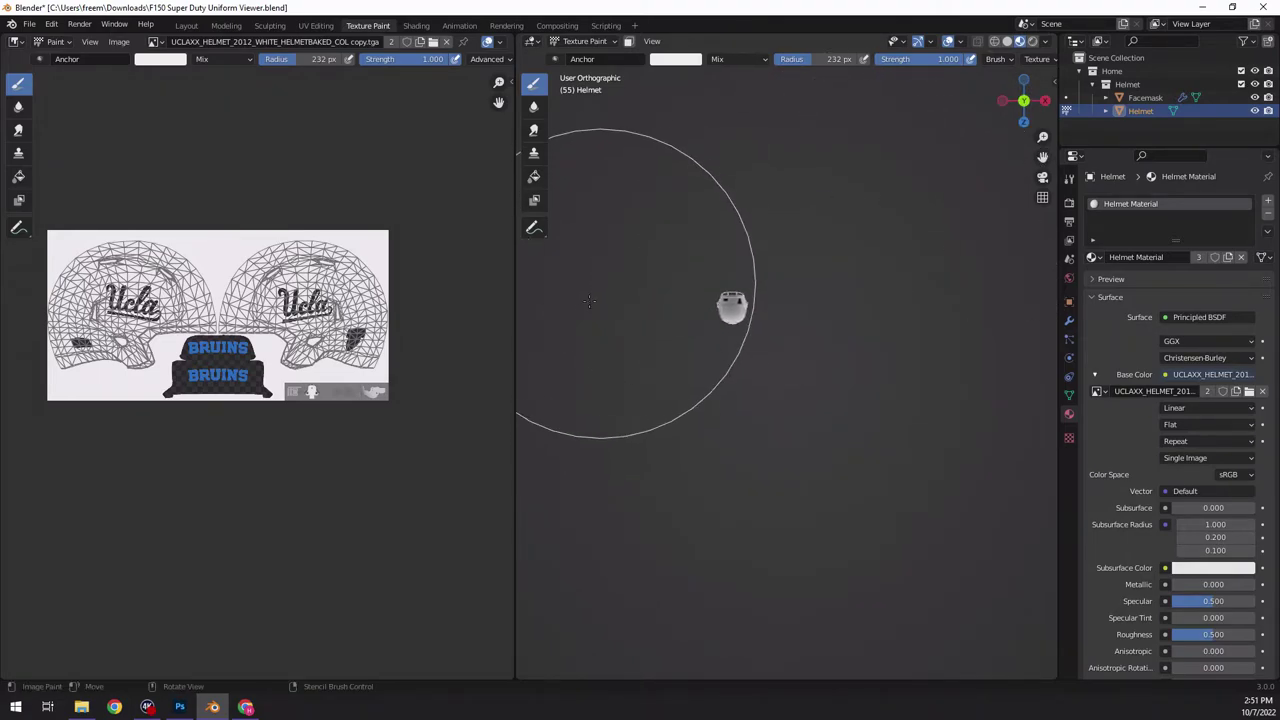
left_click(1046, 103)
left_click(1004, 103)
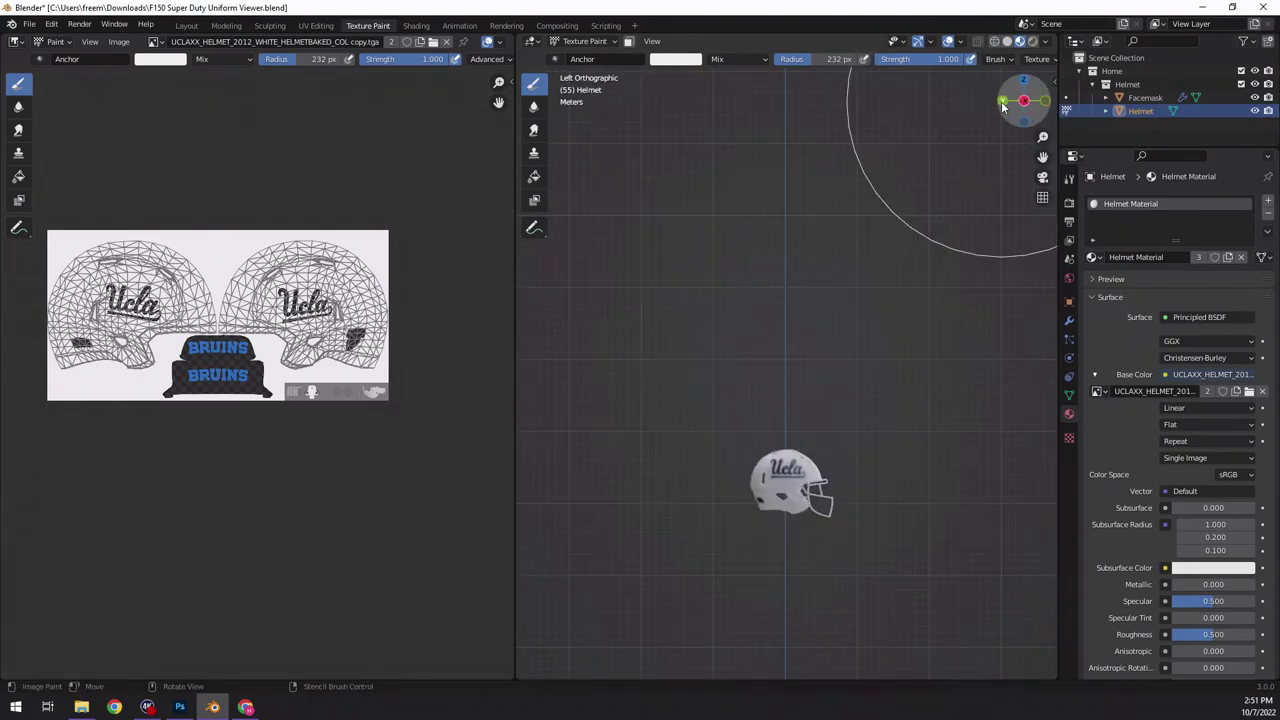
scroll(786, 550, "up", 5)
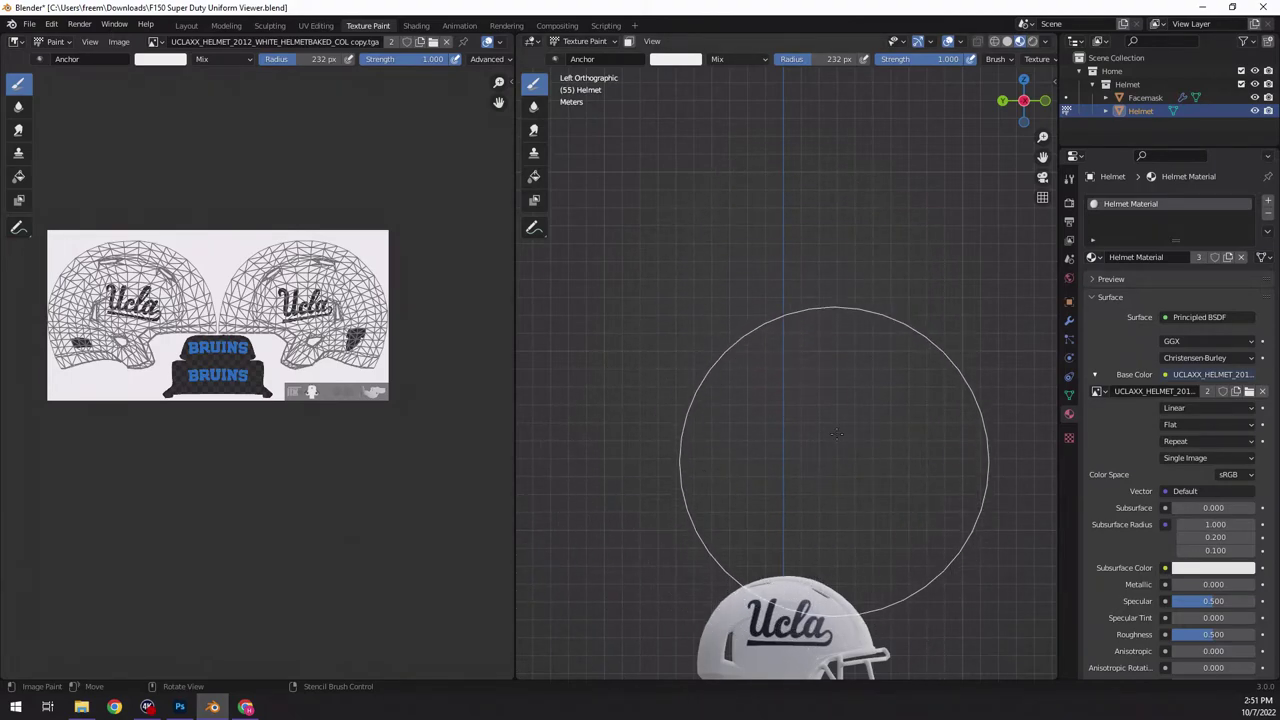
left_click_drag(1042, 157, 1042, 129)
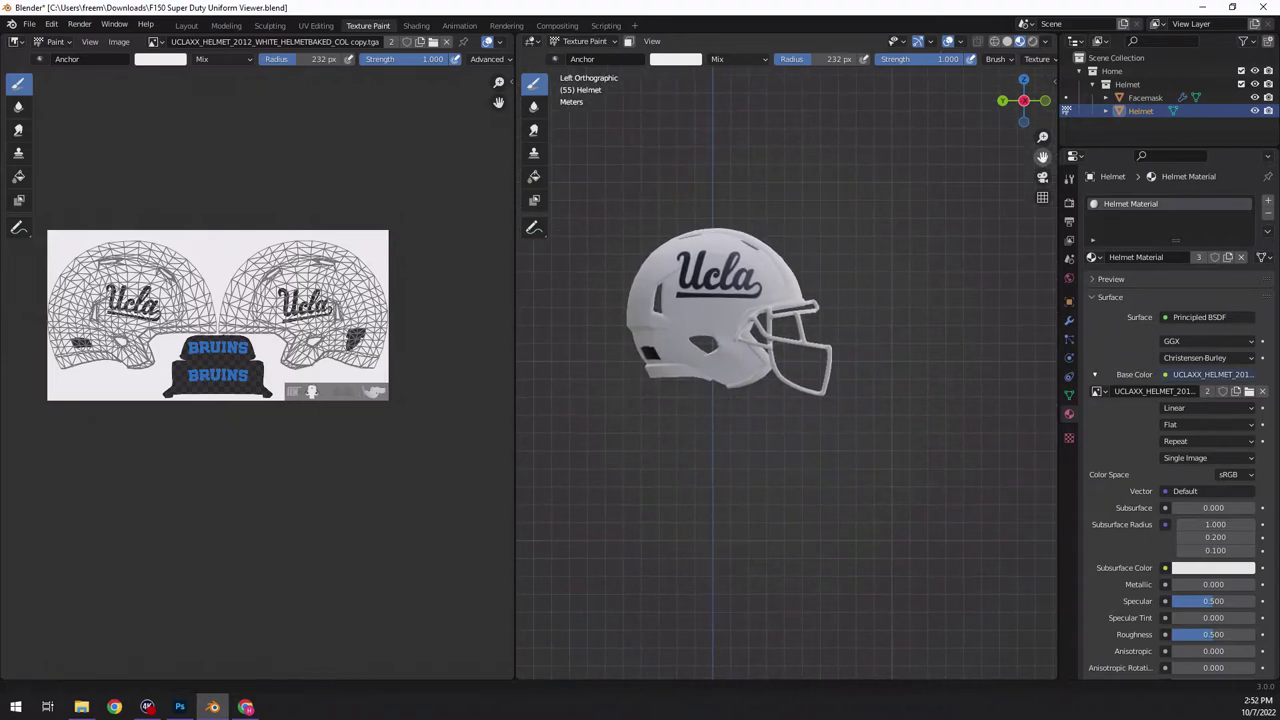
left_click_drag(1042, 157, 1135, 160)
scroll(796, 346, "up", 2)
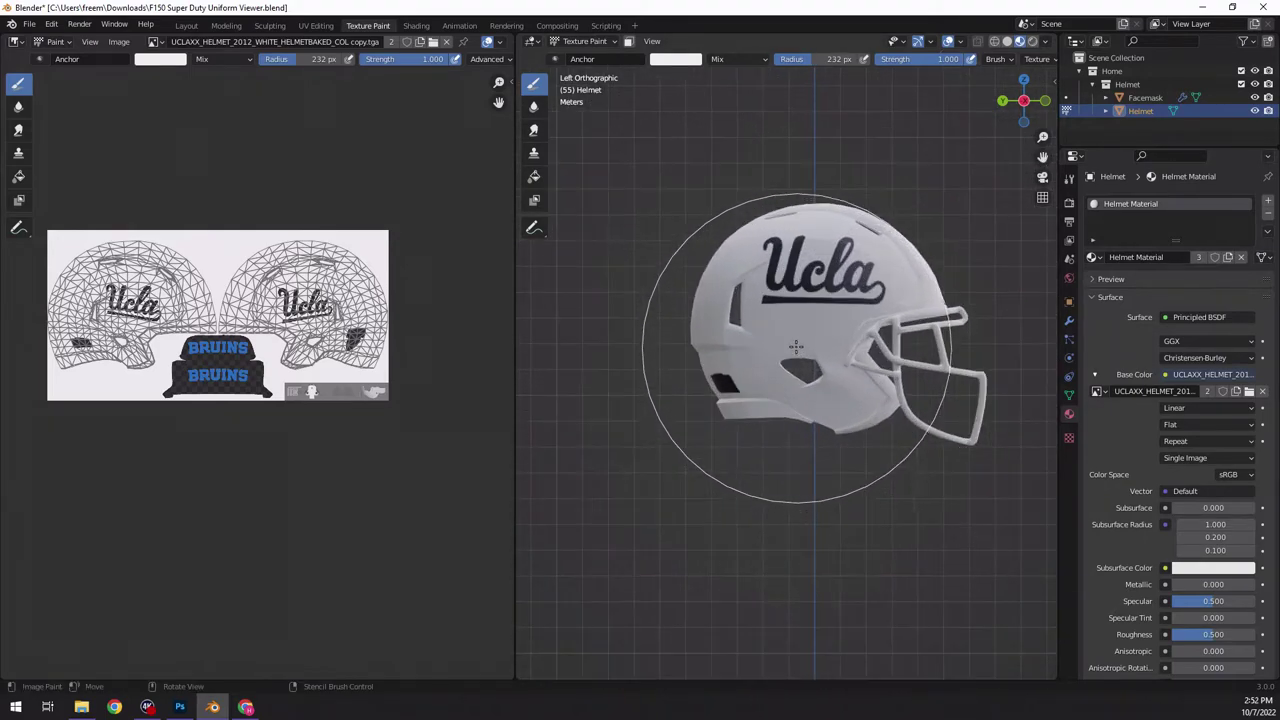
left_click(1003, 102)
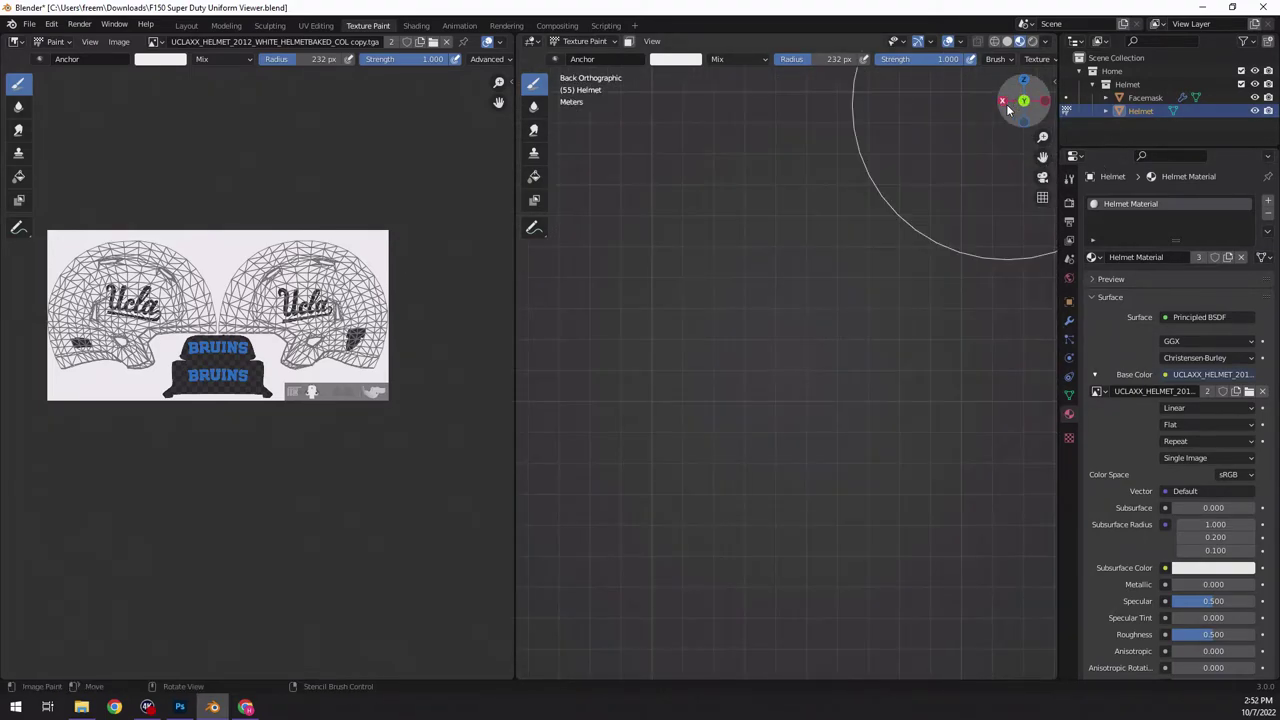
mouse_move(1042, 157)
left_mouse_down()
mouse_move(640, 165)
mouse_move(615, 190)
left_mouse_up()
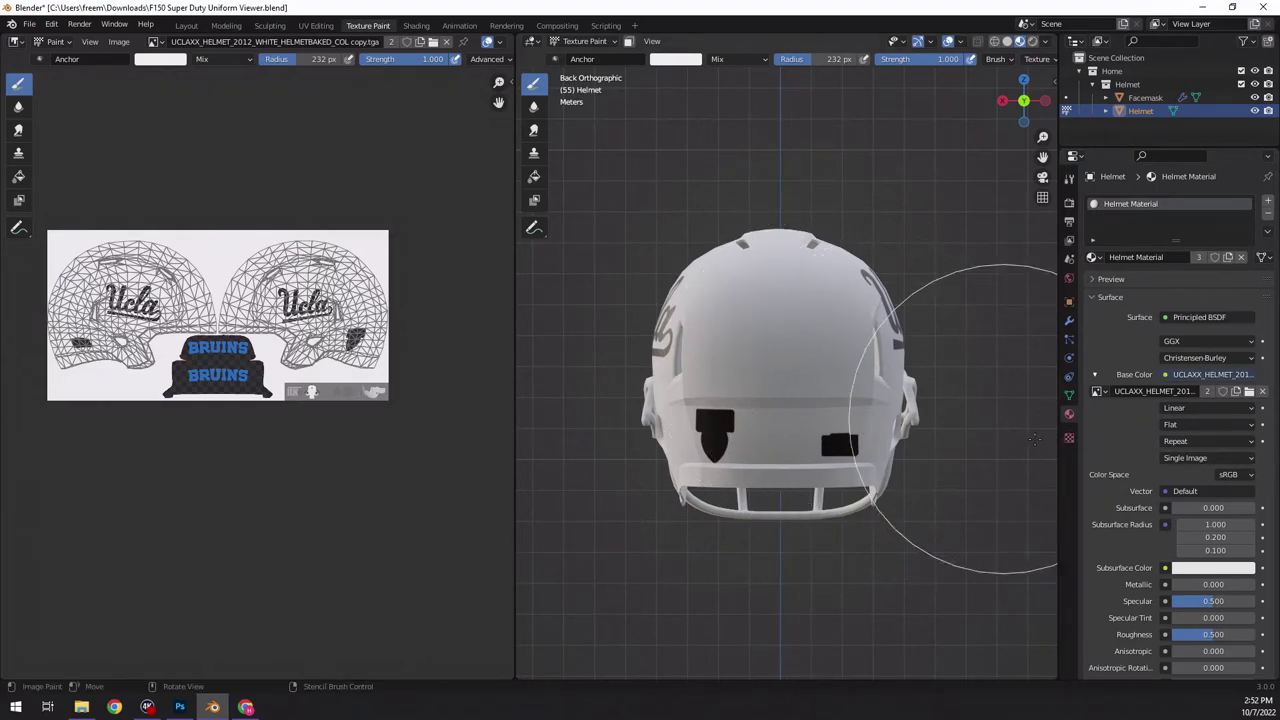
- Load Helmet Stripe.png from the Desktop as the image of the brush texture Texture.002
left_click(1069, 440)
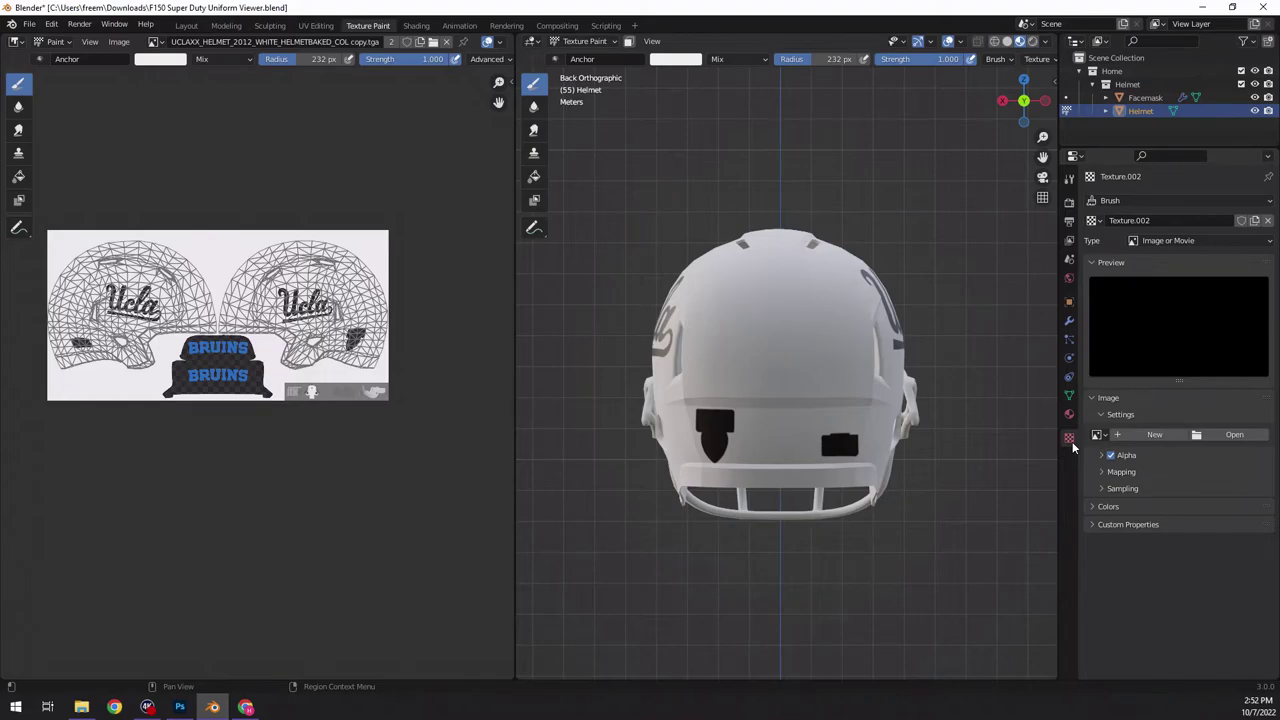
left_click(1236, 435)
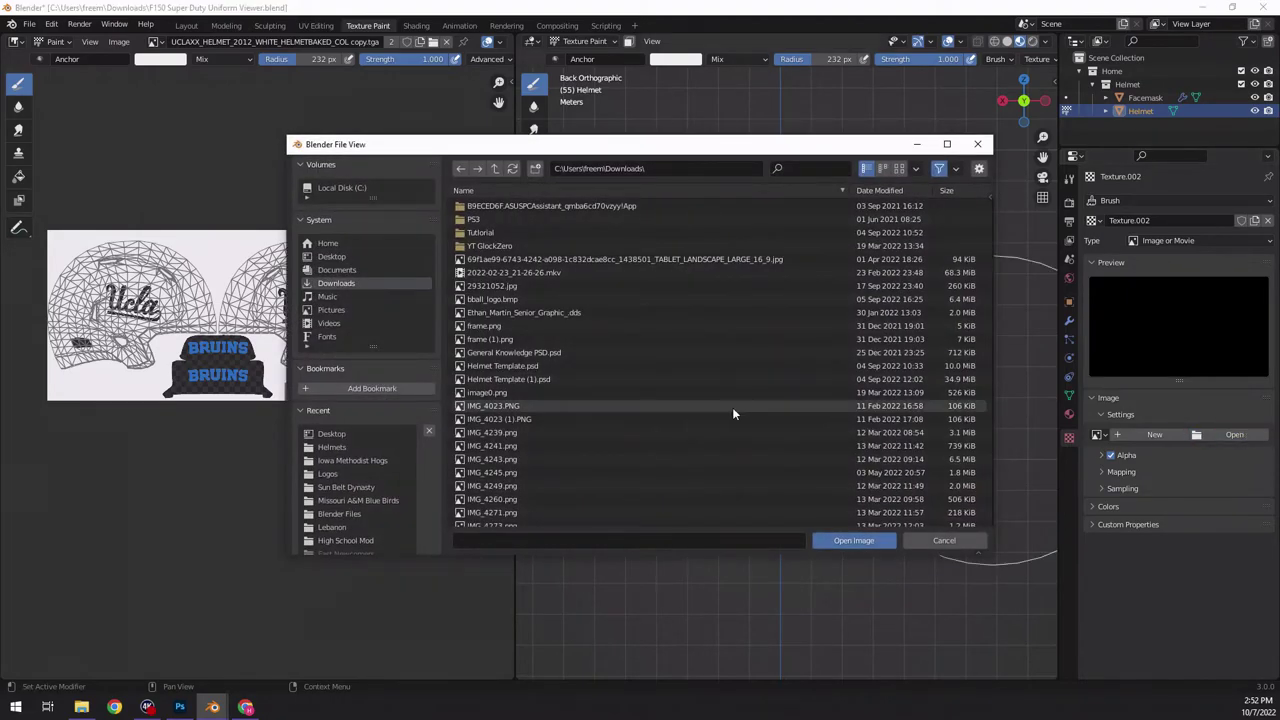
scroll(568, 418, "down", 8)
scroll(561, 406, "down", 3)
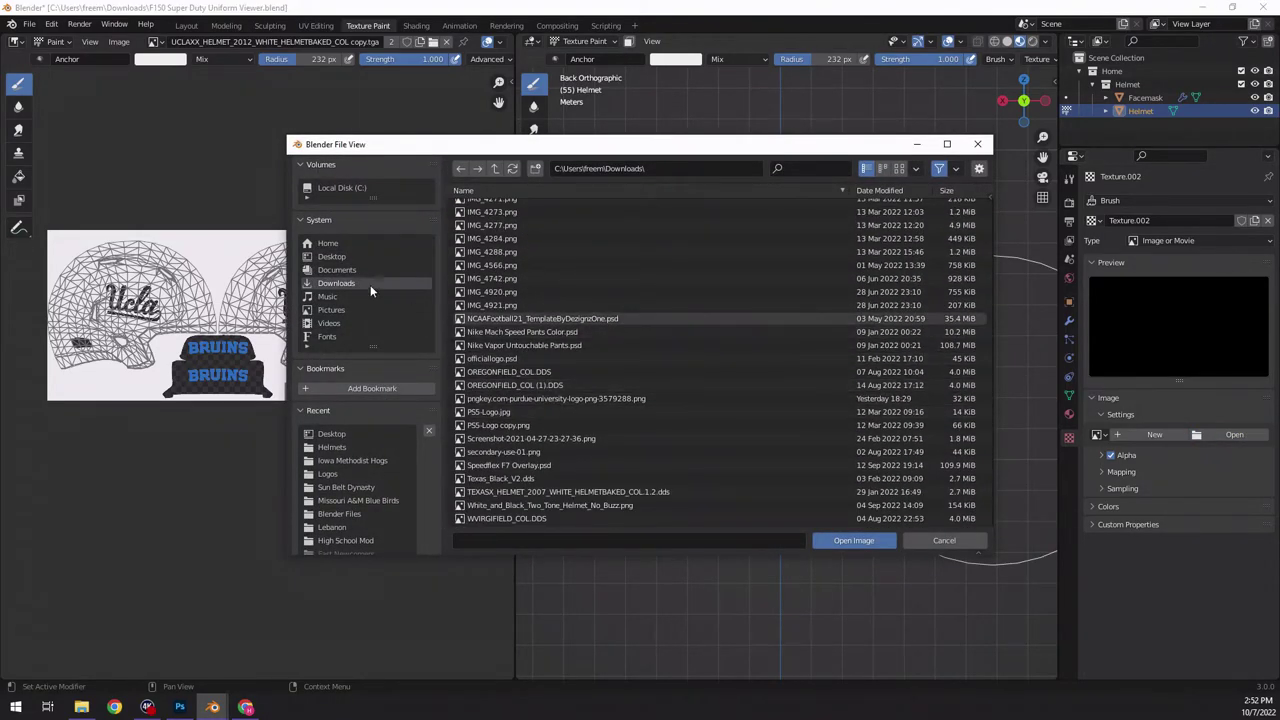
left_click(332, 257)
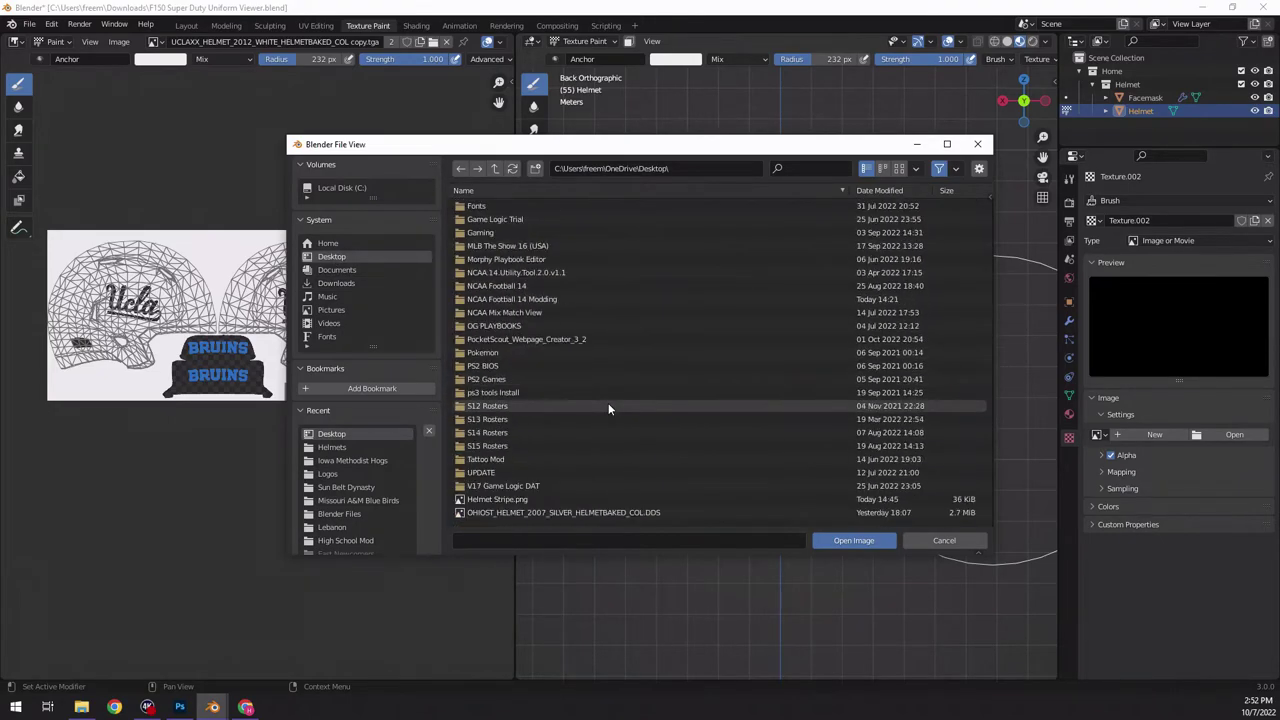
scroll(608, 405, "down", 3)
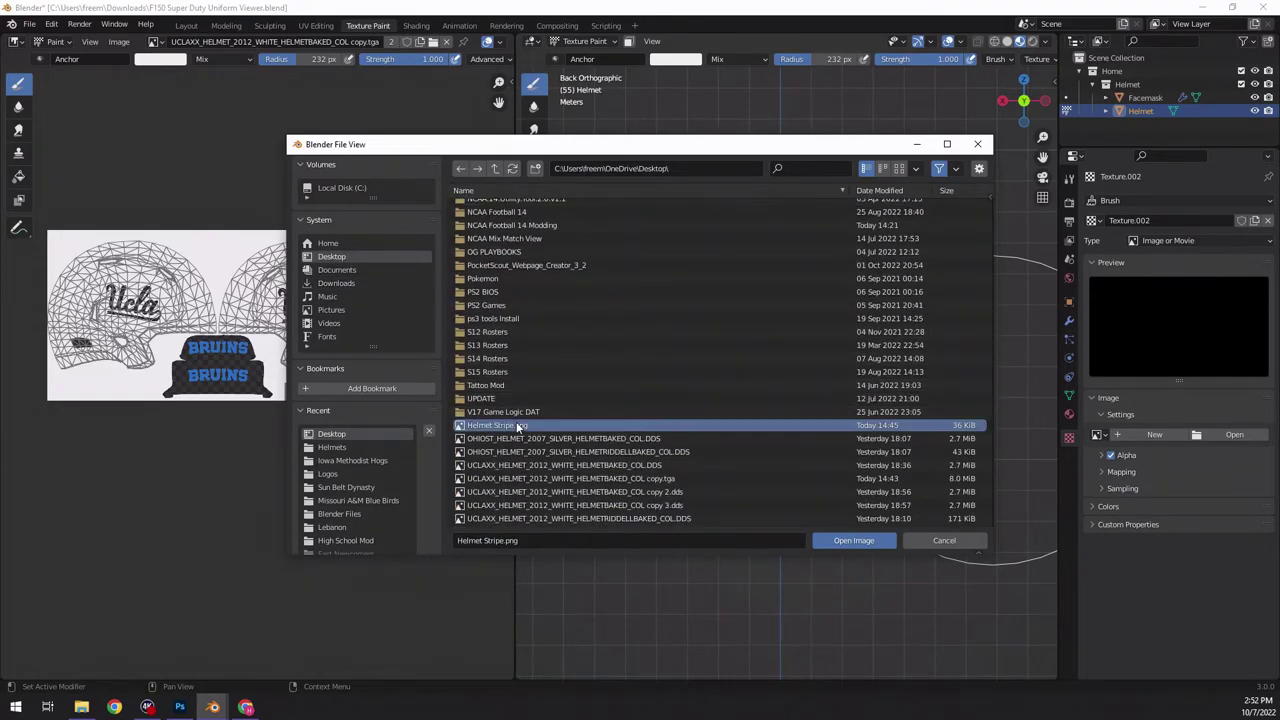
double_click(600, 425)
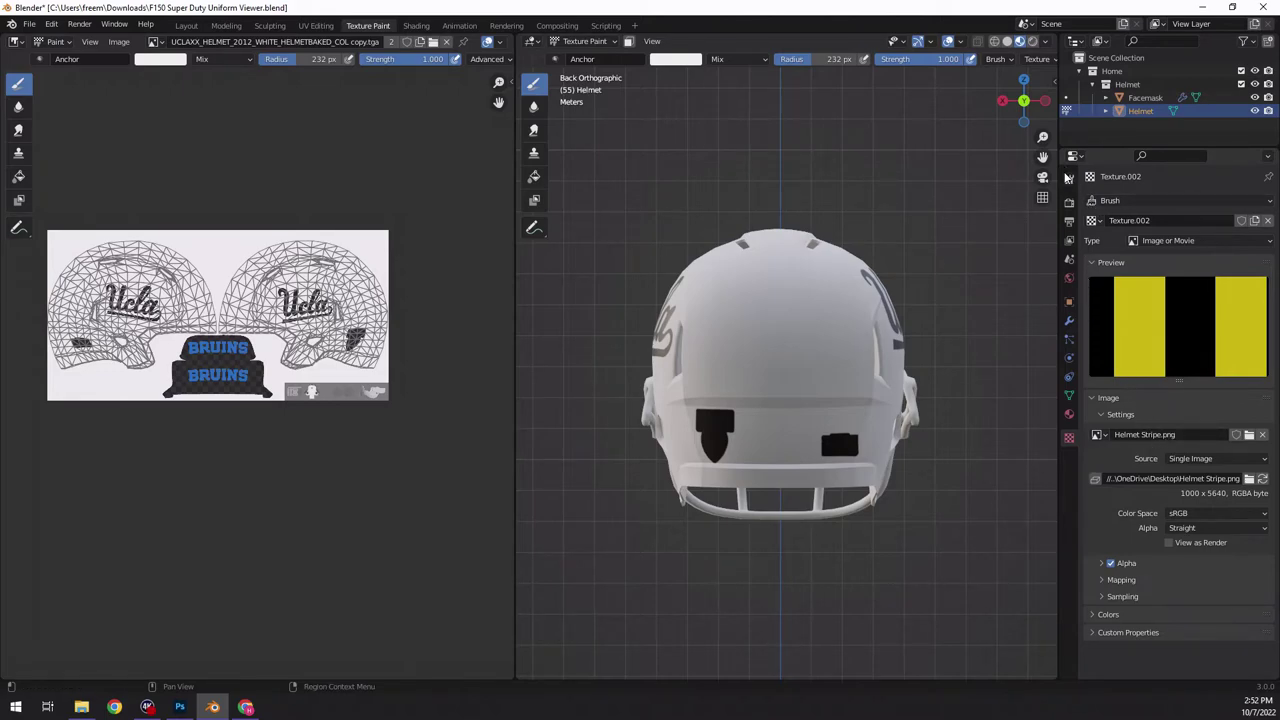
- Set the Draw brush's radius to 25 px
left_click(1069, 177)
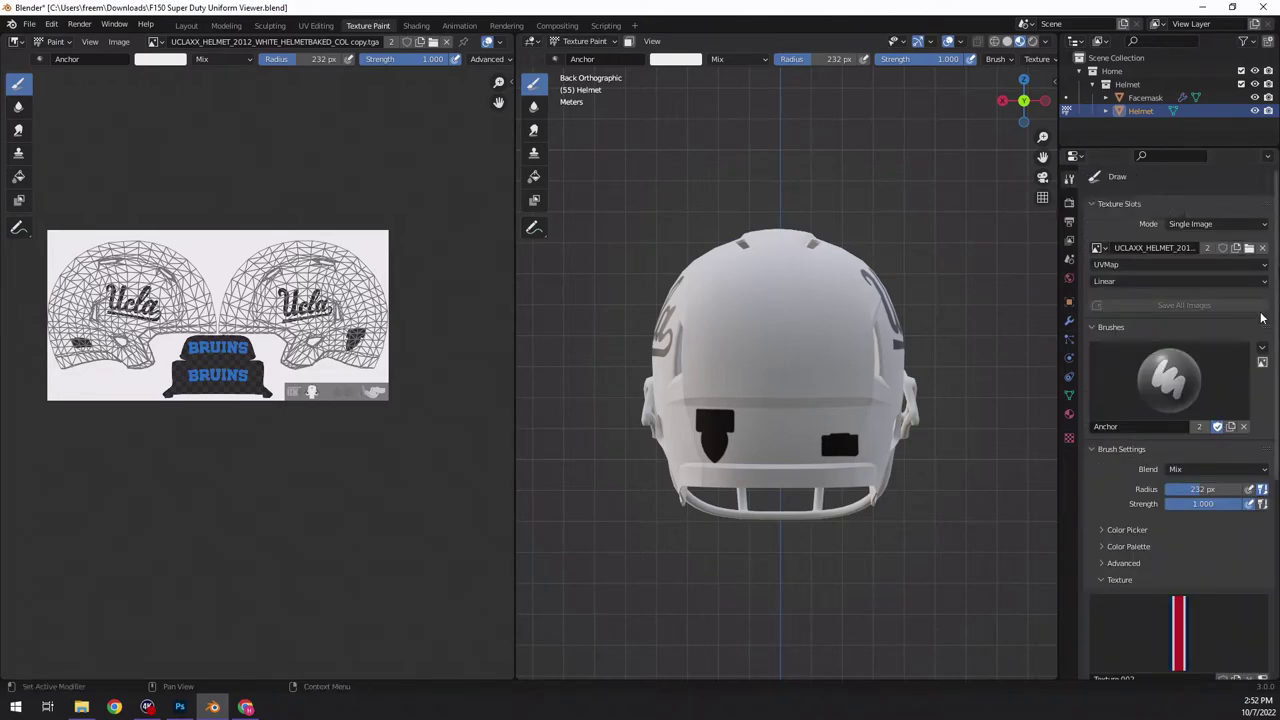
scroll(1178, 498, "down", 4)
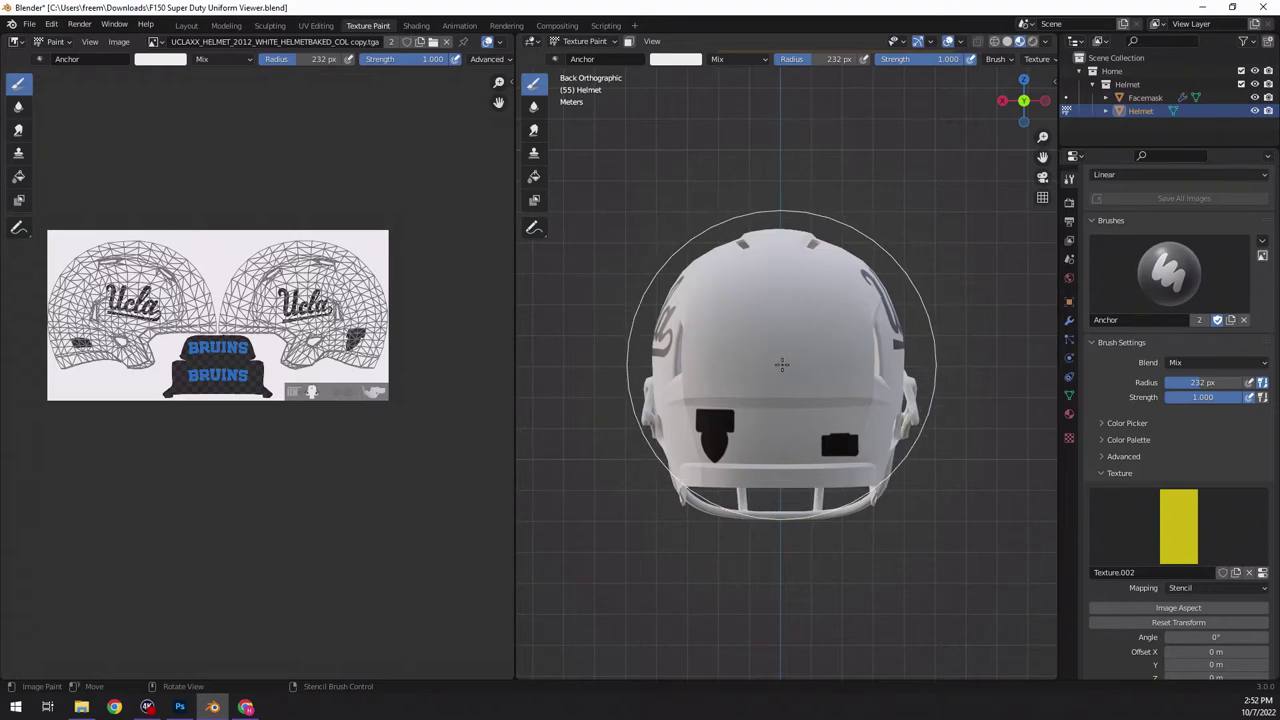
left_click_drag(1210, 382, 1164, 385)
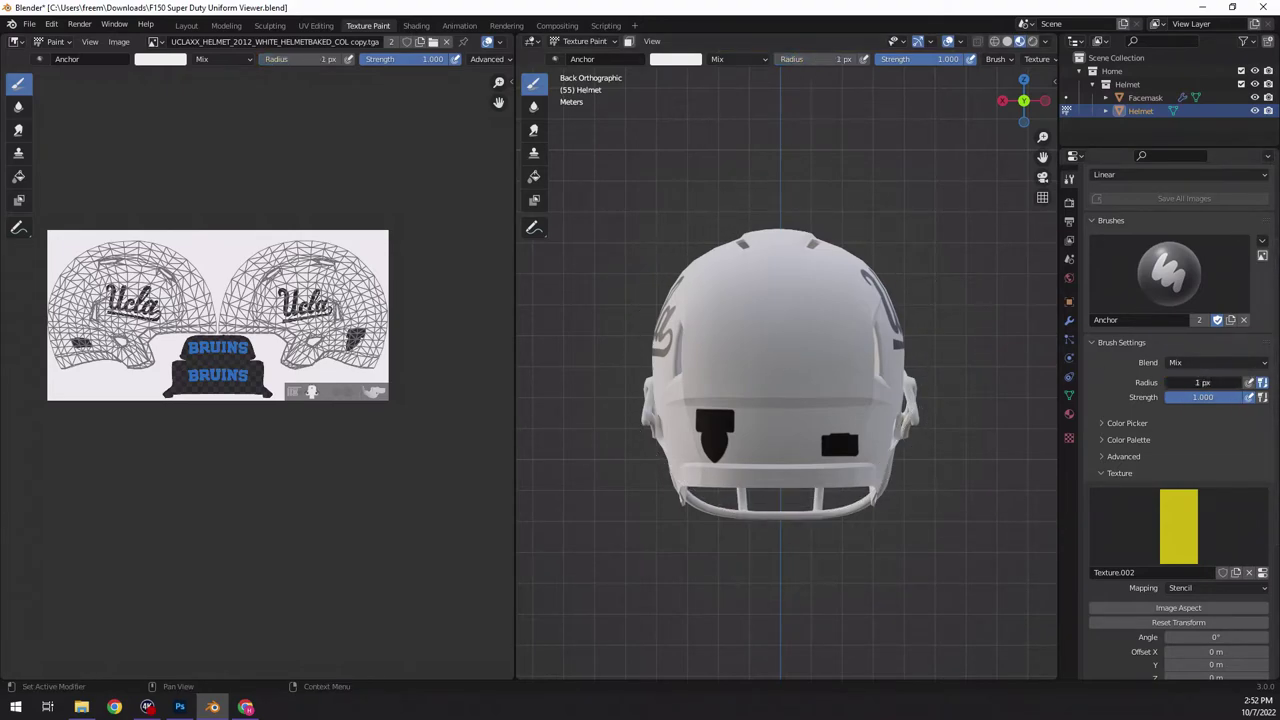
left_click(1168, 383)
type("25")
key("Return")
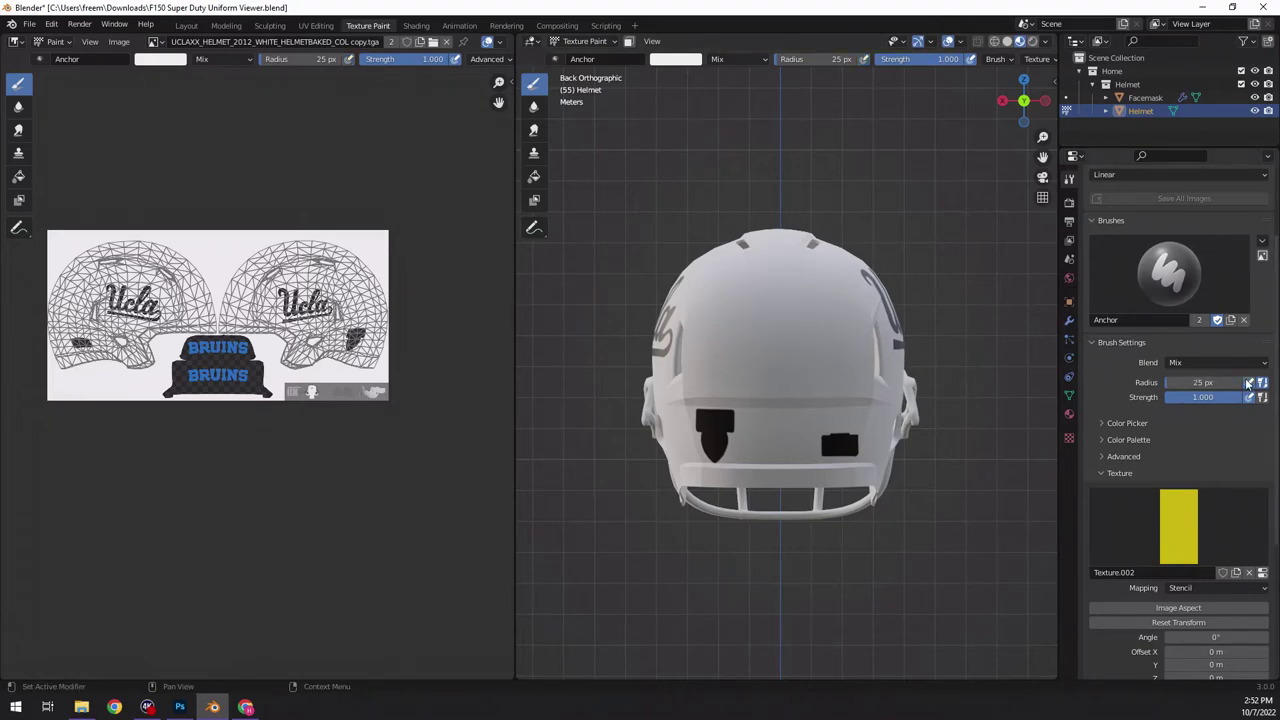
- Keep the brush blend mode at Mix and set its texture to Stencil mapping fitted to the image's aspect ratio
left_click(1181, 363)
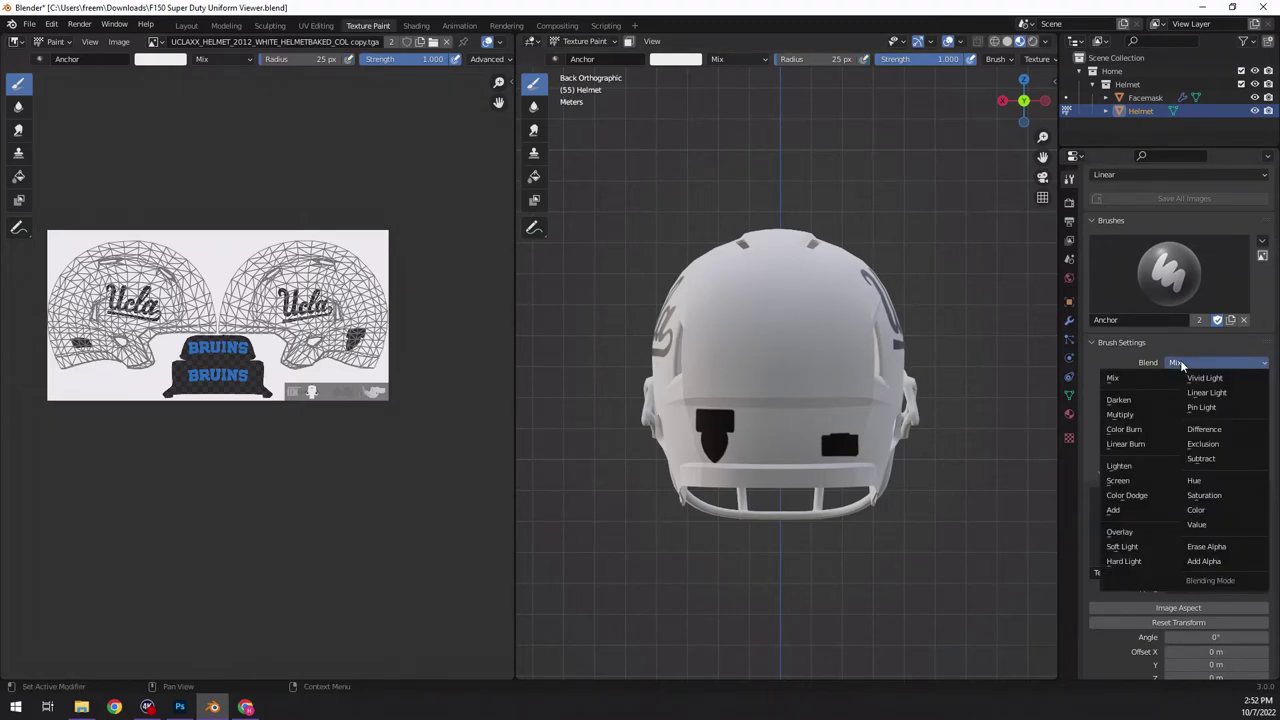
left_click(1180, 362)
left_click(1180, 362)
left_click(1179, 363)
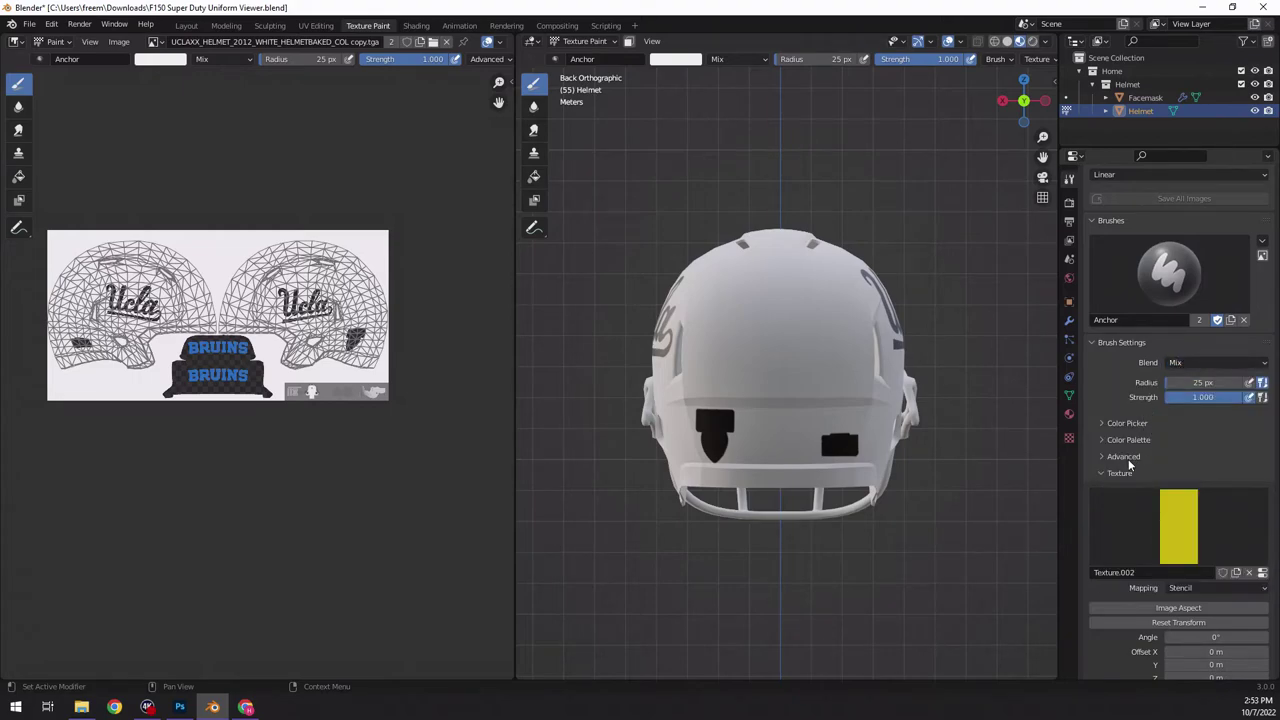
scroll(1146, 512, "down", 4)
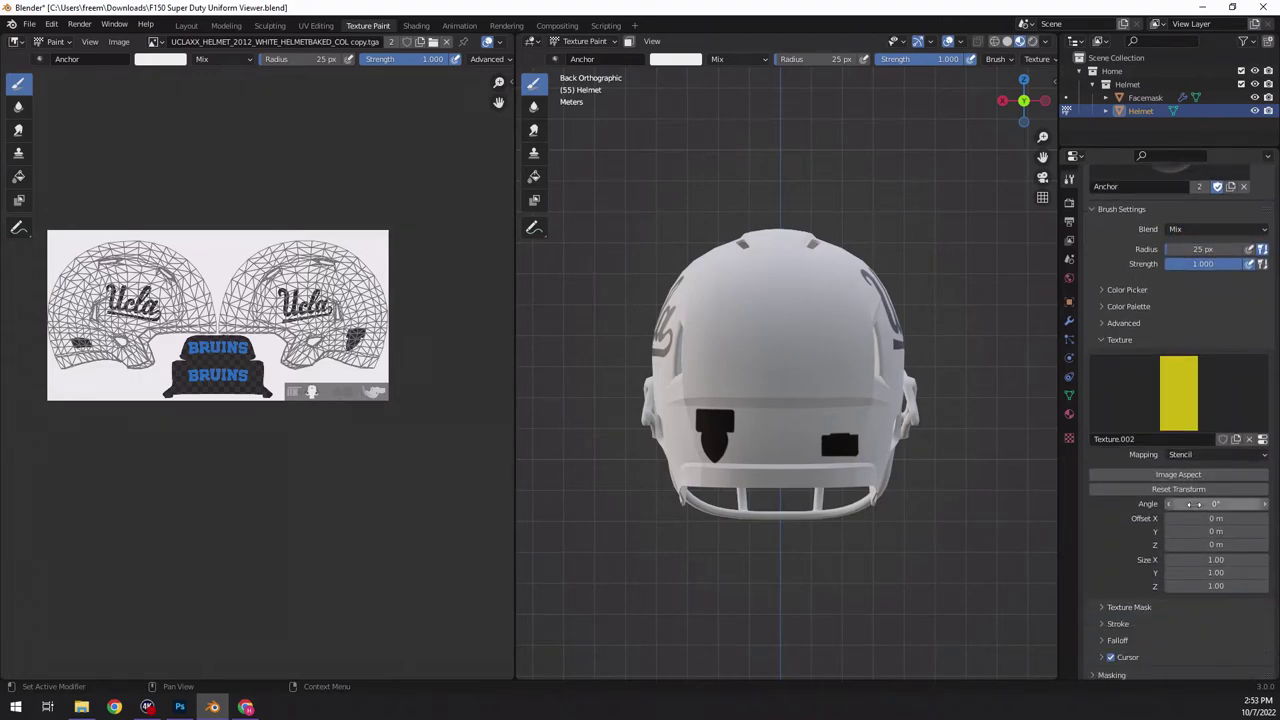
left_click(1206, 457)
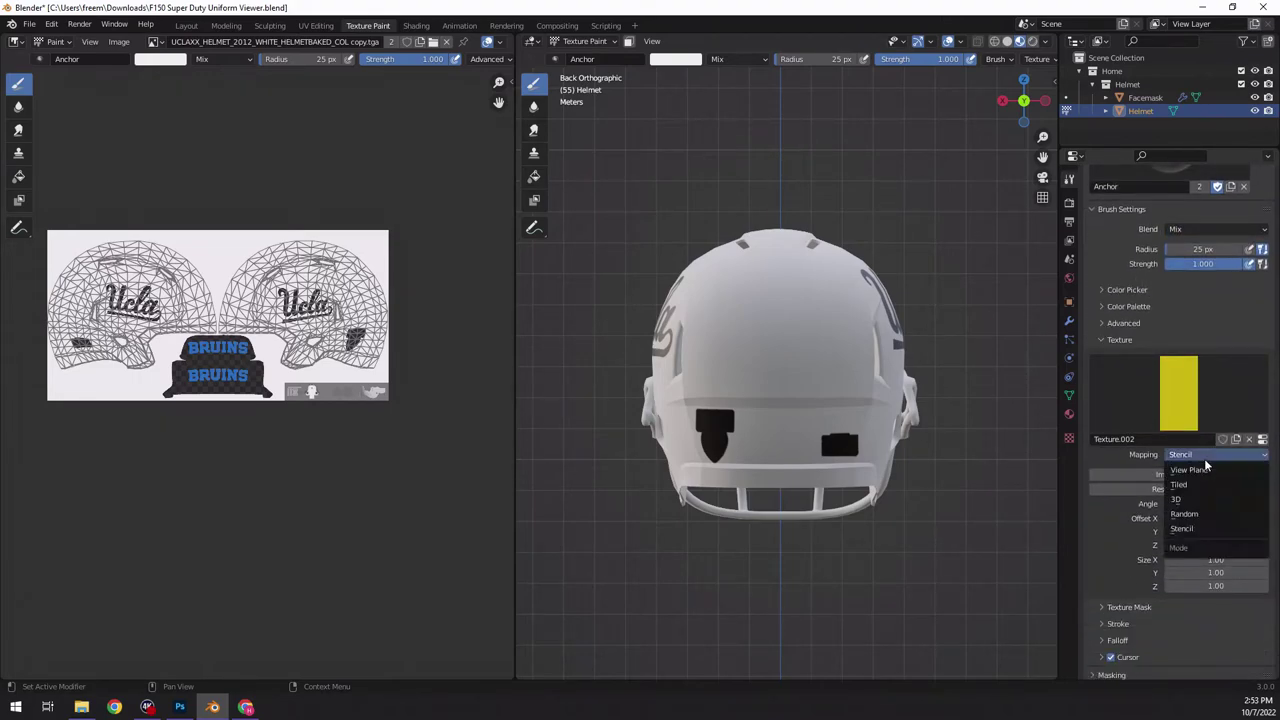
left_click(1190, 530)
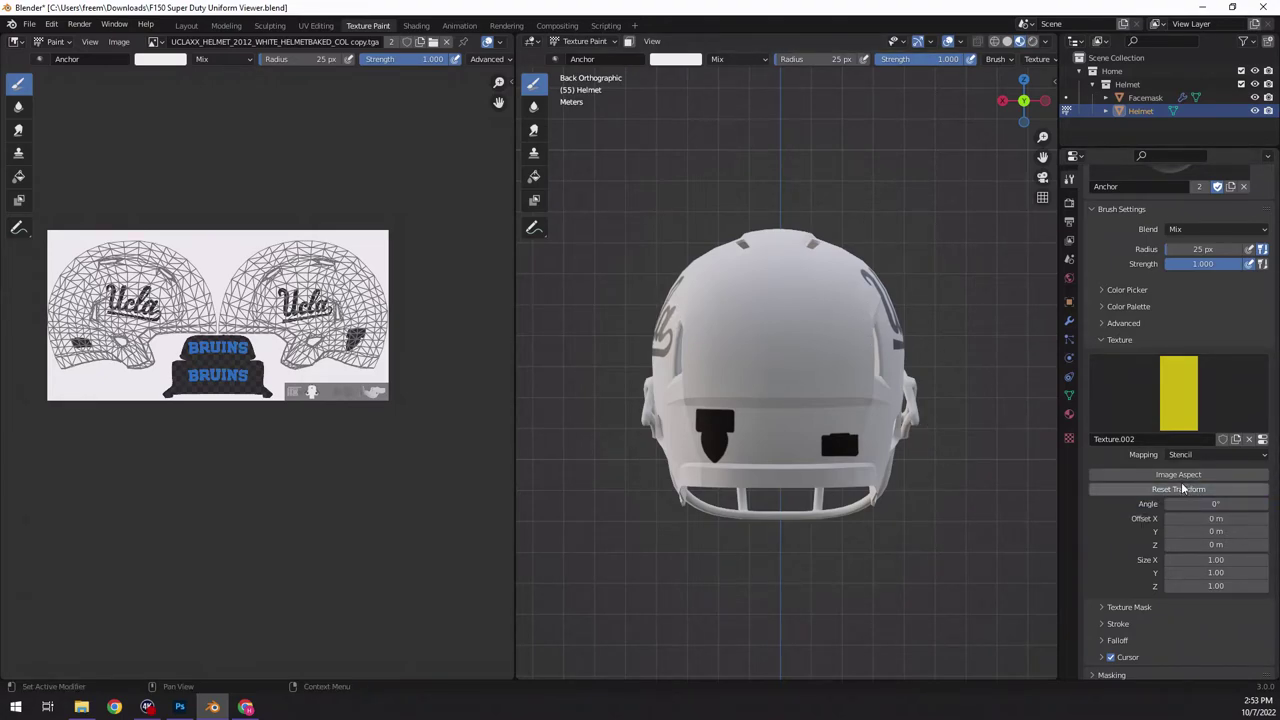
left_click(1143, 475)
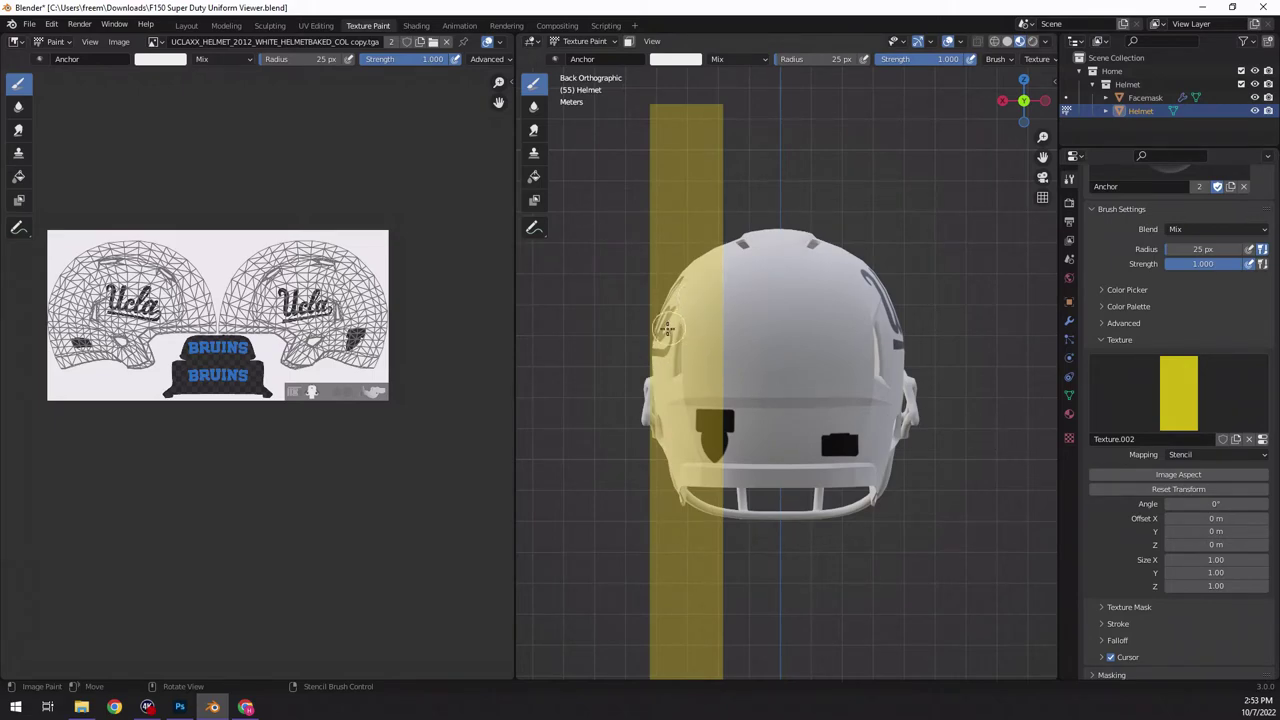
- Scale and center the gold stripe stencil over the back midline of the helmet and paint it across the lower rear rim
right_click_drag(667, 330, 752, 133)
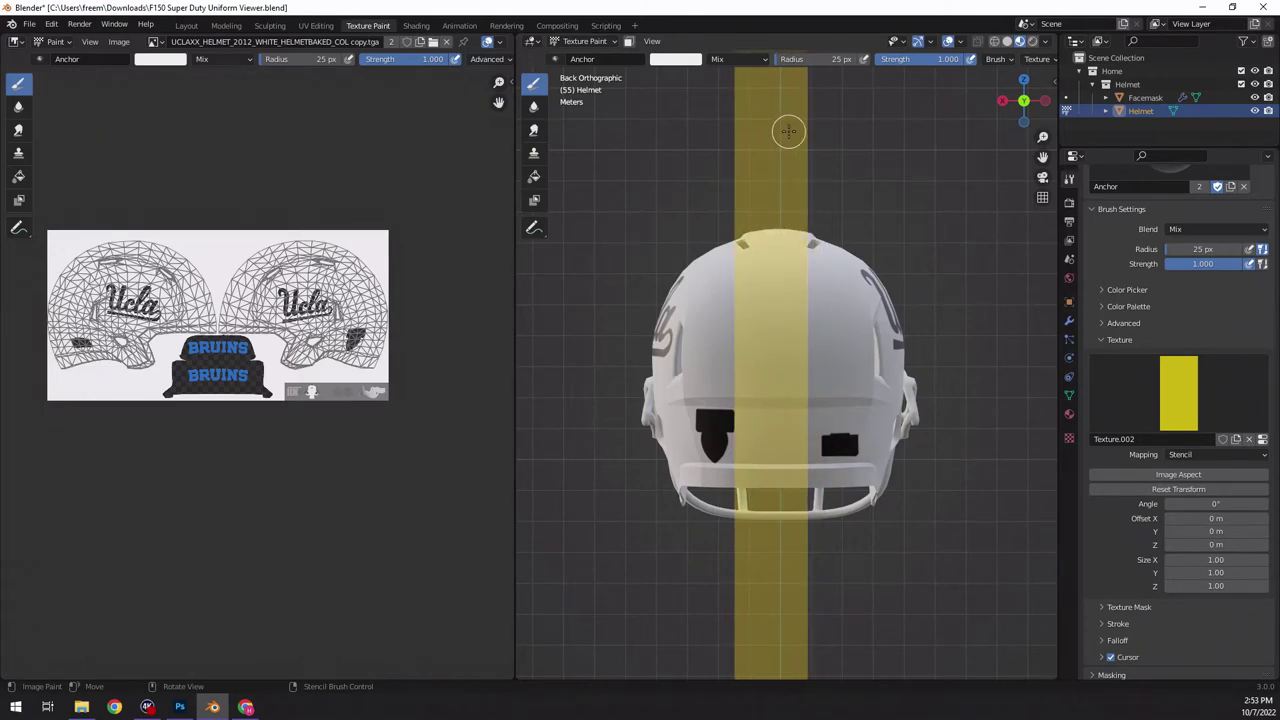
right_click_drag(803, 129, 768, 260, "shift")
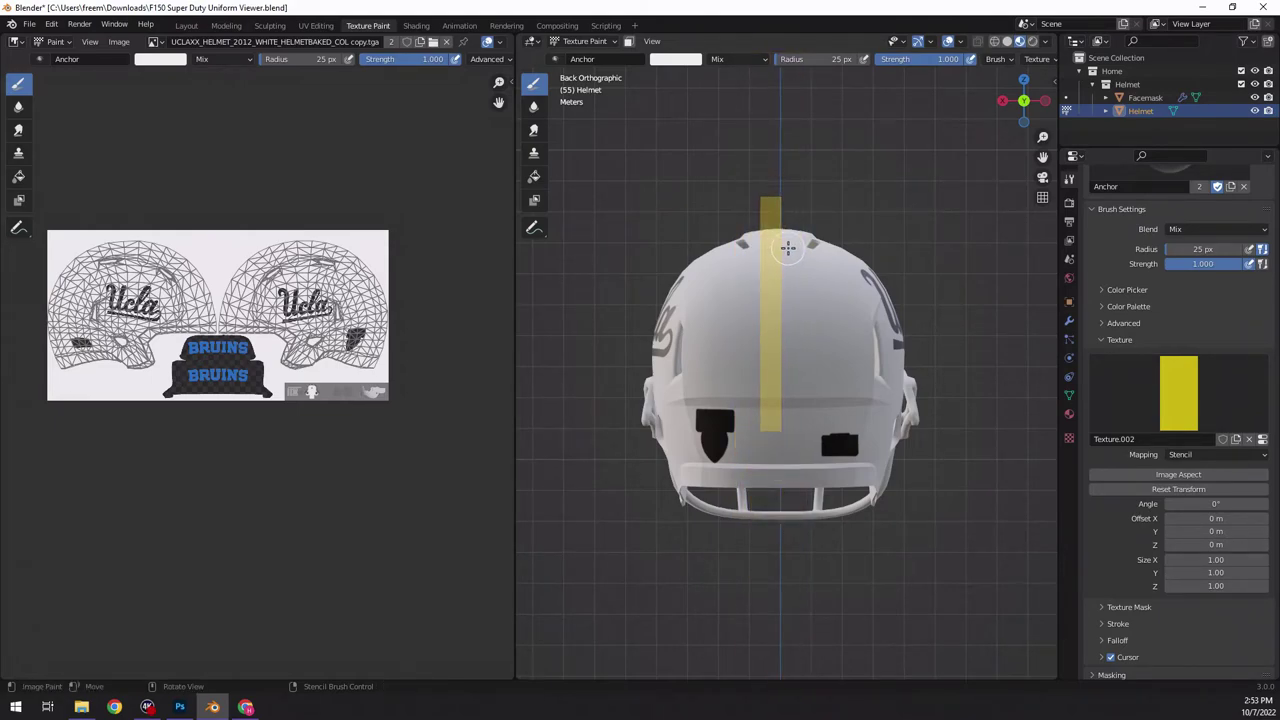
left_click_drag(765, 262, 777, 300)
right_click_drag(777, 300, 782, 322)
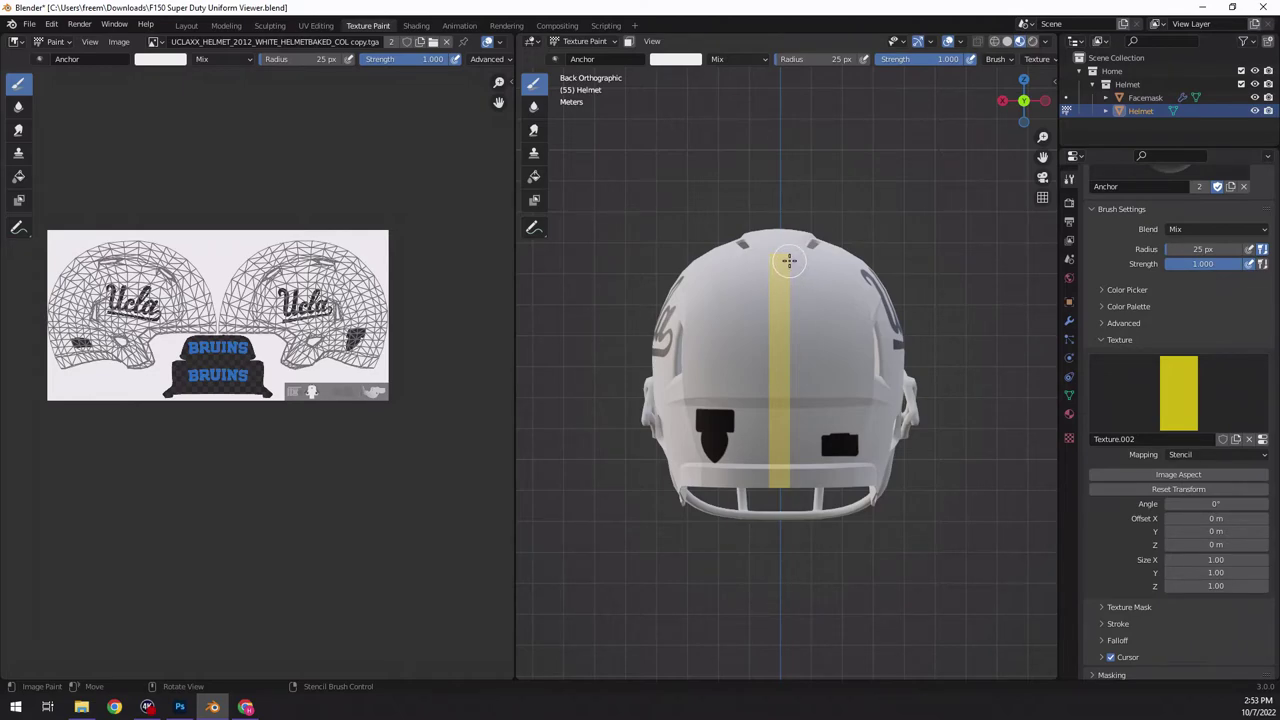
key("shift")
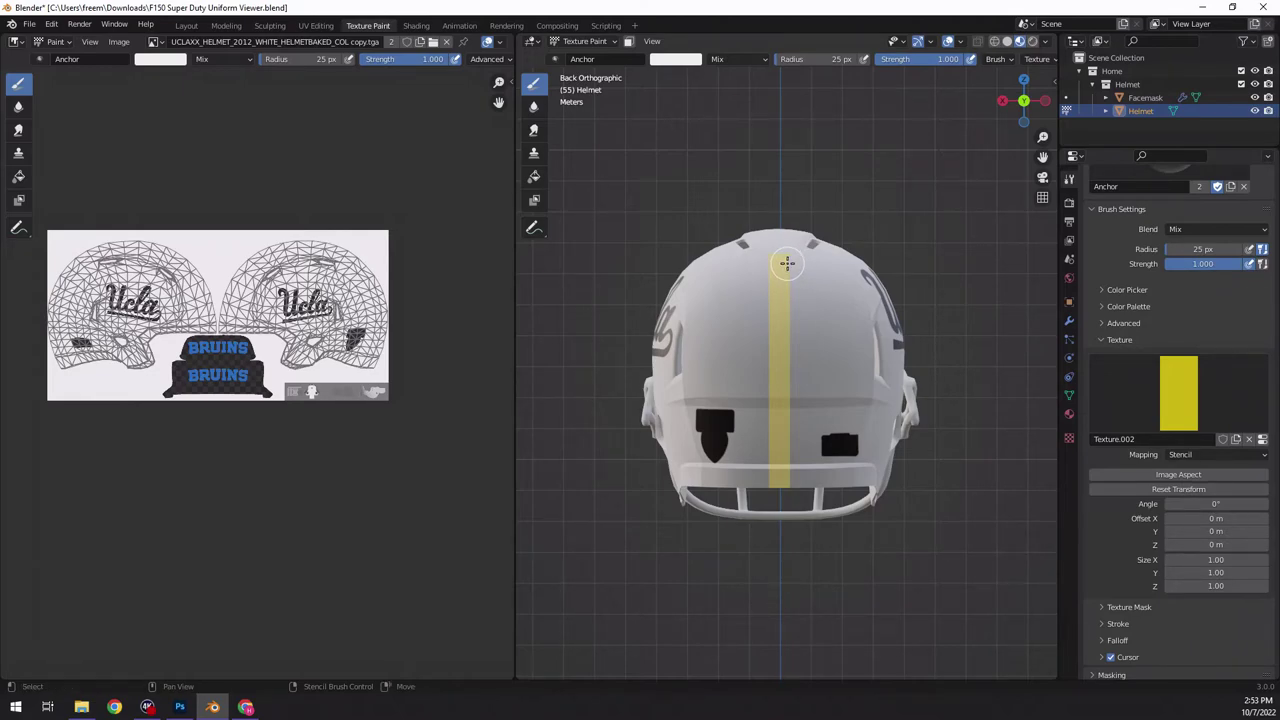
right_click_drag(787, 262, 890, 150, "shift")
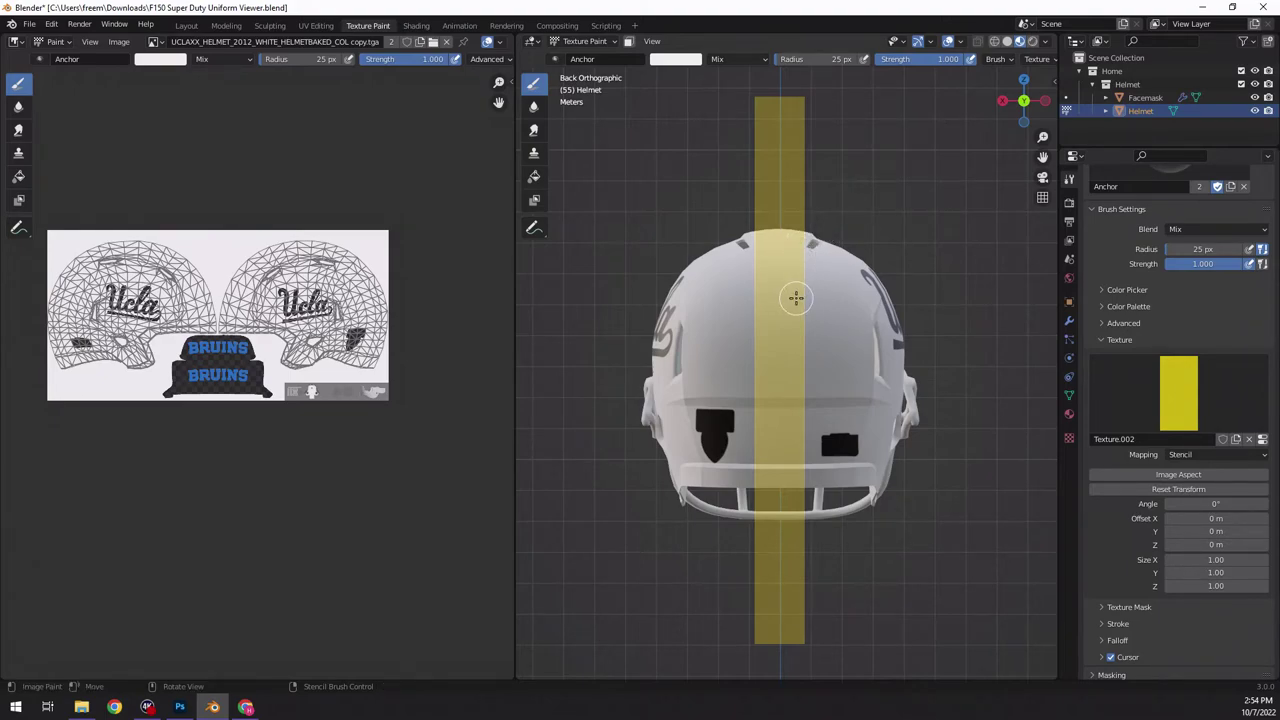
right_click_drag(795, 297, 795, 297)
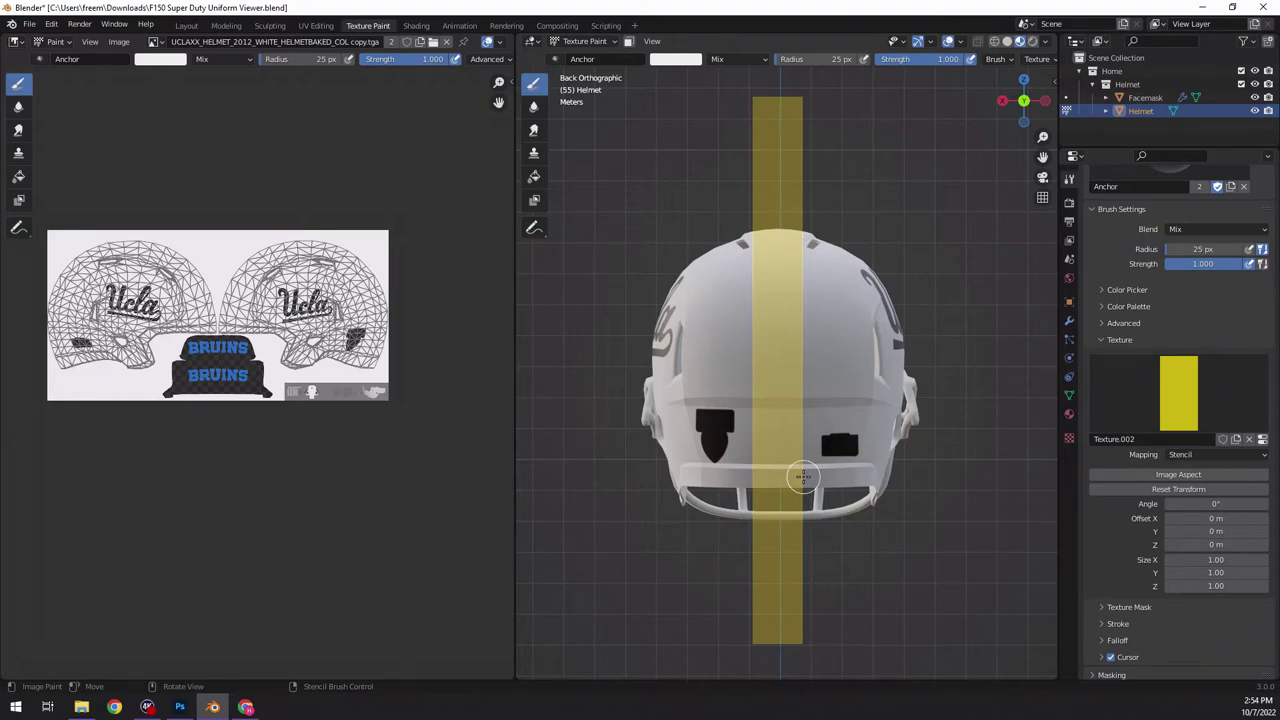
left_click_drag(803, 477, 740, 476)
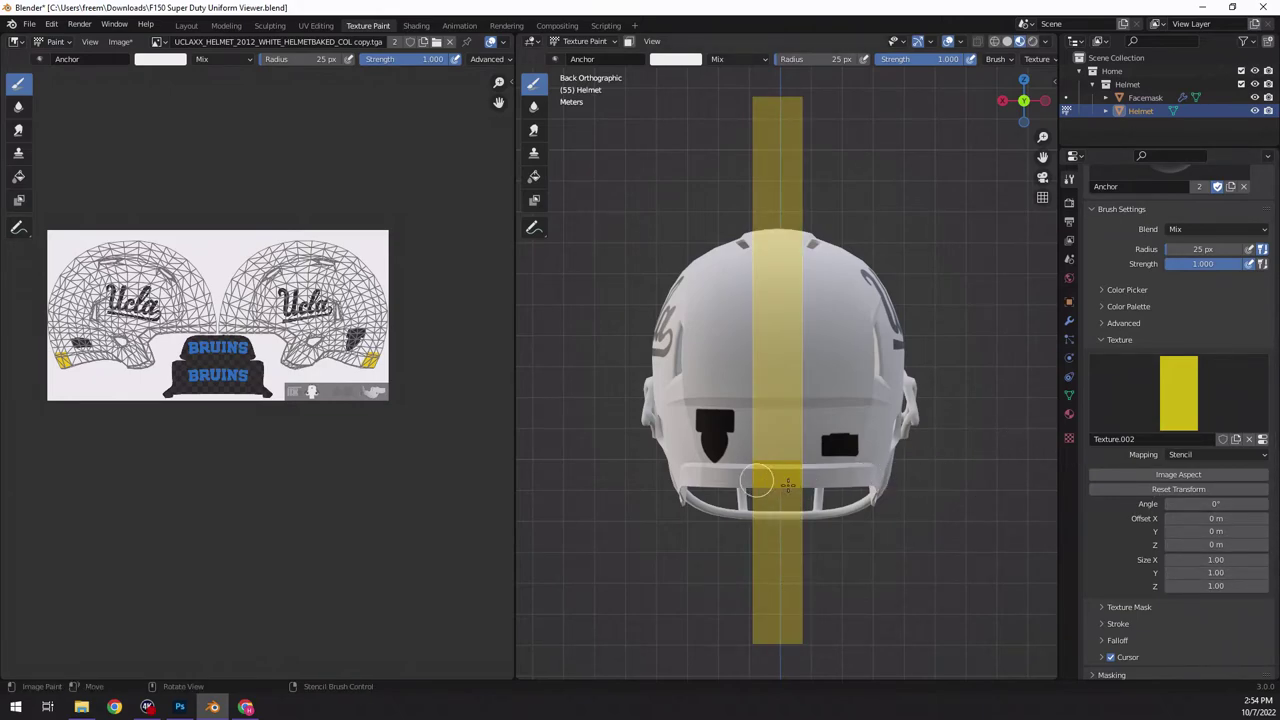
- Set the brush's stroke method to Dots and paint the gold stencil stripe up the back of the helmet to the crown
left_click(1113, 625)
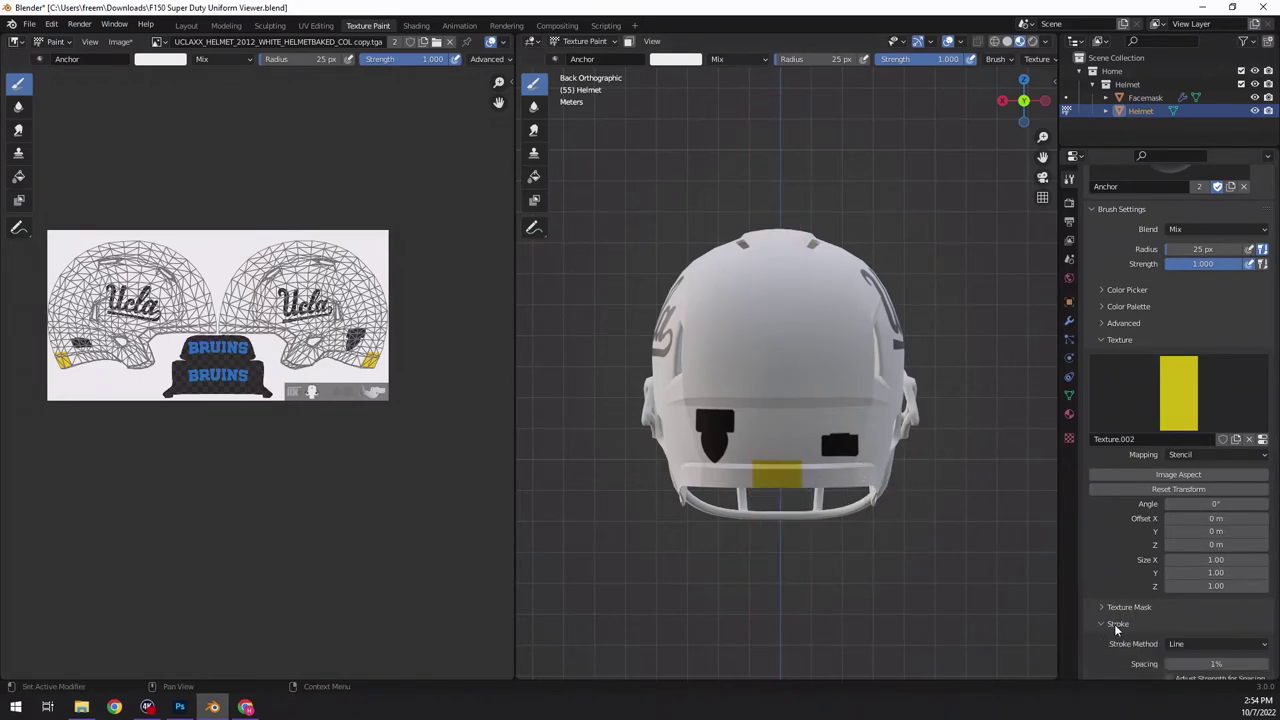
scroll(1206, 613, "down", 2)
left_click(1190, 565)
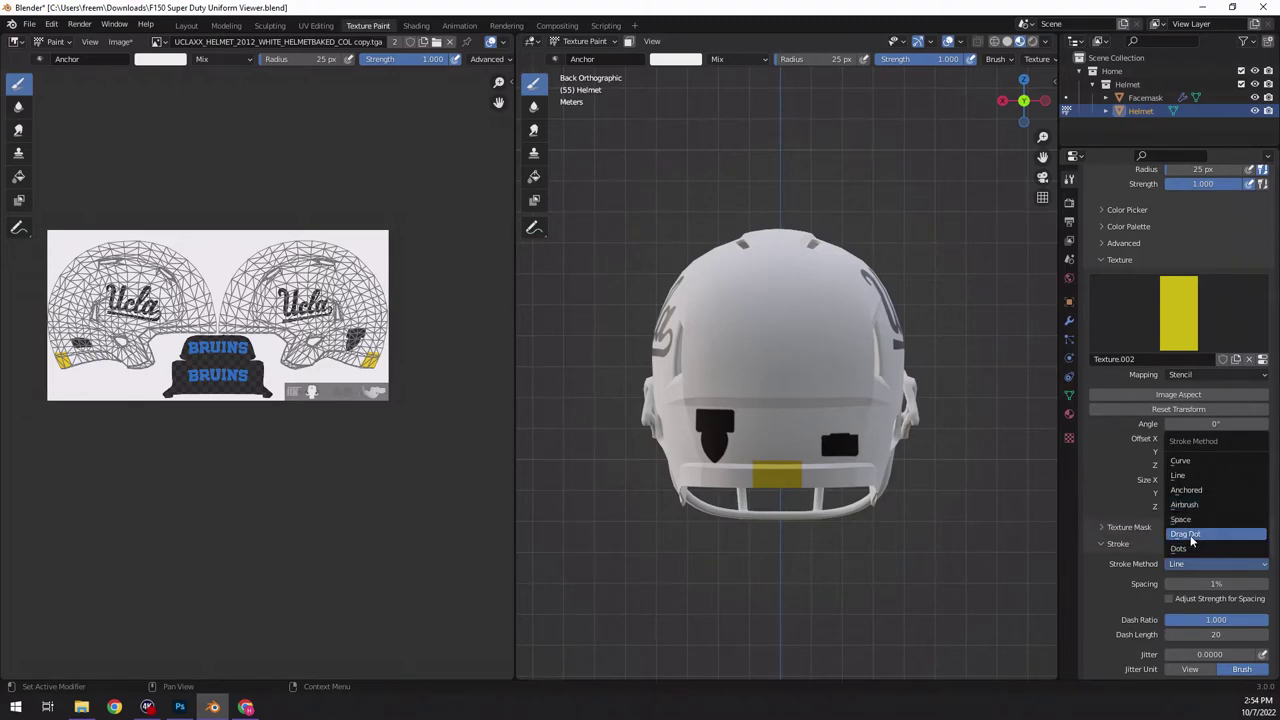
left_click(1191, 548)
scroll(1199, 584, "down", 1)
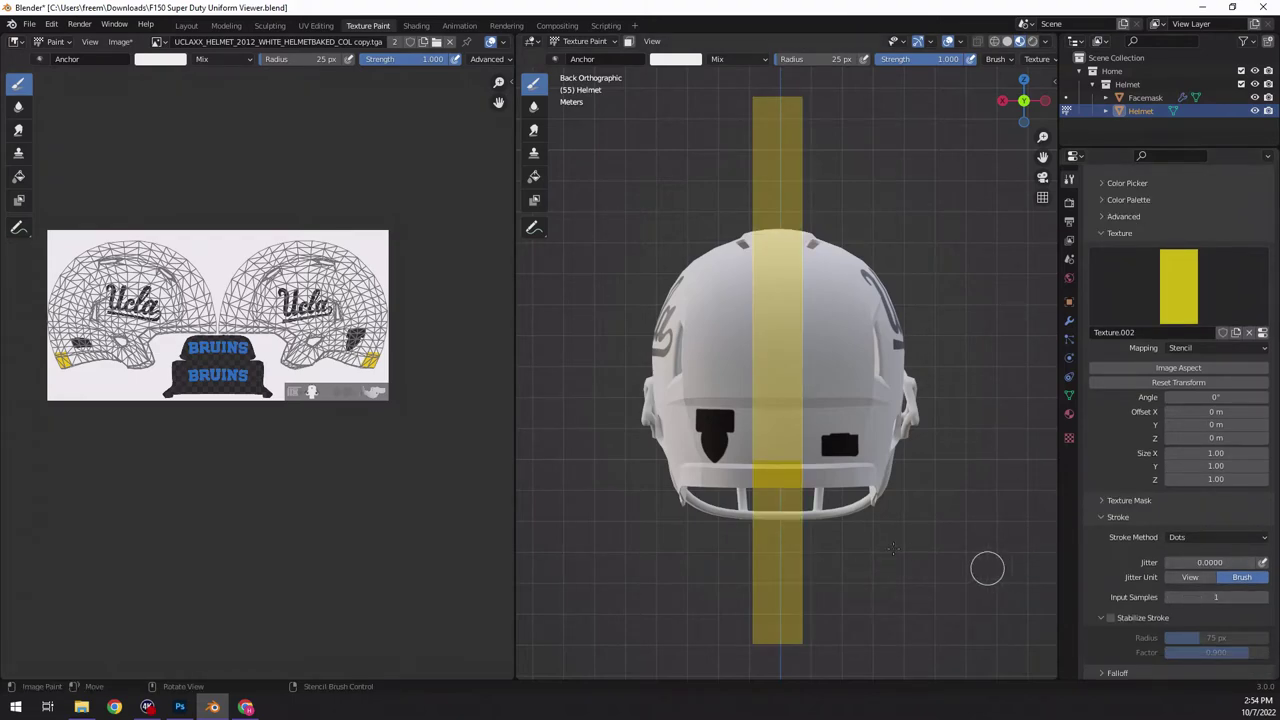
mouse_move(801, 462)
left_mouse_down()
mouse_move(735, 452)
mouse_move(800, 436)
mouse_move(737, 416)
mouse_move(786, 400)
mouse_move(772, 390)
mouse_move(786, 378)
mouse_move(763, 358)
mouse_move(792, 340)
mouse_move(772, 315)
mouse_move(800, 311)
mouse_move(737, 286)
mouse_move(809, 286)
mouse_move(771, 272)
mouse_move(790, 268)
mouse_move(788, 254)
mouse_move(742, 246)
mouse_move(785, 219)
mouse_move(822, 221)
left_mouse_up()
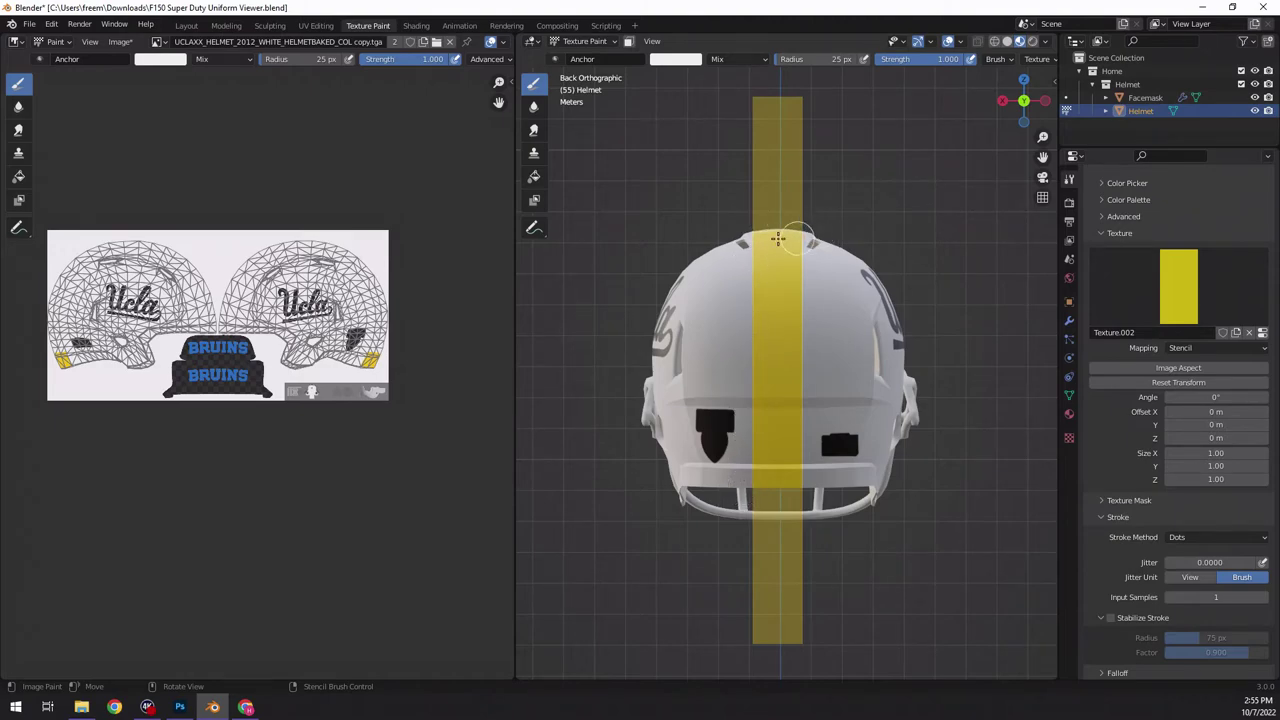
mouse_move(780, 490)
left_mouse_down()
mouse_move(808, 463)
mouse_move(800, 340)
left_mouse_up()
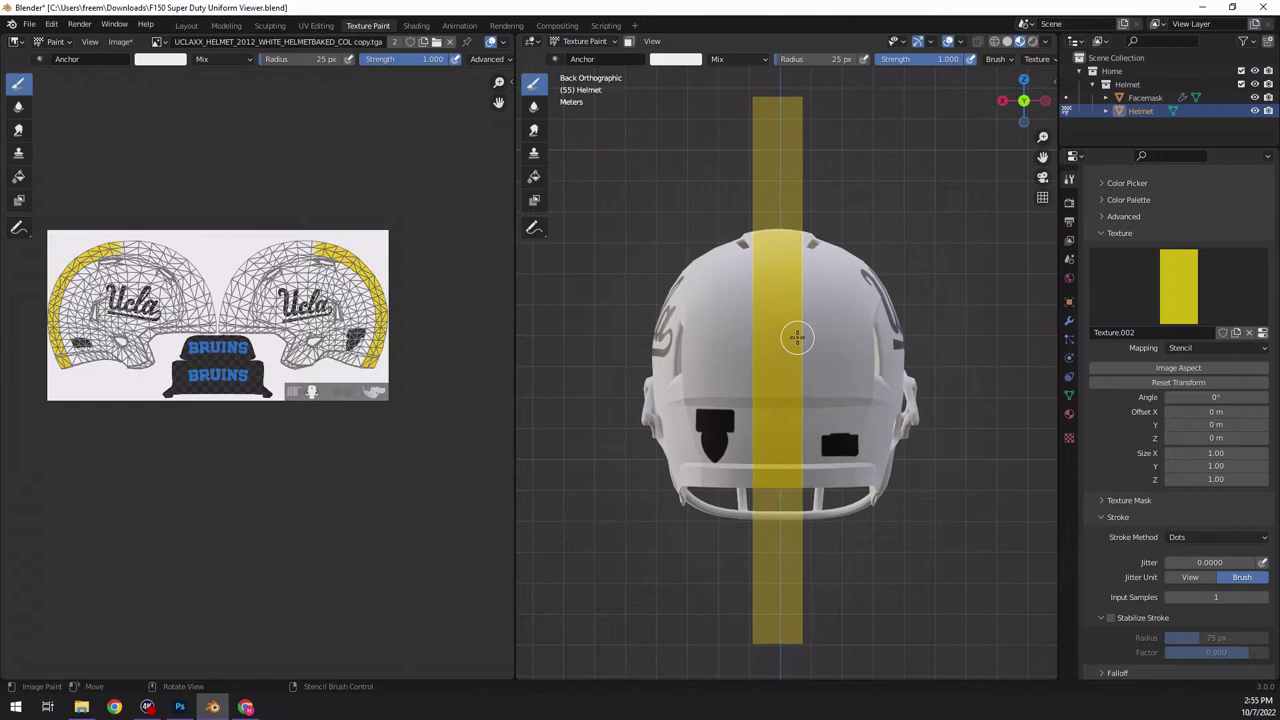
- In the top orthographic view, align the stencil with the painted stripe and continue the gold stripe over the crown toward the front
left_click(1024, 83)
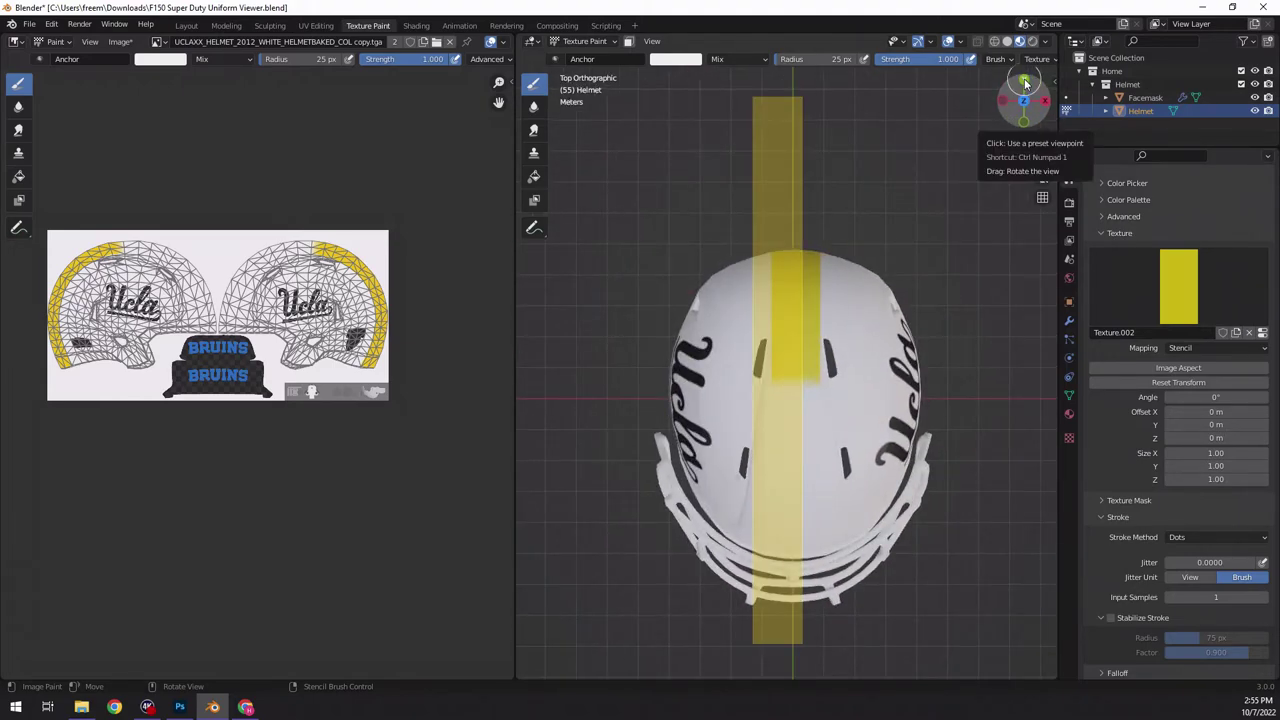
left_click(1004, 101)
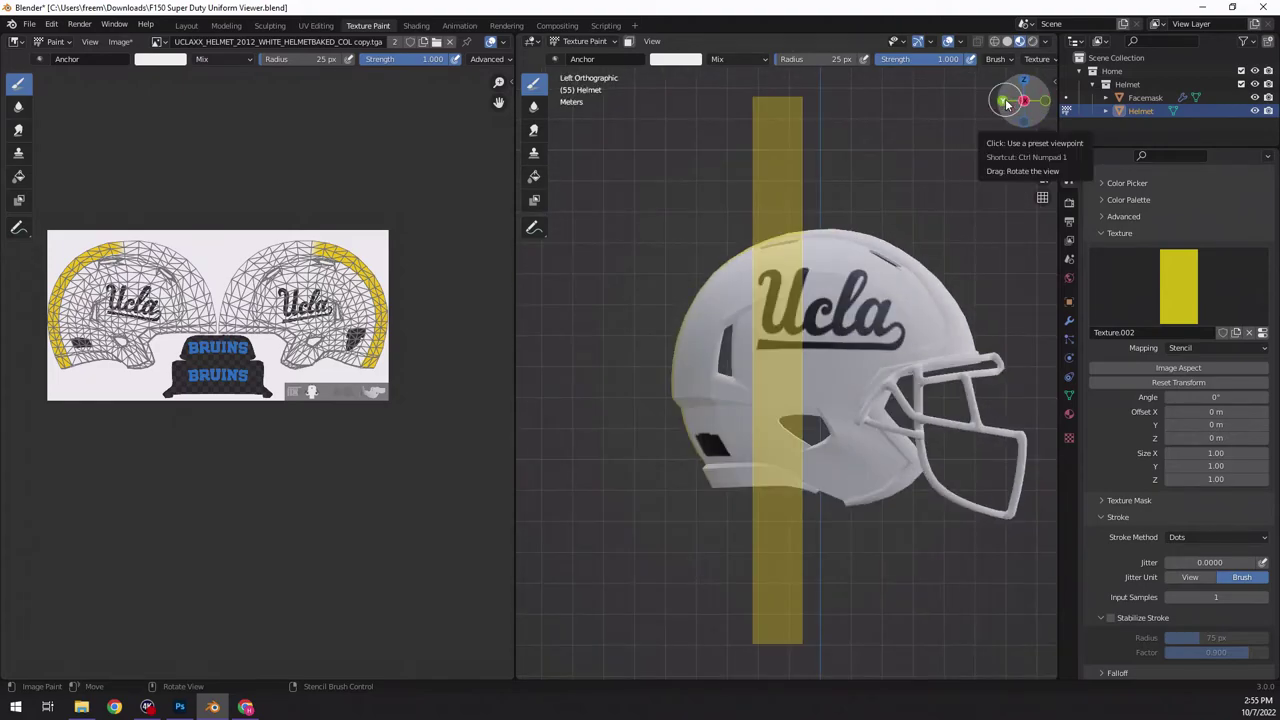
left_click(1007, 103)
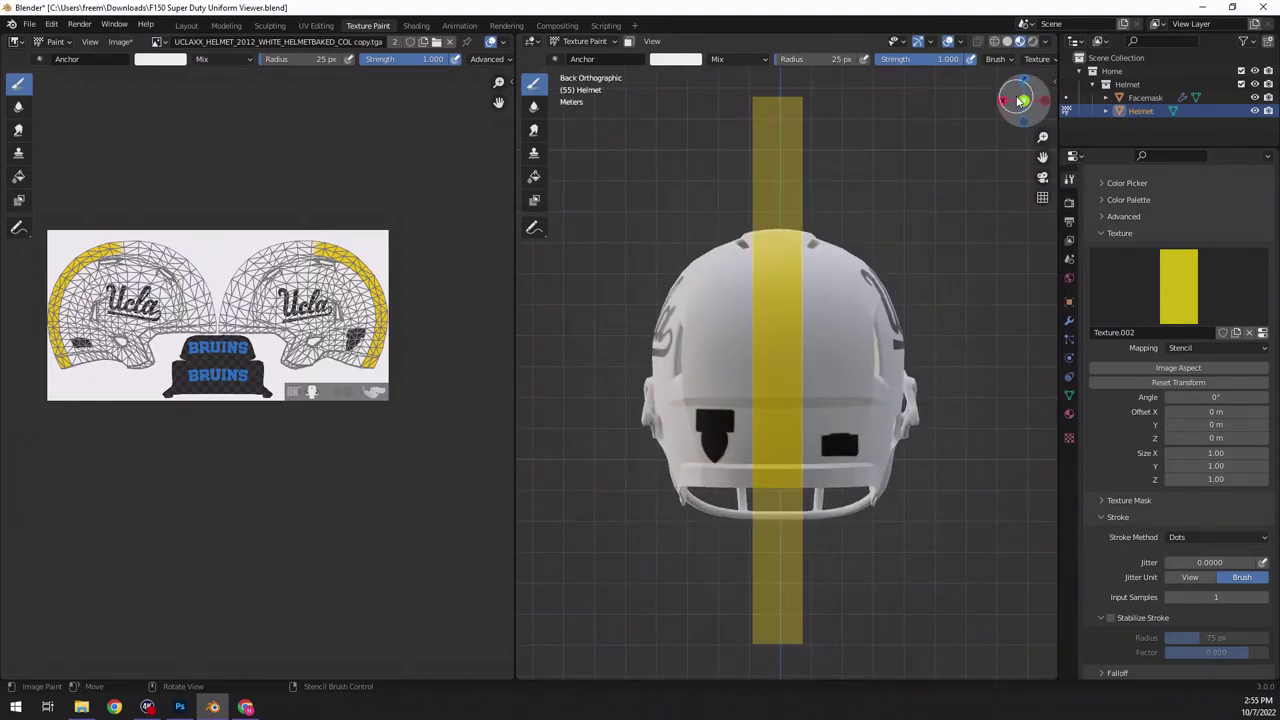
left_click(1023, 120)
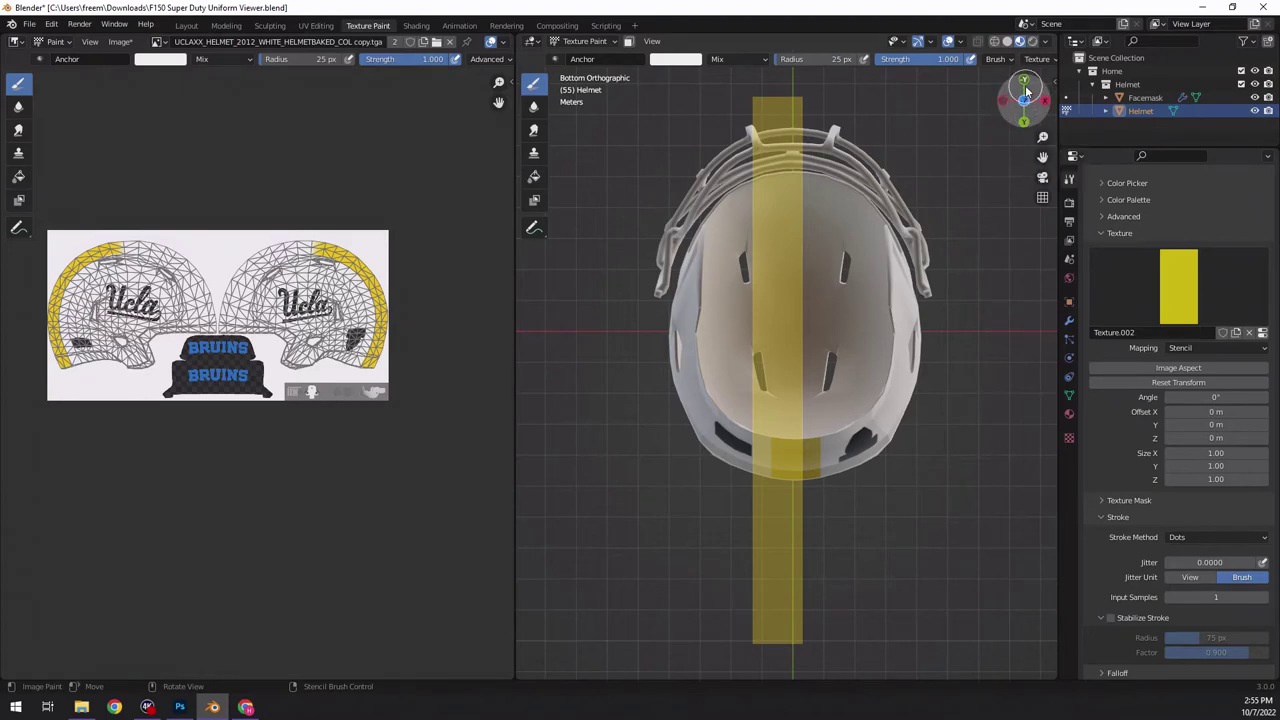
left_click(1025, 86)
left_click(1026, 82)
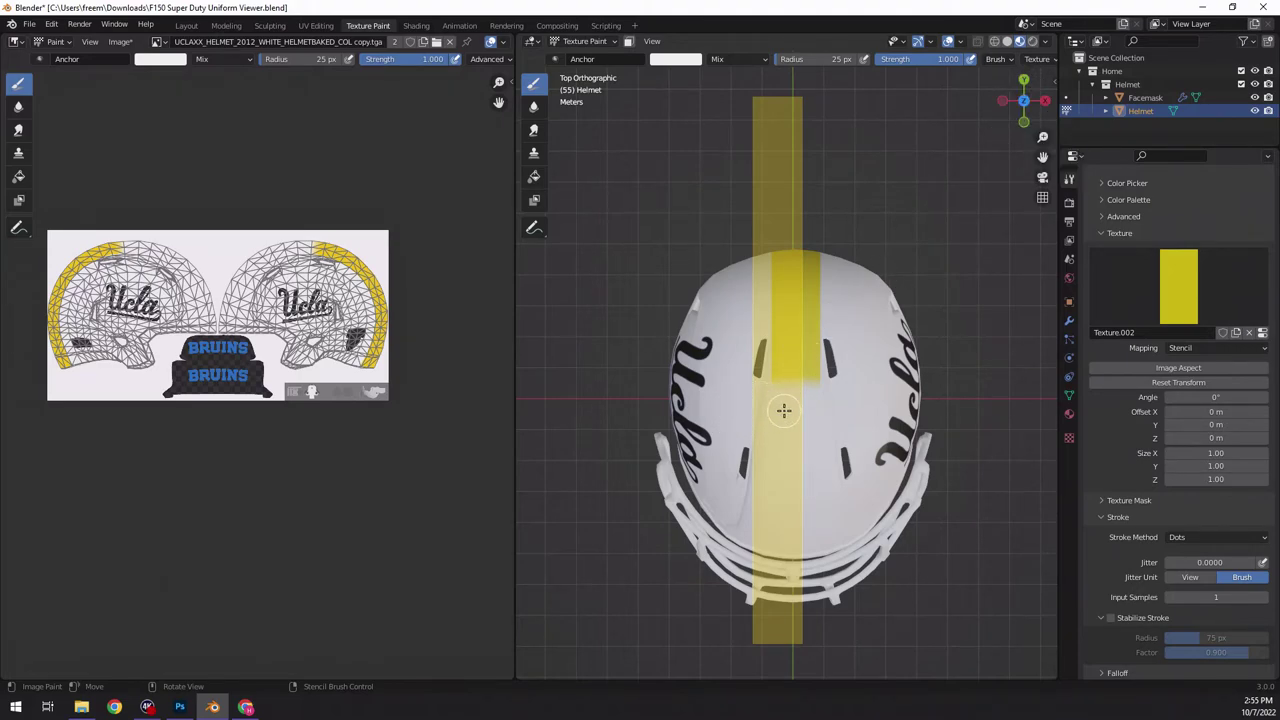
right_click_drag(779, 403, 798, 411)
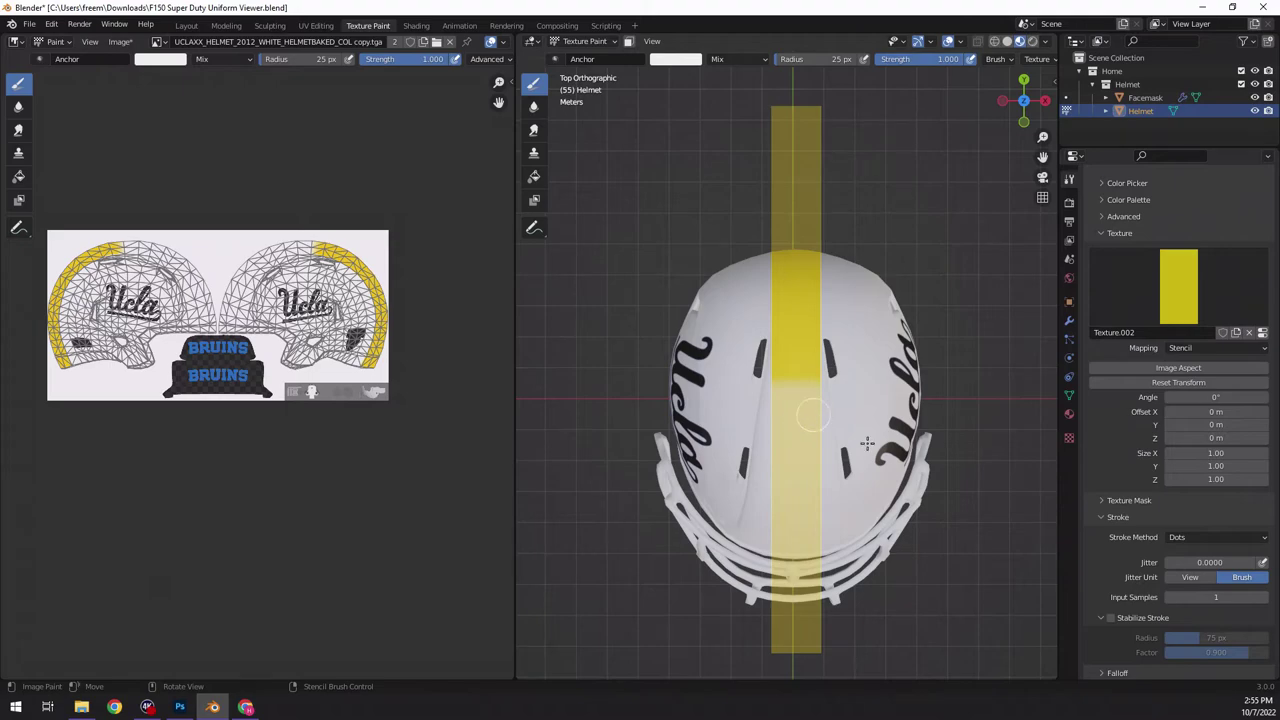
left_click(814, 378)
mouse_move(765, 385)
left_mouse_down()
mouse_move(846, 398)
mouse_move(763, 401)
mouse_move(839, 415)
mouse_move(747, 421)
mouse_move(814, 438)
mouse_move(766, 452)
mouse_move(845, 459)
mouse_move(707, 466)
mouse_move(830, 483)
mouse_move(771, 488)
mouse_move(820, 498)
mouse_move(768, 508)
mouse_move(818, 521)
mouse_move(778, 527)
mouse_move(811, 526)
left_mouse_up()
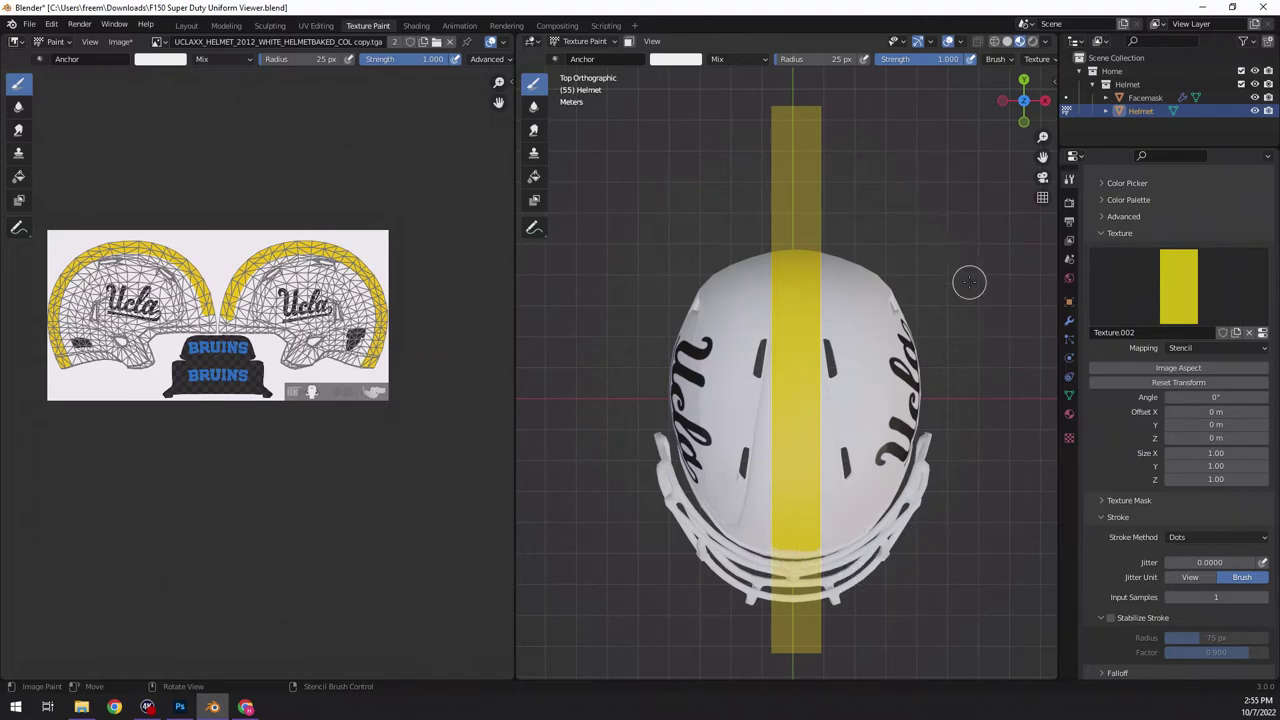
- Hide the Facemask object and, in the front view, extend the gold stripe down to the helmet's front edge
left_click(1027, 122)
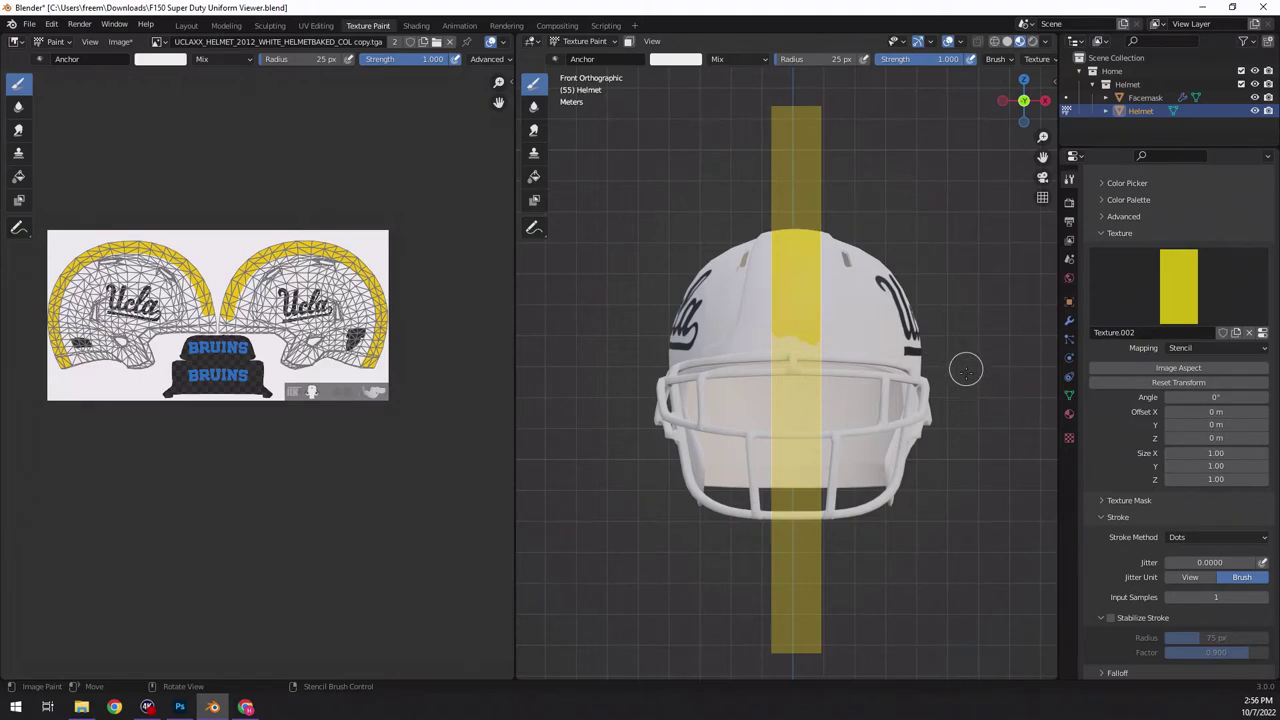
left_click(1030, 395)
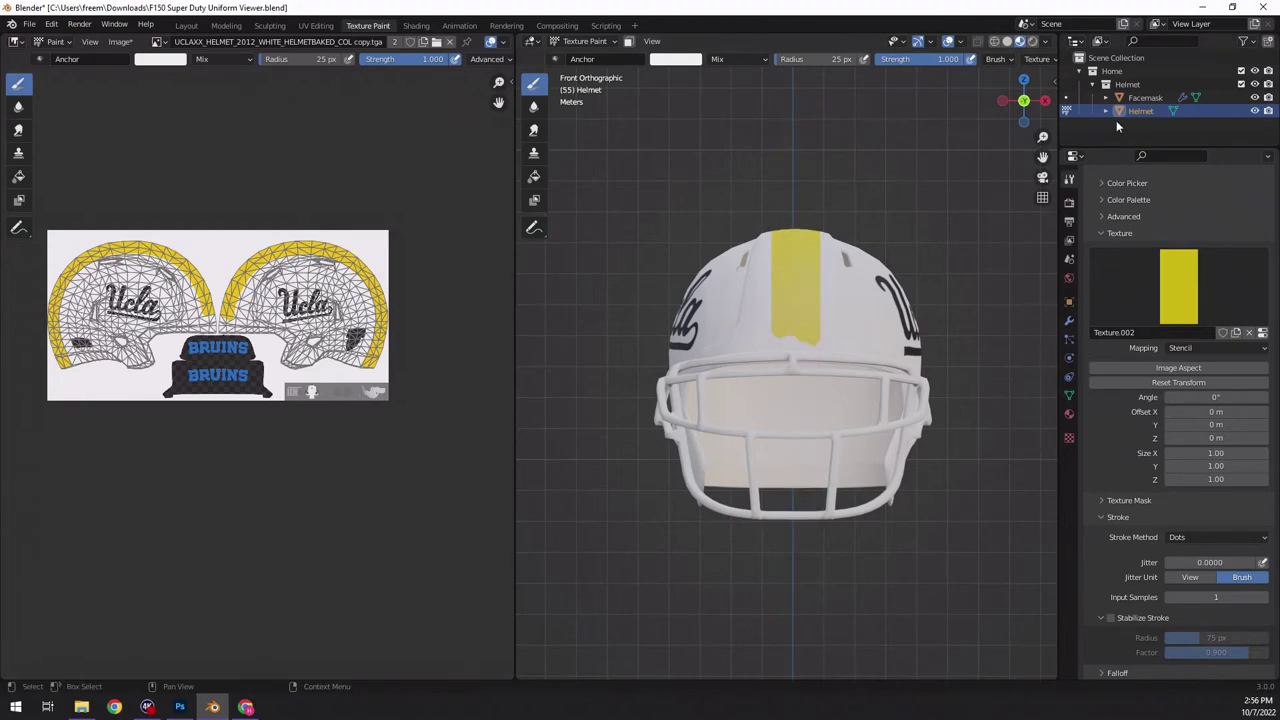
left_click(1255, 97)
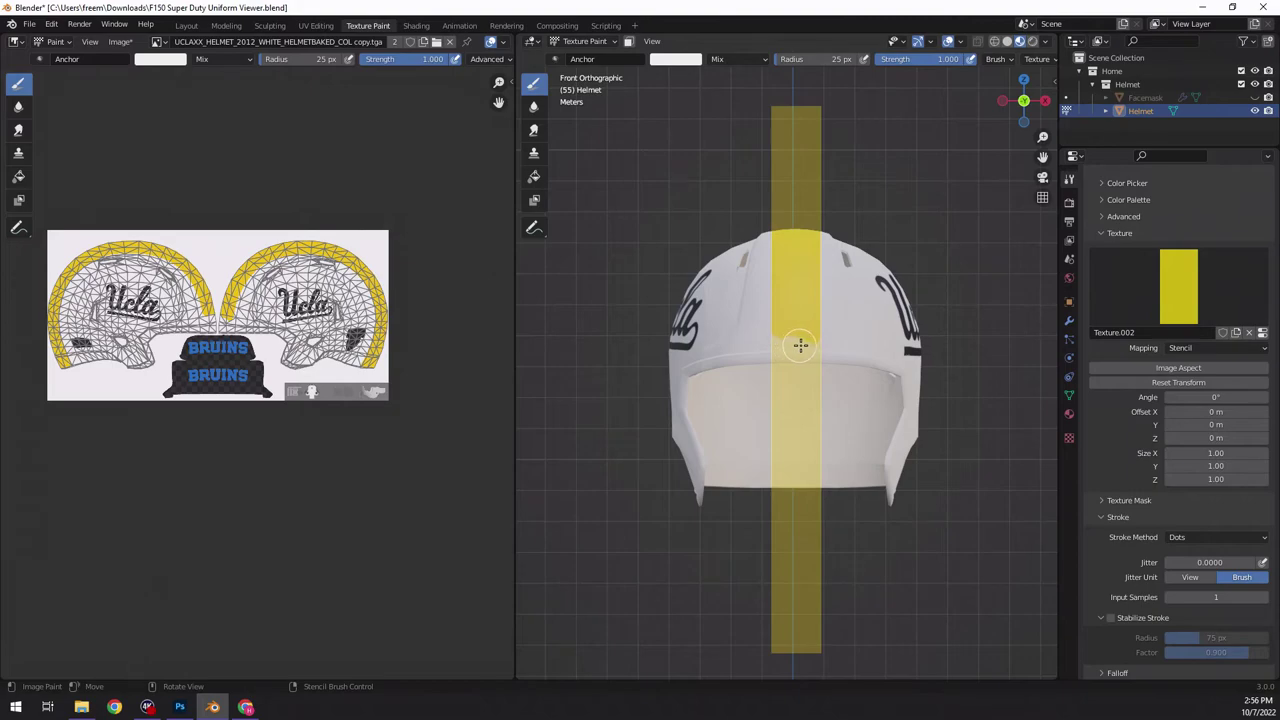
mouse_move(800, 345)
left_mouse_down()
mouse_move(769, 334)
mouse_move(780, 363)
mouse_move(841, 355)
mouse_move(811, 329)
mouse_move(811, 351)
mouse_move(779, 358)
mouse_move(821, 355)
left_mouse_up()
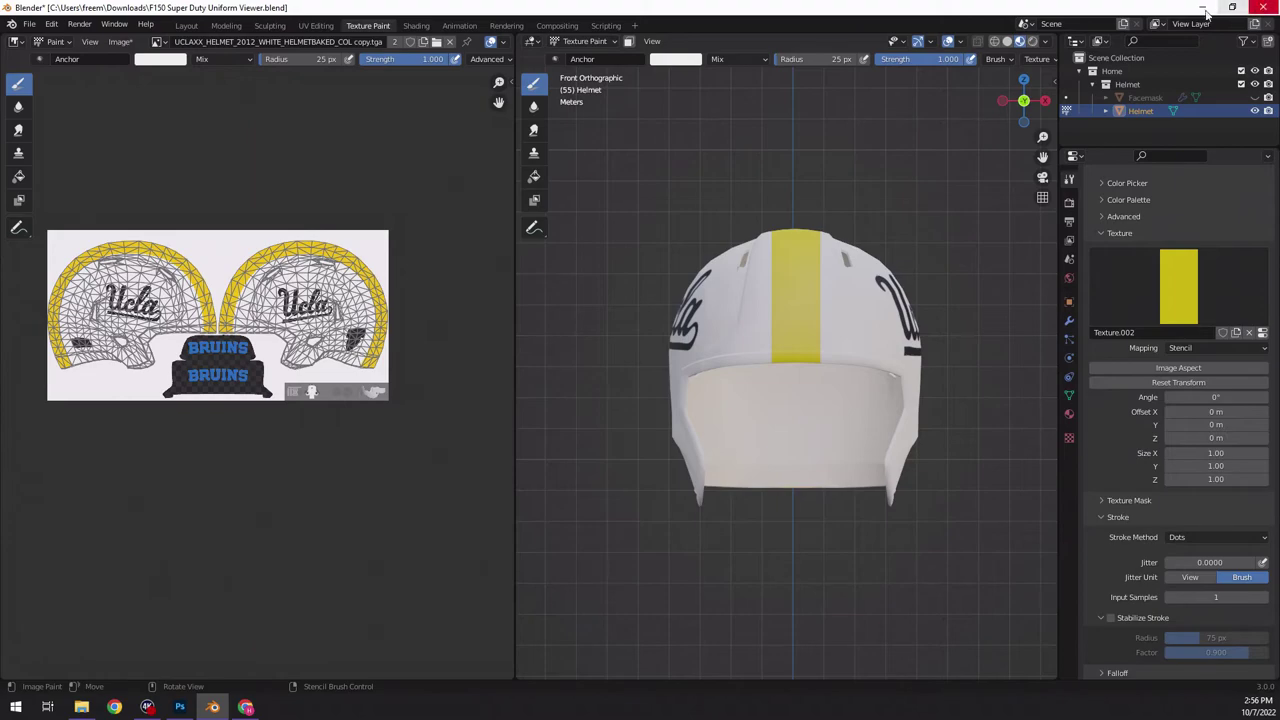
- Inspect the painted helmet stripe from the right side, from above and from the front
left_click(1045, 101)
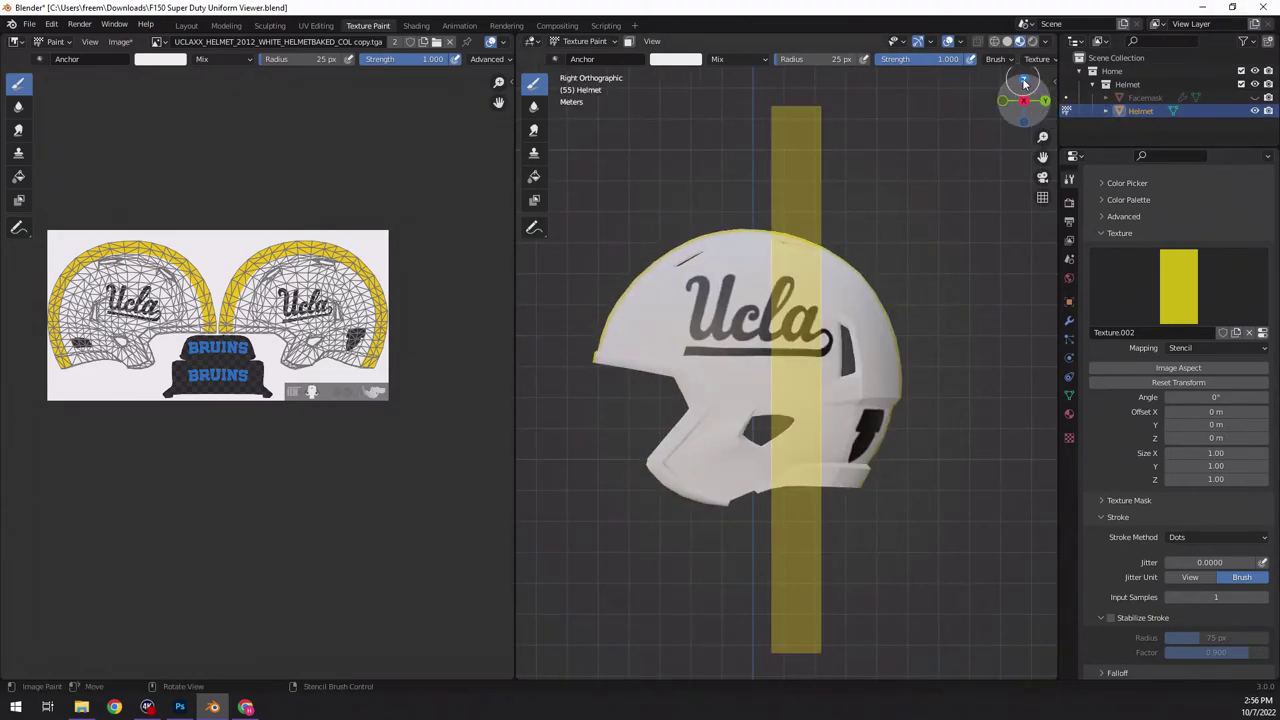
left_click(1026, 80)
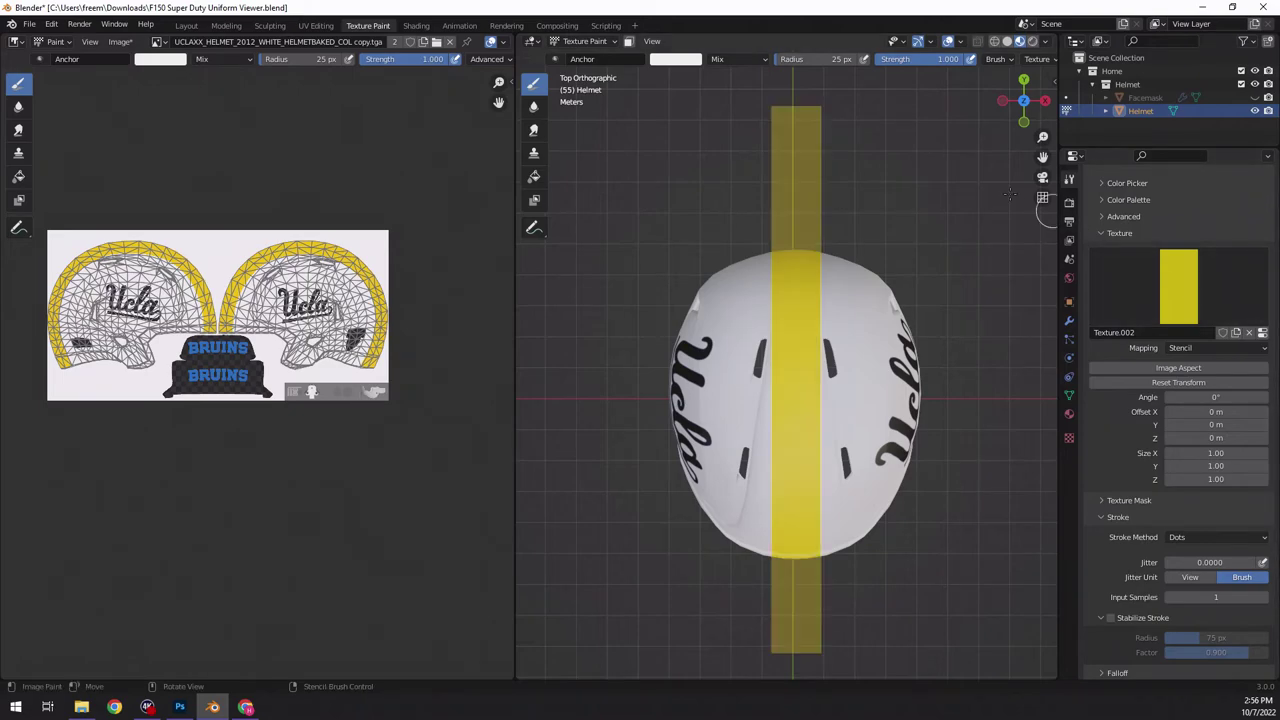
left_click(1045, 101)
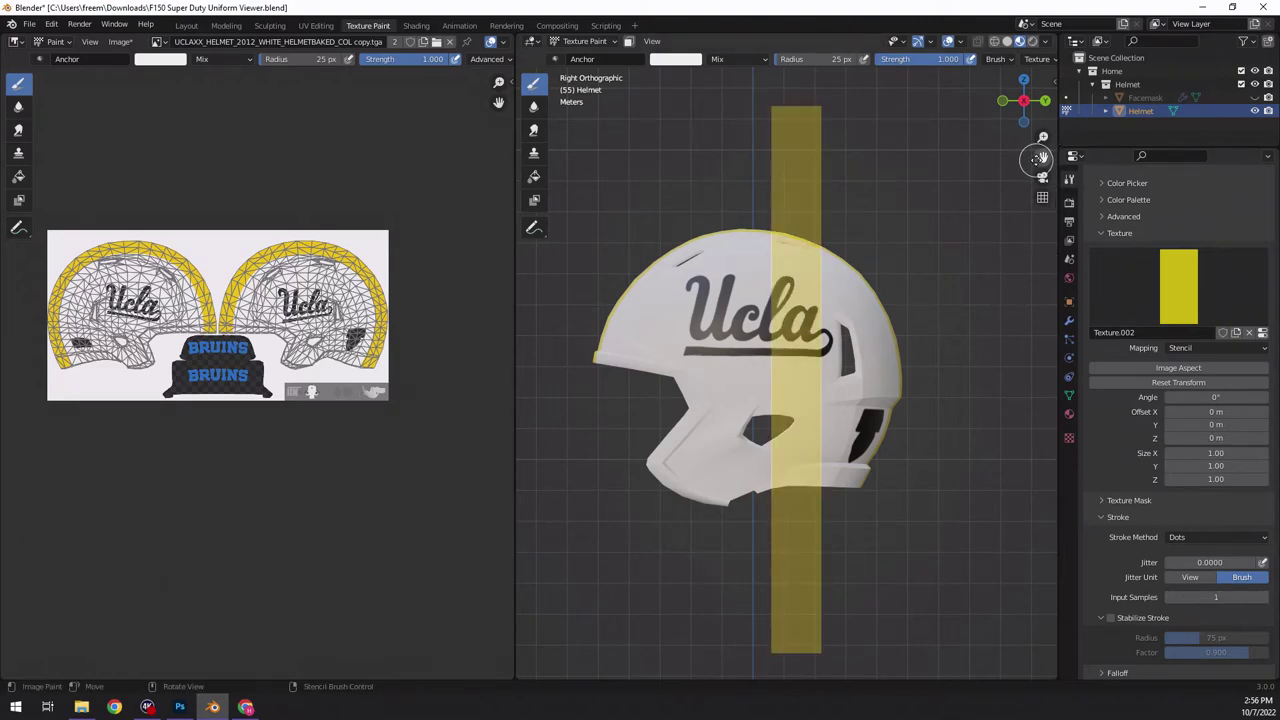
left_click_drag(1042, 157, 1027, 158)
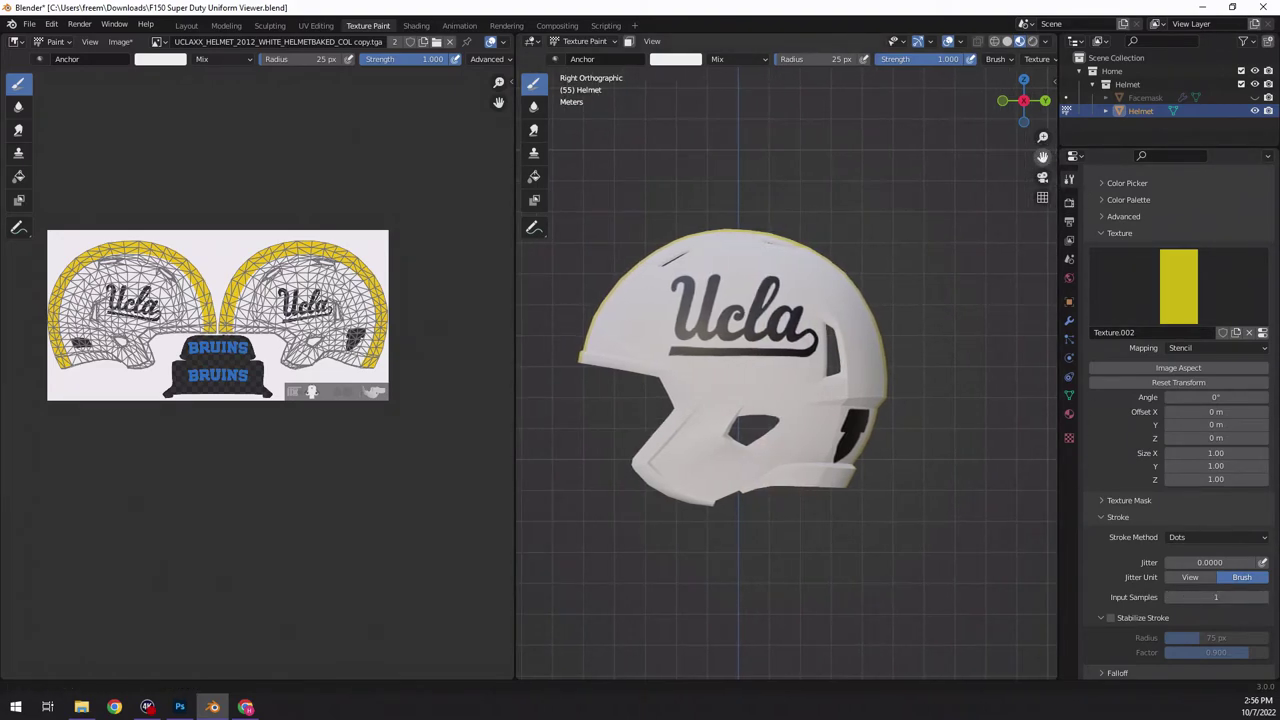
left_click_drag(1038, 113, 800, 140)
middle_click_drag(800, 140, 743, 197)
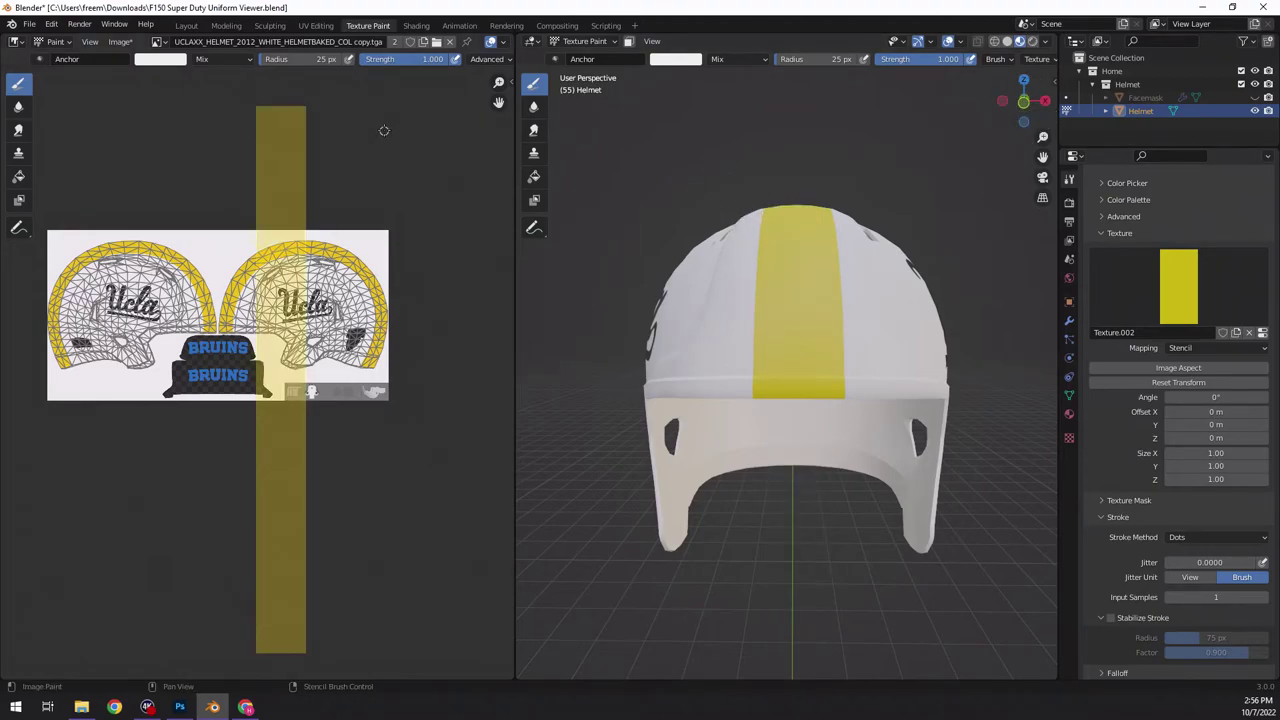
left_click(120, 42)
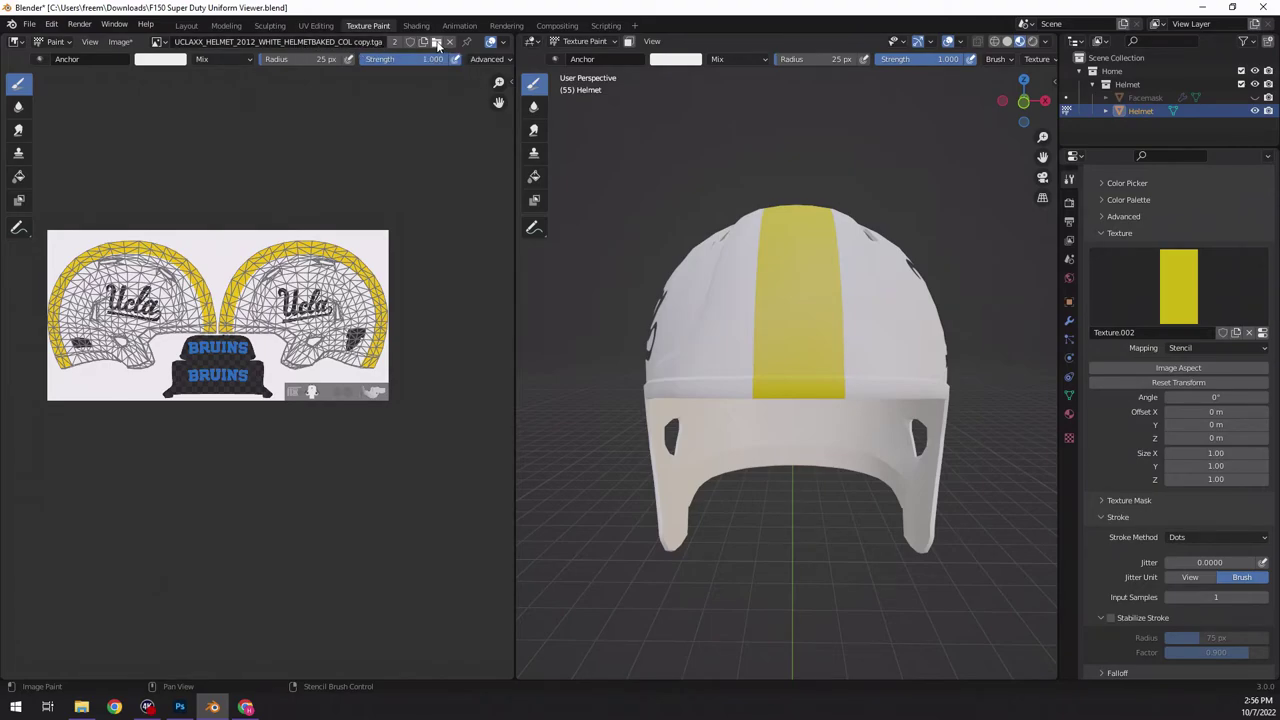
- Save the painted helmet texture over its TGA file and close Blender without saving the blend file
left_click(120, 42)
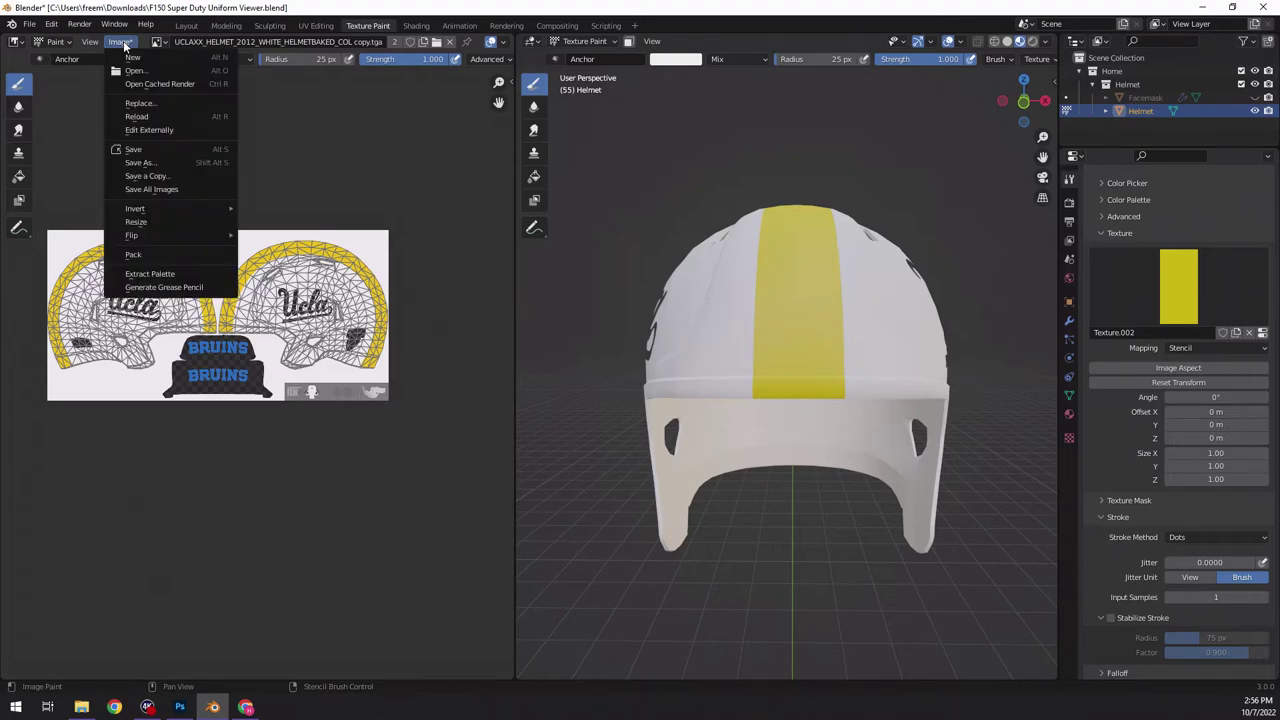
left_click(154, 151)
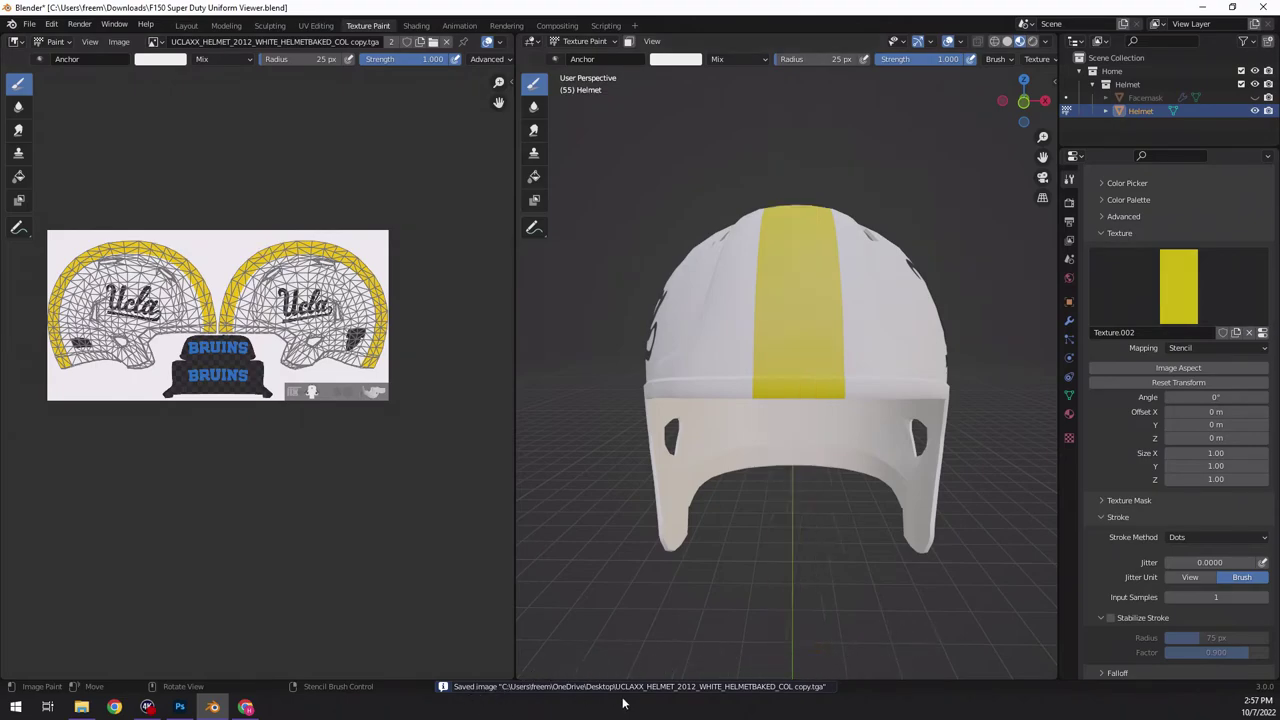
left_click(1265, 7)
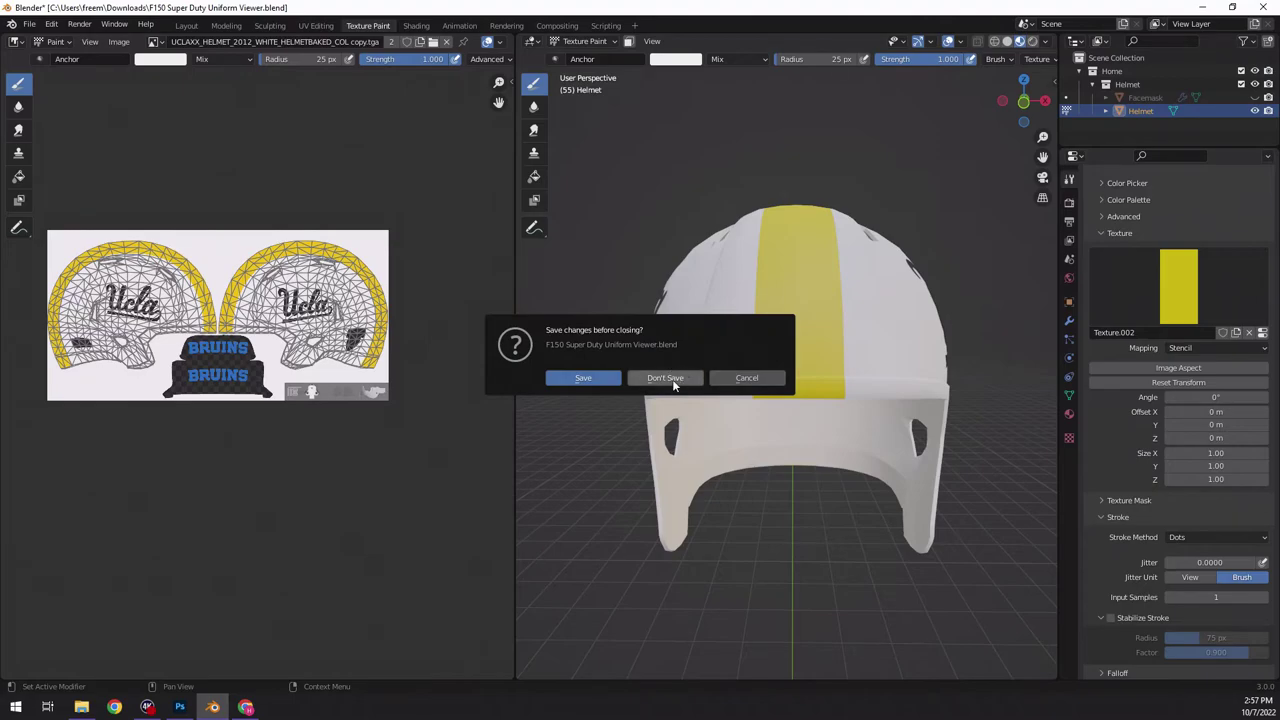
left_click(645, 380)
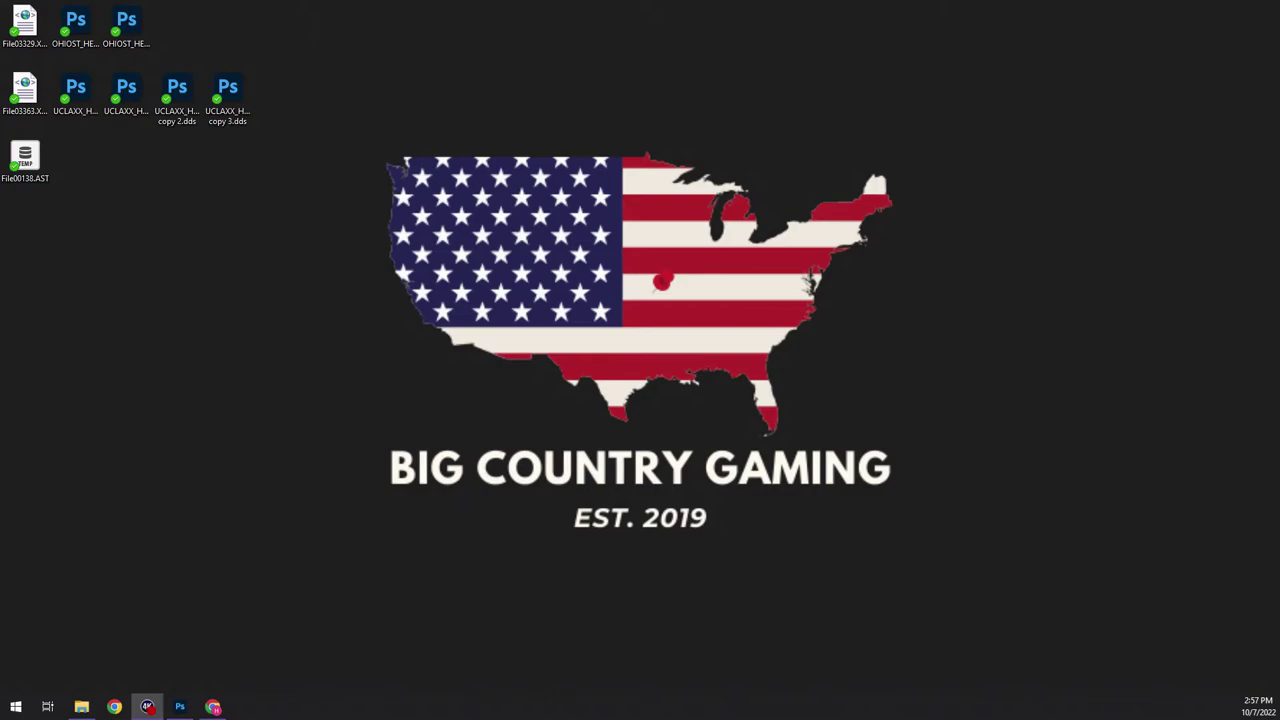
- Switch to Photoshop and open UCLAXX_HELMET_2012_WHITE_HELMETBAKED_COL copy.tga from the Desktop
left_click(180, 707)
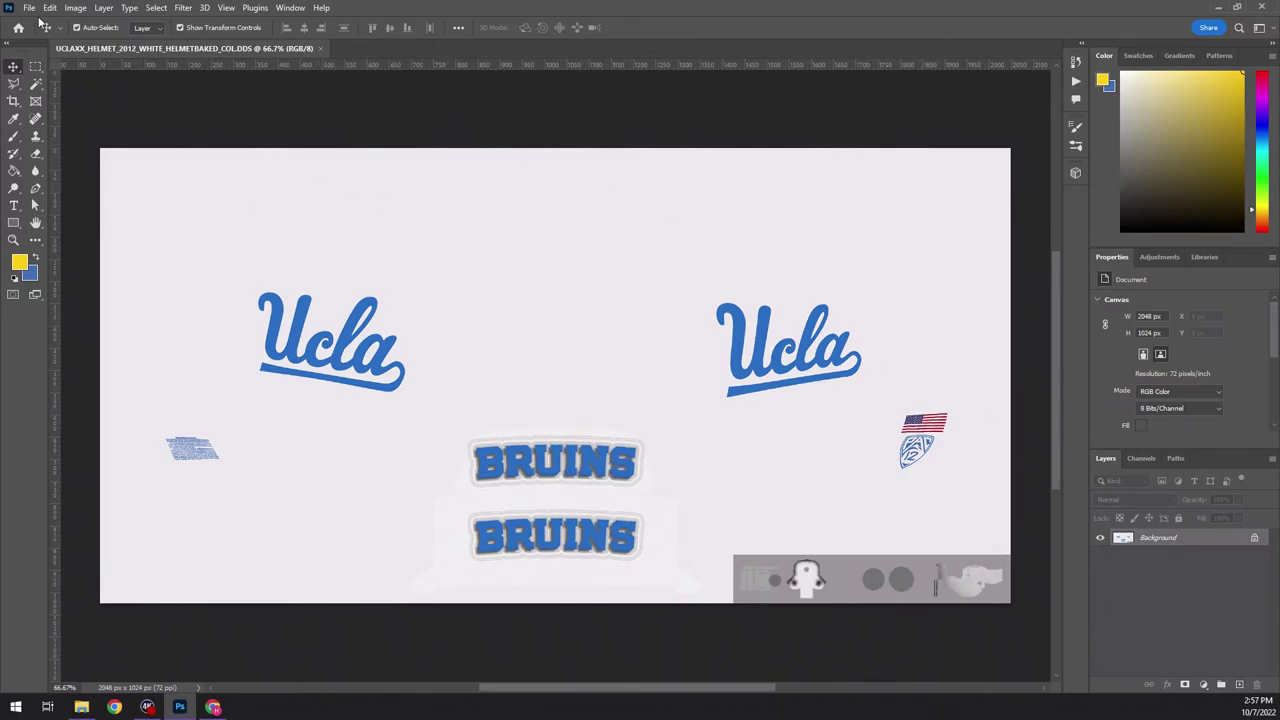
left_click(30, 8)
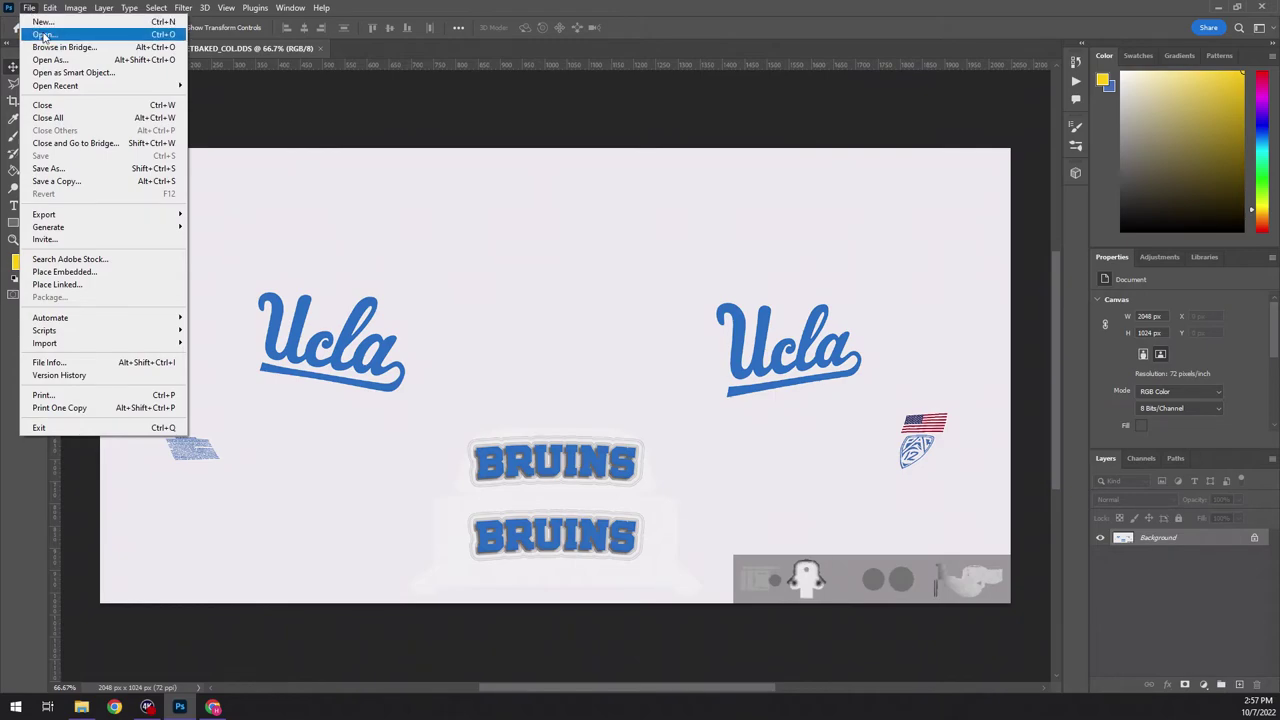
left_click(44, 34)
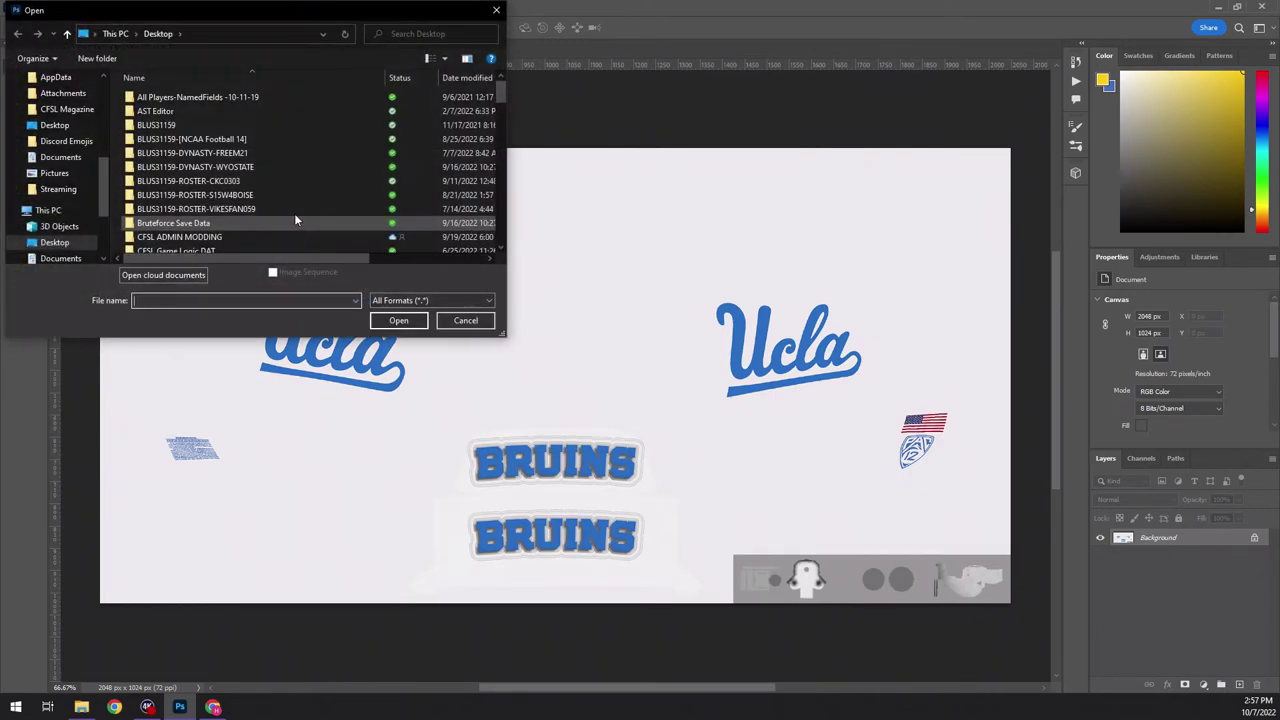
scroll(286, 205, "down", 5)
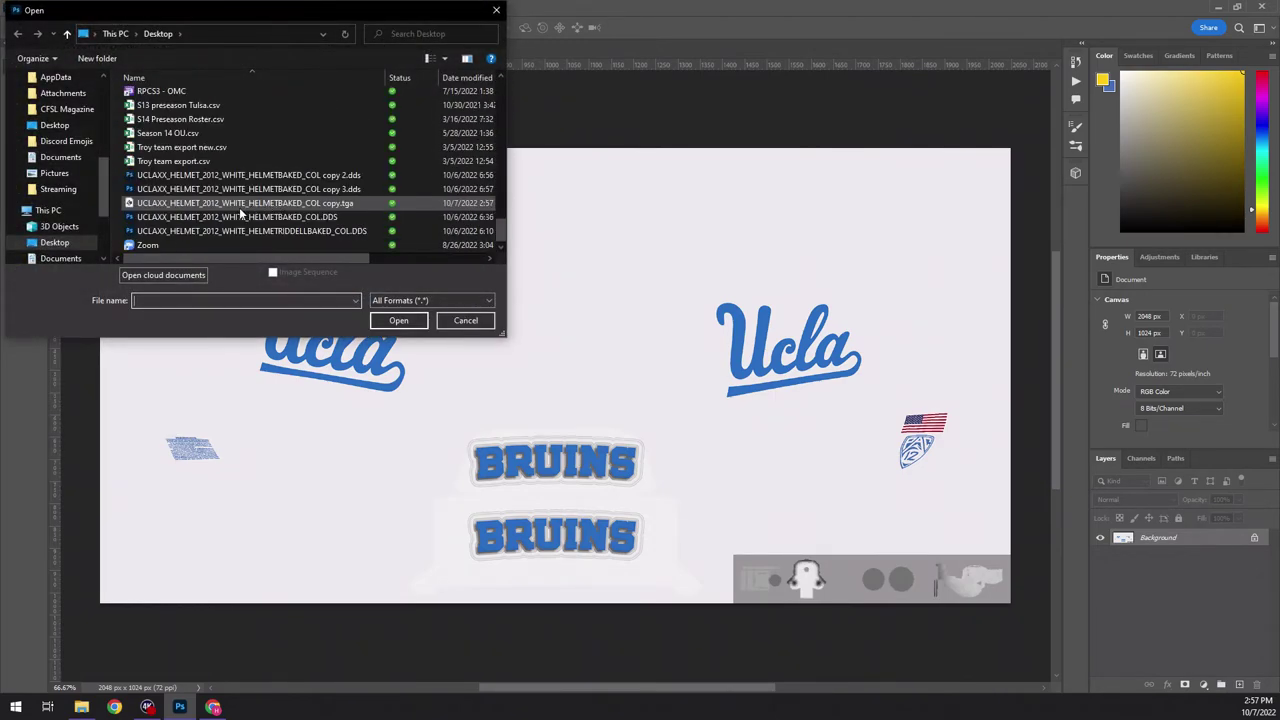
double_click(336, 207)
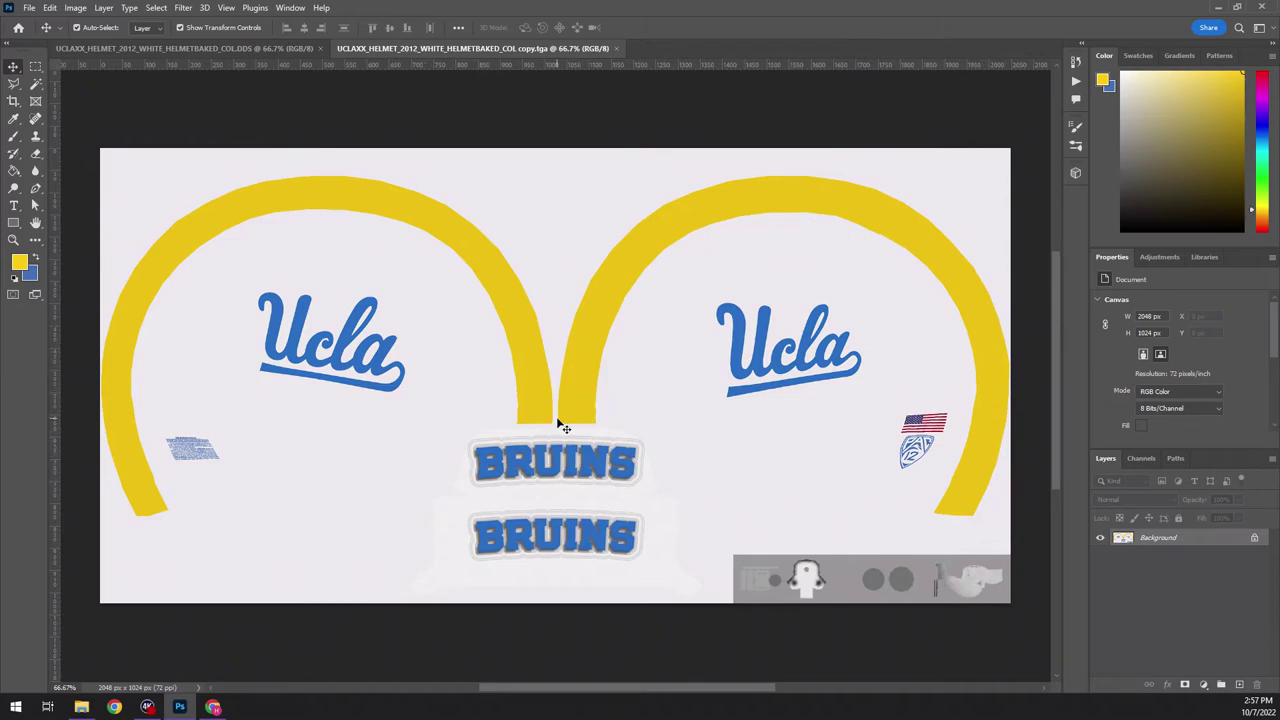
- Inspect the Alpha 1 channel by itself and overlaid on the RGB channels
left_click(1142, 461)
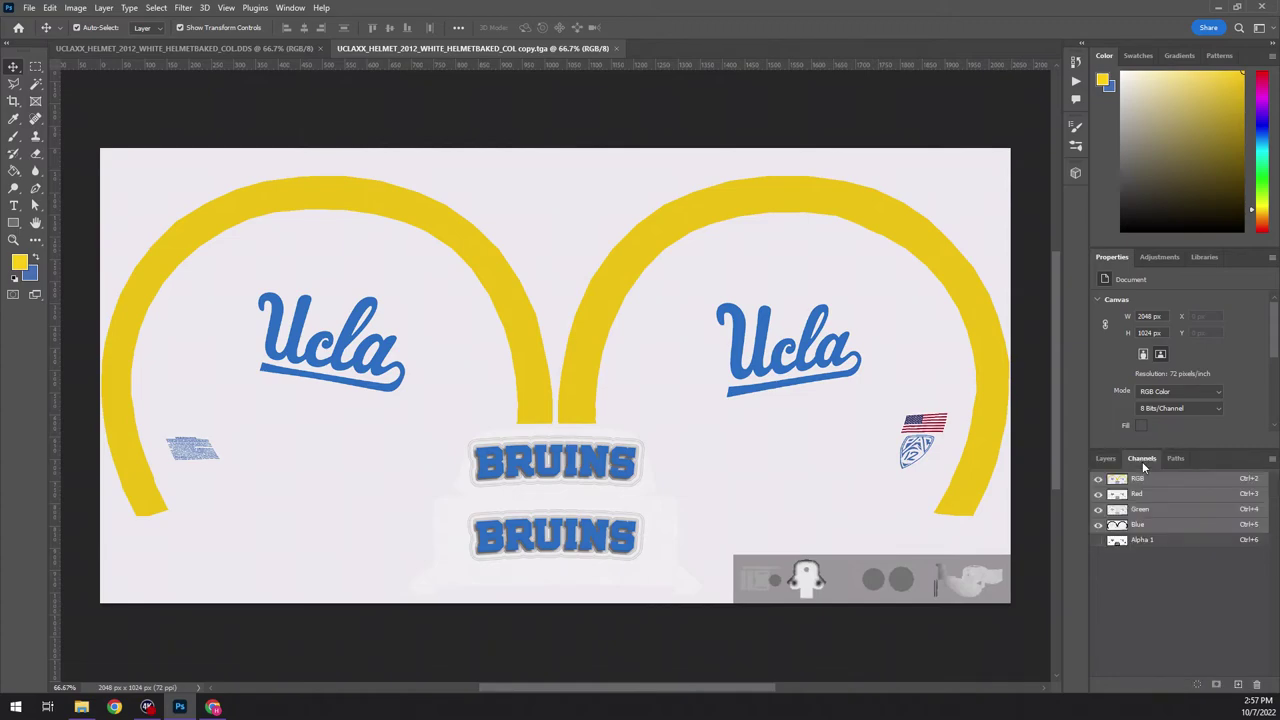
left_click(1158, 543)
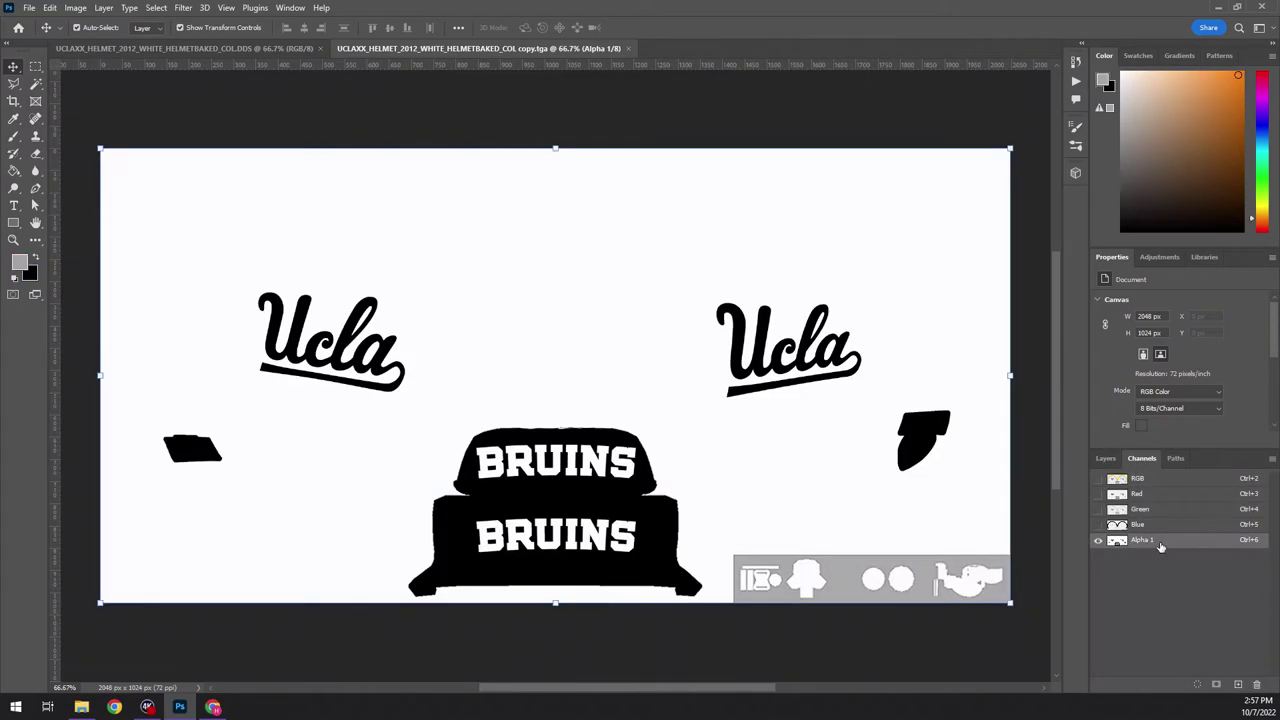
left_click(1098, 479)
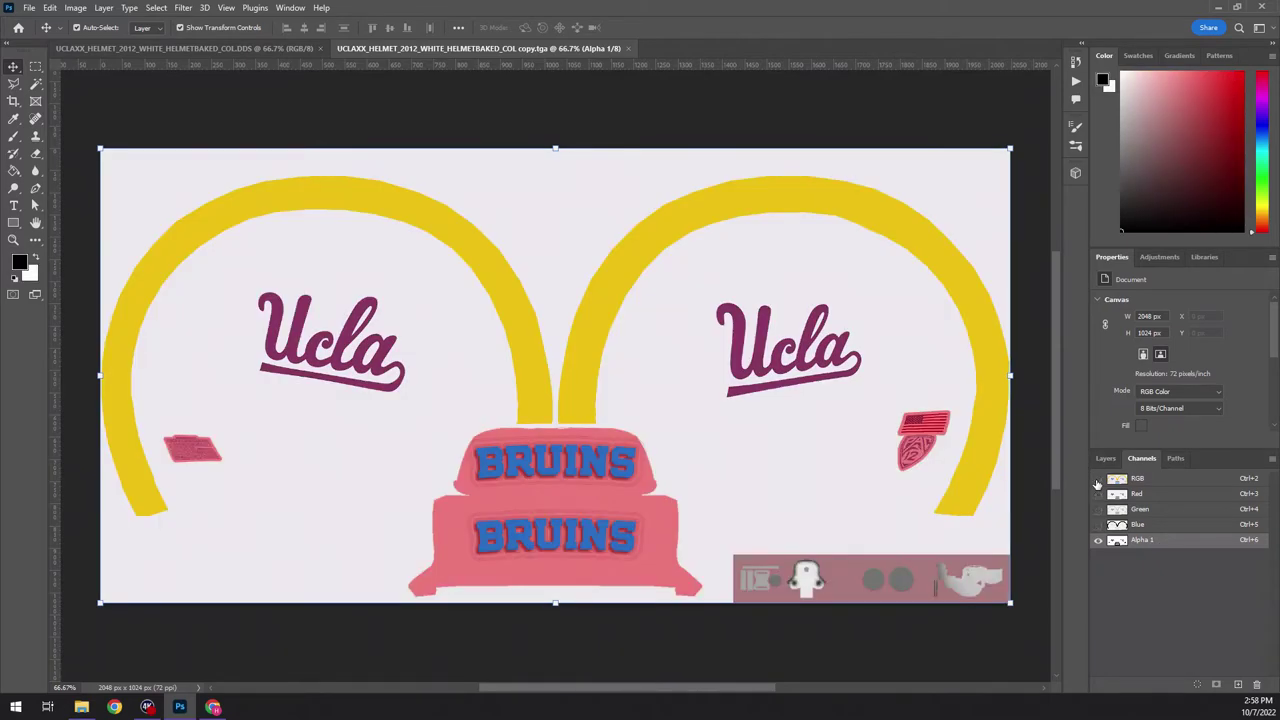
left_click(1098, 479)
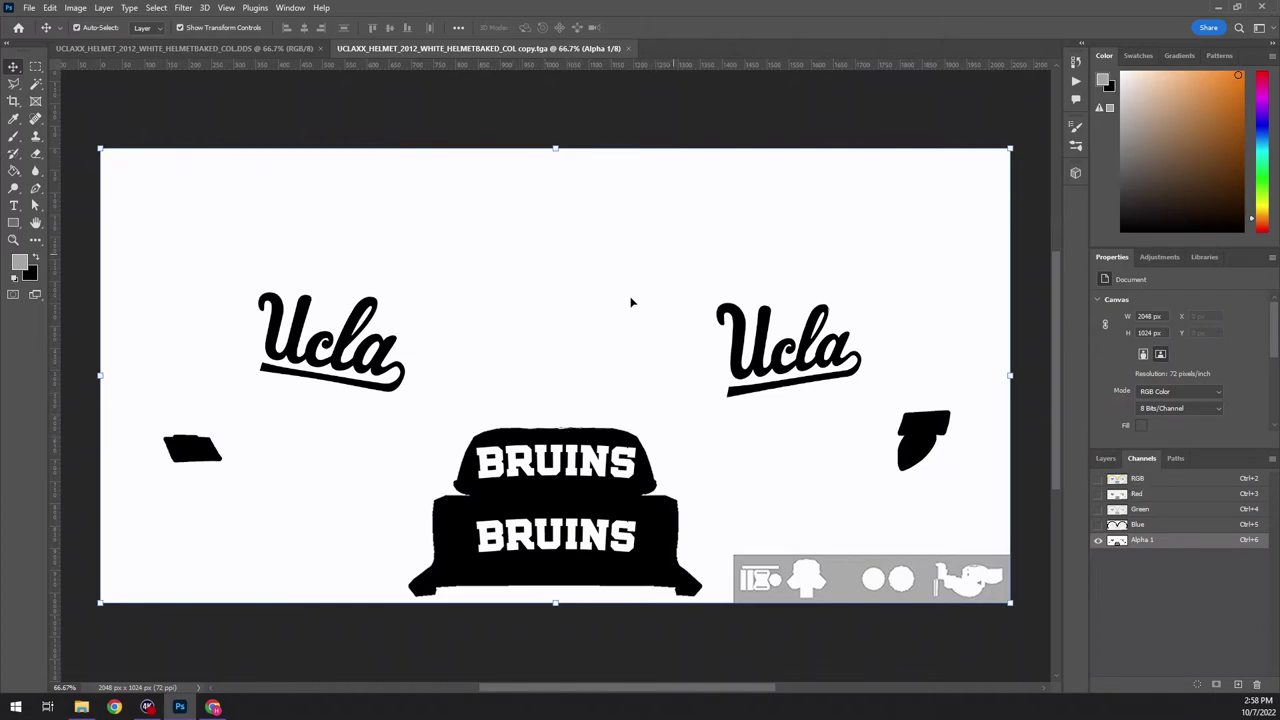
- Show the RGB channels and hide the Alpha 1 overlay while keeping Alpha 1 active, and return to the layers
left_click(1098, 479)
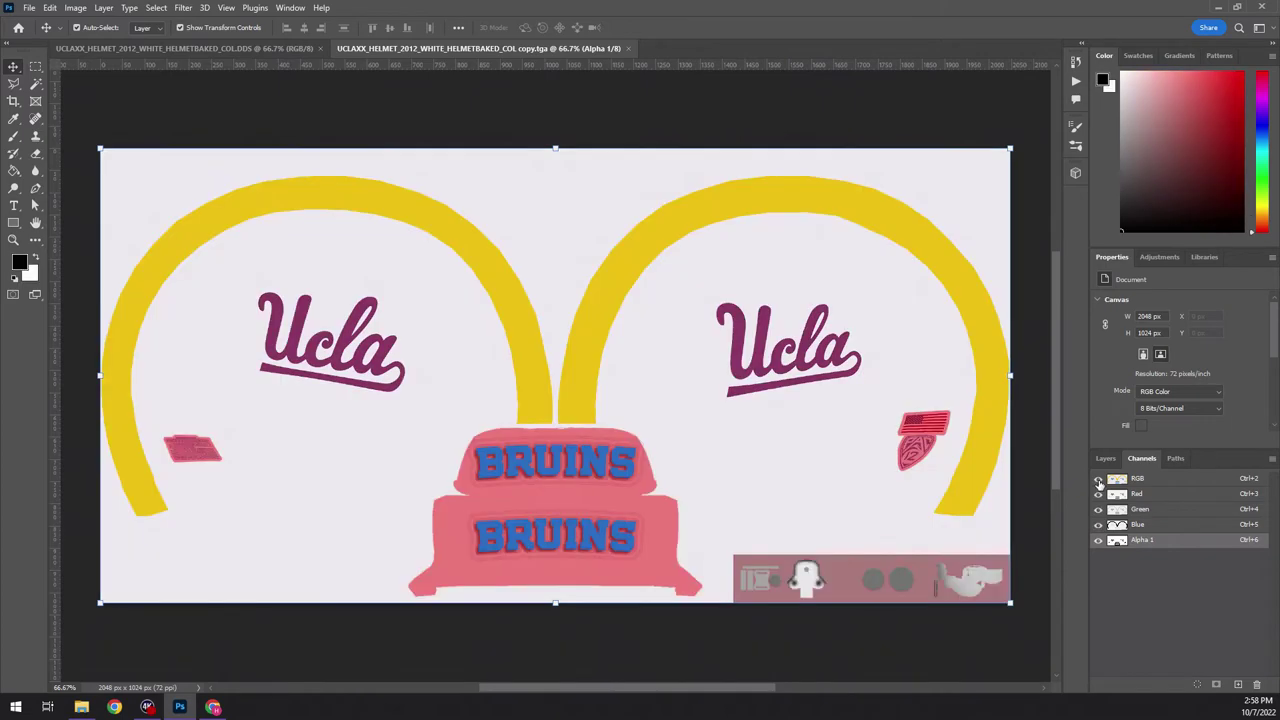
left_click(1098, 541)
left_click(1105, 458)
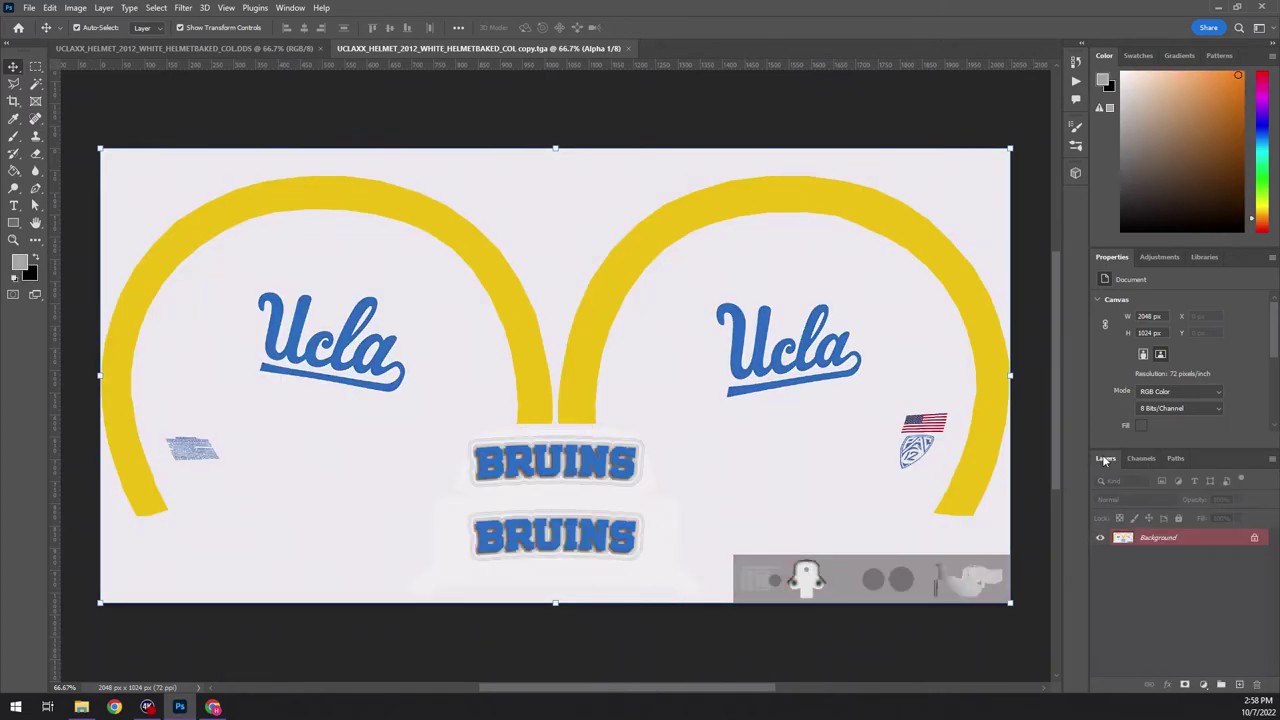
- Select the helmet texture's white background around the stripes and logos with the Magic Wand tool
left_click(34, 85)
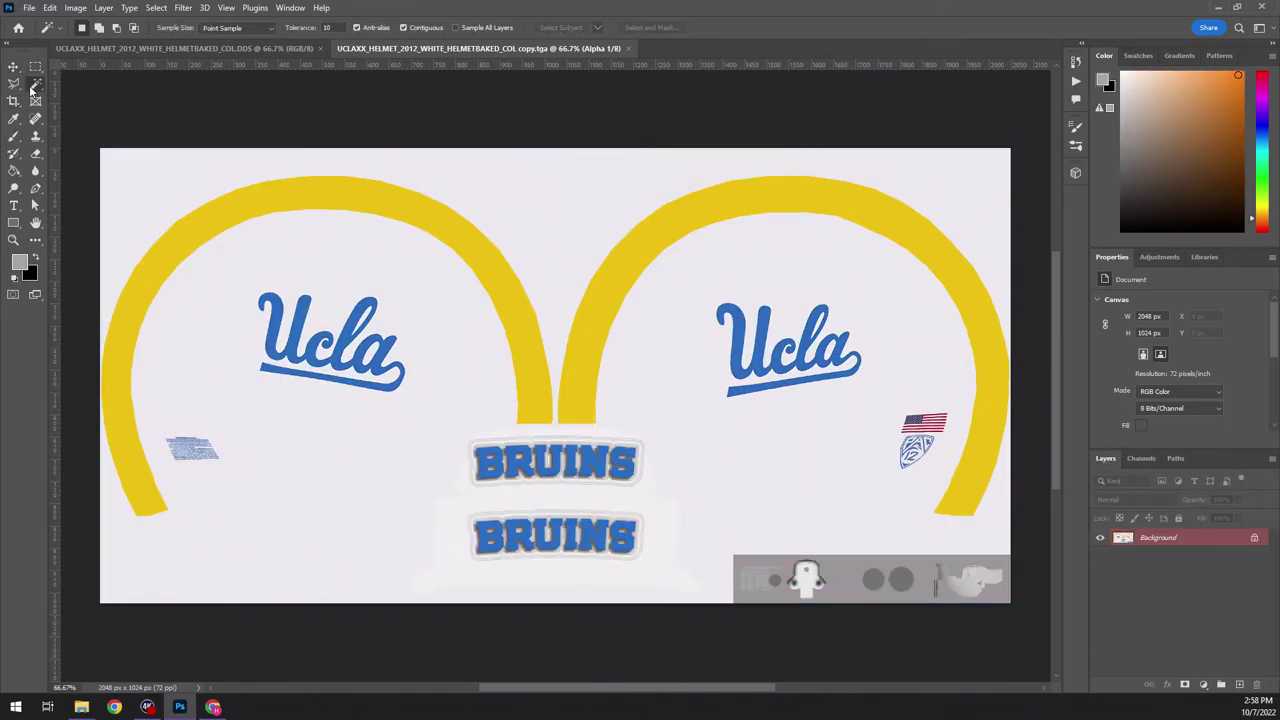
left_click(525, 193)
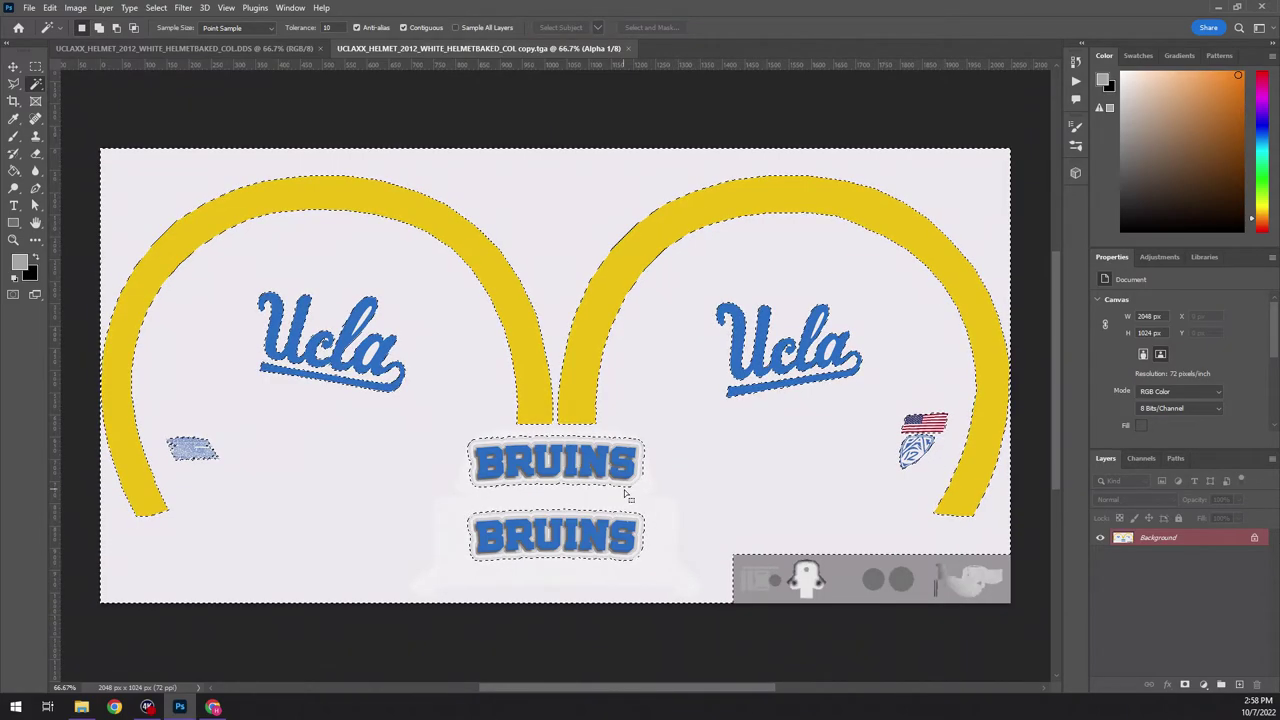
scroll(628, 494, "up", 5, "alt")
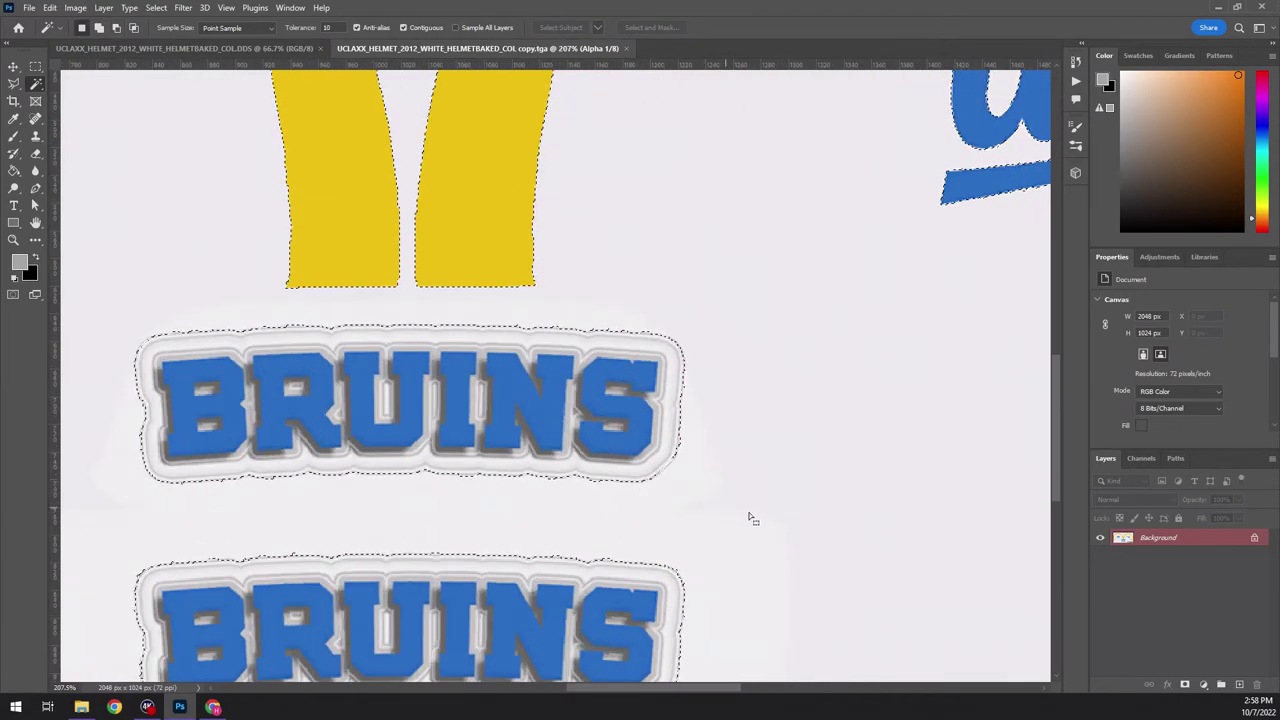
scroll(766, 517, "down", 5, "alt")
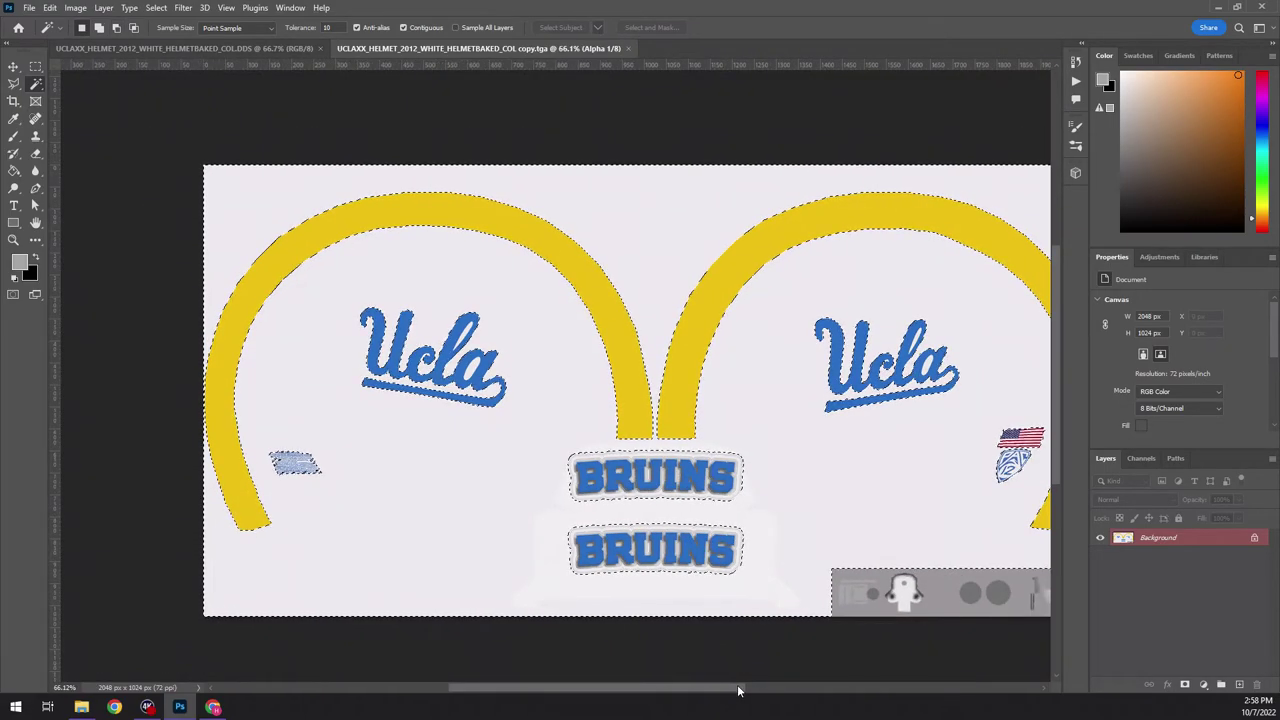
left_click_drag(743, 689, 754, 689)
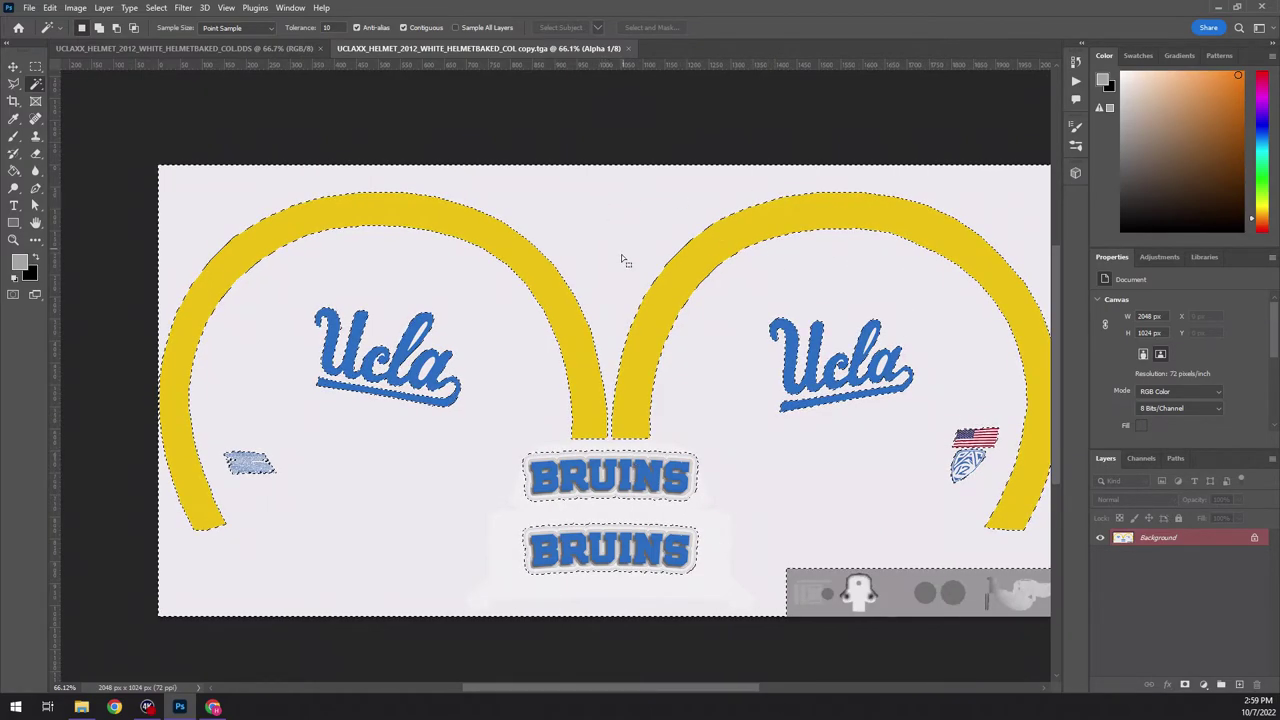
- Try reselecting the white background with the Magic Wand tolerance set to 80, checking the edges of the small blue text decal
left_click(326, 27)
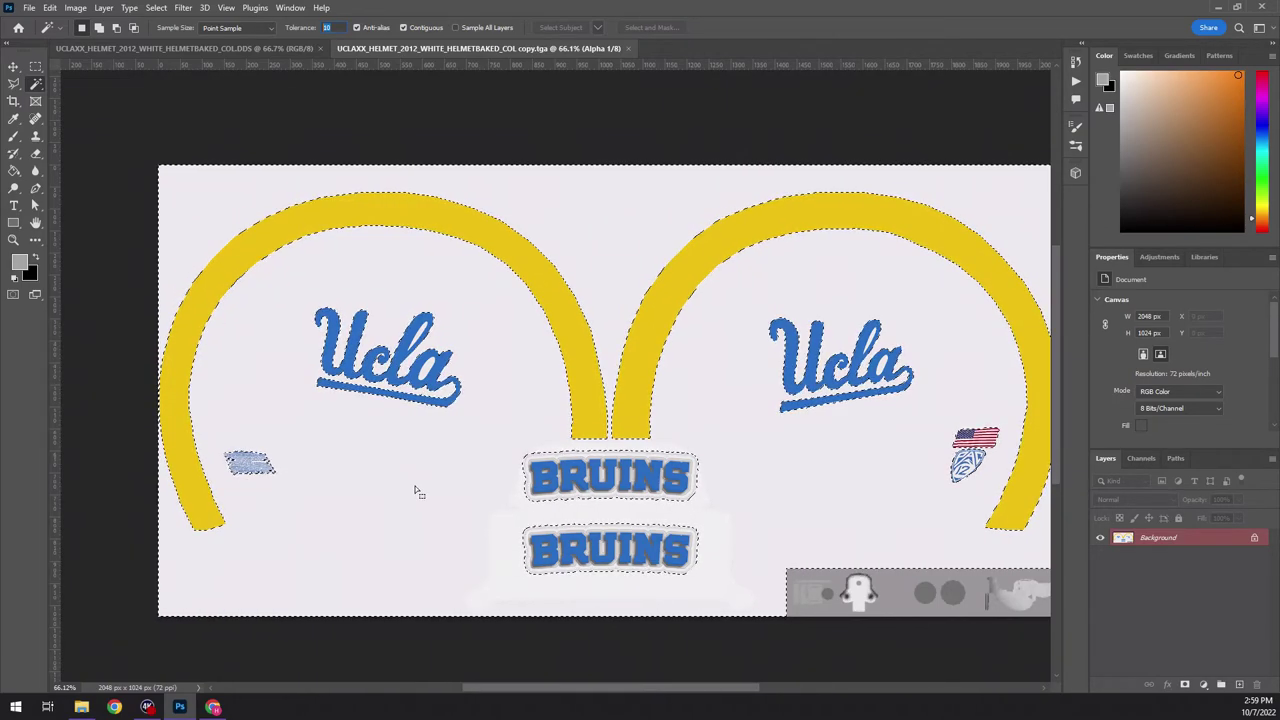
type("80")
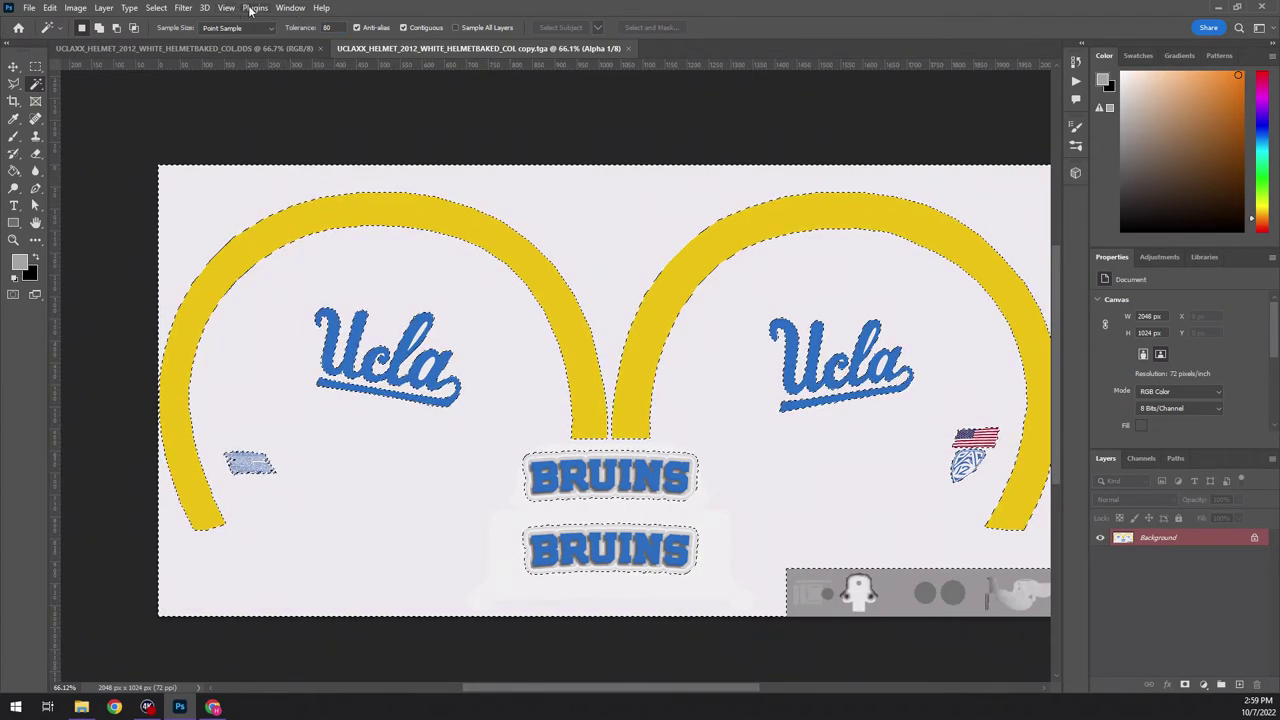
left_click(158, 8)
left_click(170, 36)
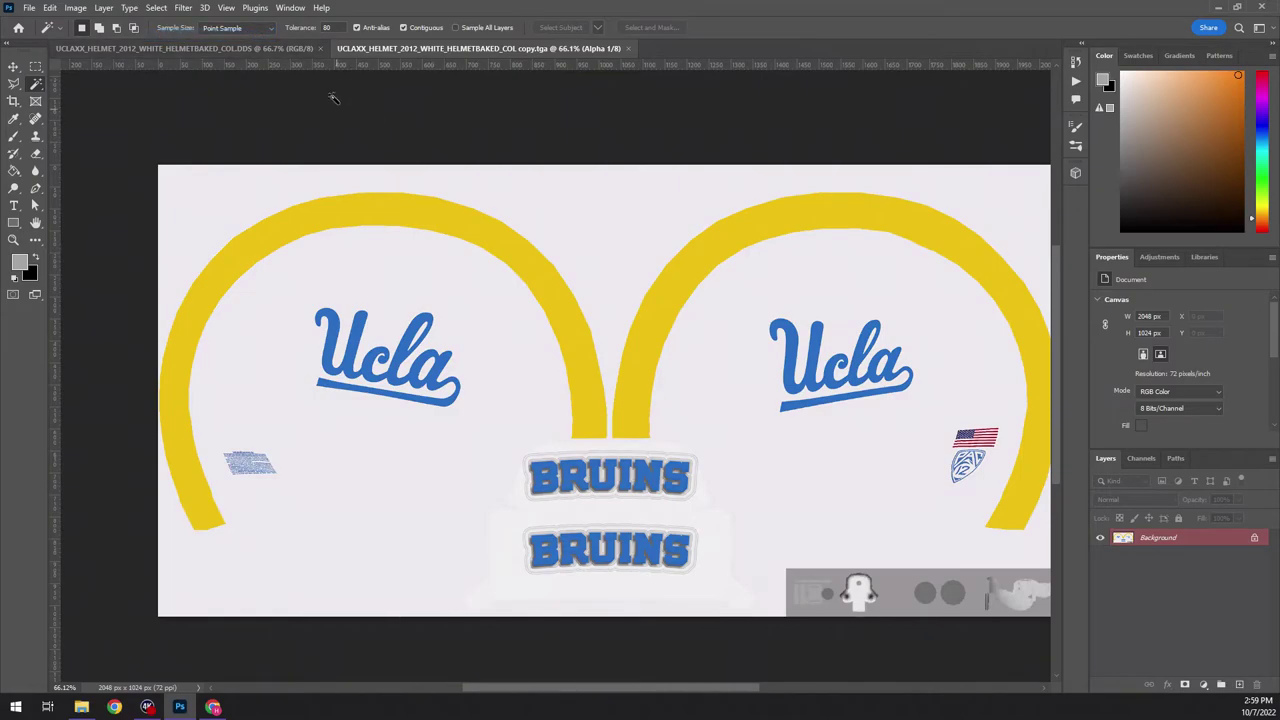
left_click(573, 233)
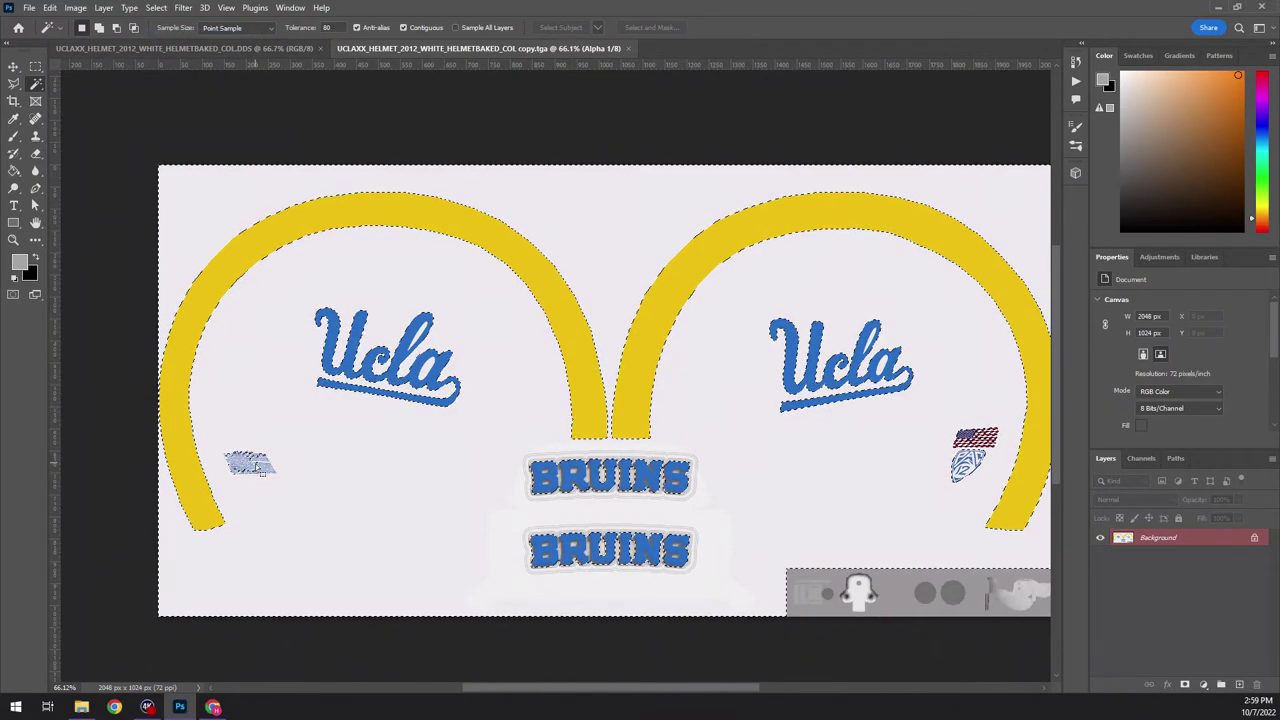
scroll(255, 465, "up", 3, "alt")
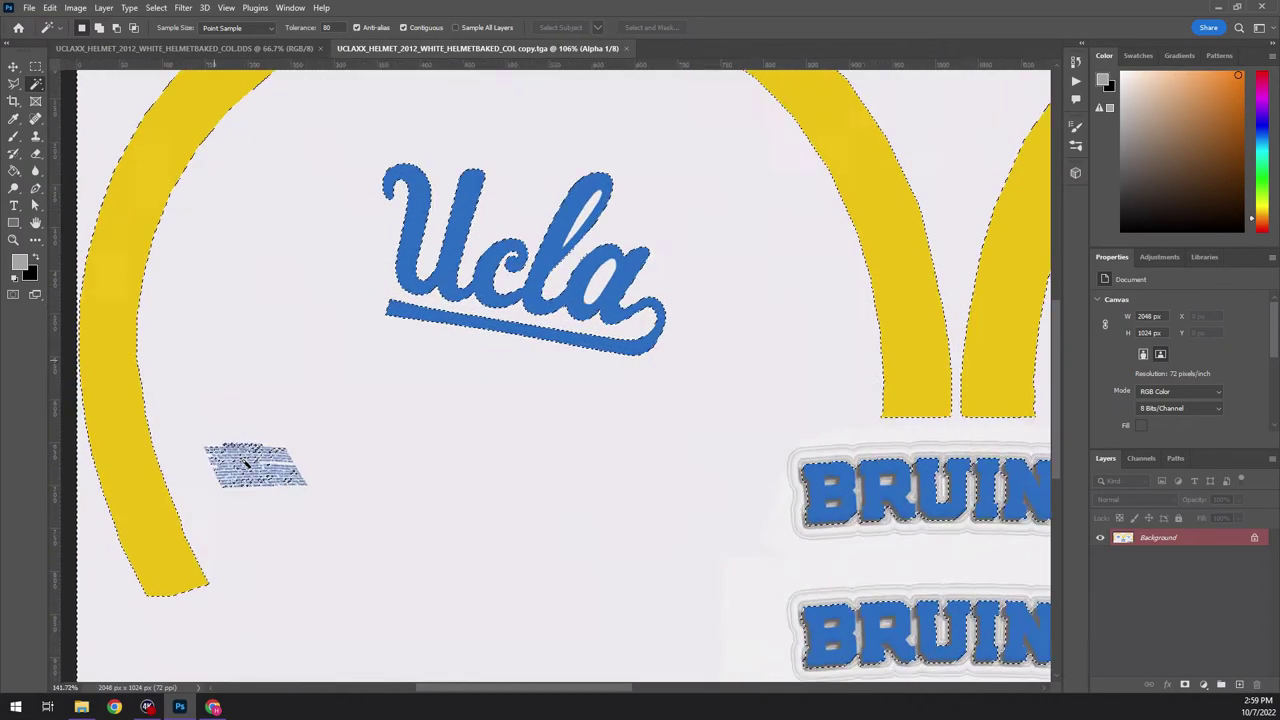
scroll(245, 463, "up", 10, "alt")
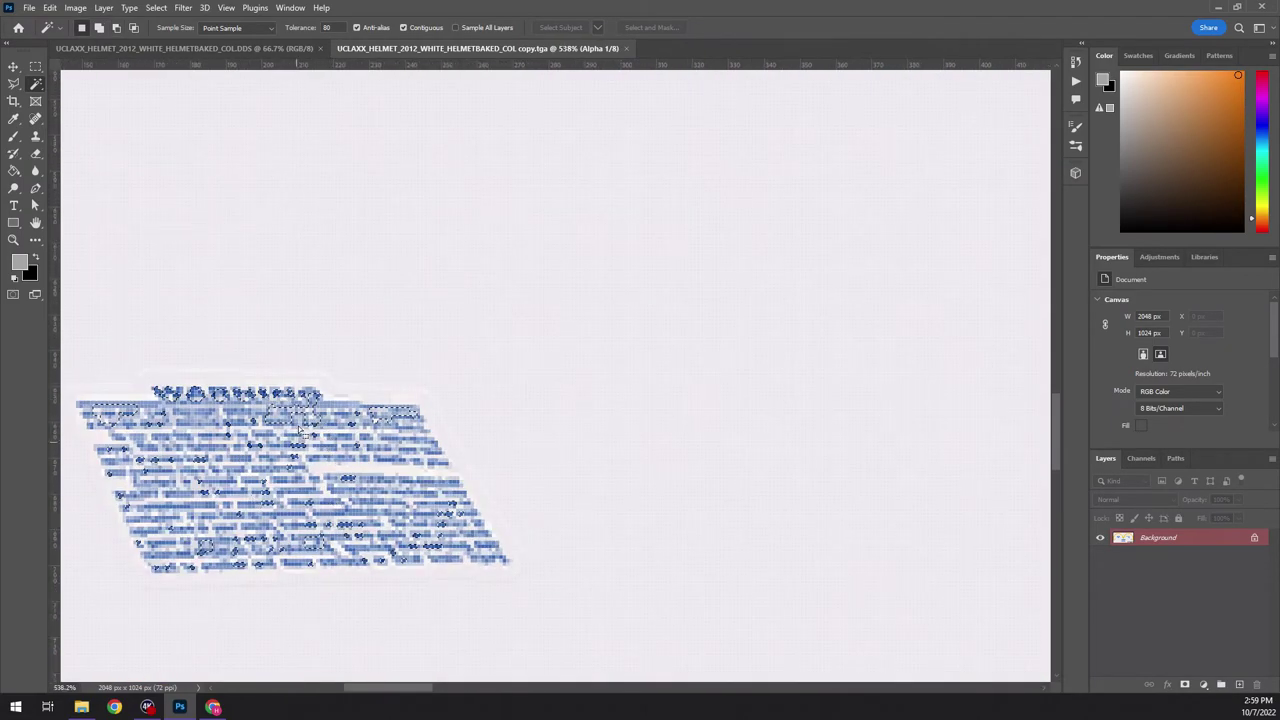
scroll(488, 459, "down", 10, "alt")
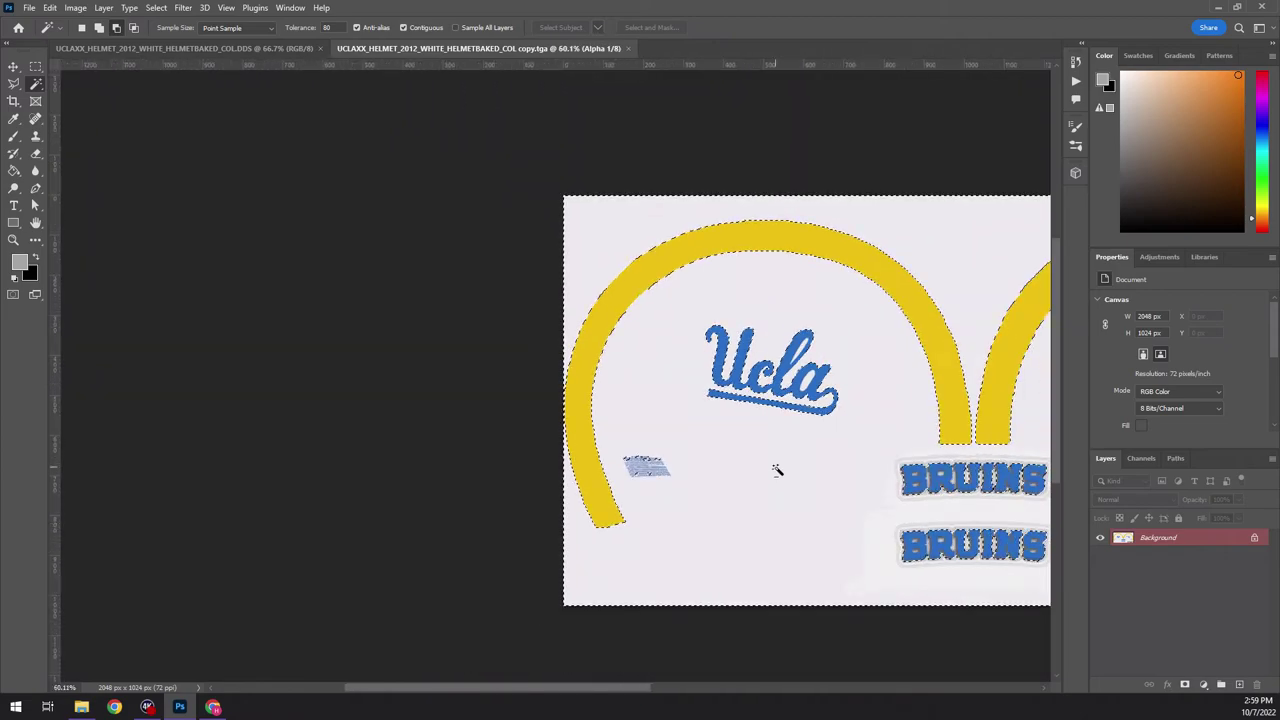
left_click_drag(586, 689, 708, 690)
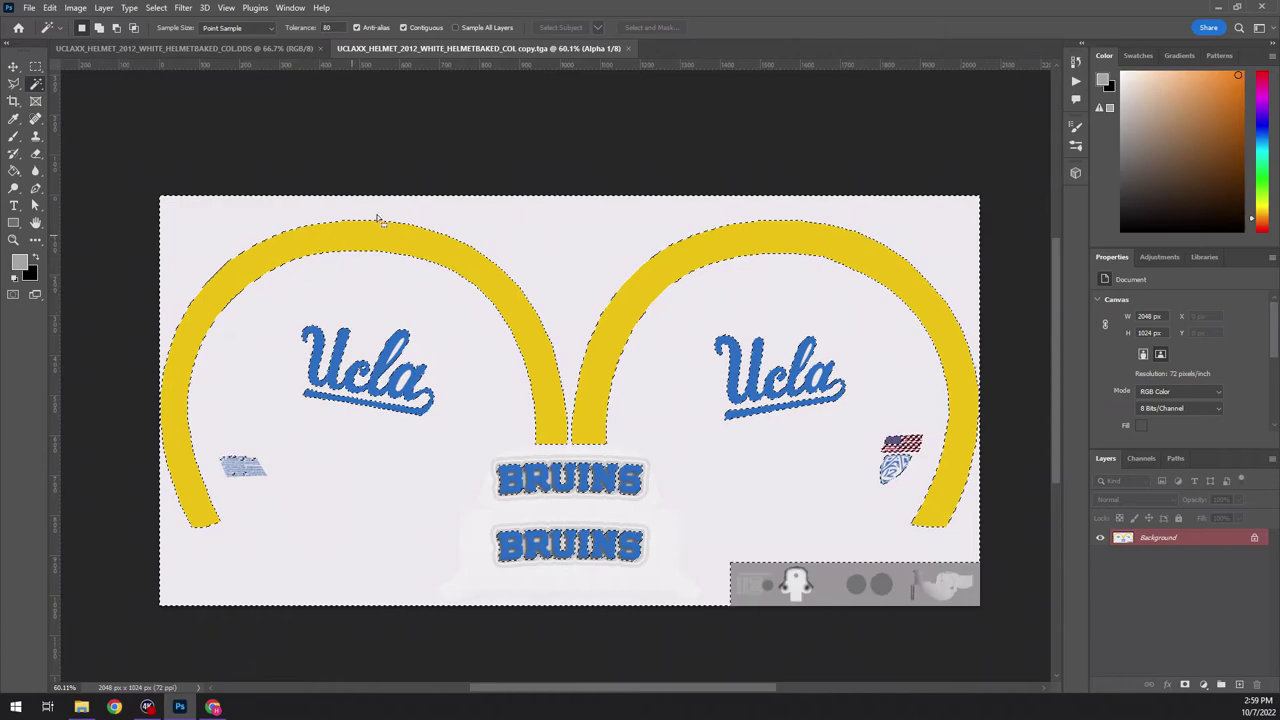
- Set the Magic Wand tolerance to 10, clear the selection and reselect the white background
left_click(311, 29)
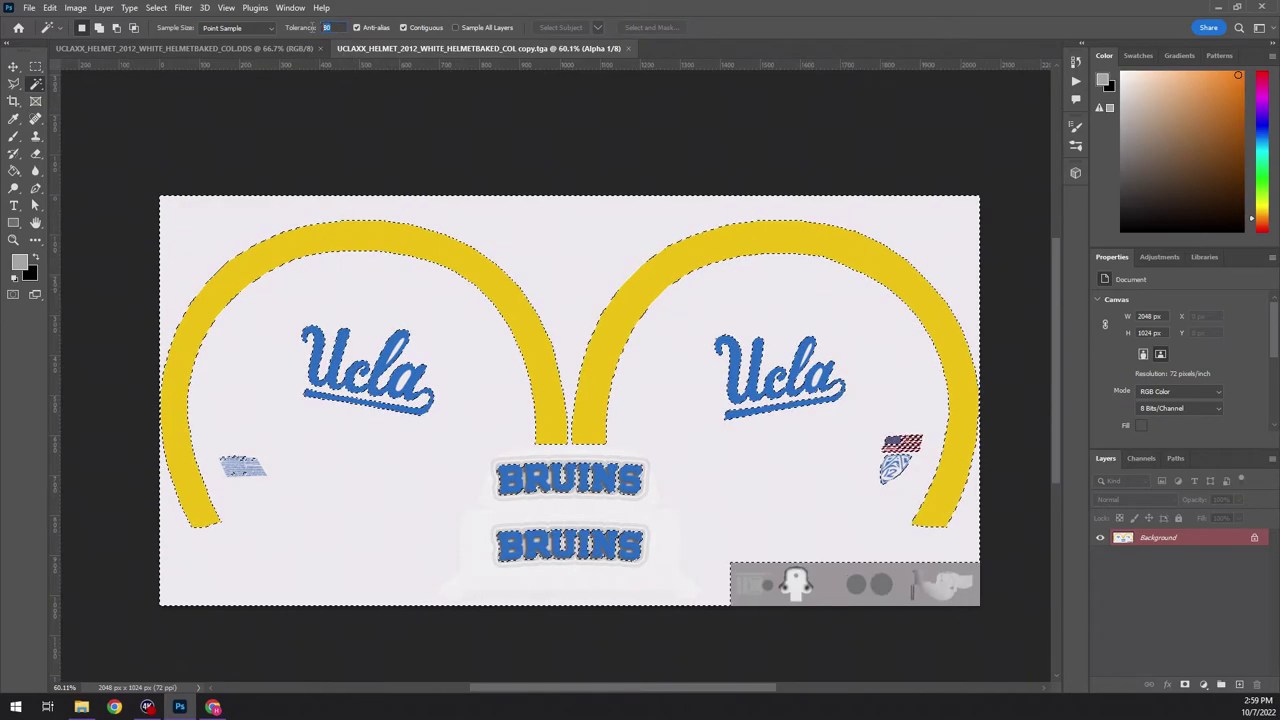
type("10")
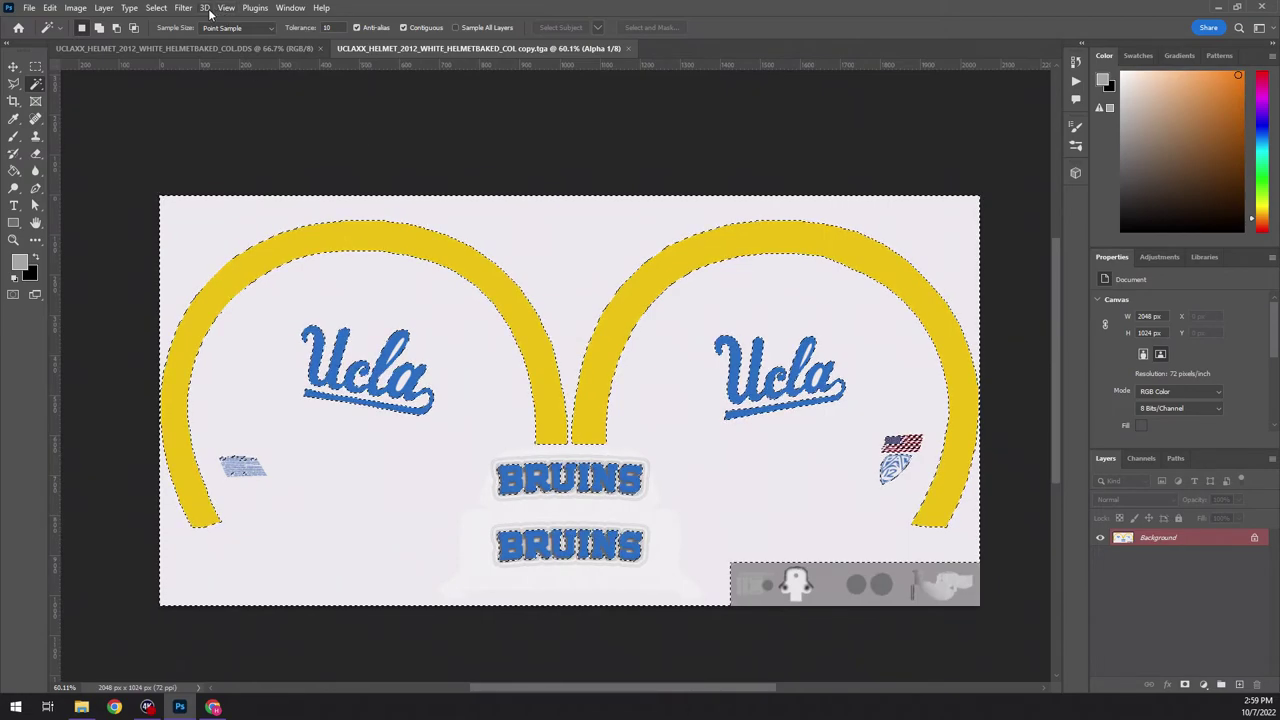
left_click(156, 7)
left_click(168, 35)
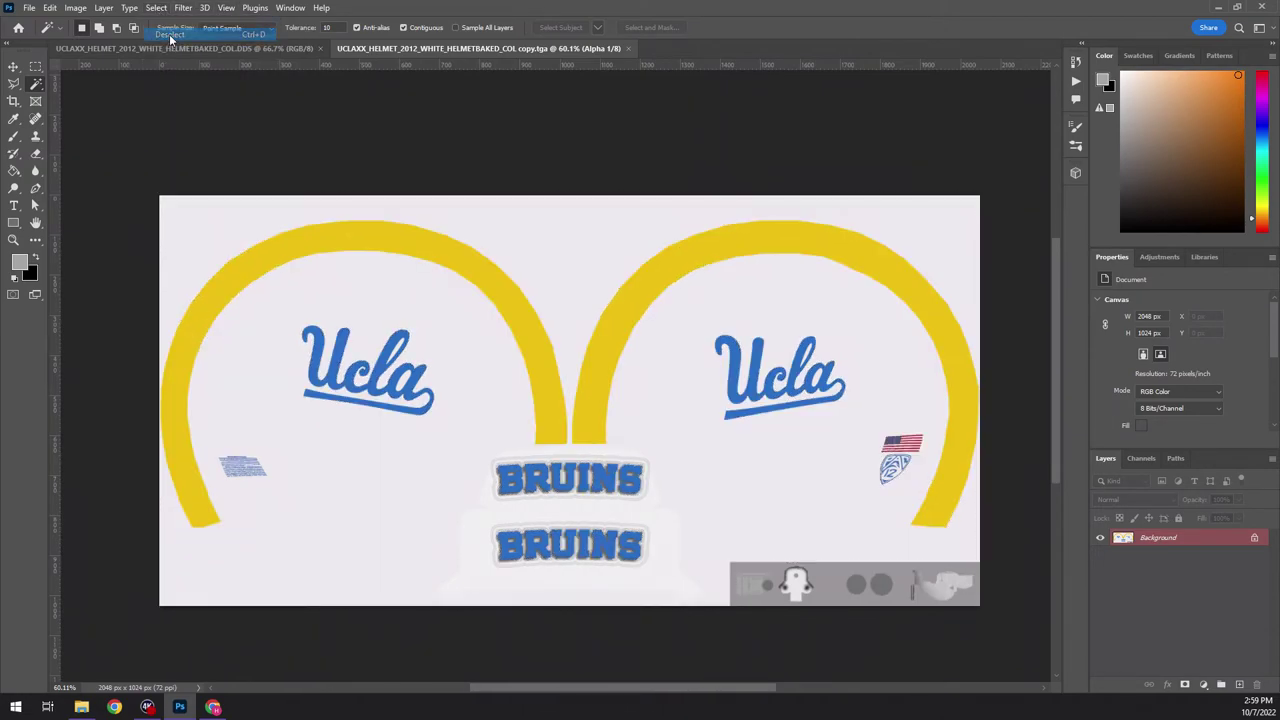
left_click(546, 240)
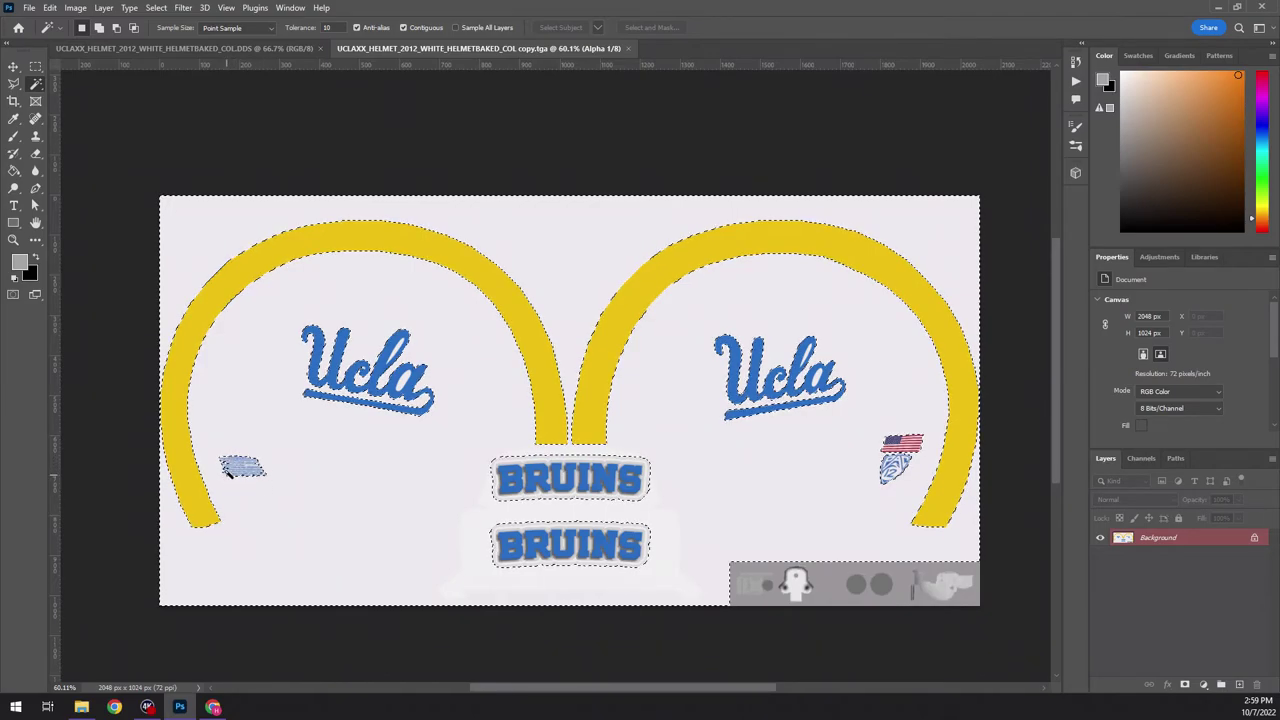
- Tidy the selection edge around the small blue text decal using the Quick Selection tool with a 10 px brush
scroll(231, 463, "up", 5, "alt")
scroll(228, 472, "up", 4, "alt")
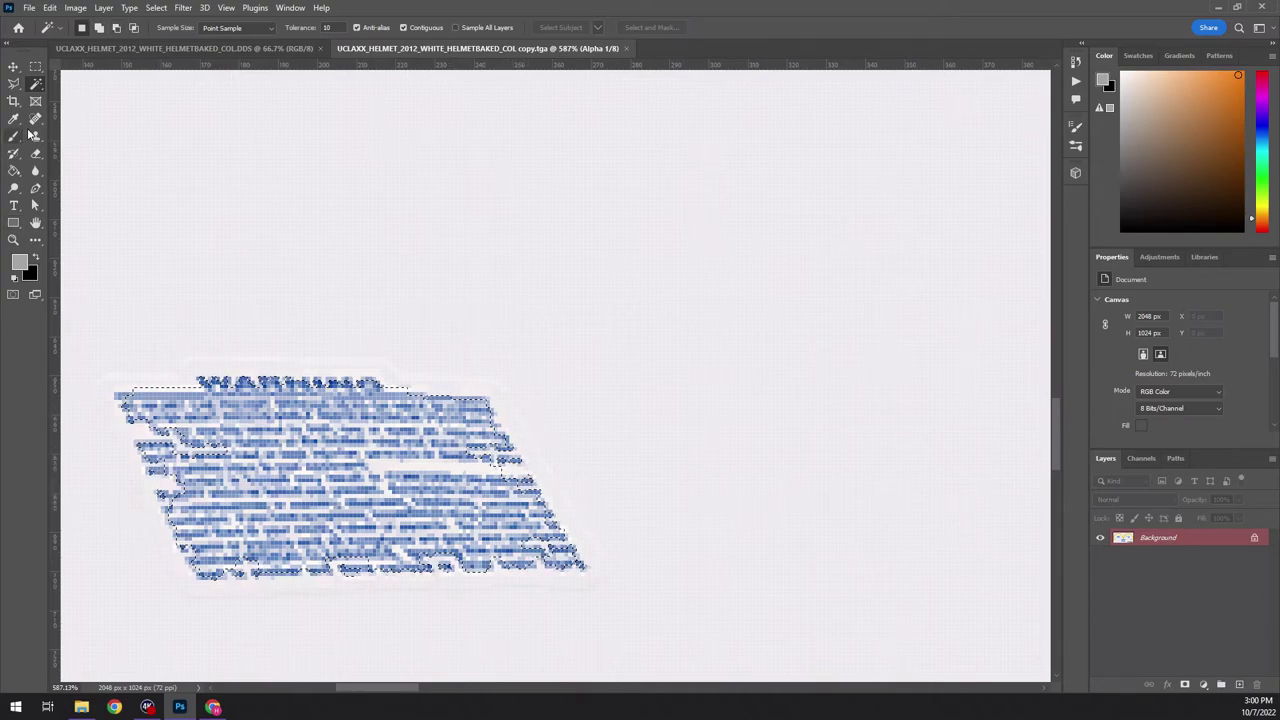
right_click(35, 86)
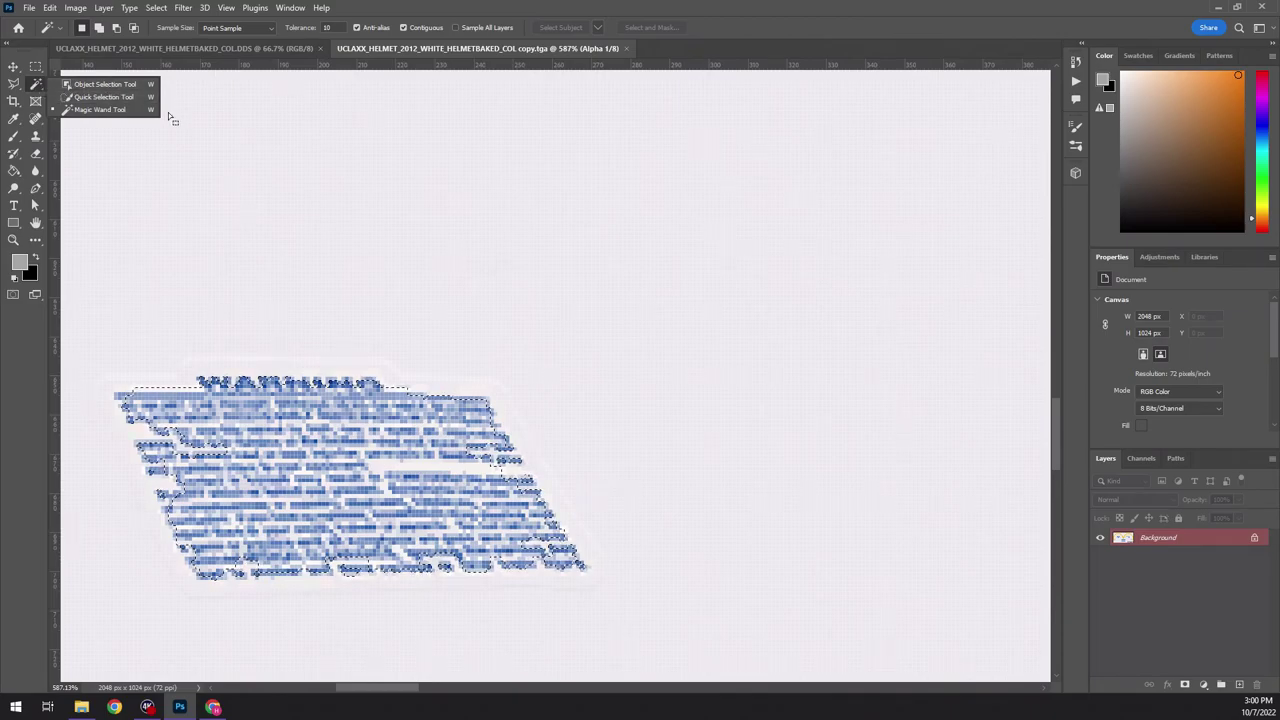
left_click(104, 97)
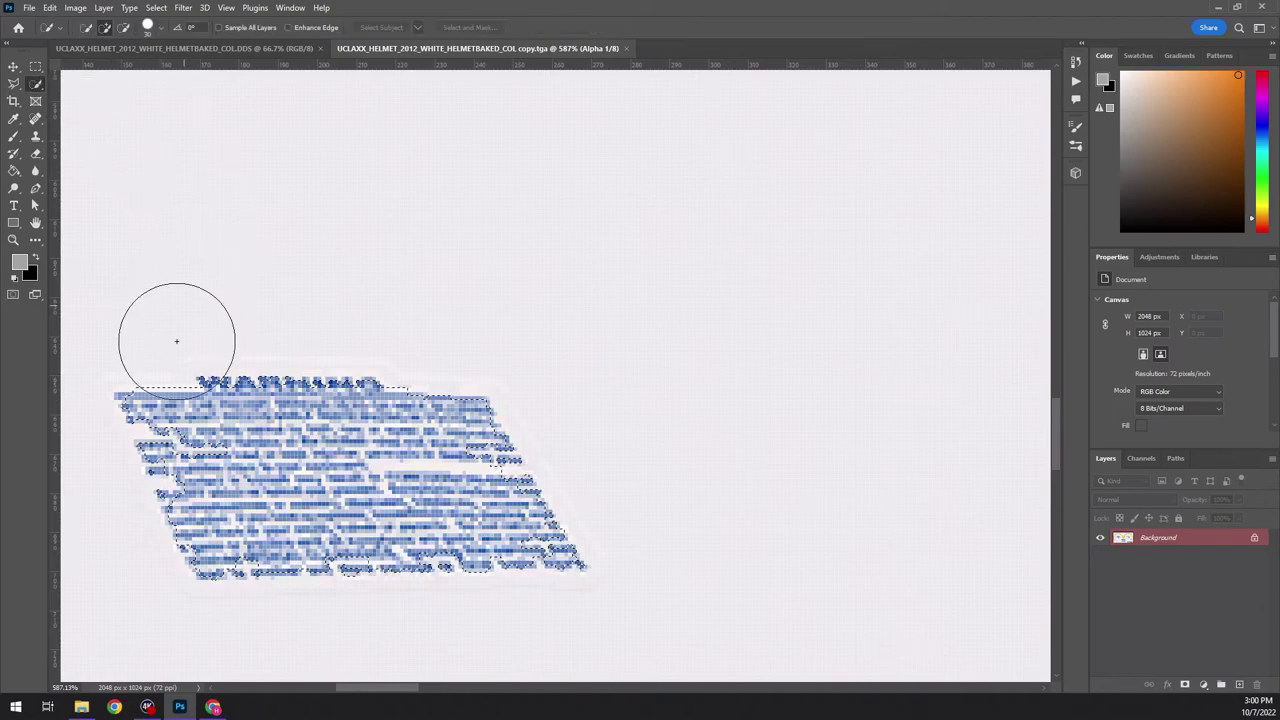
left_click(161, 28)
left_click_drag(110, 65, 92, 67)
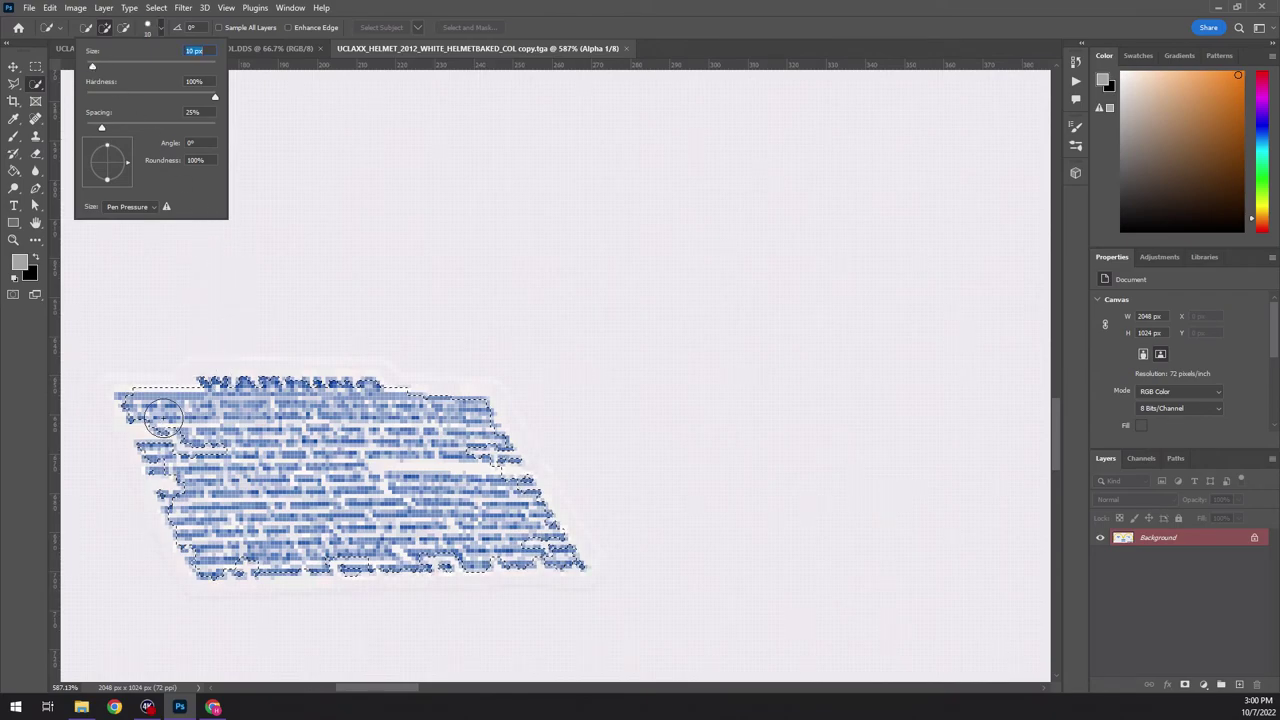
left_click_drag(155, 462, 182, 437, "alt")
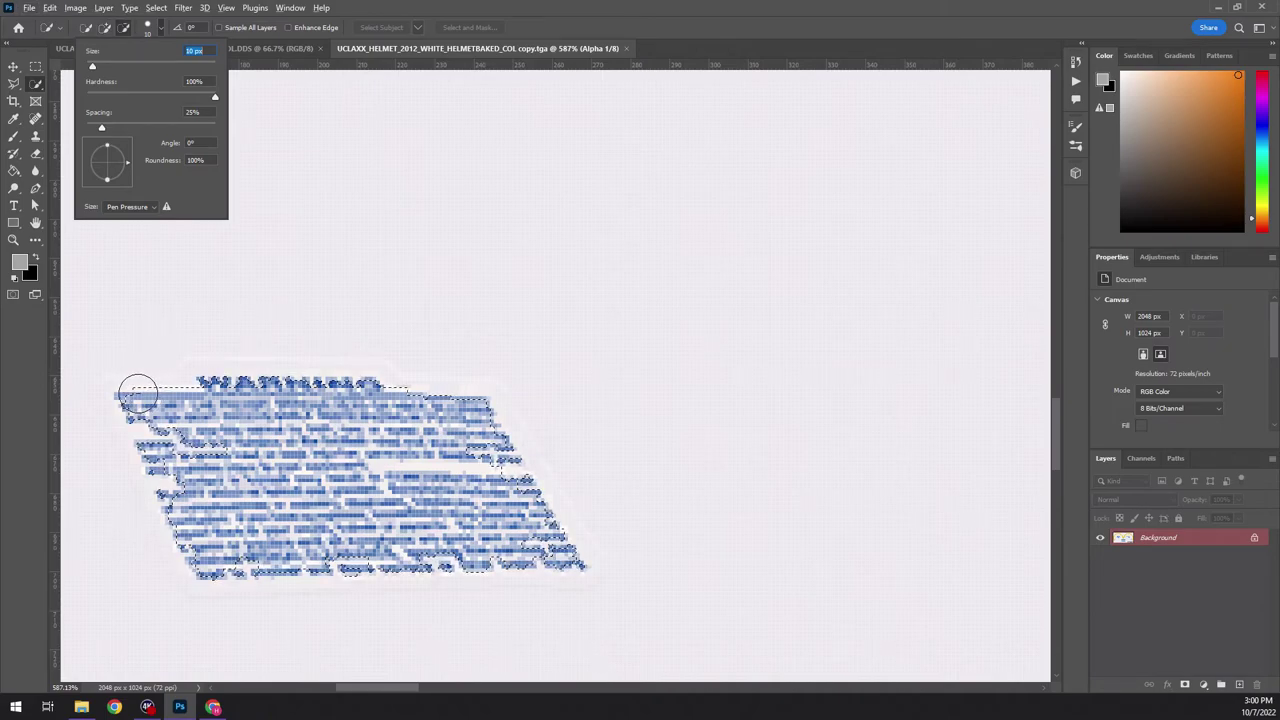
left_click_drag(138, 392, 132, 397)
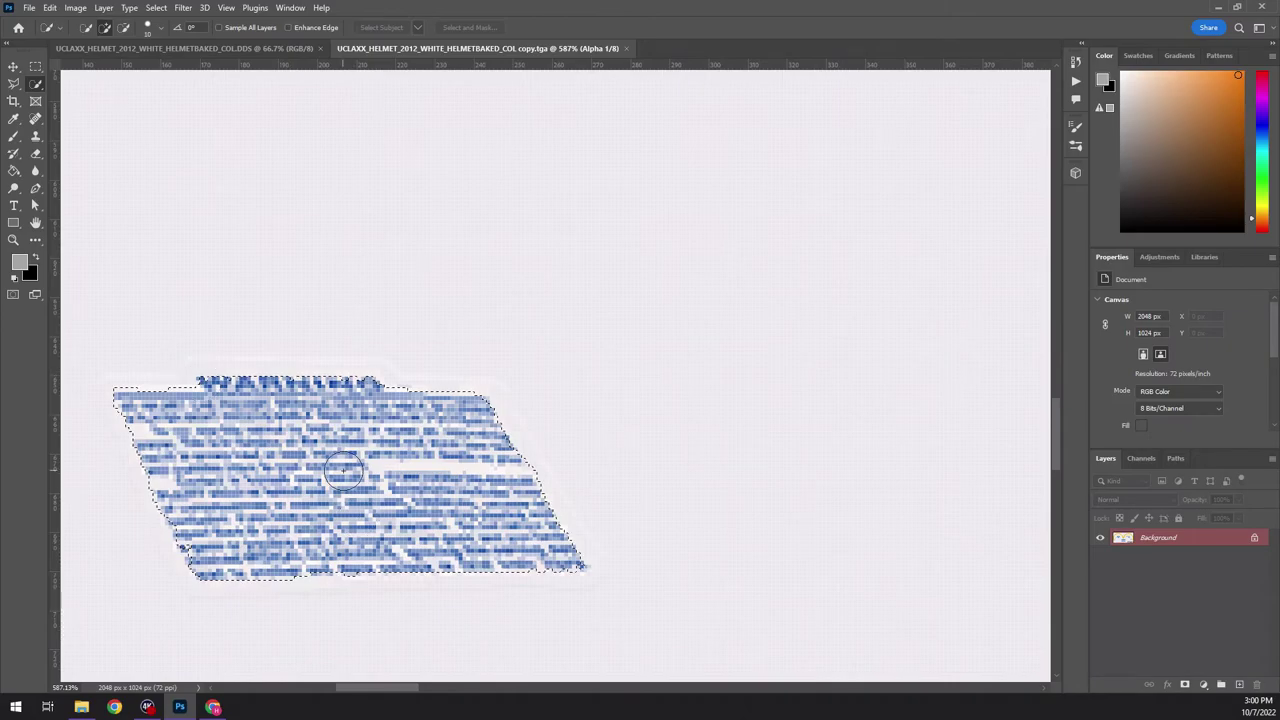
- Inspect the selection edges around the American flag and PAC-12 decals and across the whole helmet texture
scroll(370, 464, "down", 2, "alt")
scroll(480, 500, "down", 8, "alt")
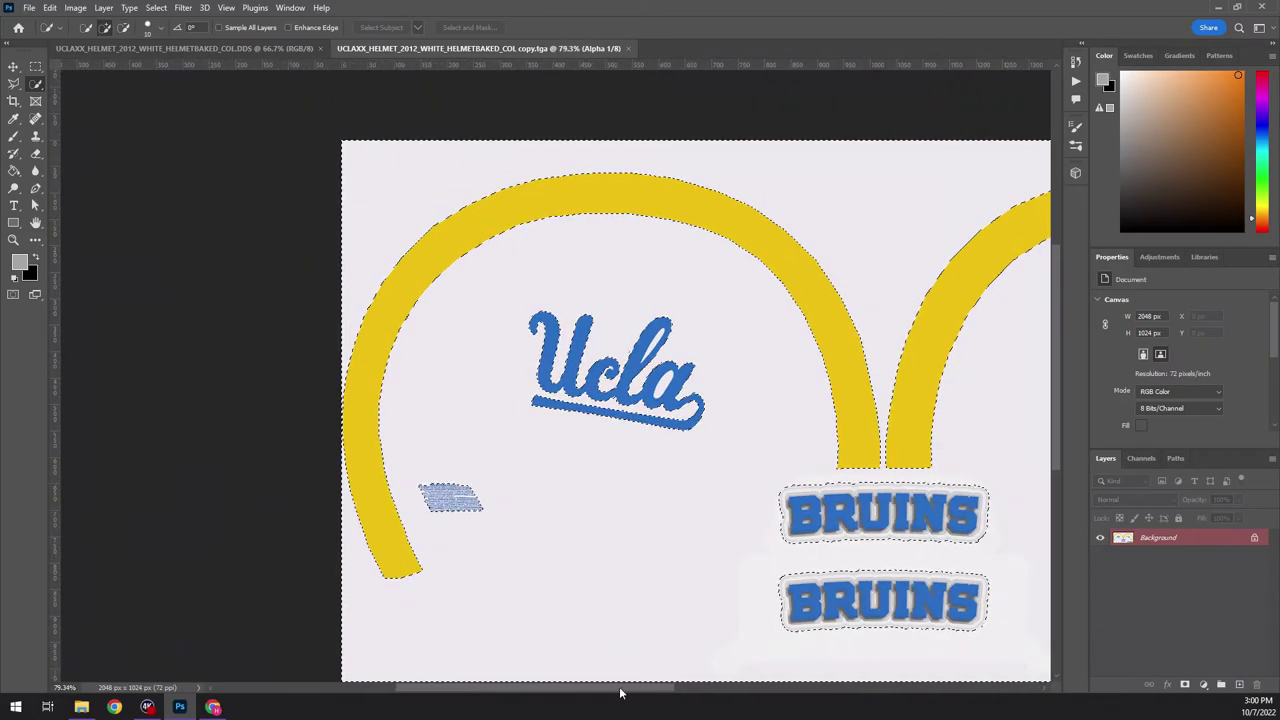
left_click_drag(623, 689, 789, 690)
scroll(789, 458, "up", 6, "alt")
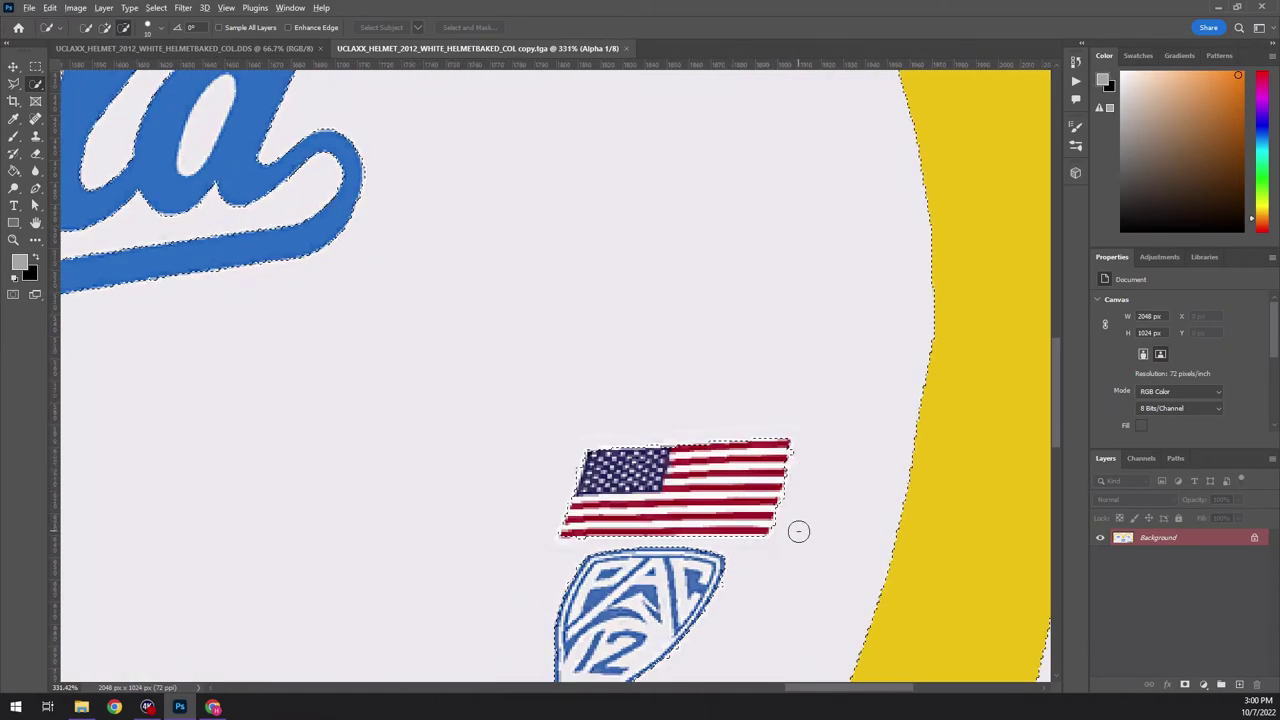
scroll(797, 531, "down", 5, "alt")
scroll(717, 683, "down", 1, "alt")
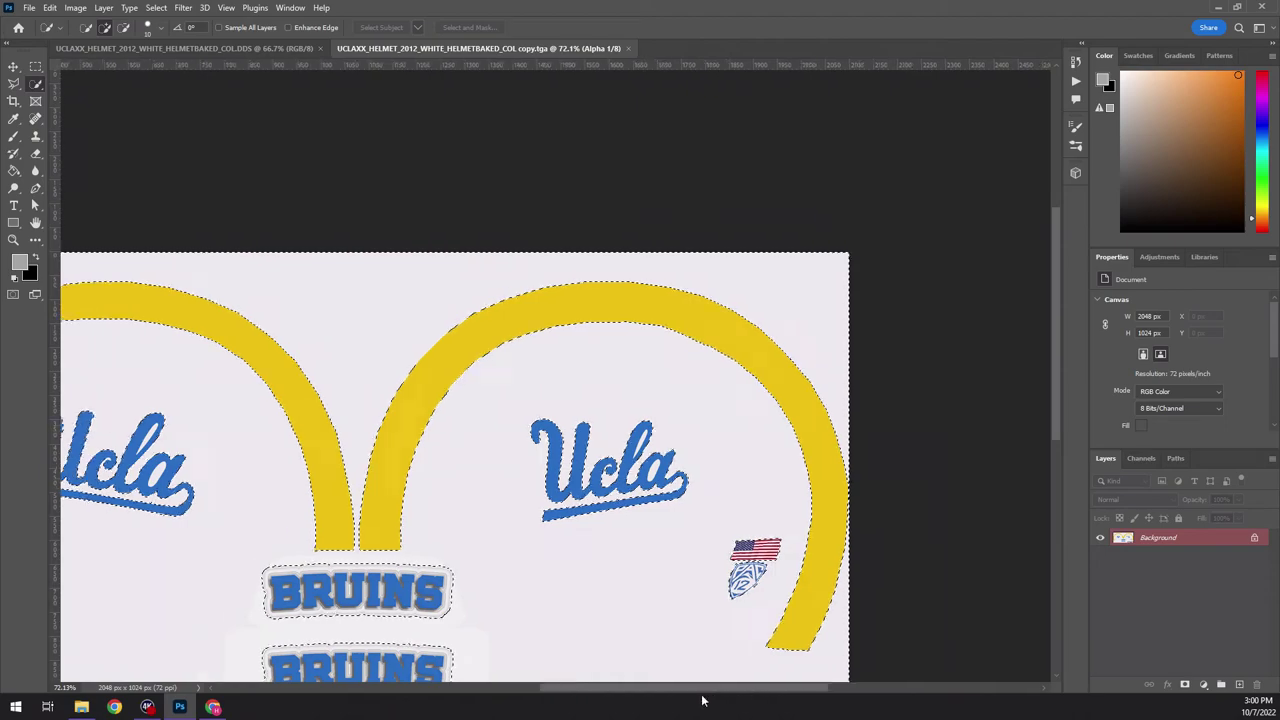
scroll(669, 597, "left", 3, "ctrl")
scroll(669, 597, "down", 2)
scroll(670, 595, "down", 1, "alt")
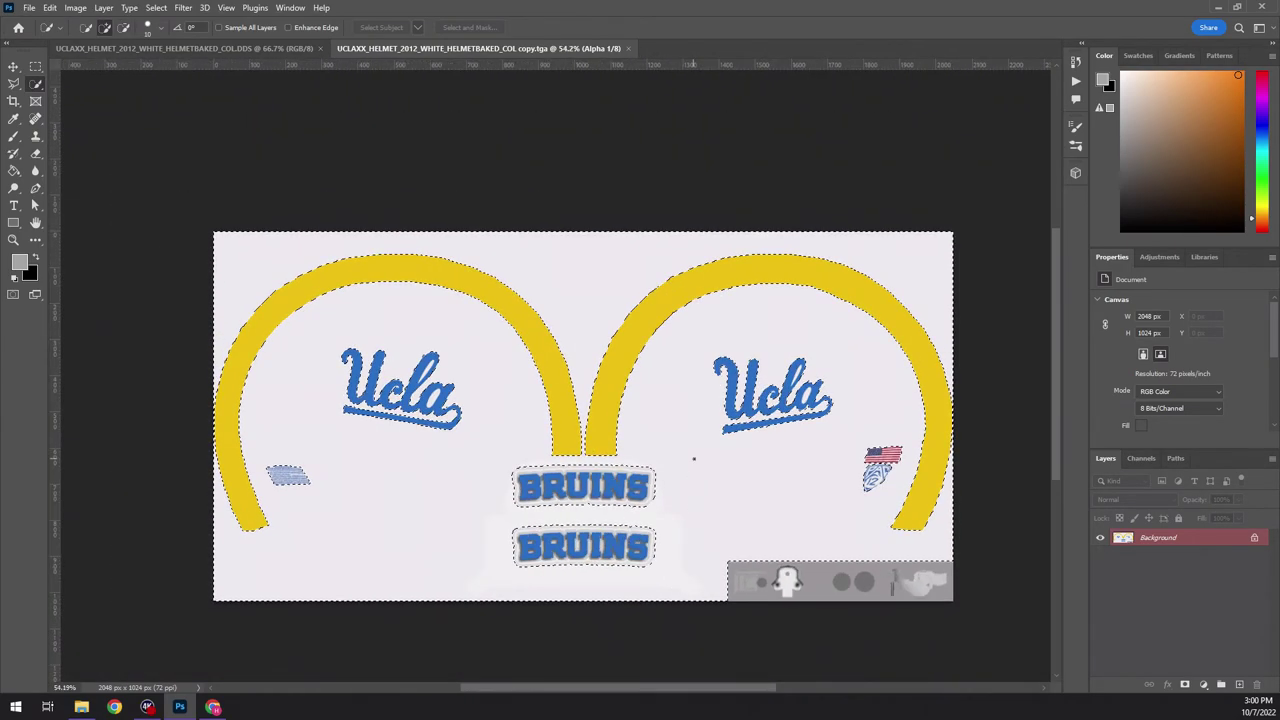
- Save the white-background selection as a new alpha channel and invert the selection to the stripes and logos
left_click(1152, 460)
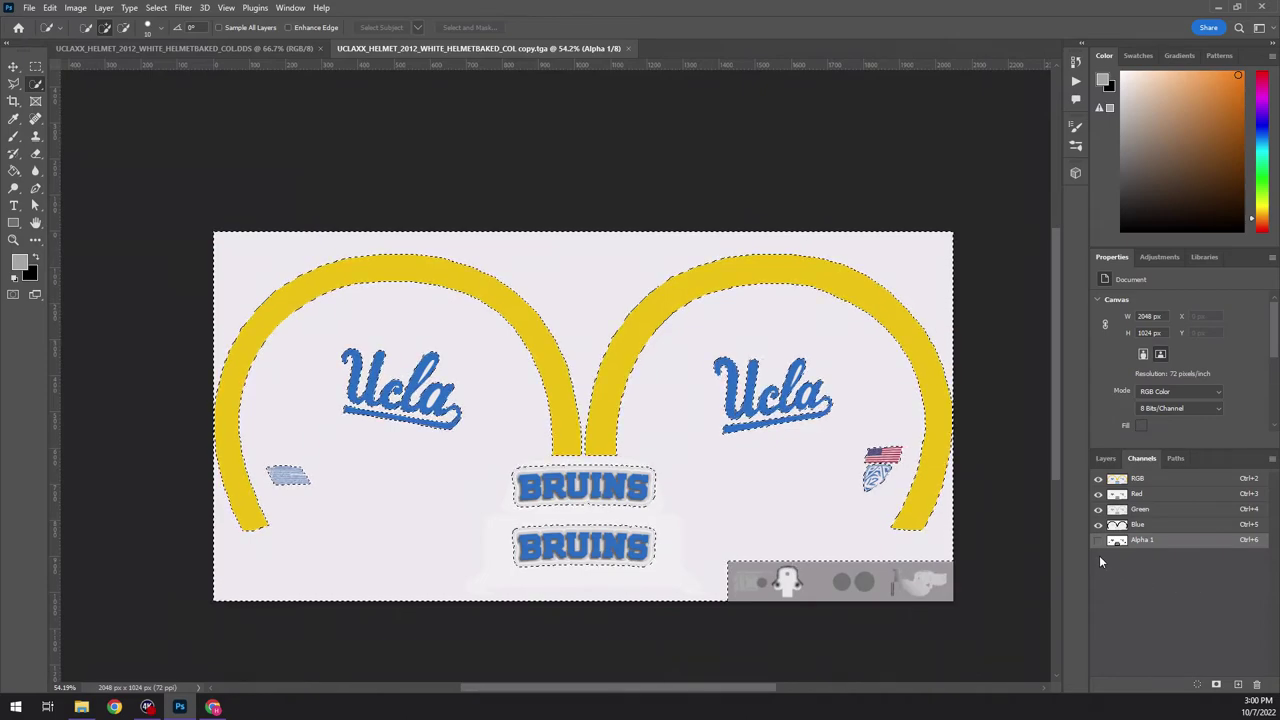
left_click(1215, 686)
left_click(156, 8)
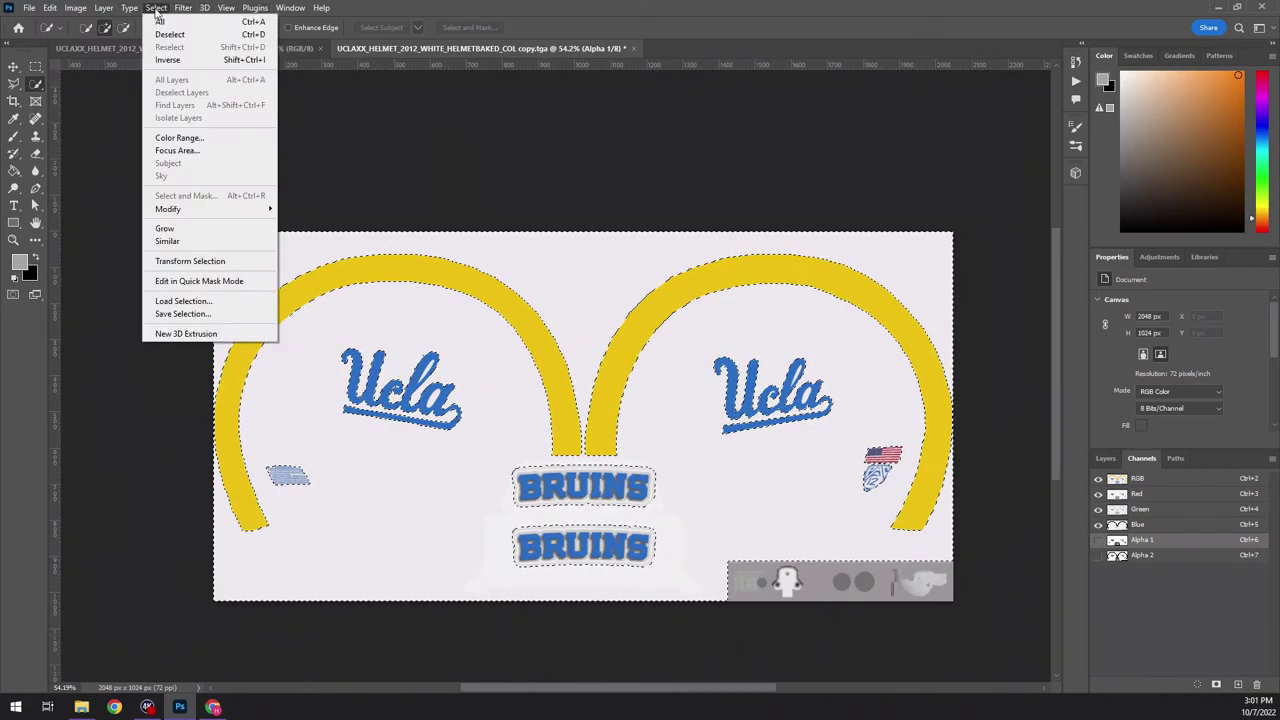
left_click(190, 62)
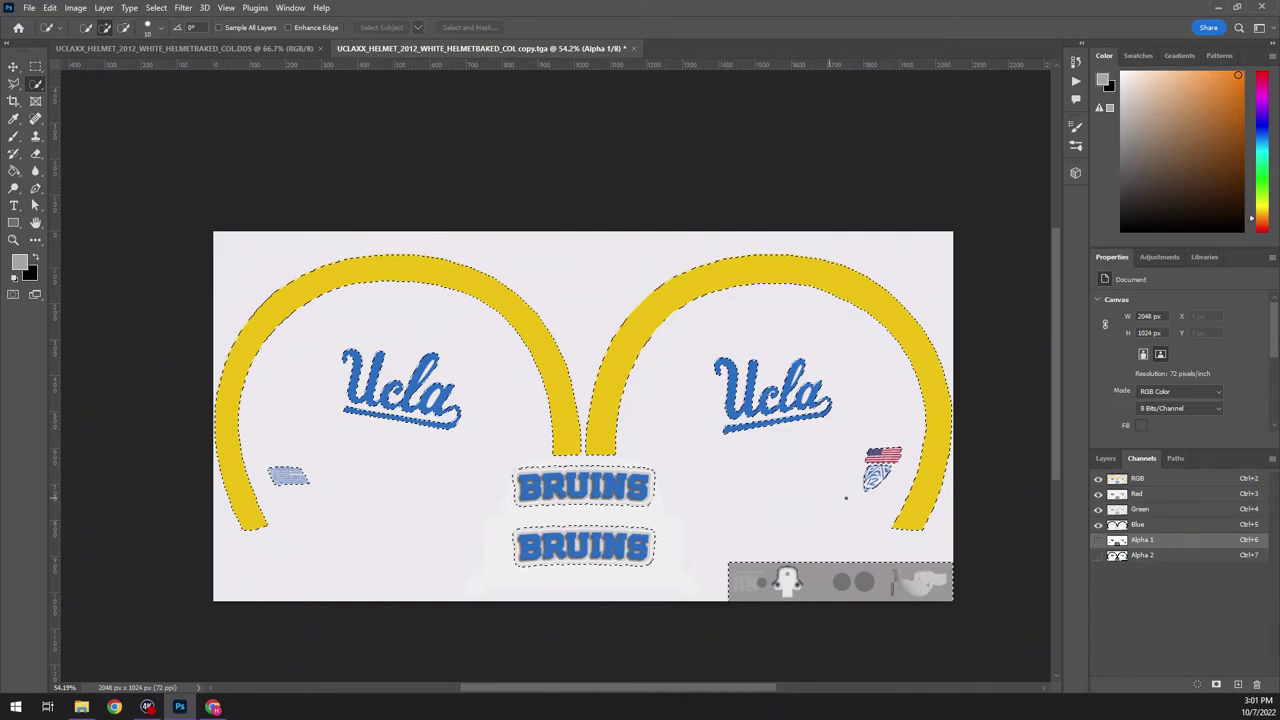
- Save the inverted selection as another alpha channel, delete that channel, and delete the old Alpha 1 channel
left_click(1216, 684)
left_click_drag(1150, 574, 1257, 684)
left_click_drag(1145, 541, 1257, 684)
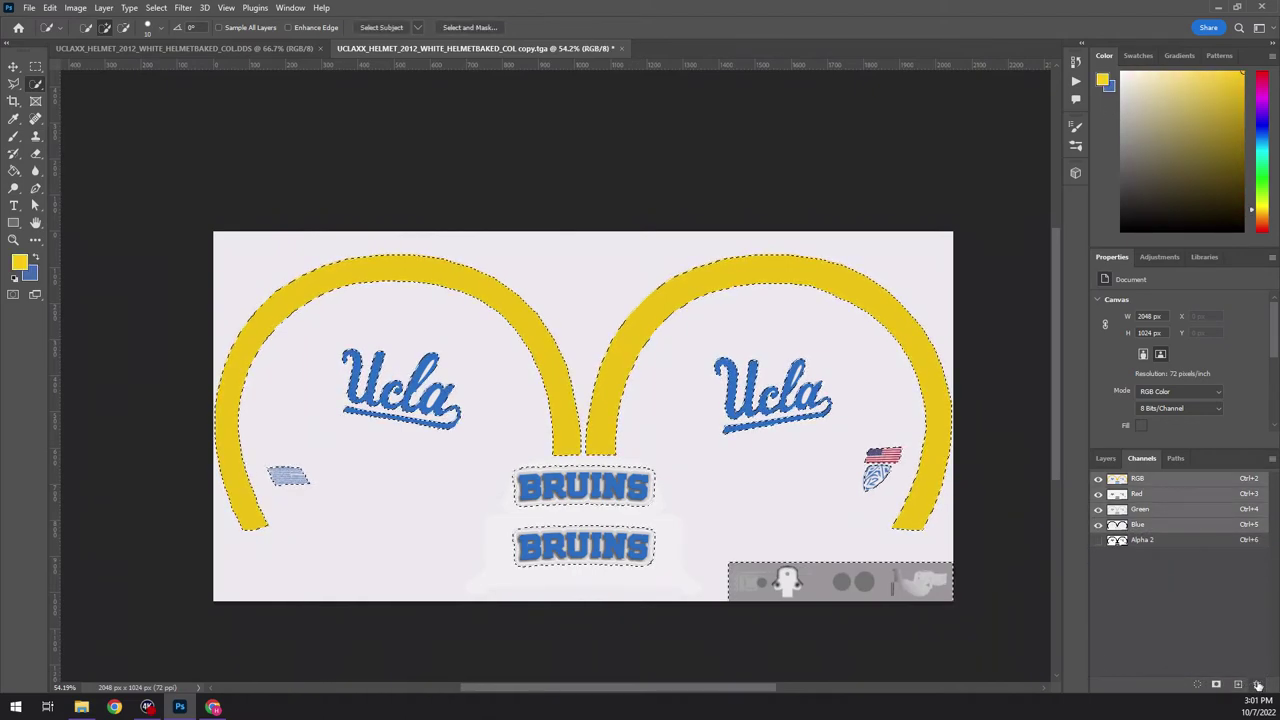
- Examine Alpha 2 over the RGB image and on its own, and return to the RGB view with Alpha 2 hidden
left_click(1098, 540)
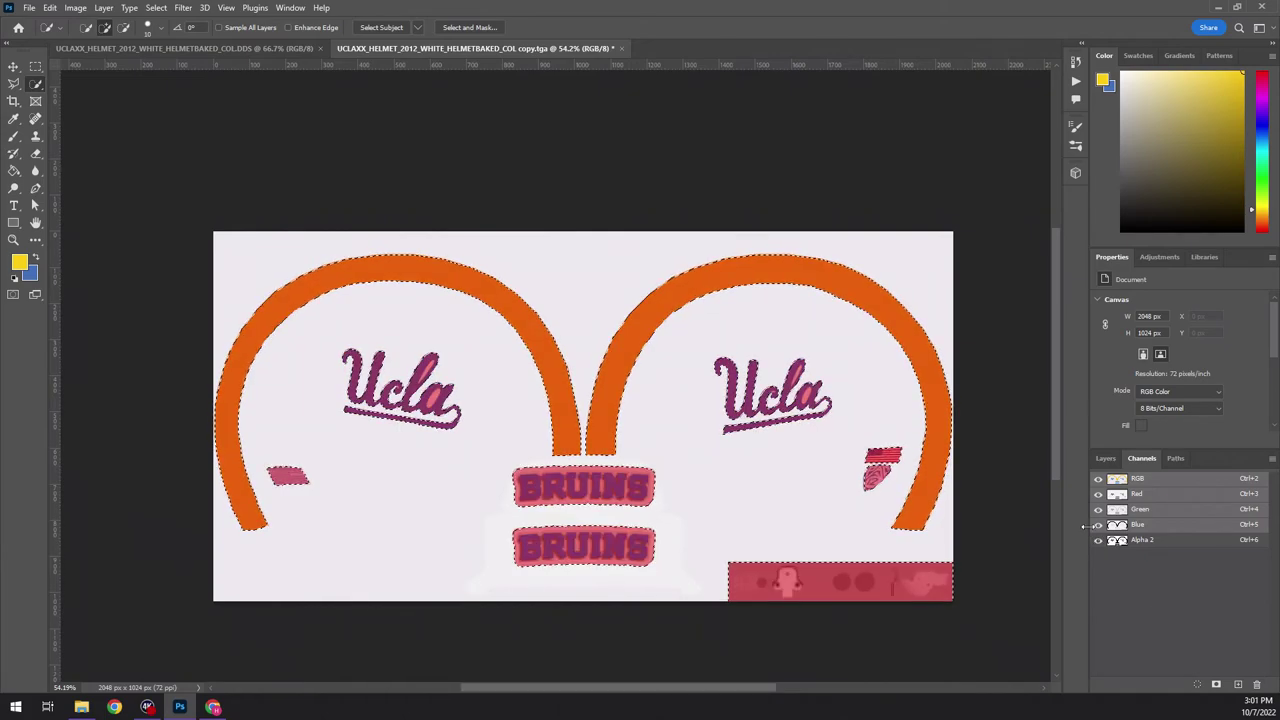
left_click(1098, 479)
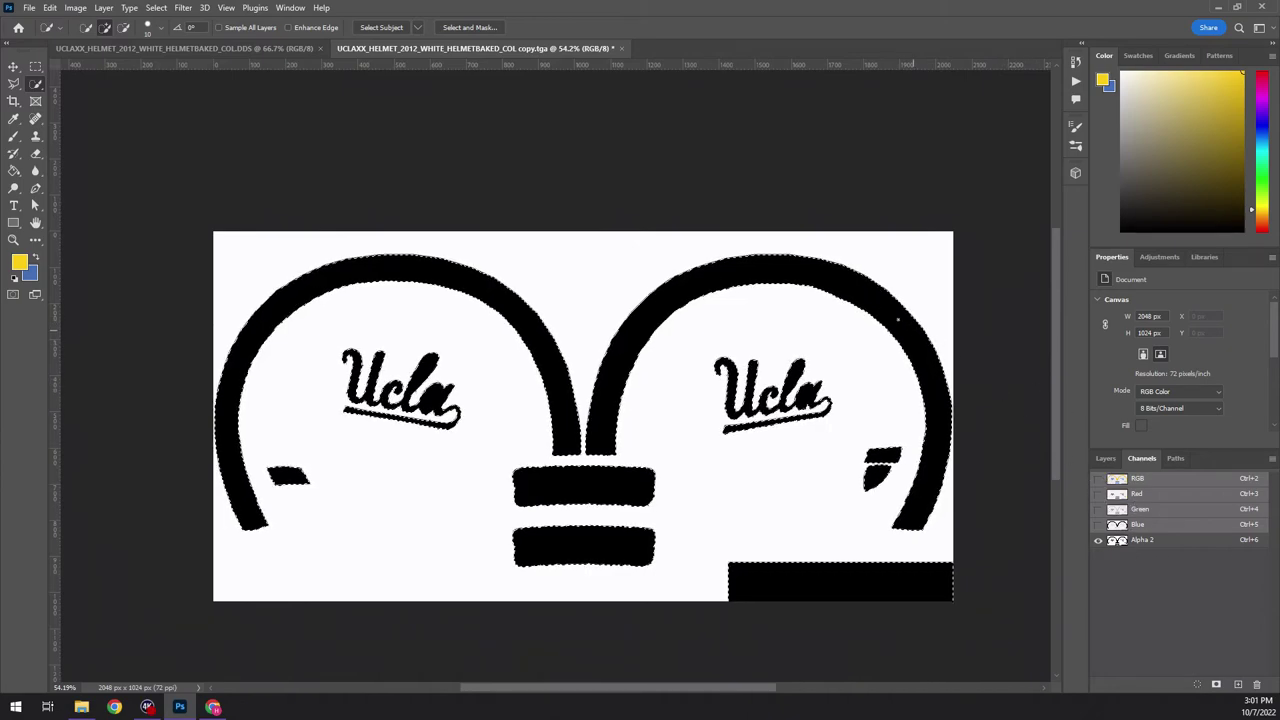
left_click(1098, 479)
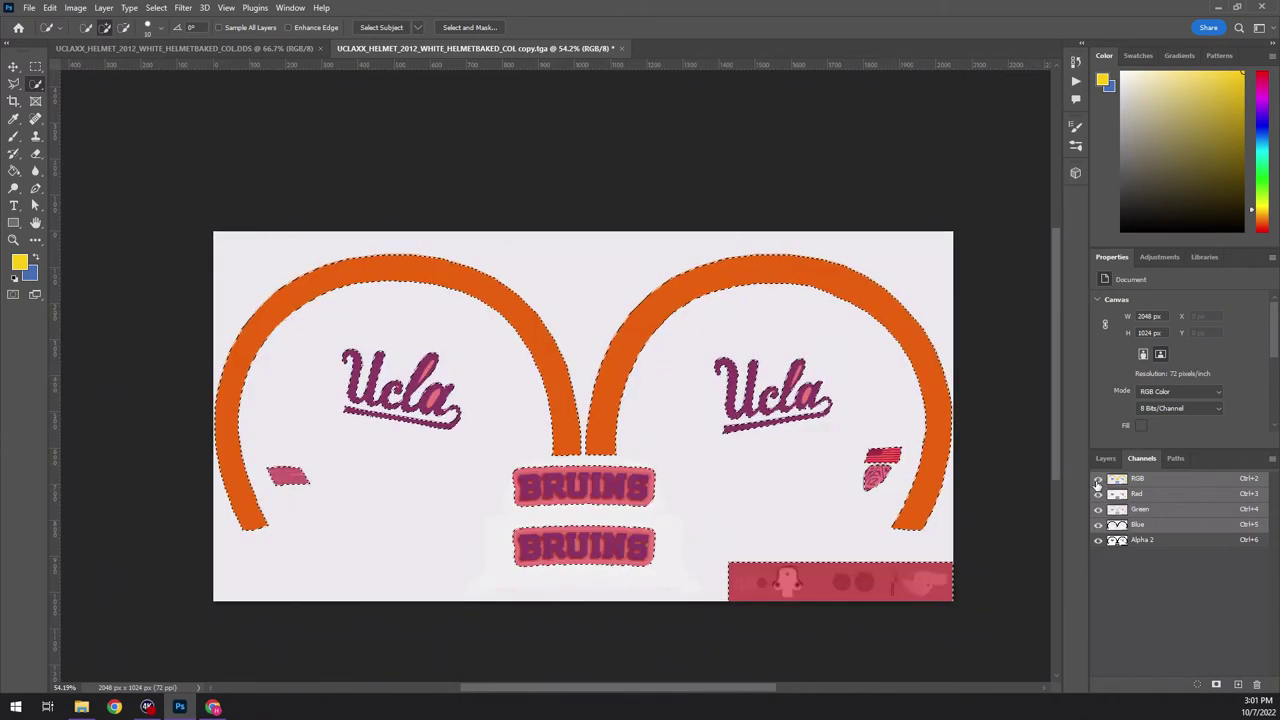
scroll(583, 420, "up", 1)
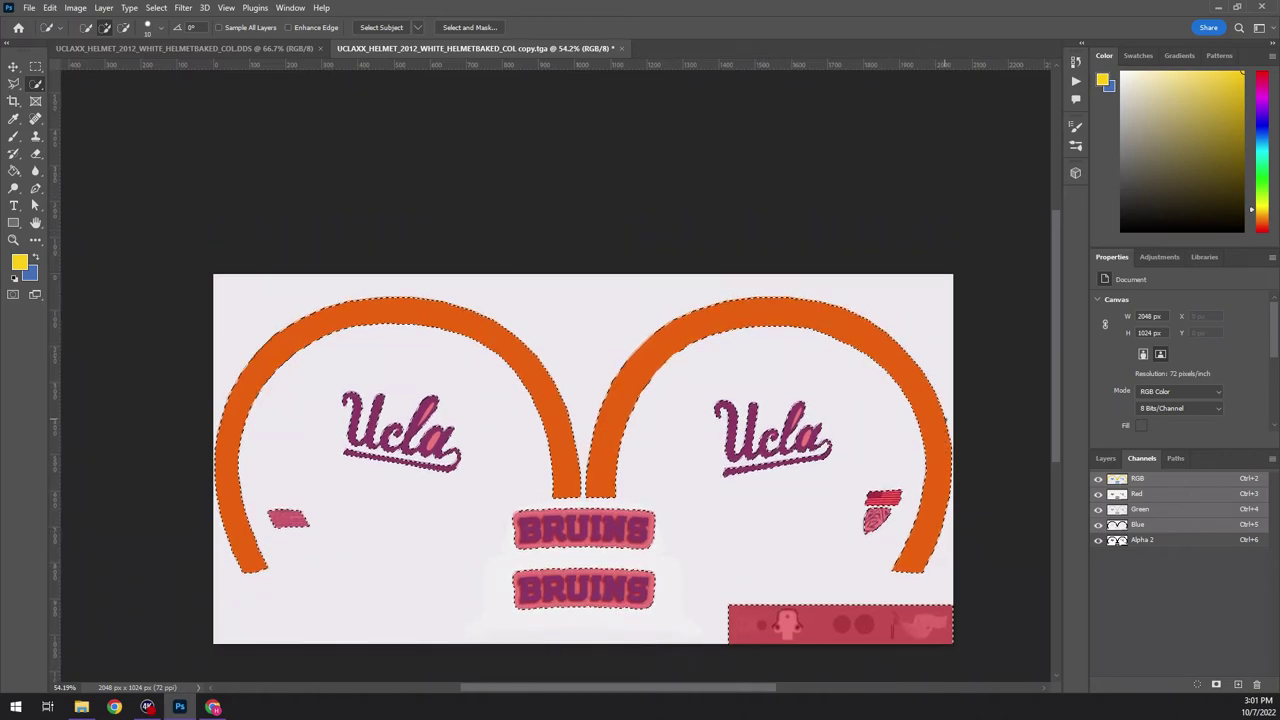
left_click(1098, 539)
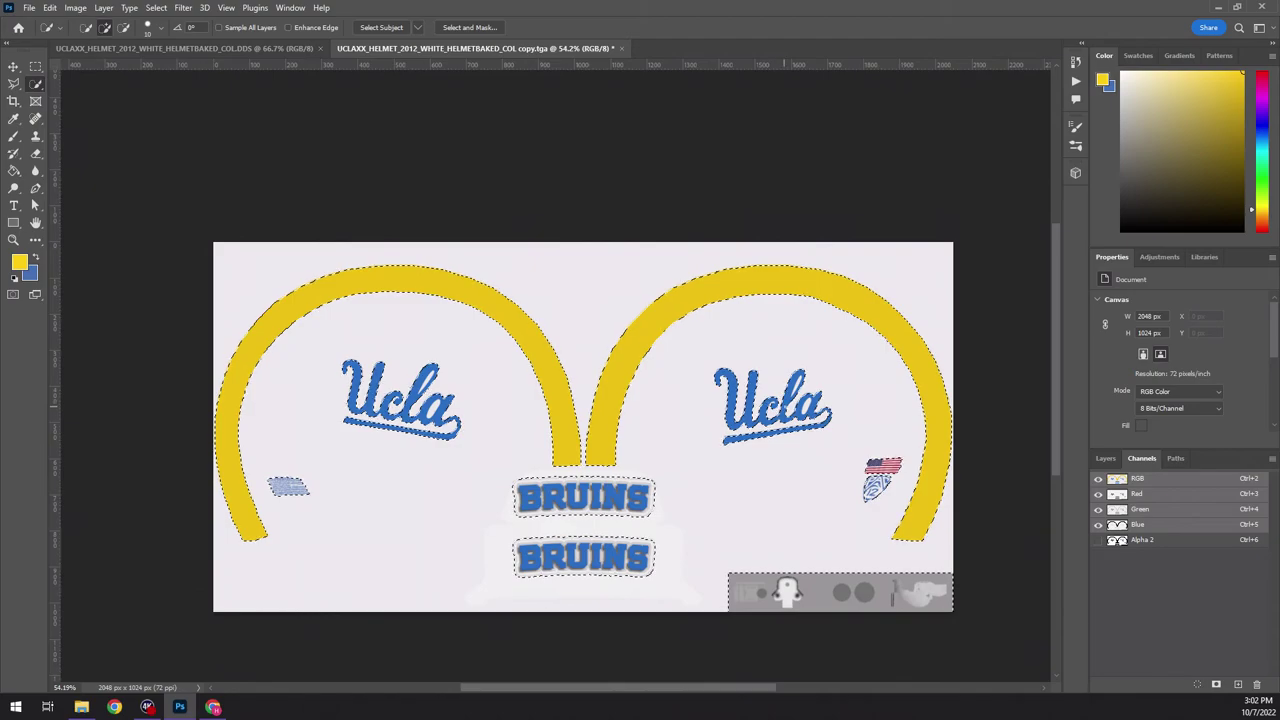
- Try to subtract the white loop inside the "l" of the second Ucla logo from the selection with the Magic Wand
scroll(790, 400, "up", 5, "alt")
scroll(805, 400, "up", 5, "alt")
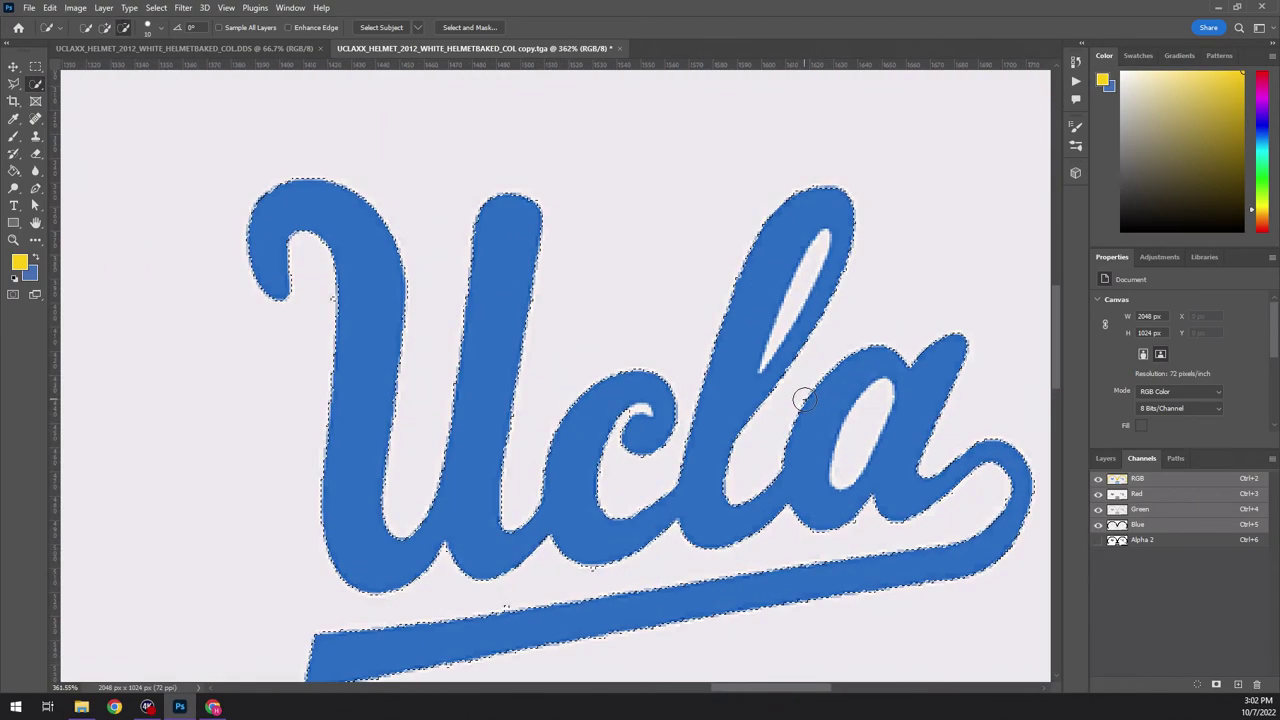
right_click(35, 84)
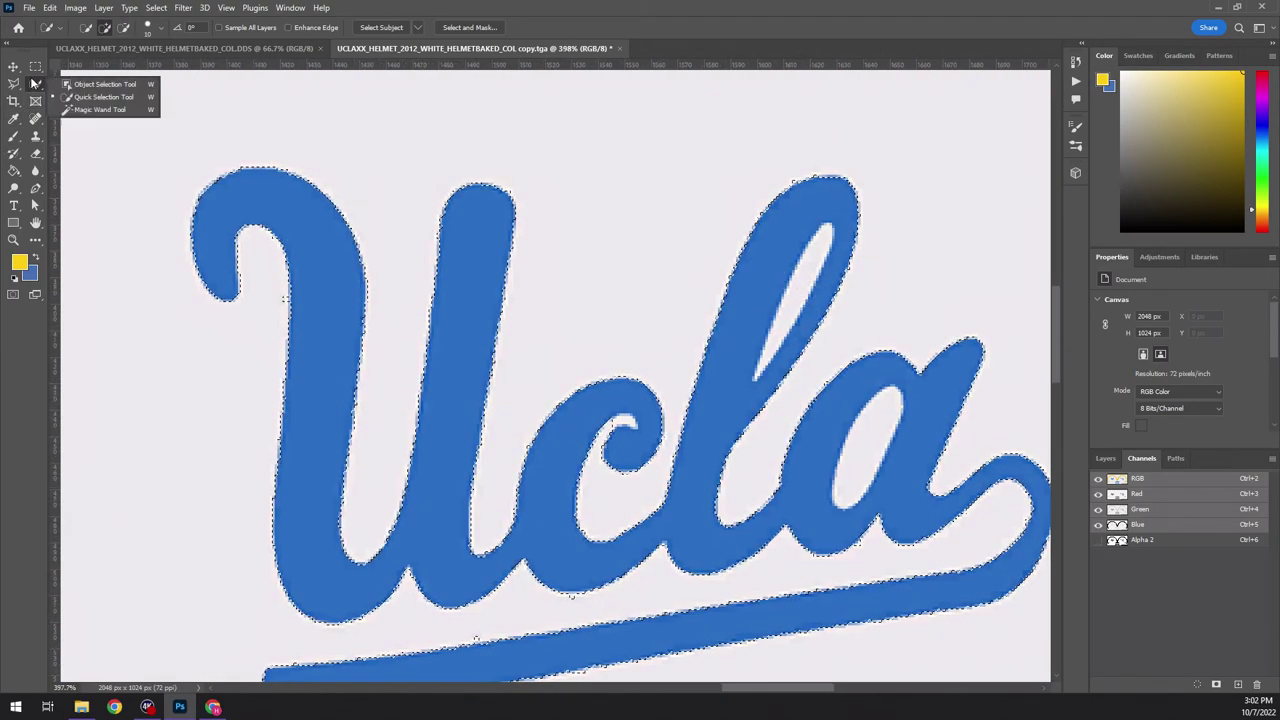
left_click(100, 110)
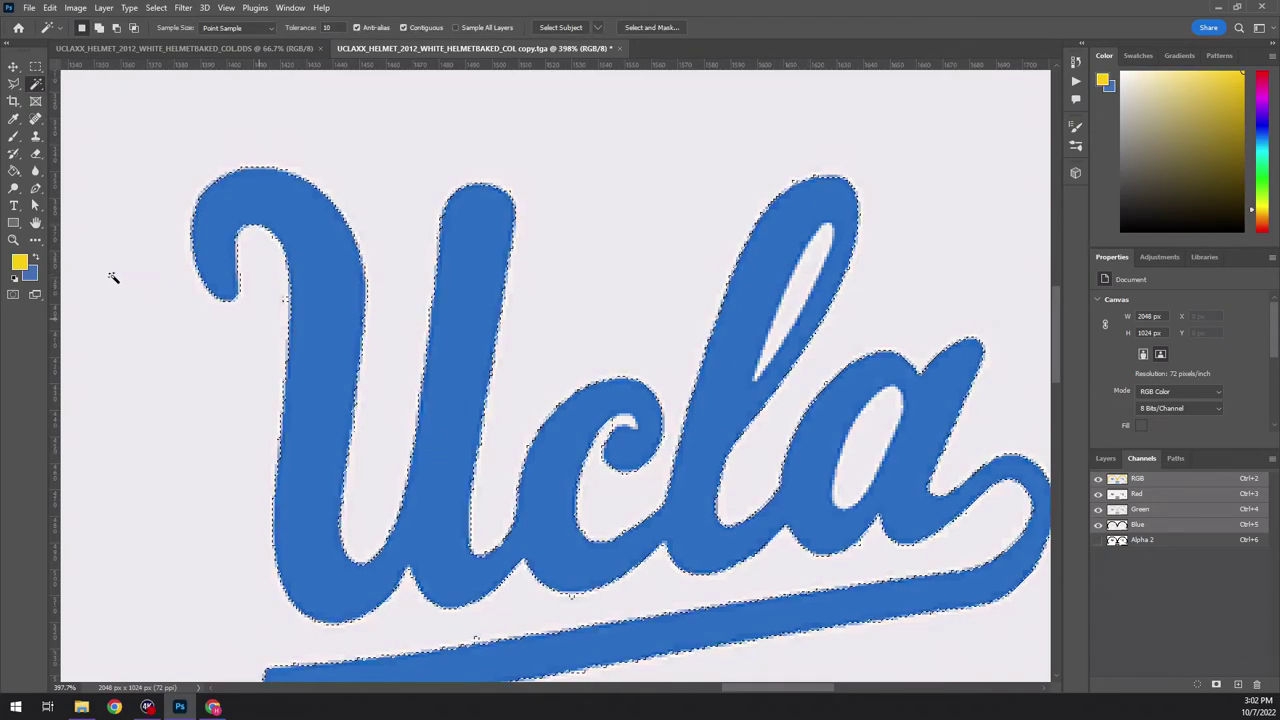
left_click(829, 251, "alt")
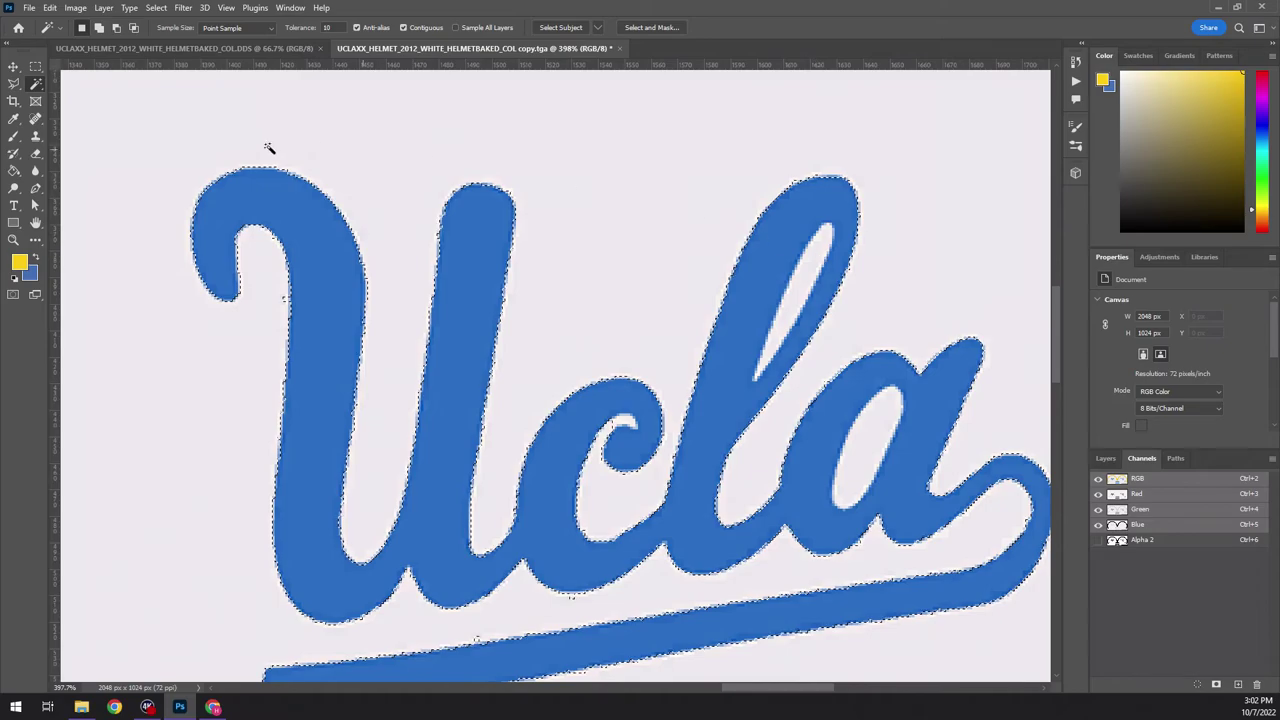
- Return to the layers and subtract the white interiors of the logo's "l" and "a" with the Quick Selection tool
left_click(1105, 458)
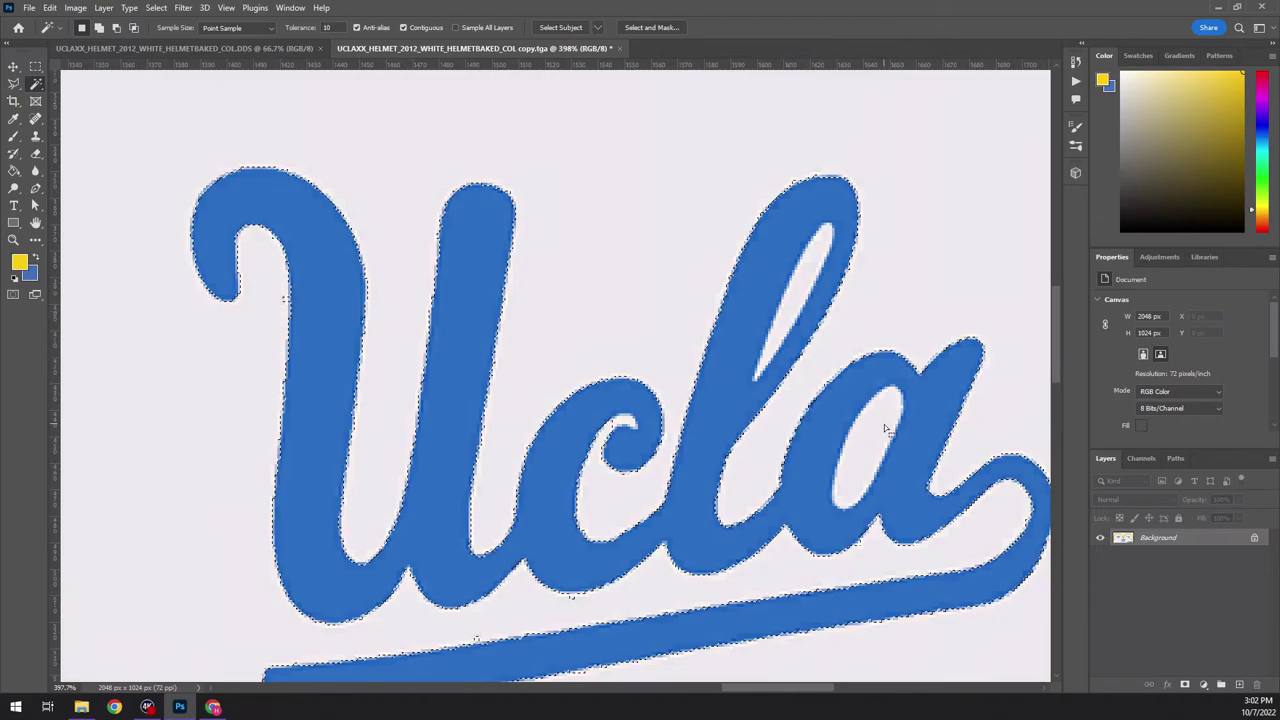
right_click(36, 84)
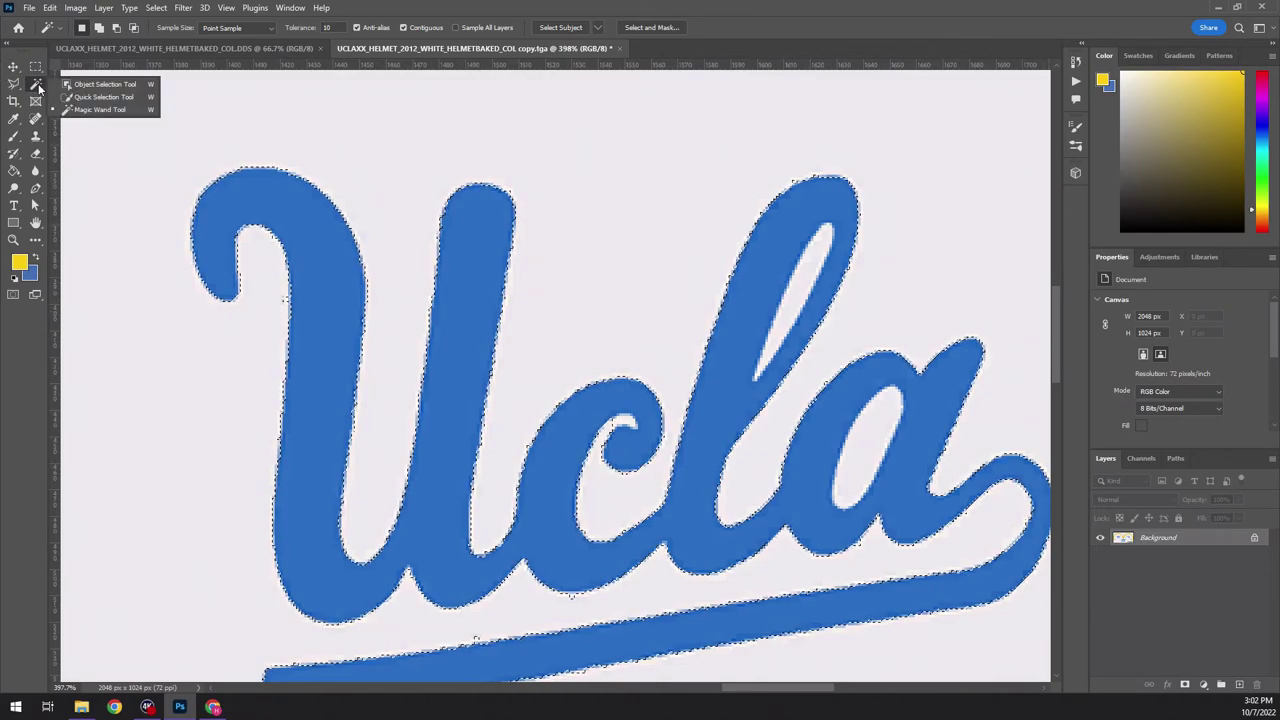
left_click(95, 97)
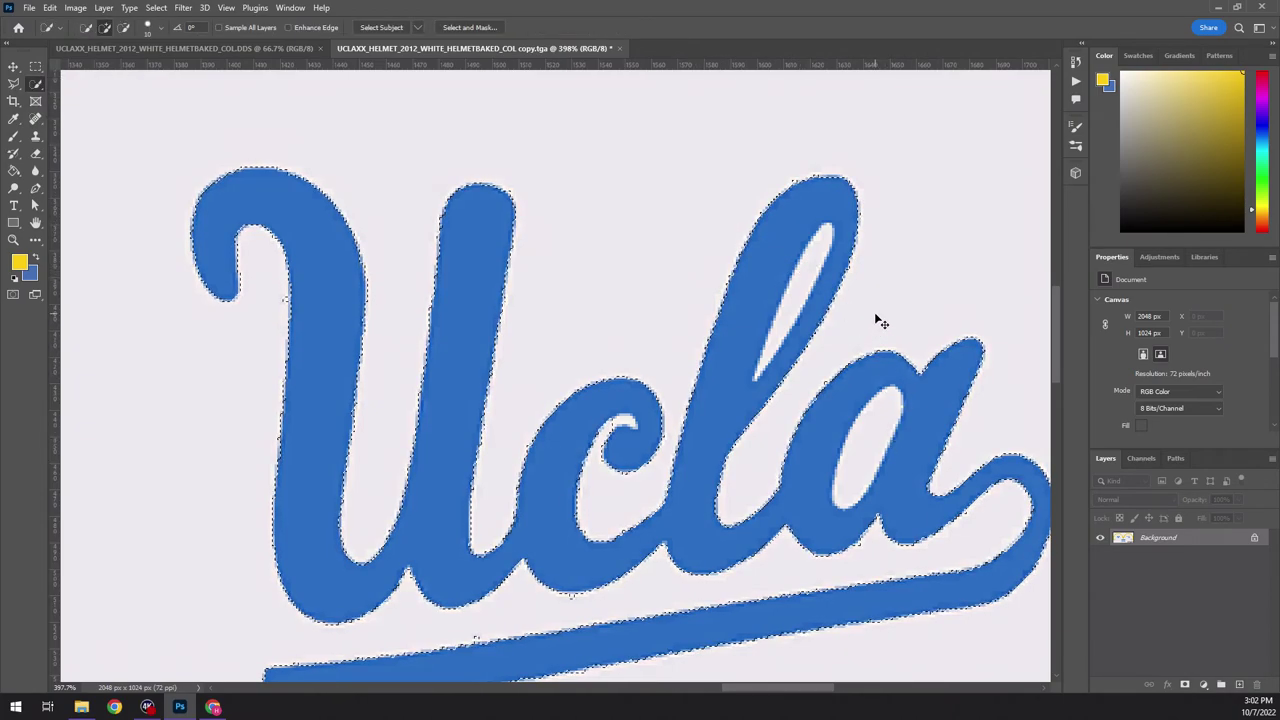
key("alt")
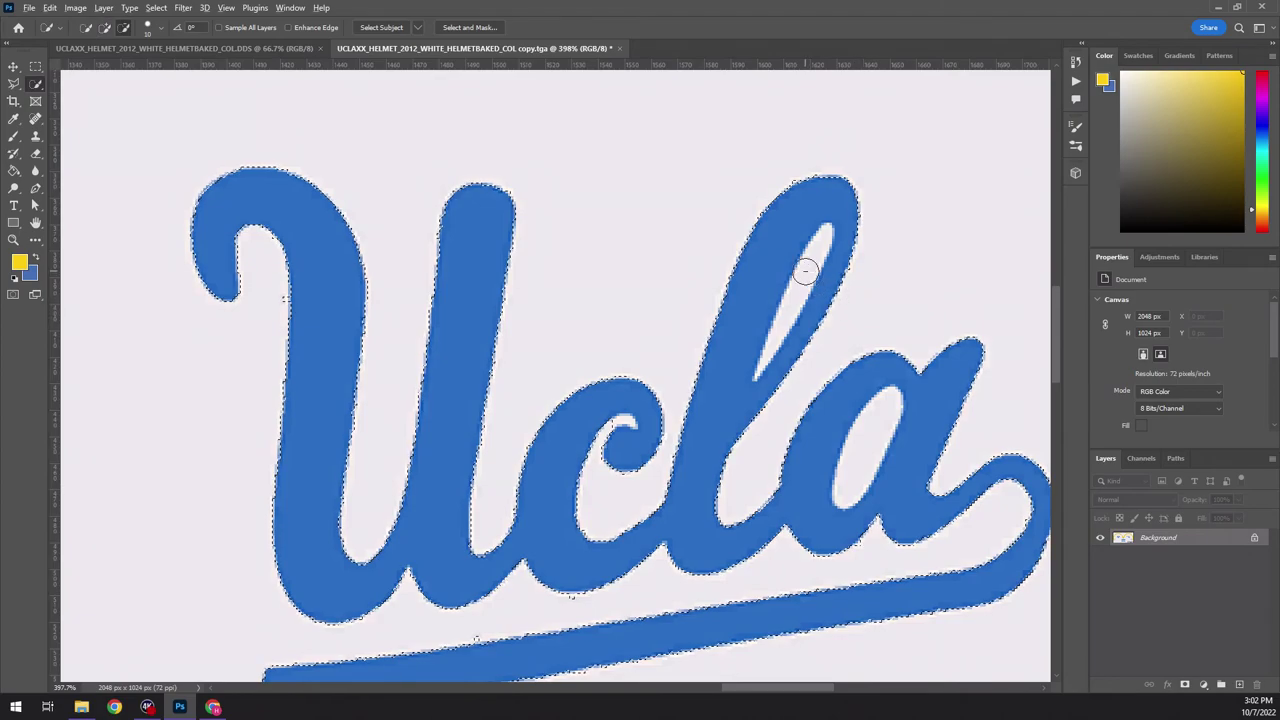
left_click(796, 288, "alt")
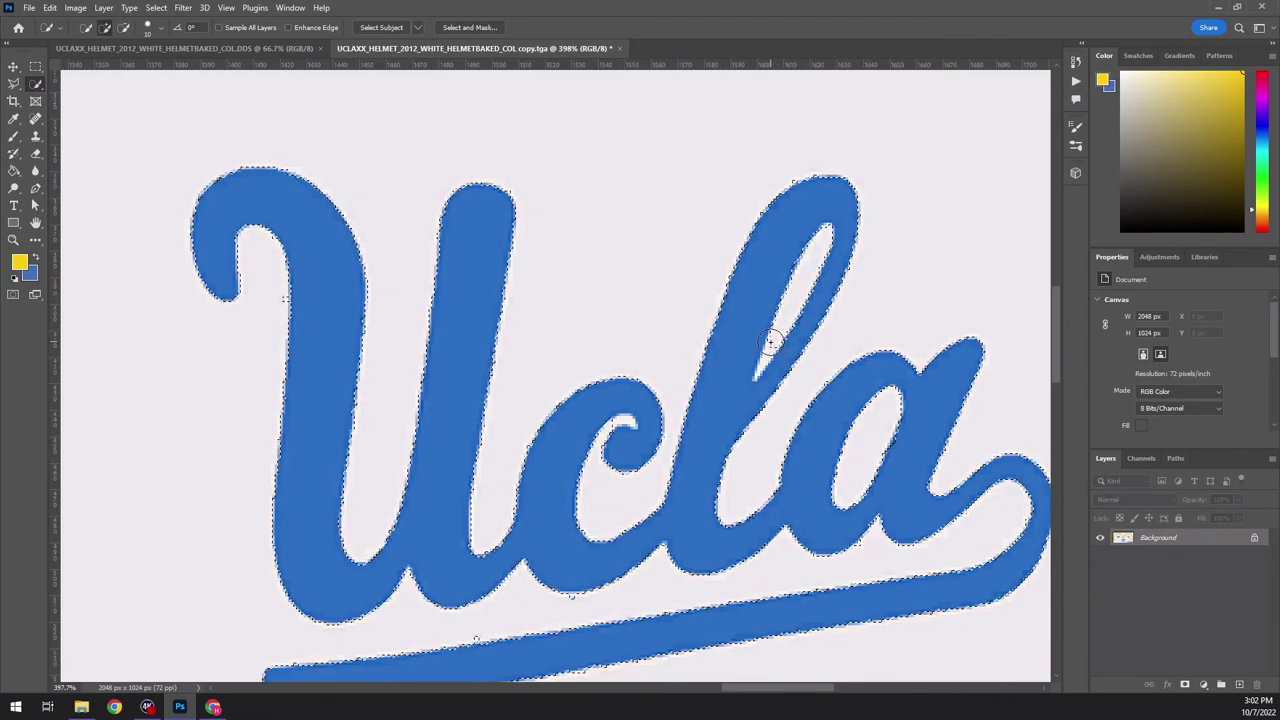
- Try to subtract the remaining lower tip of the "l" loop with the 10 px brush and undo the last stroke
scroll(764, 340, "up", 1)
scroll(766, 380, "up", 3, "alt")
scroll(772, 330, "up", 4, "alt")
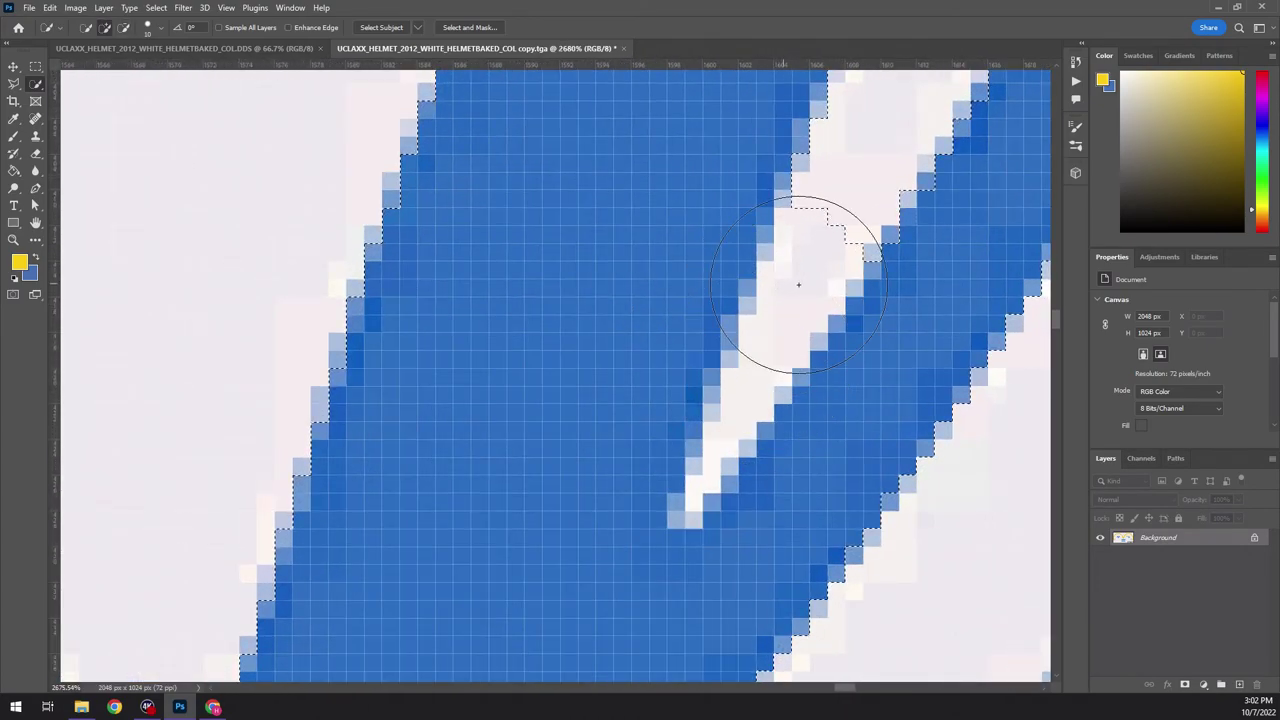
mouse_move(800, 286)
left_mouse_down()
mouse_move(793, 343)
mouse_move(747, 384)
left_mouse_up()
left_click(750, 380, "alt")
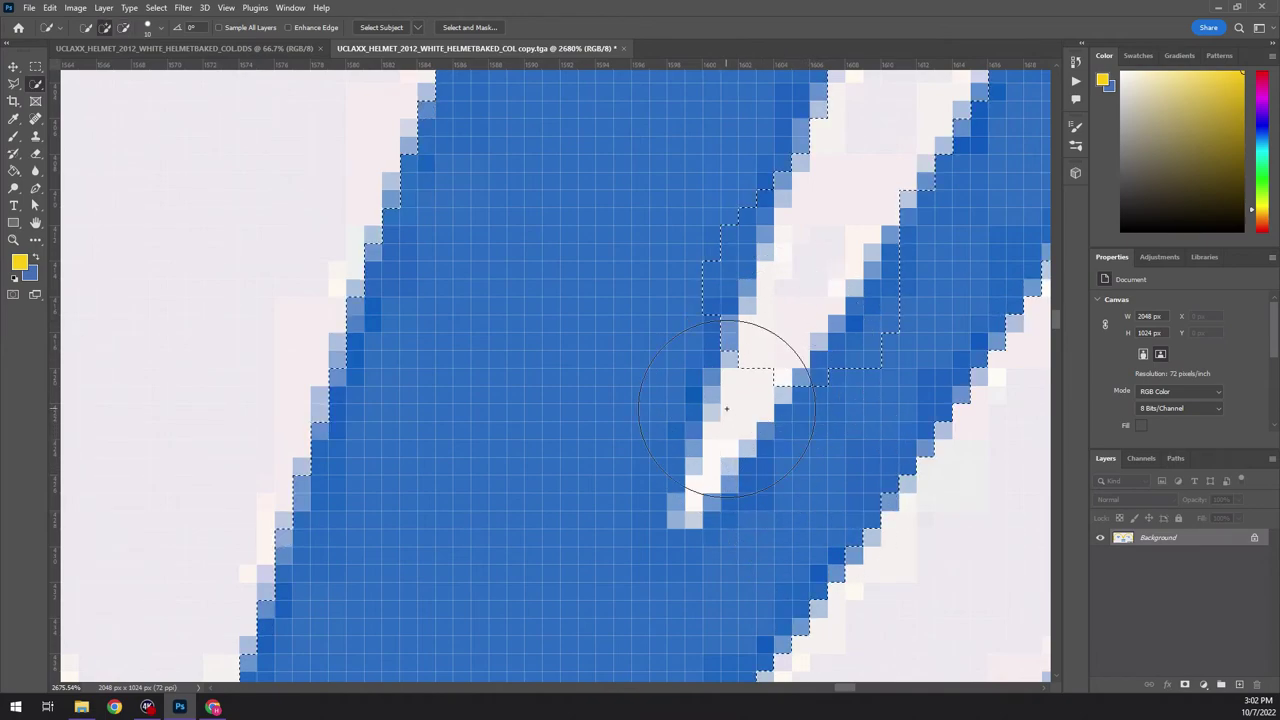
key("ctrl+z")
- Set the Quick Selection brush size to 3 px and subtract the white lower tip of the "l" loop
left_click(161, 28)
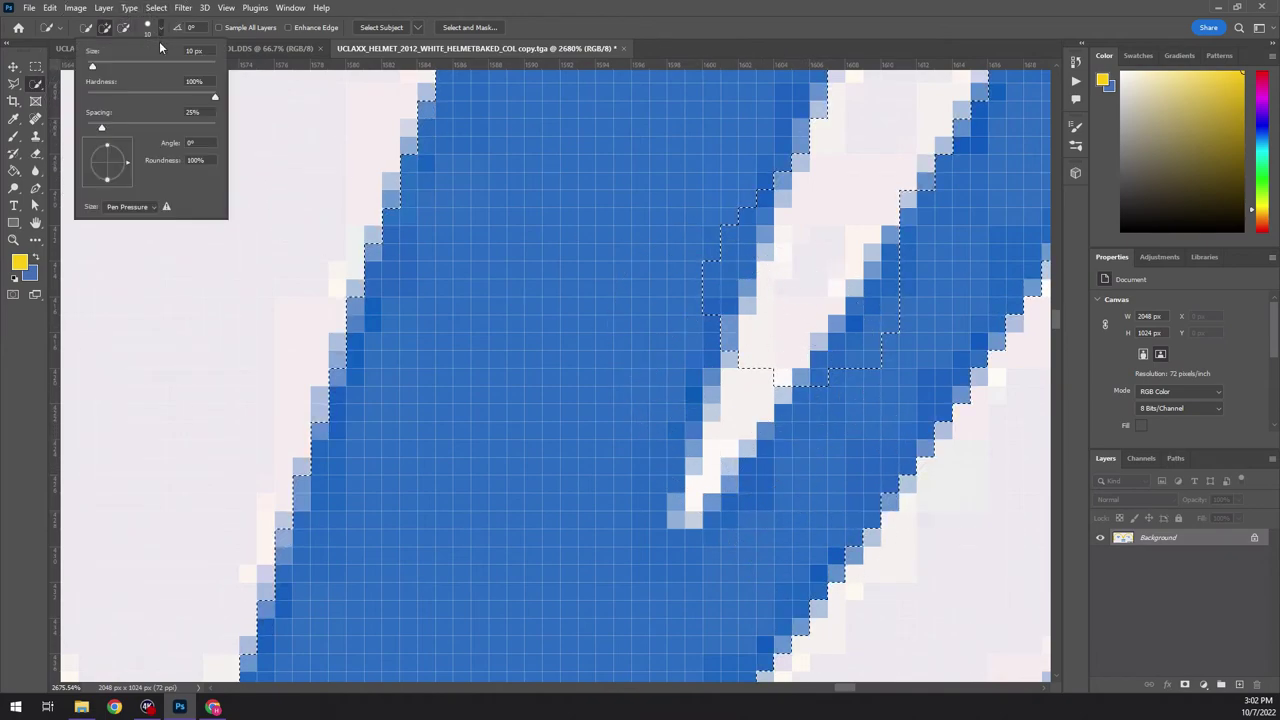
left_click_drag(95, 72, 88, 66)
left_click_drag(737, 391, 704, 484, "alt")
- Add the blue edge beside the lower tip of the second Ucla logo's "l" loop back to the selection
scroll(704, 484, "down", 5, "alt")
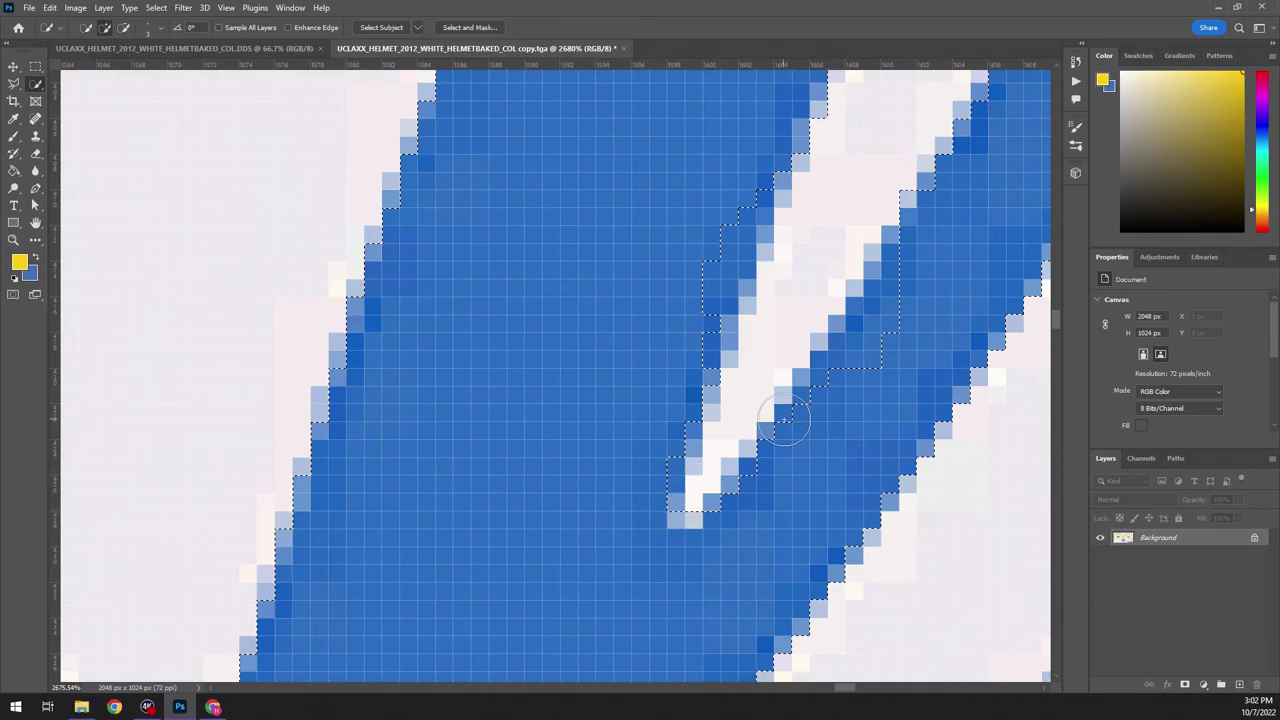
scroll(780, 435, "down", 3, "alt")
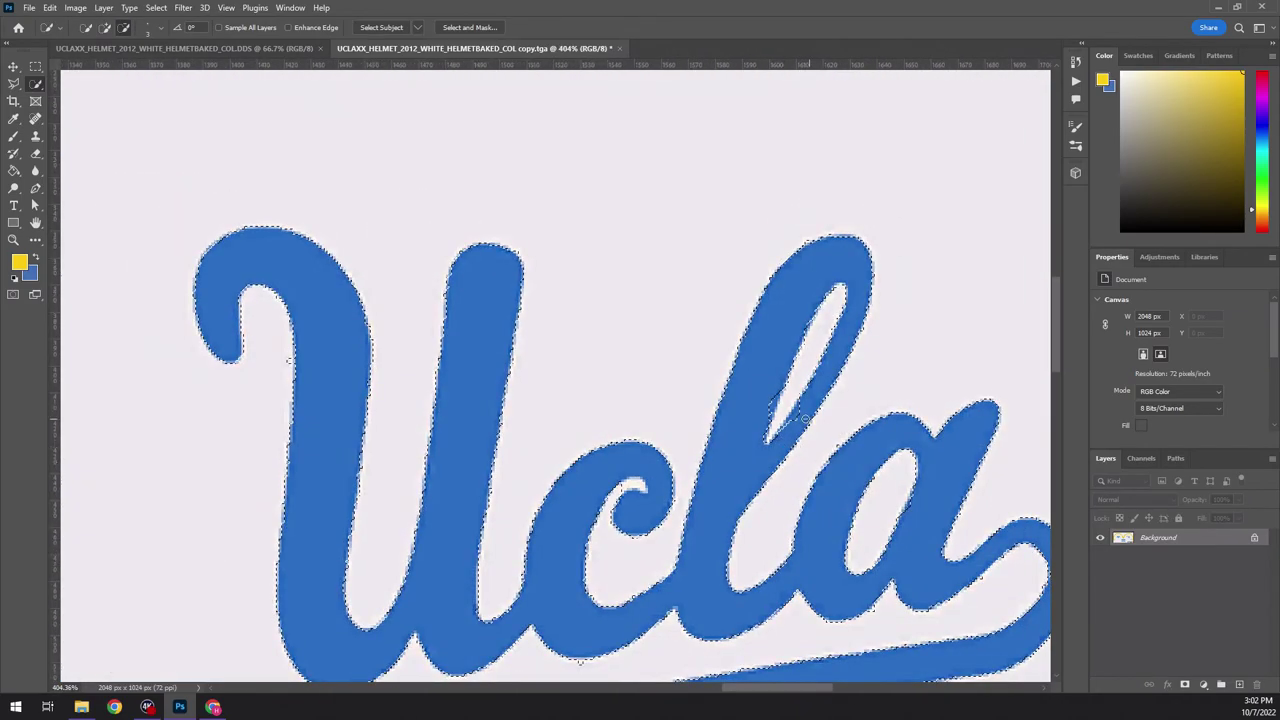
scroll(805, 418, "up", 6, "alt")
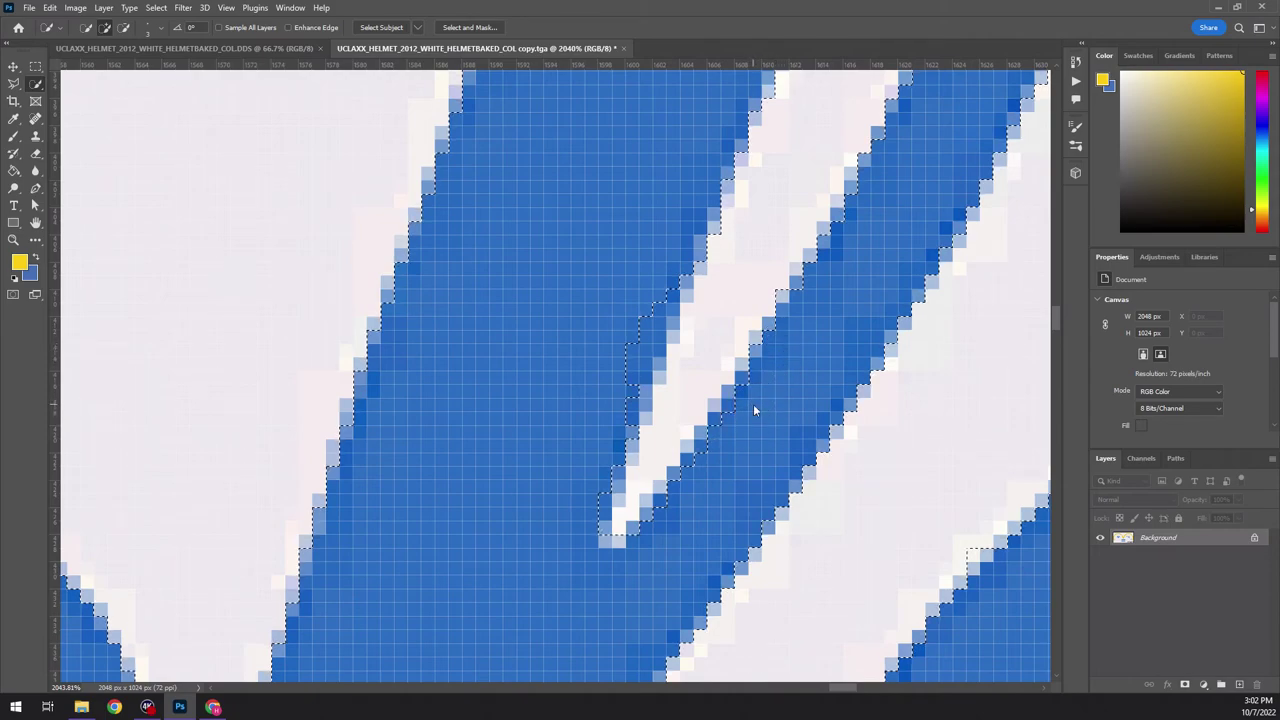
mouse_move(663, 300)
left_mouse_down()
mouse_move(643, 386)
mouse_move(829, 416)
mouse_move(701, 422)
mouse_move(770, 453)
mouse_move(674, 432)
left_mouse_up()
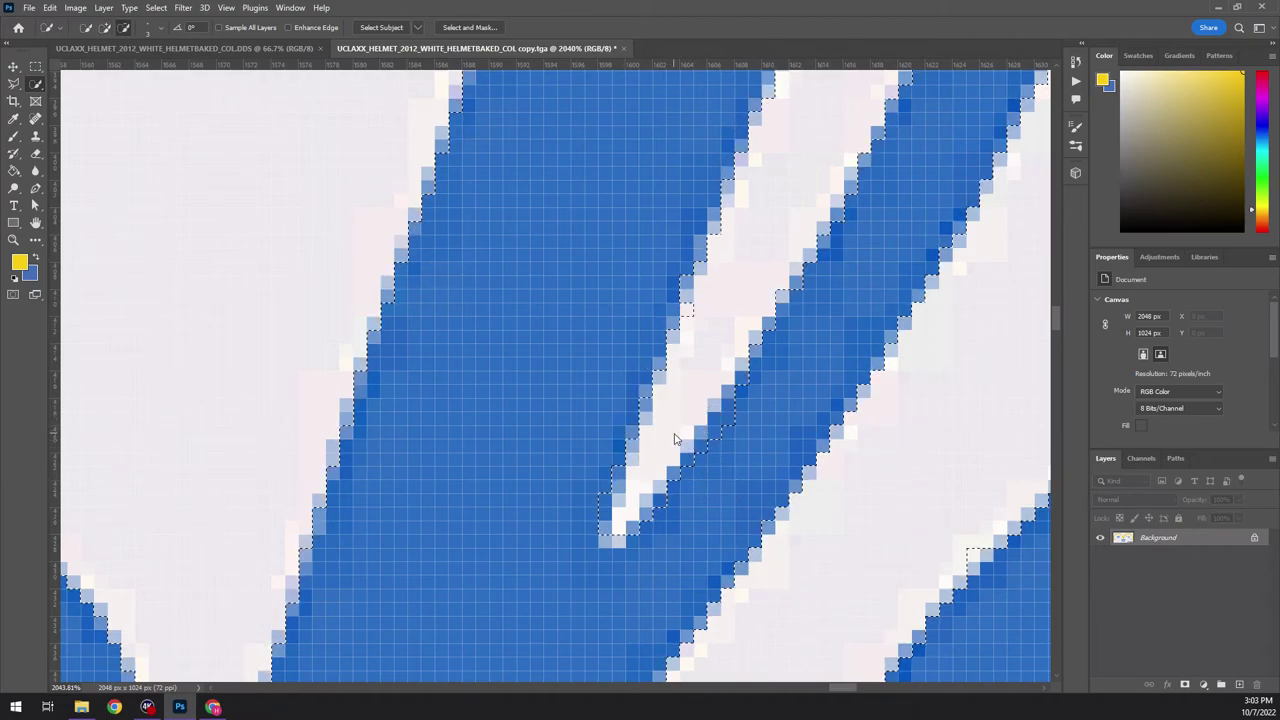
scroll(760, 460, "down", 3, "alt")
scroll(750, 458, "down", 3, "alt")
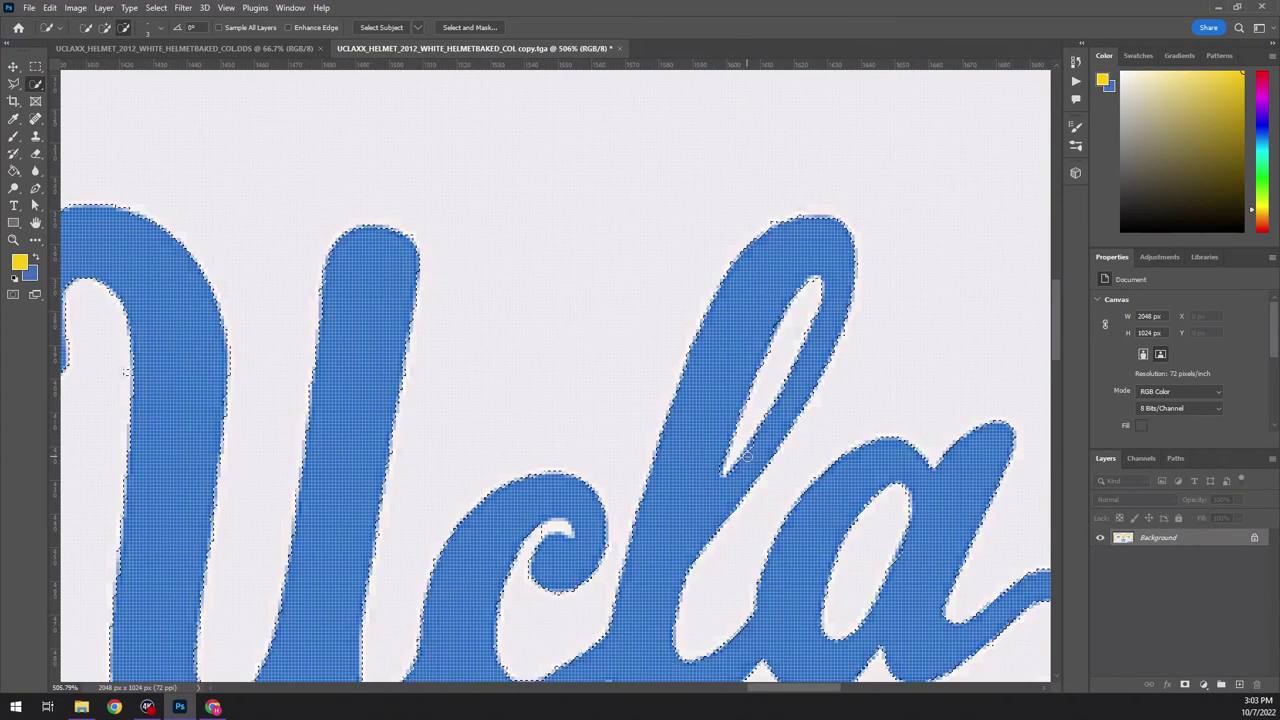
scroll(746, 455, "down", 9, "alt")
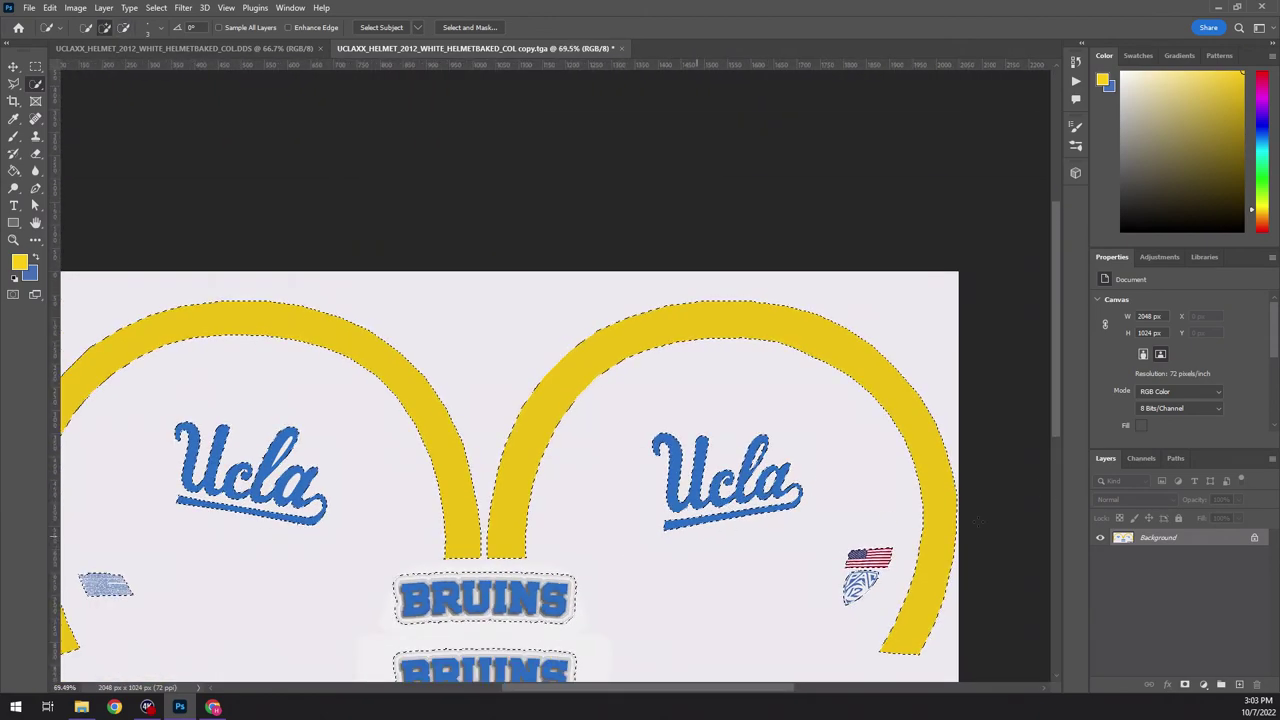
- Save the current selection of stripes, logos and decals as a new alpha channel
left_click(1141, 458)
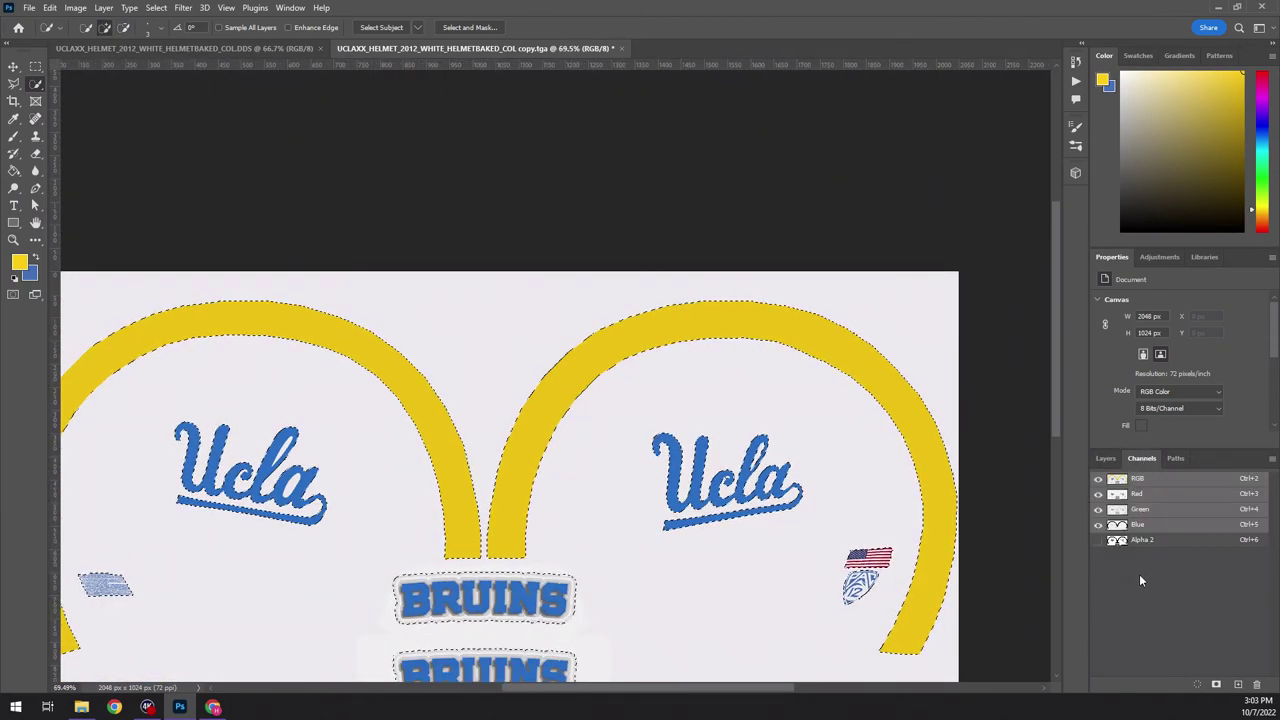
scroll(843, 394, "down", 2)
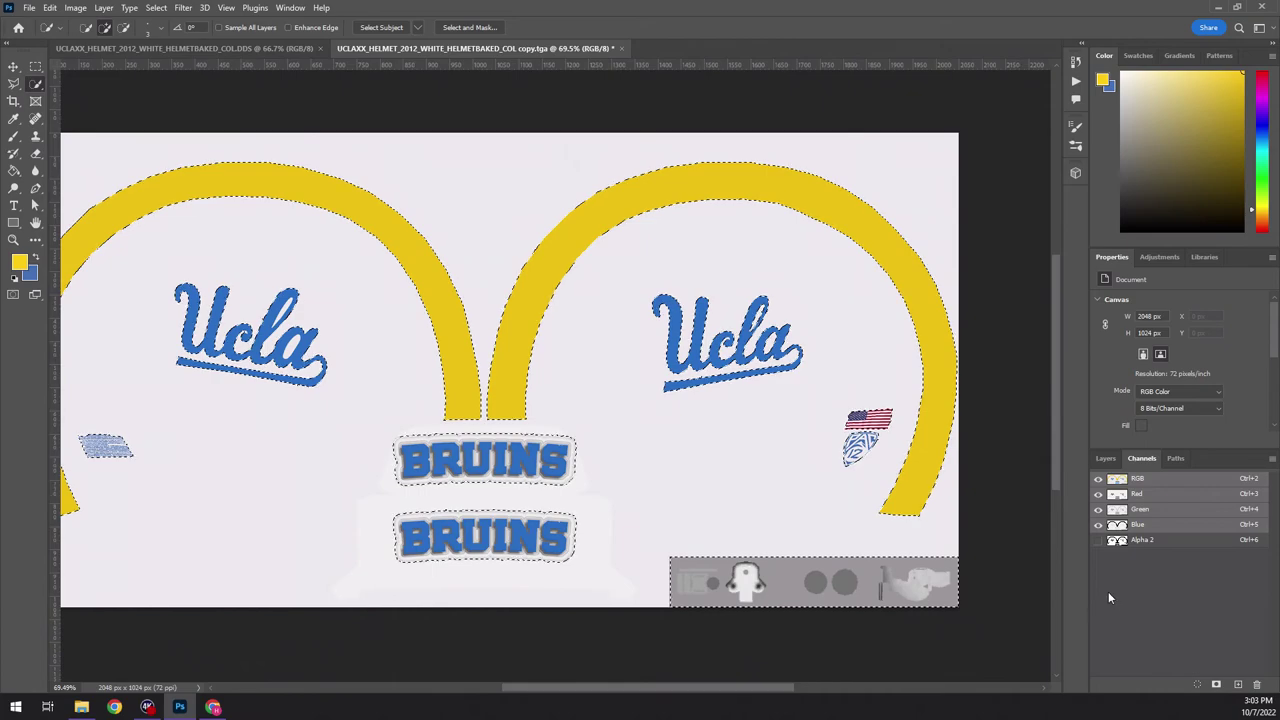
left_click(1215, 685)
- Invert the selection so it covers the white background, and delete the alpha channel just saved
left_click(156, 7)
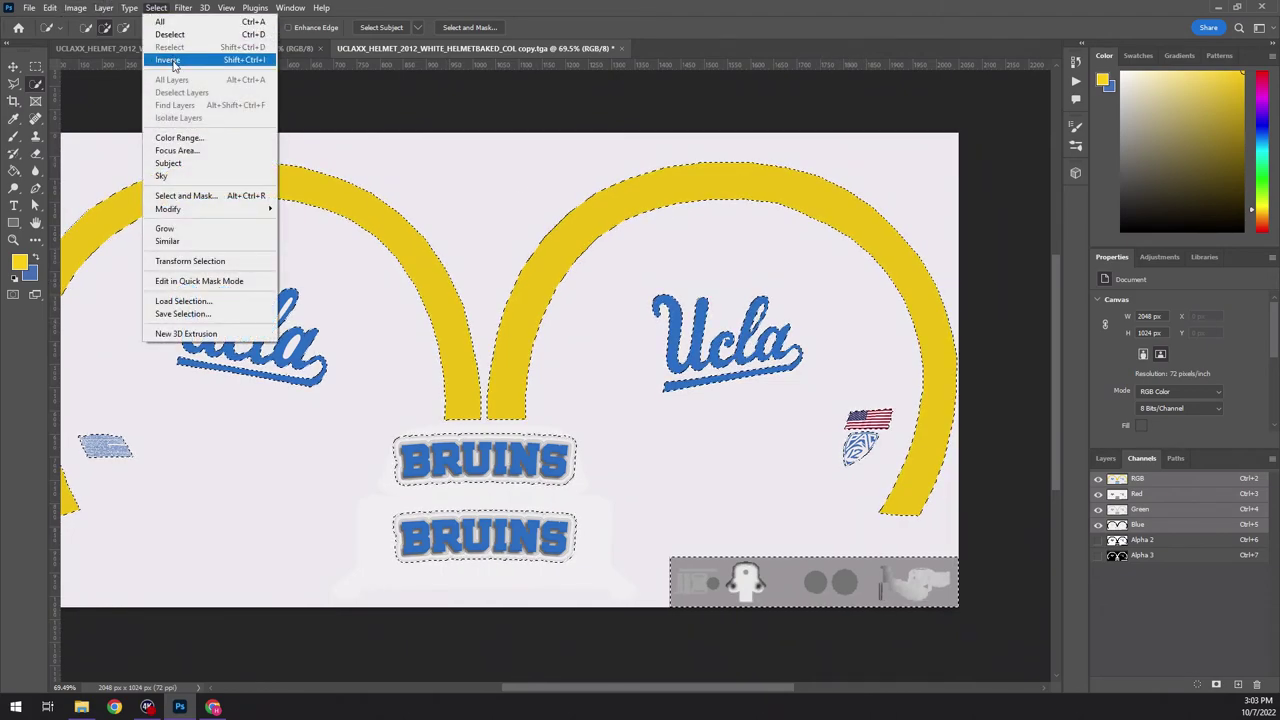
left_click(168, 60)
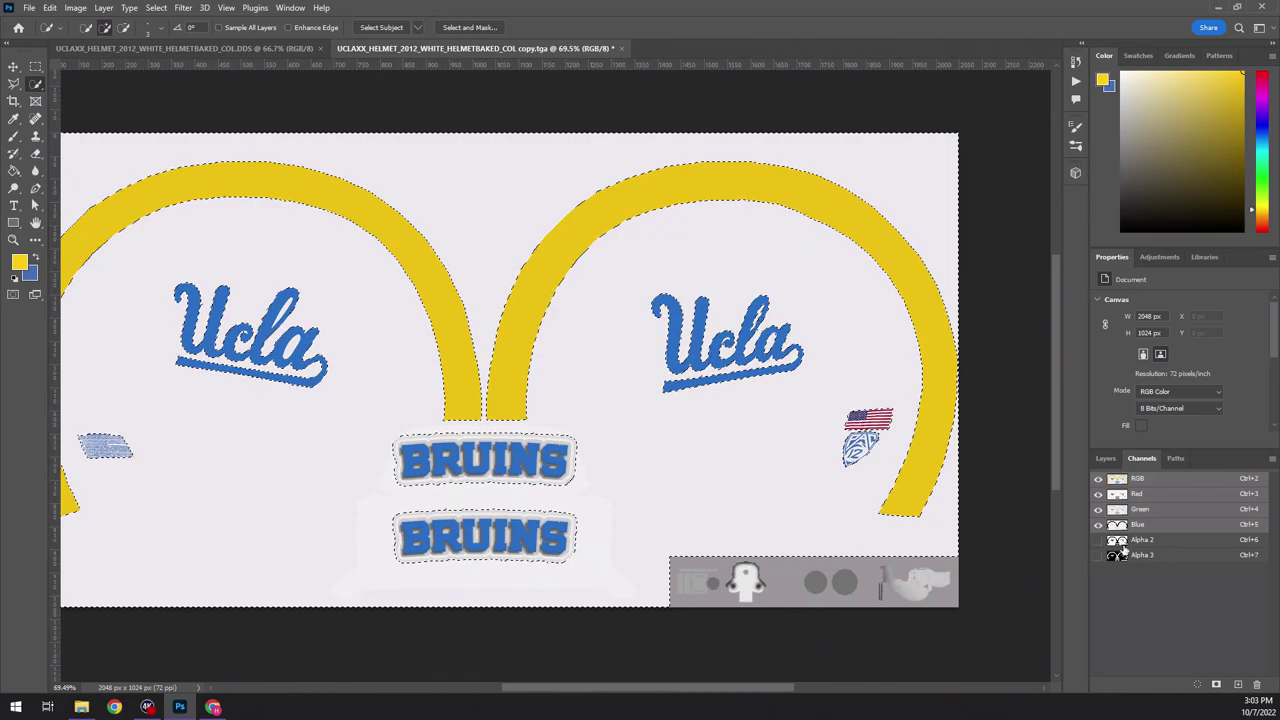
left_click_drag(1144, 562, 1257, 688)
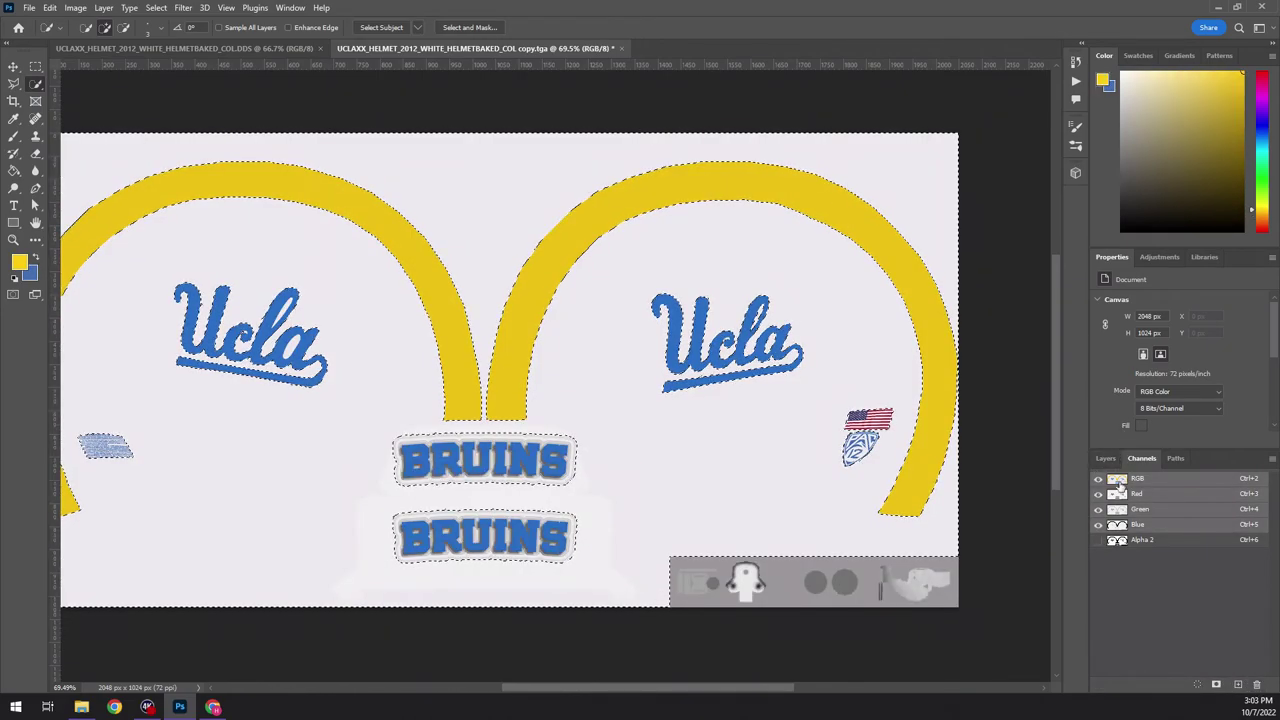
- Save the inverted selection as a new alpha channel and delete the old Alpha 2 channel
left_click(1216, 684)
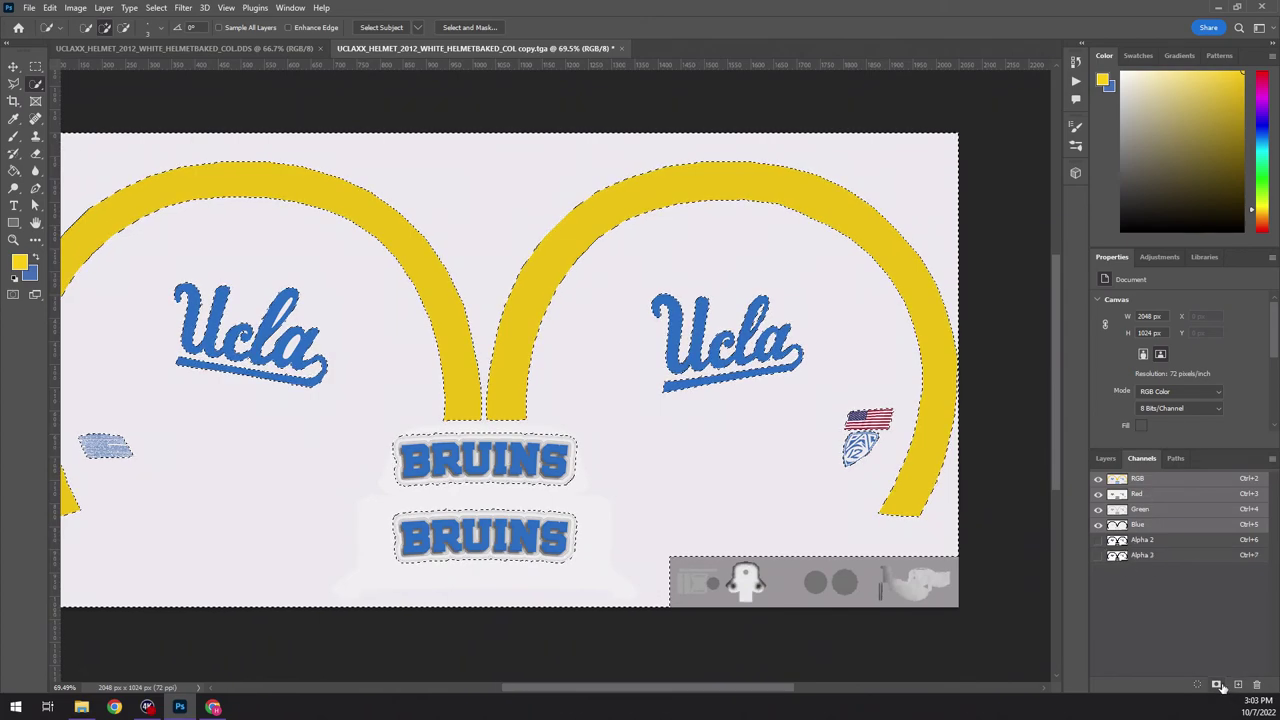
left_click_drag(1140, 546, 1257, 685)
- Display only the new alpha channel by hiding the RGB channels, and examine its mask across the whole helmet texture
left_click(1097, 540)
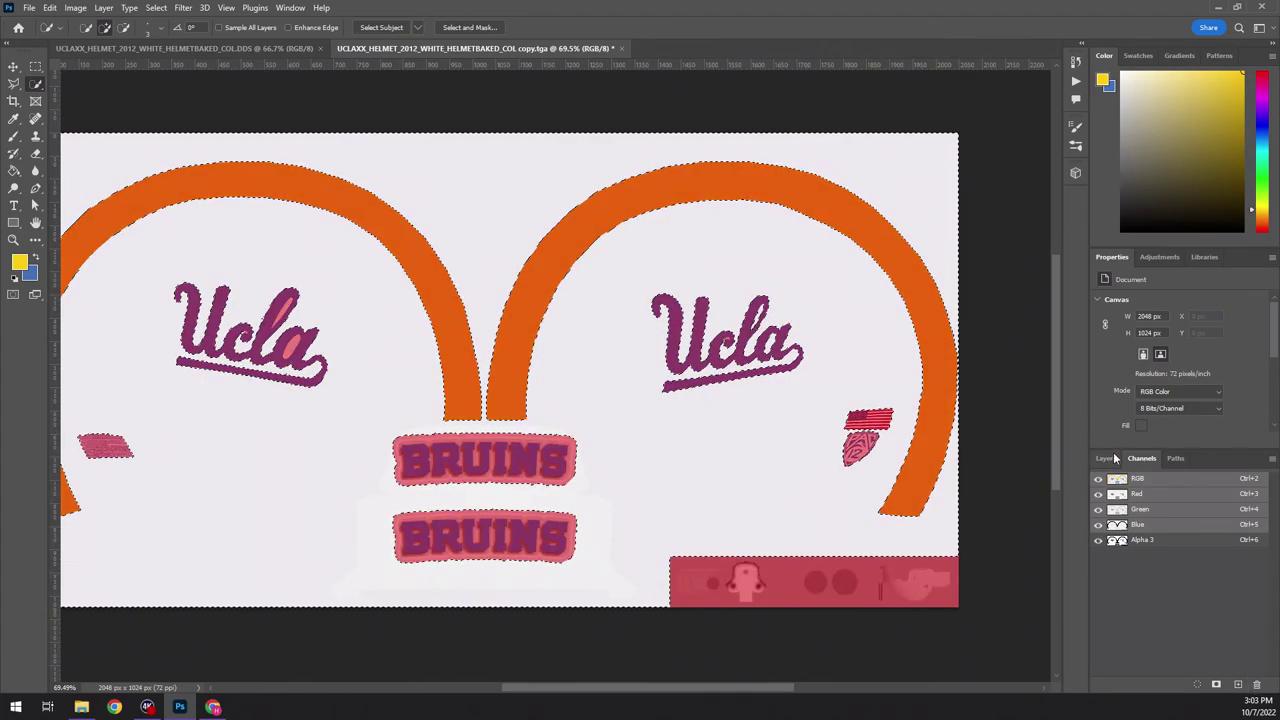
left_click(1106, 458)
left_click(1140, 458)
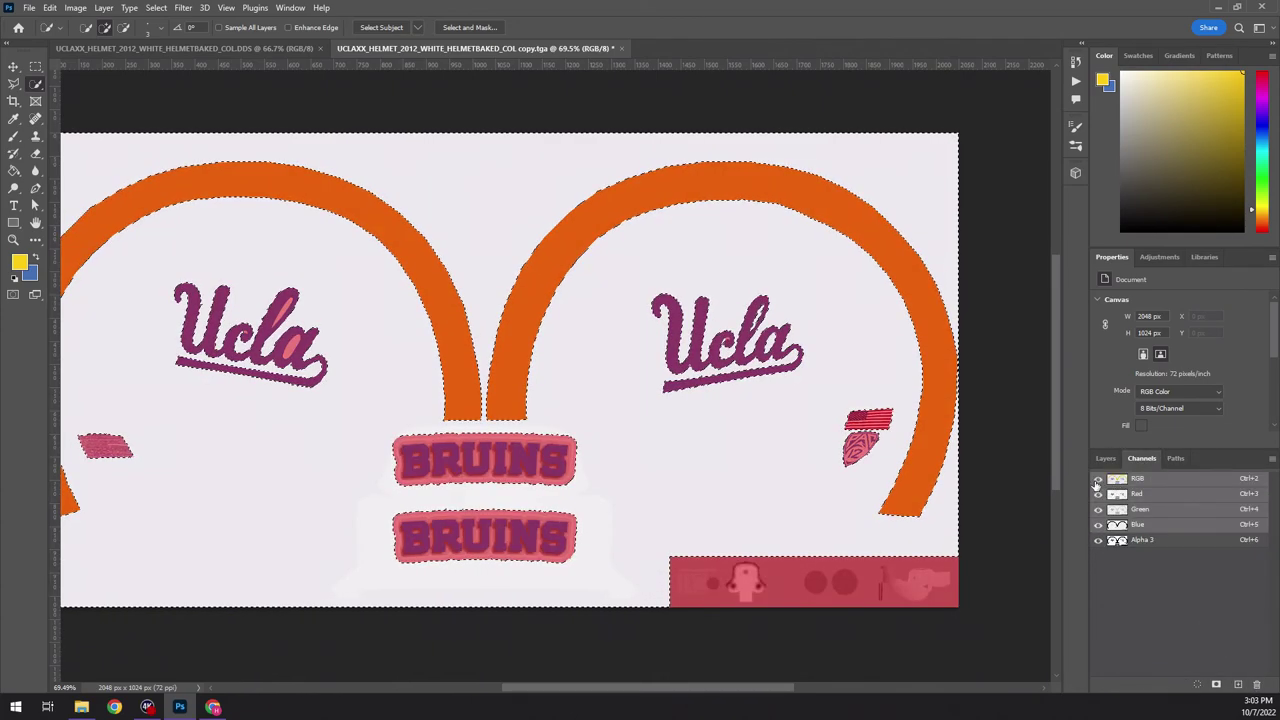
left_click(1098, 479)
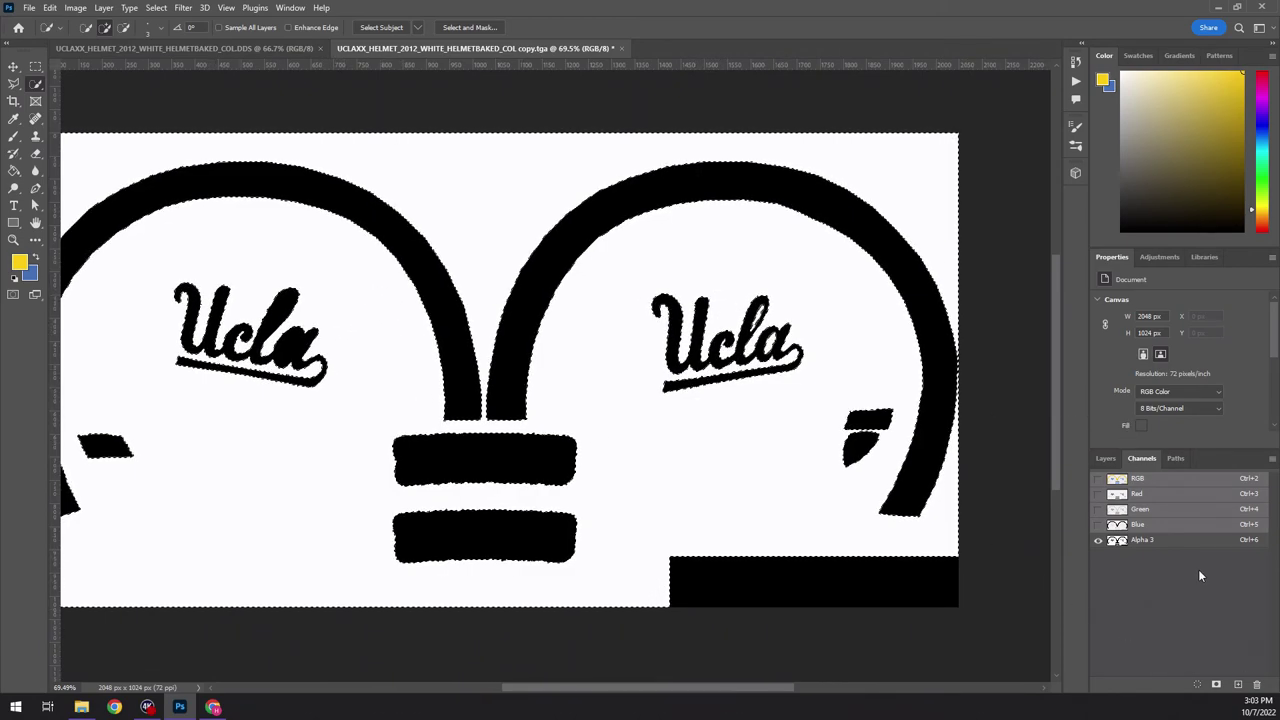
left_click_drag(670, 686, 622, 686)
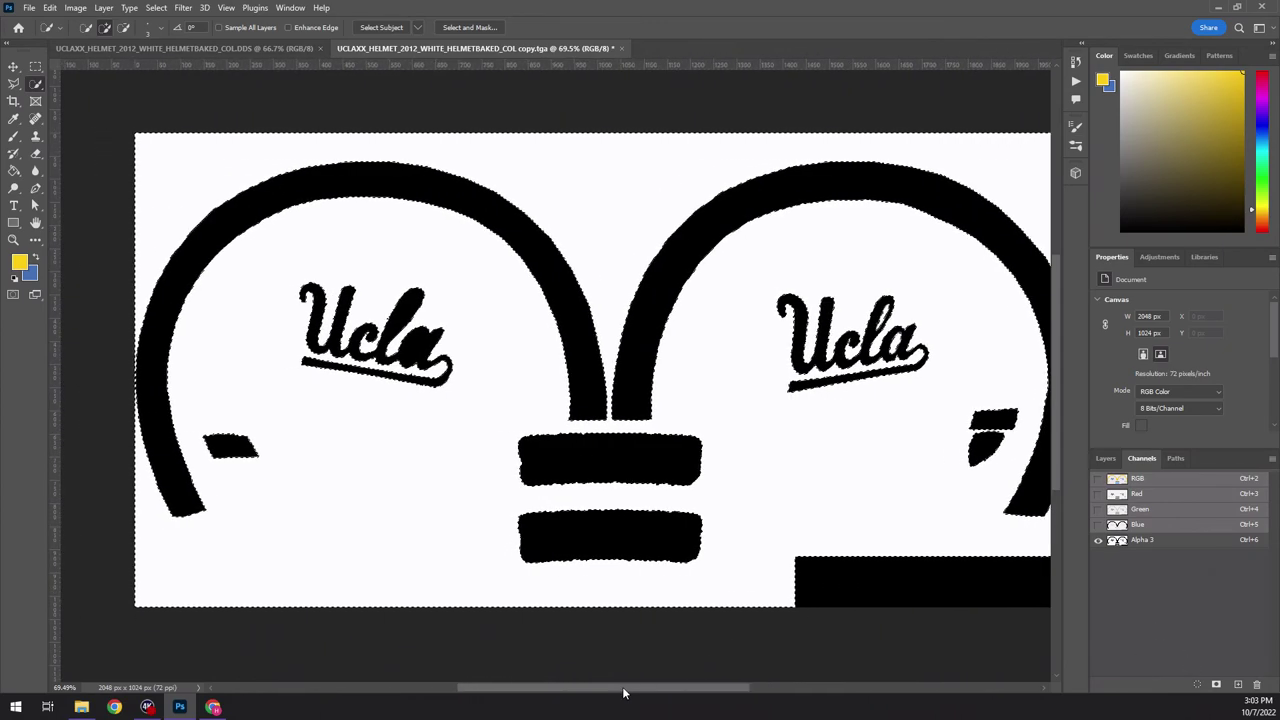
- Start saving a copy to the computer's Desktop in Intel Texture Works DDS format, declining to replace the existing file
left_click(29, 7)
left_click(58, 181)
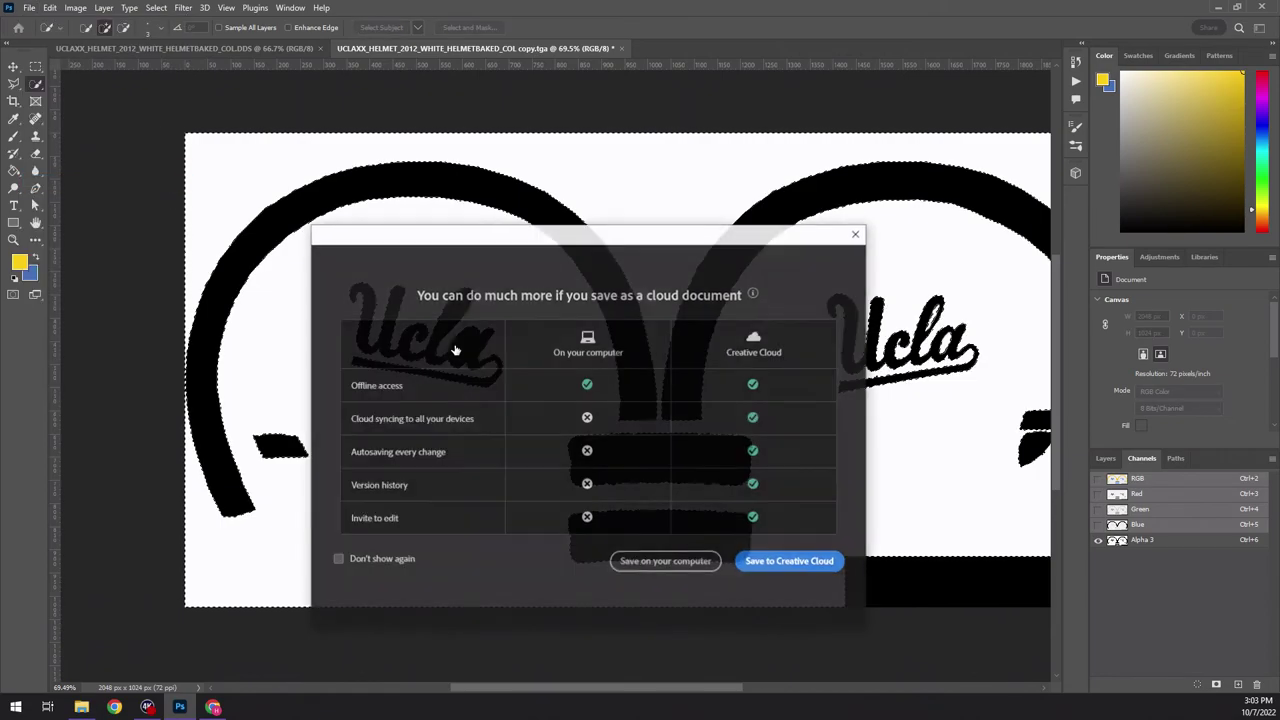
left_click(695, 568)
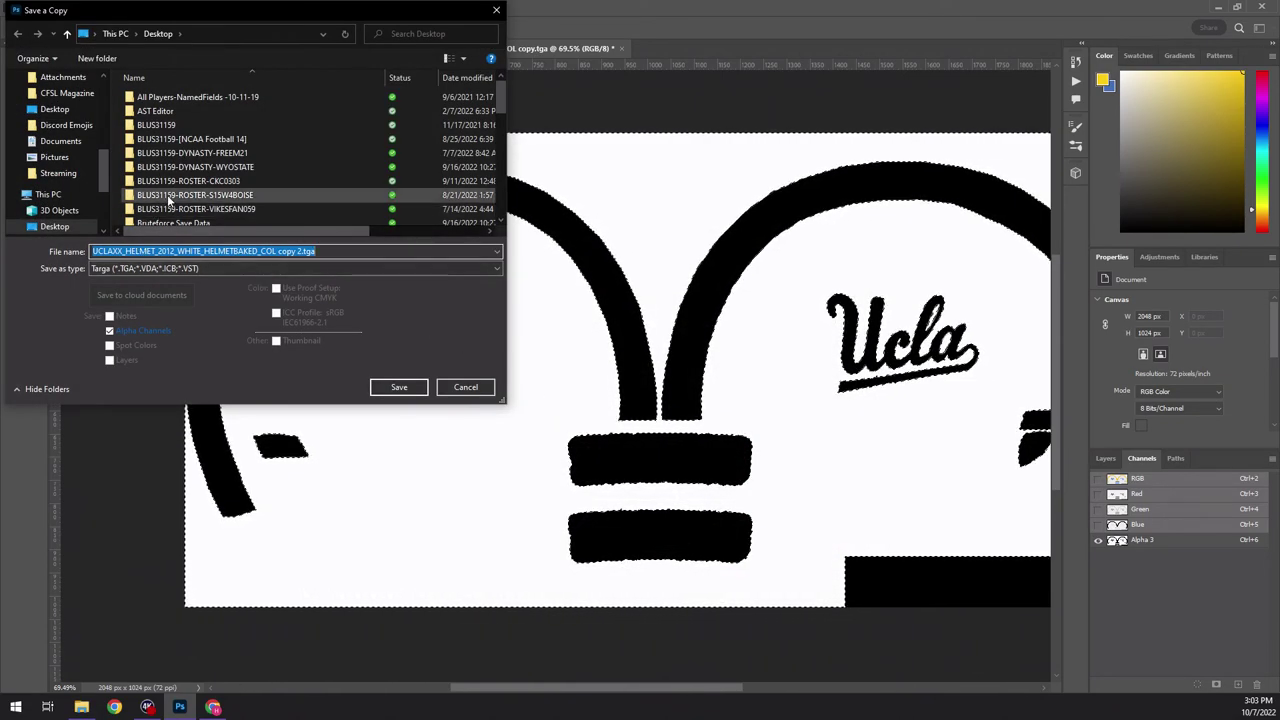
left_click(170, 269)
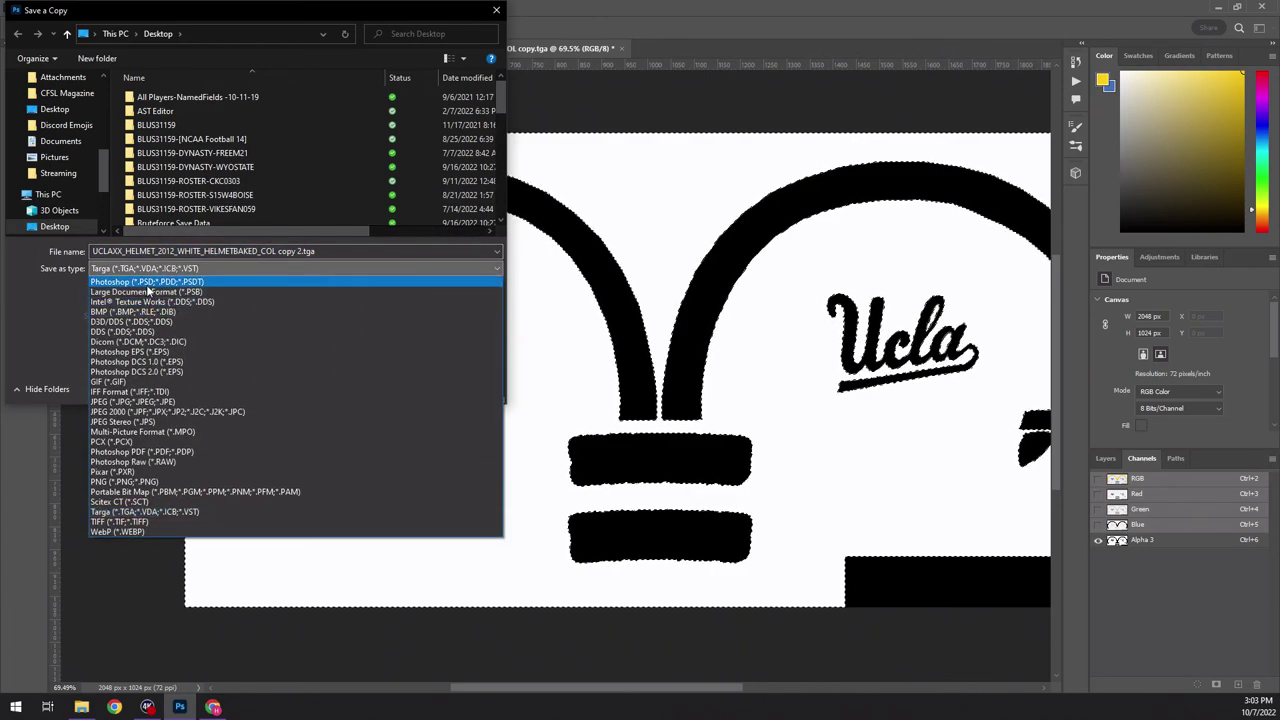
left_click(150, 301)
scroll(55, 120, "up", 5)
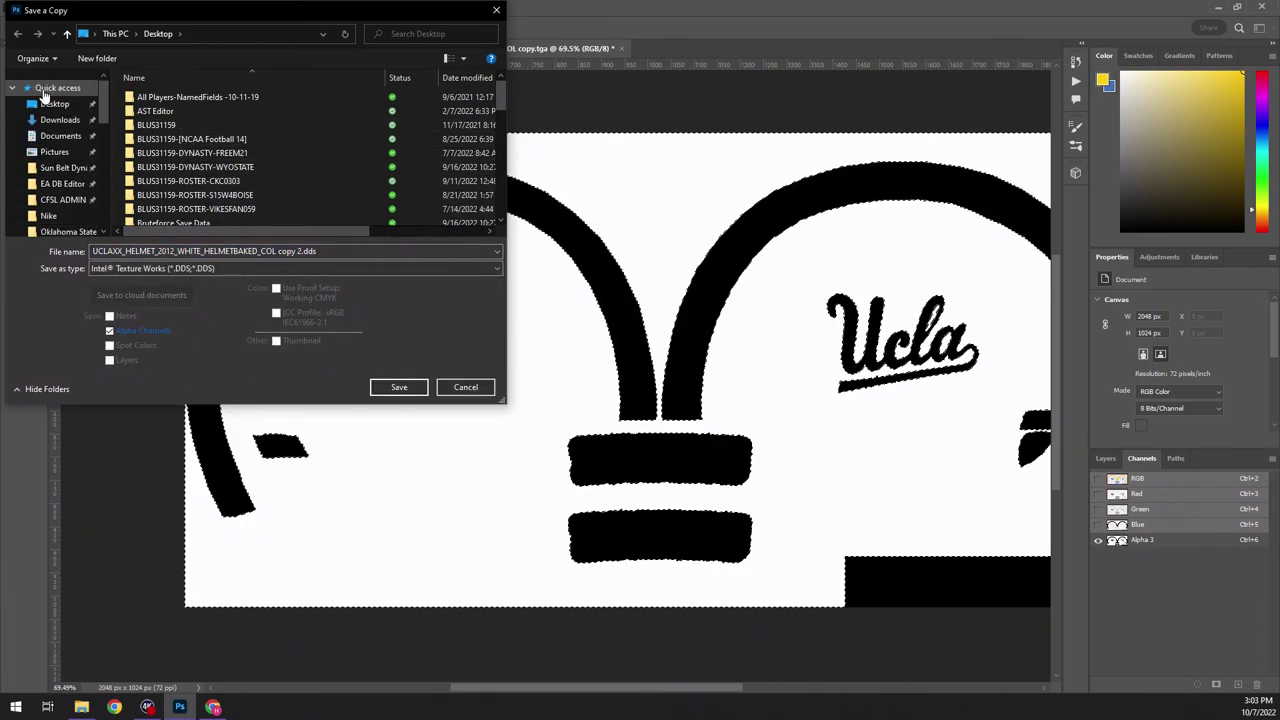
left_click(400, 388)
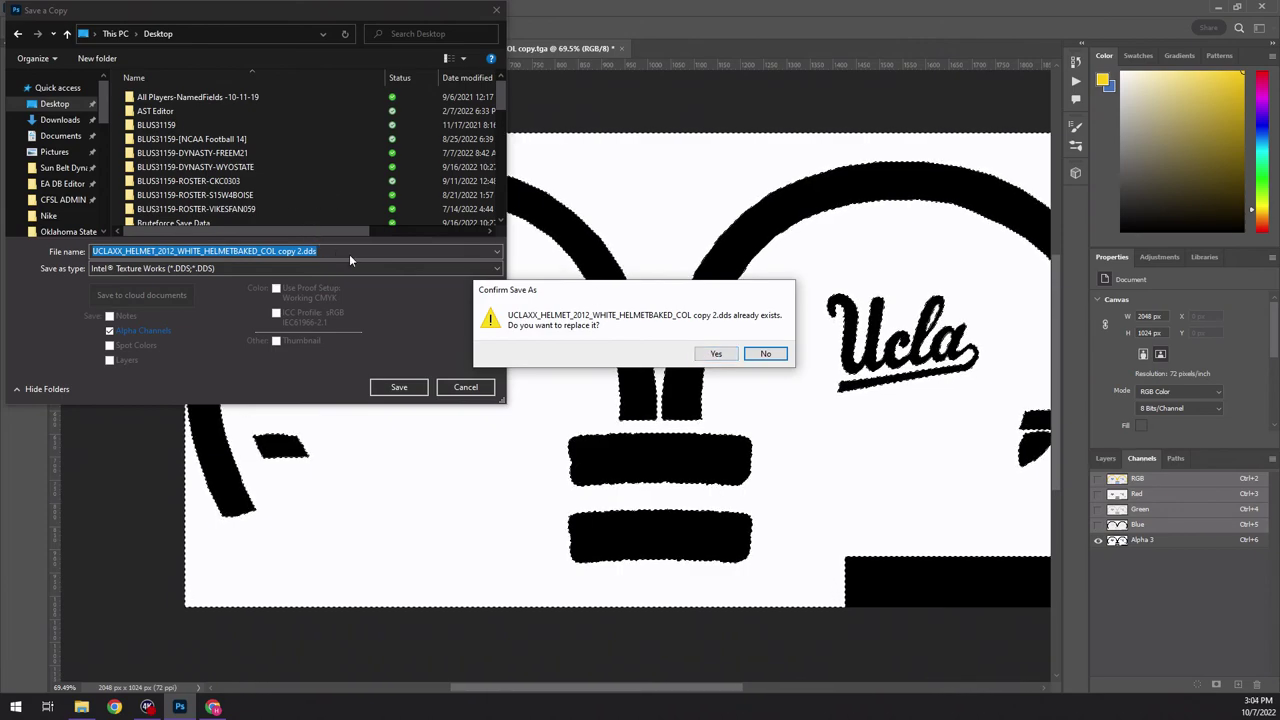
left_click(765, 354)
- Overwrite UCLAXX_HELMET_2012_WHITE_HELMETBAKED_COL copy 2.dds using Color + Alpha, BC3 8bpp (Linear) and auto-generated mip maps, and show the desktop
scroll(300, 160, "down", 10)
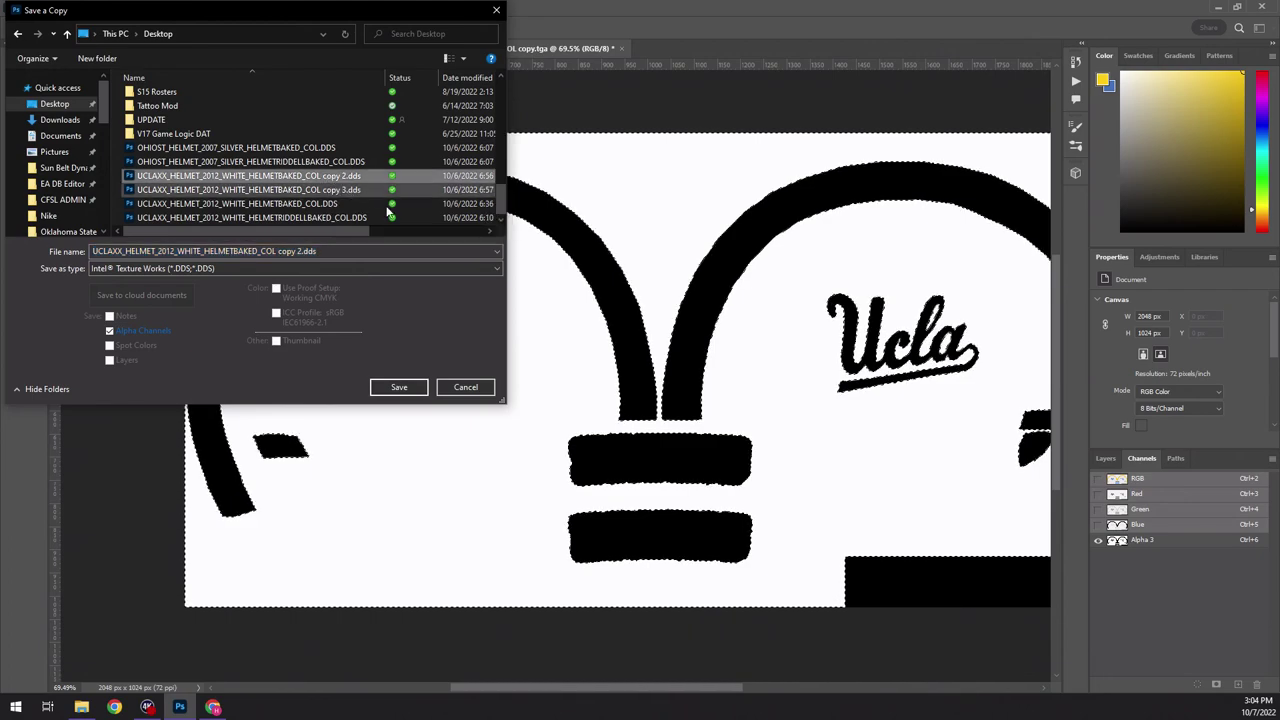
left_click(403, 393)
left_click(711, 354)
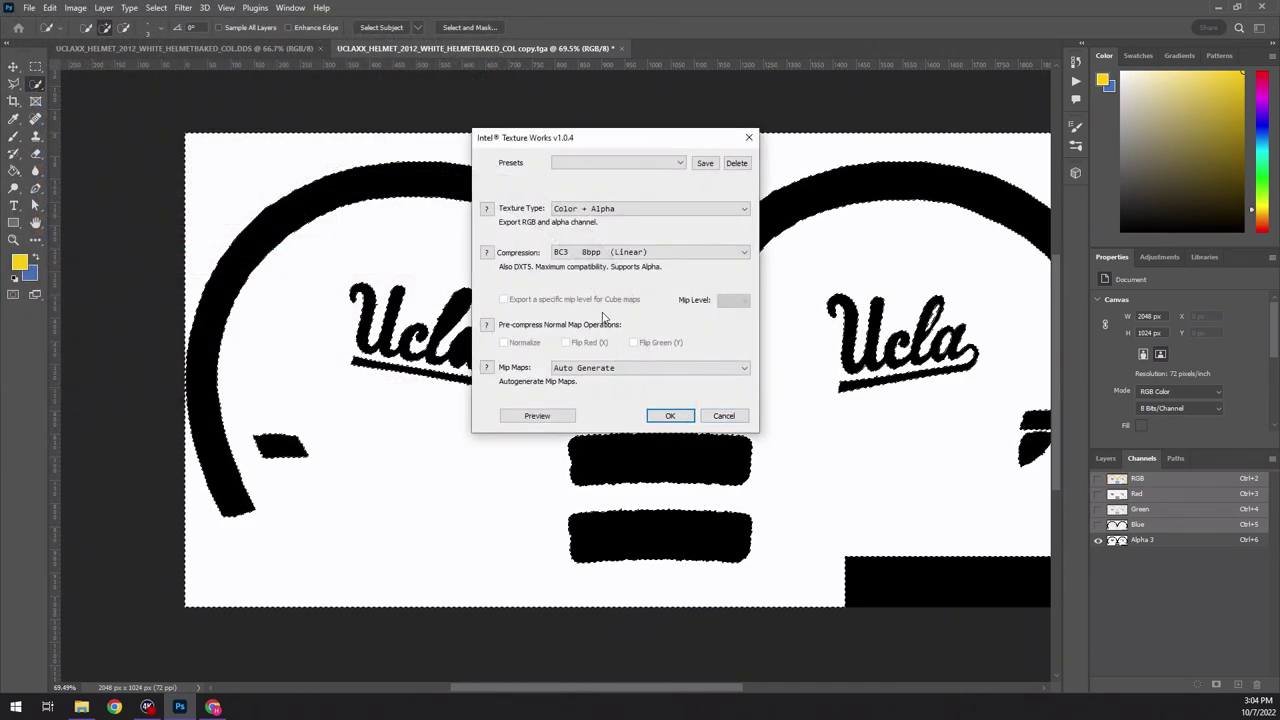
left_click(670, 415)
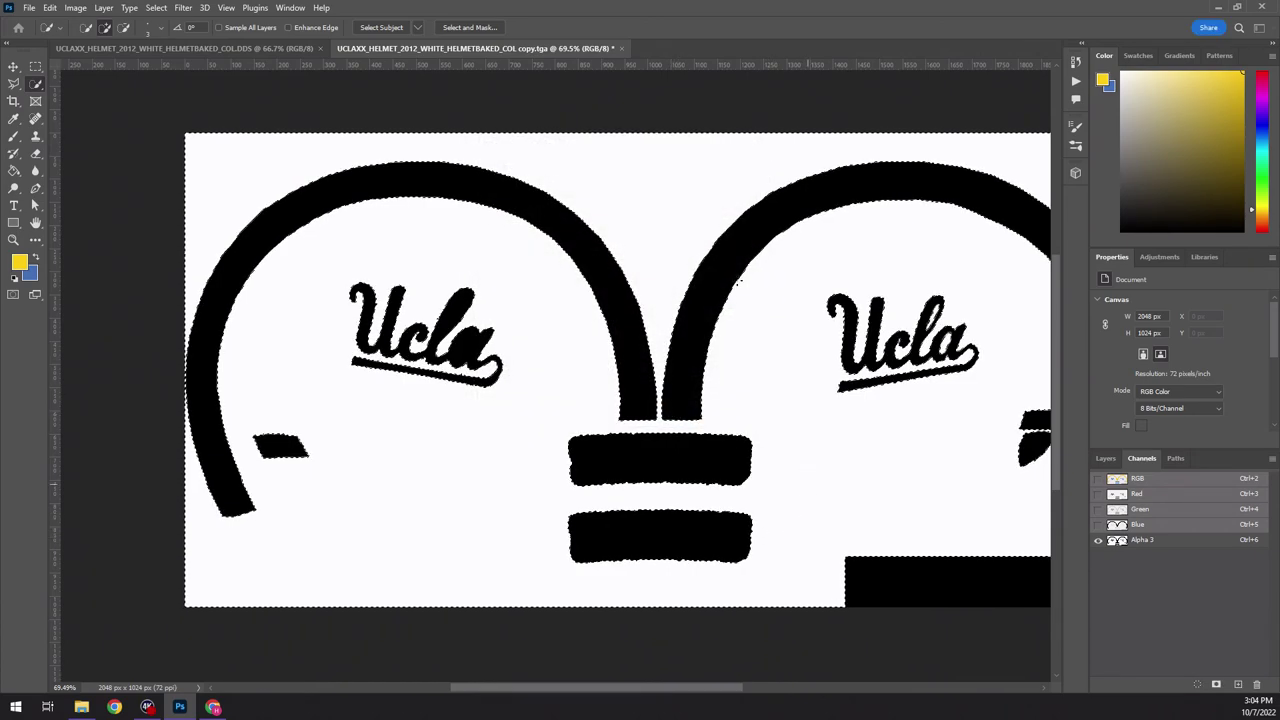
left_click(1218, 8)
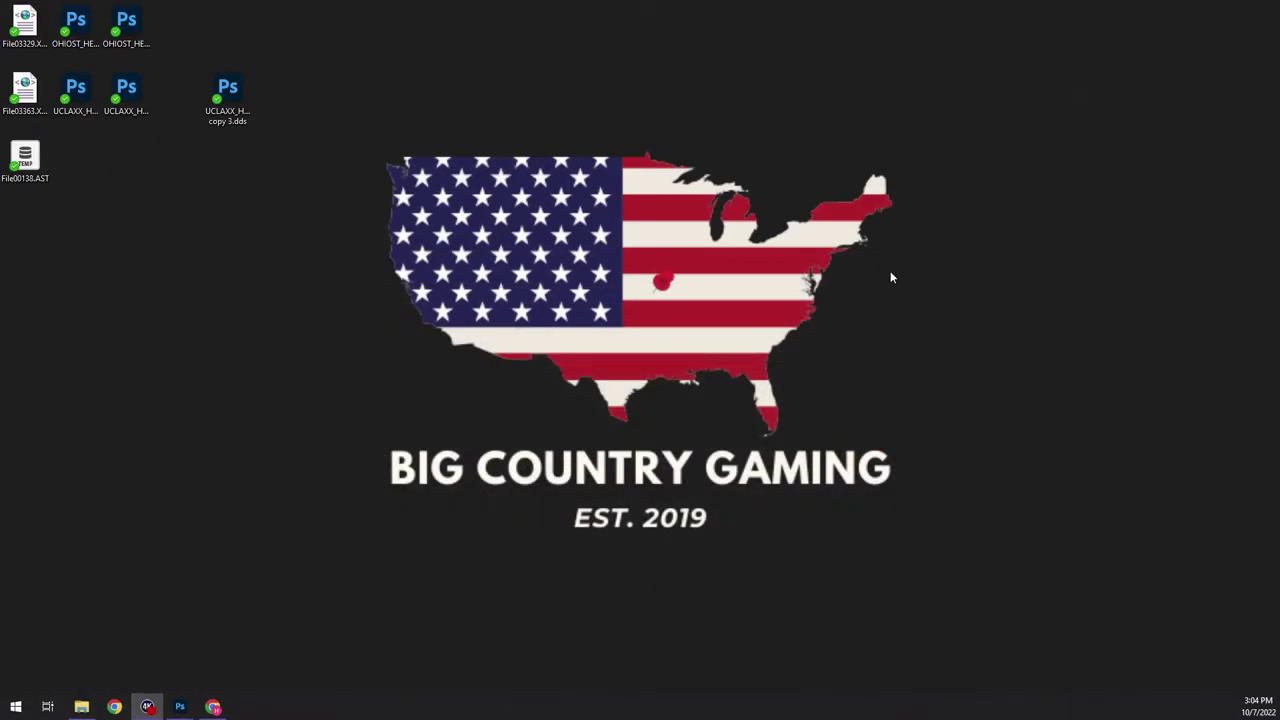